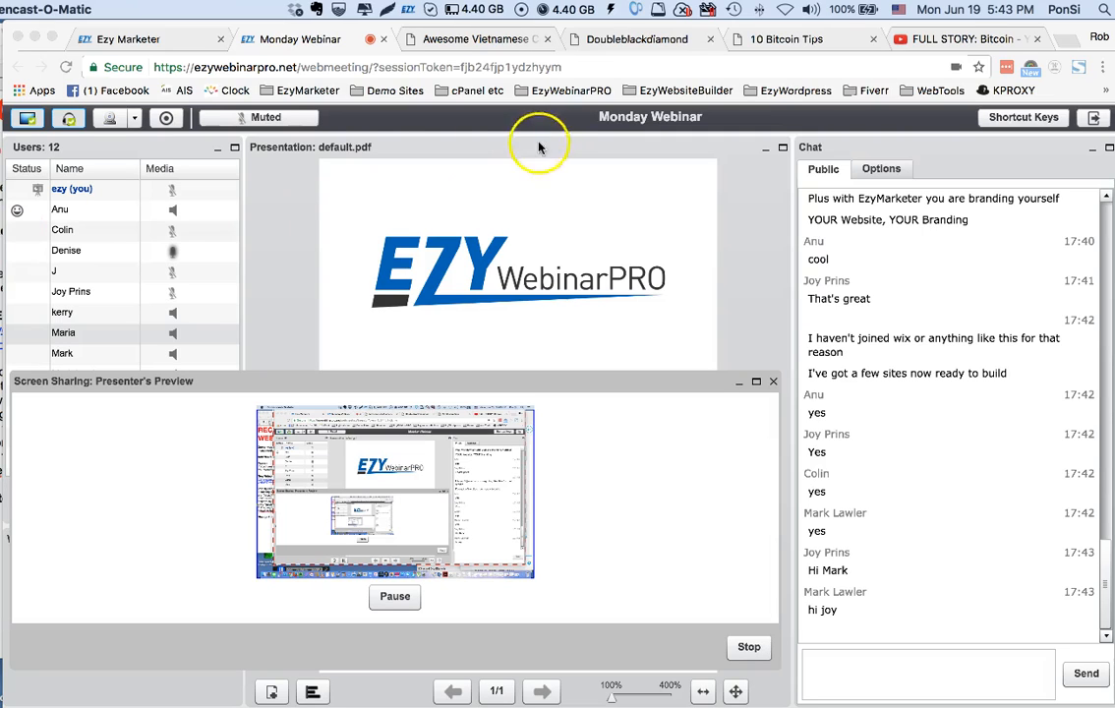
# Unmute the presenter's microphone in the Monday Webinar meeting
pyautogui.click(276, 114)
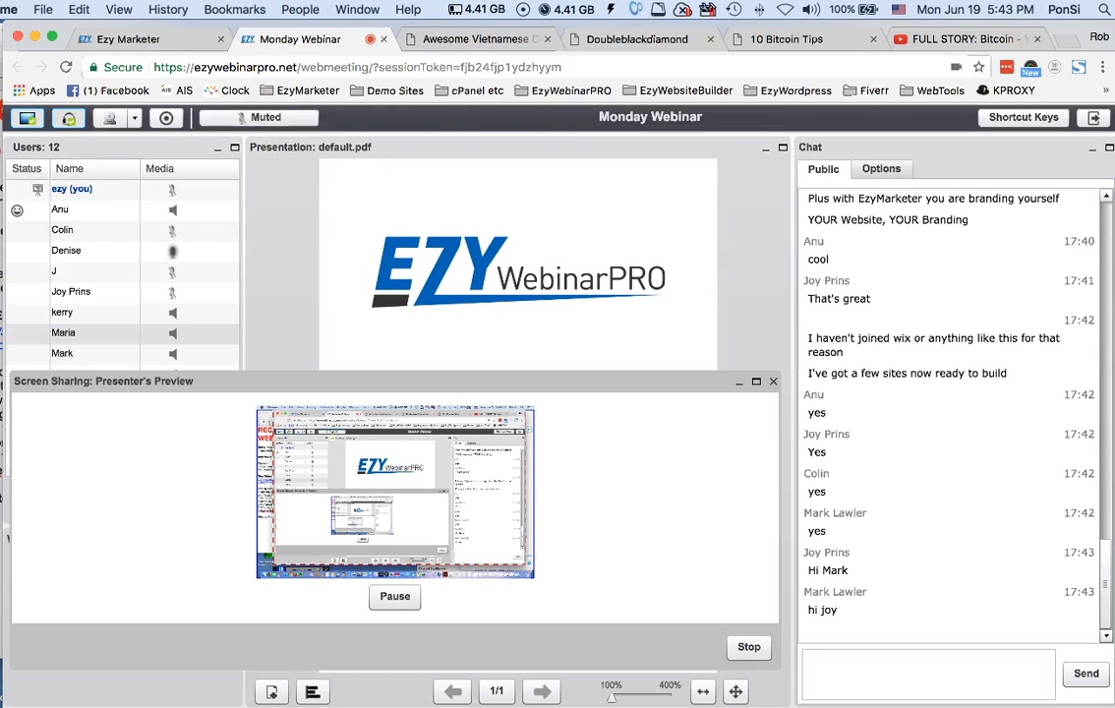
pyautogui.click(267, 119)
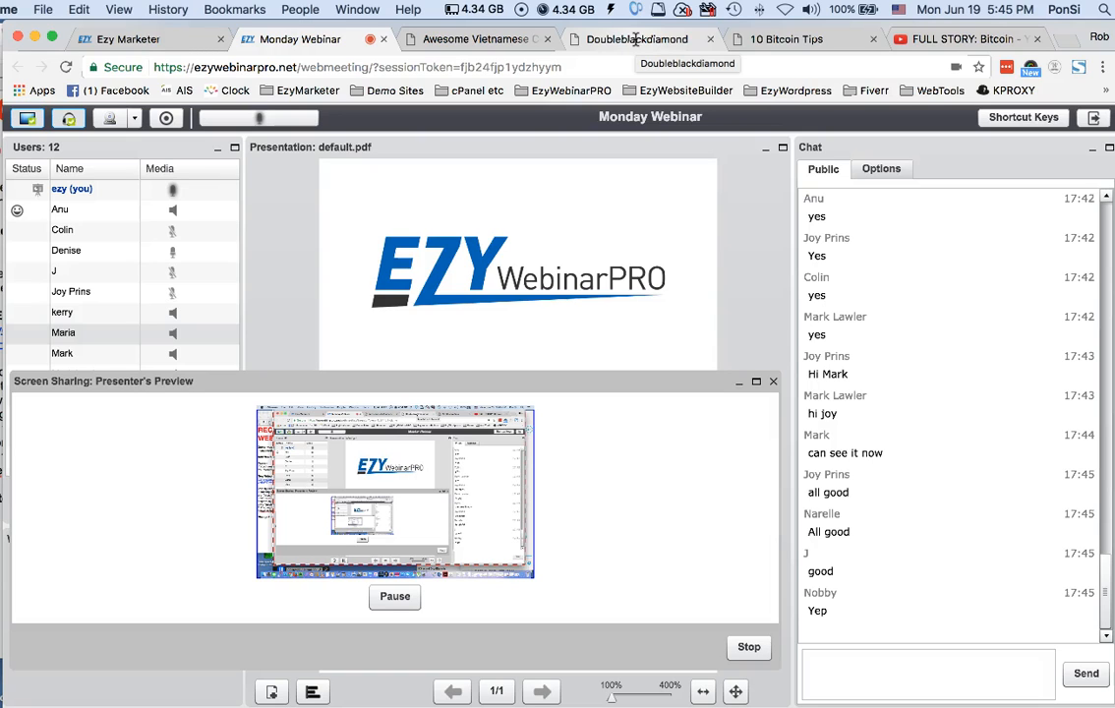
# Examine the Vietnamese coffee demo landing page, trying its video and its Contact Us link
pyautogui.click(486, 40)
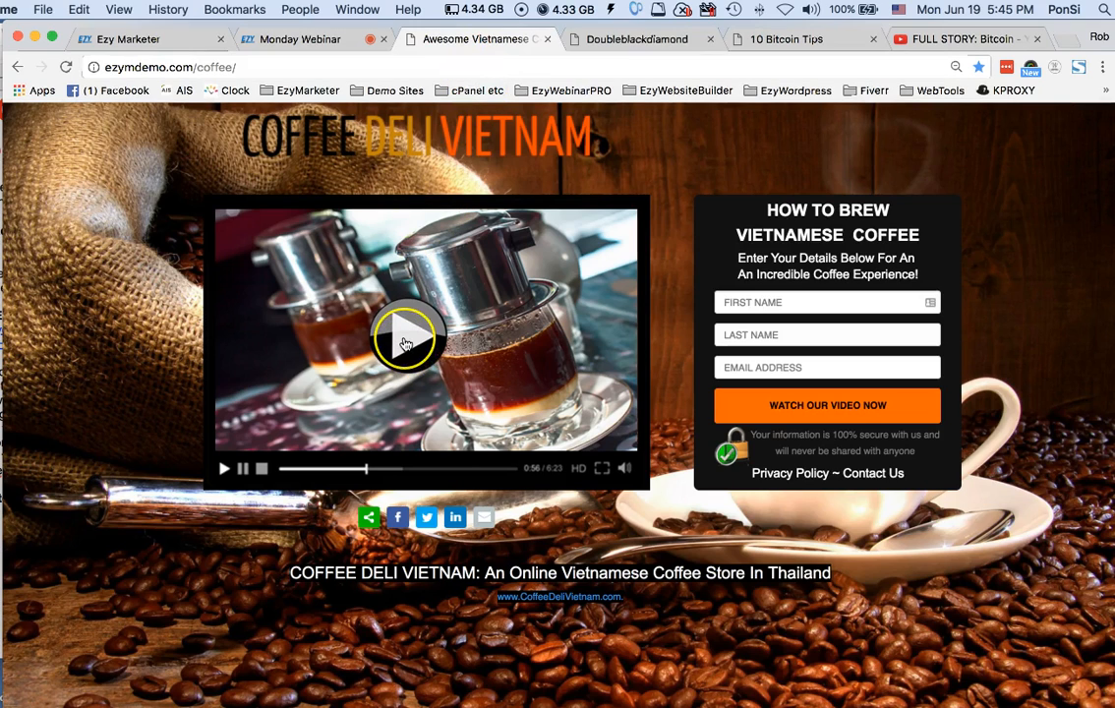
pyautogui.click(403, 341)
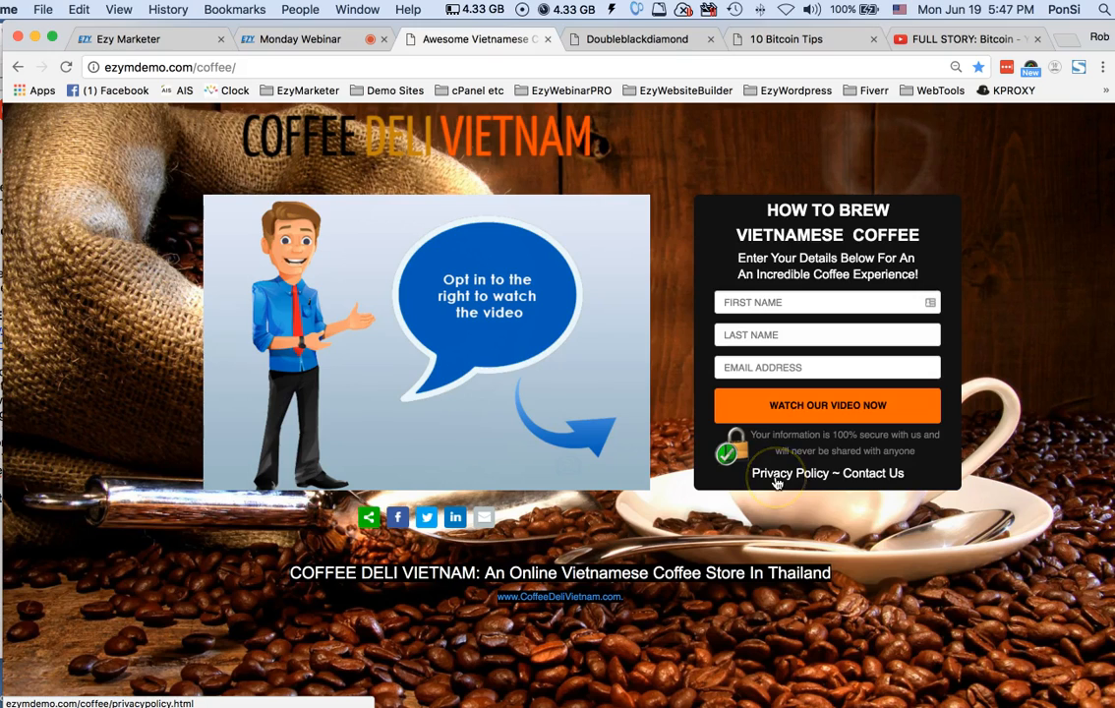
pyautogui.click(884, 474)
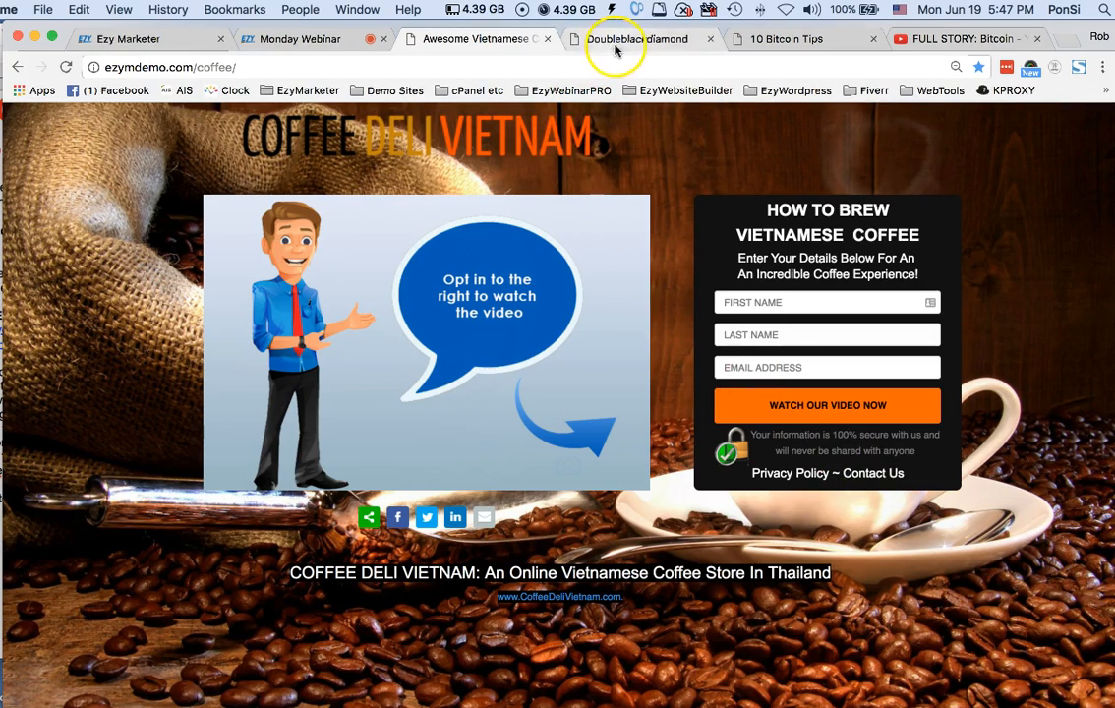
# Examine the Doubleblackdiamond demo page with its video and view the 10 Bitcoin Tips landing page
pyautogui.click(619, 44)
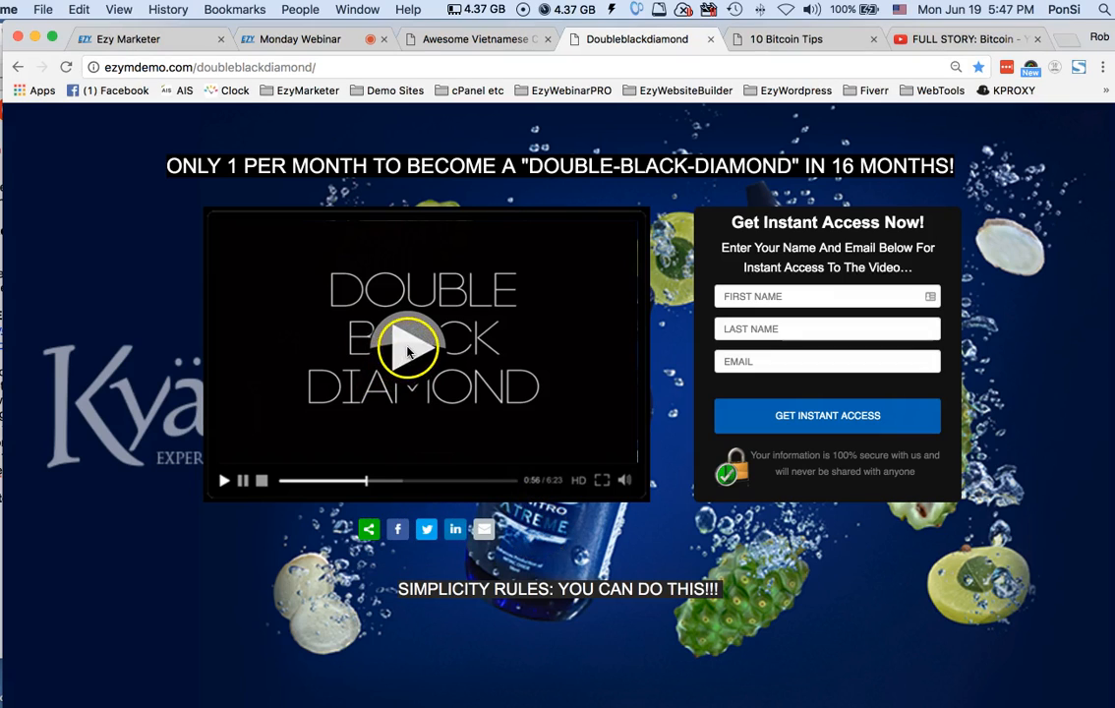
pyautogui.click(408, 349)
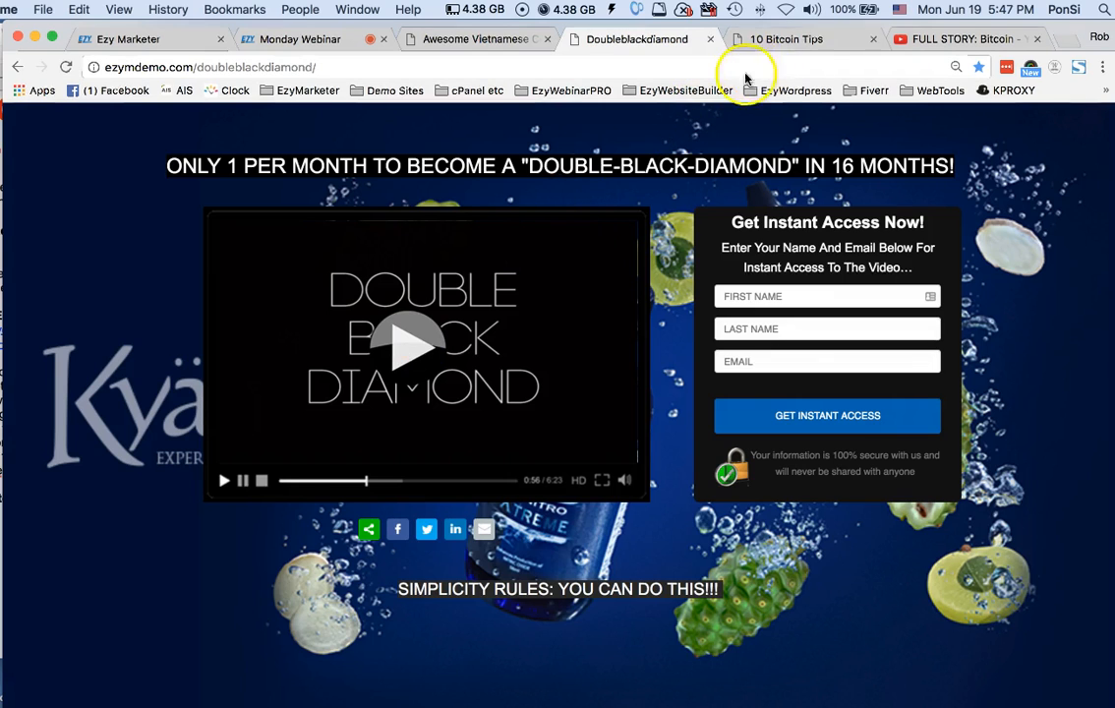
pyautogui.click(785, 39)
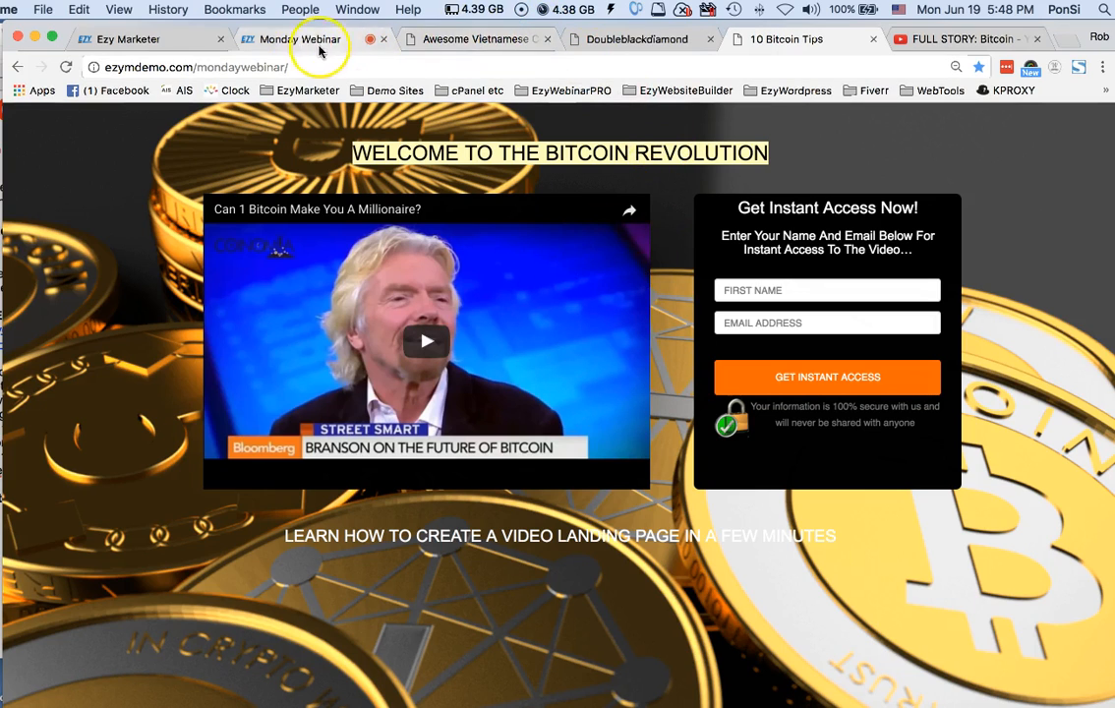
# Switch to the Ezy Marketer dashboard and open the Website Builder's list of video landing pages
pyautogui.click(138, 43)
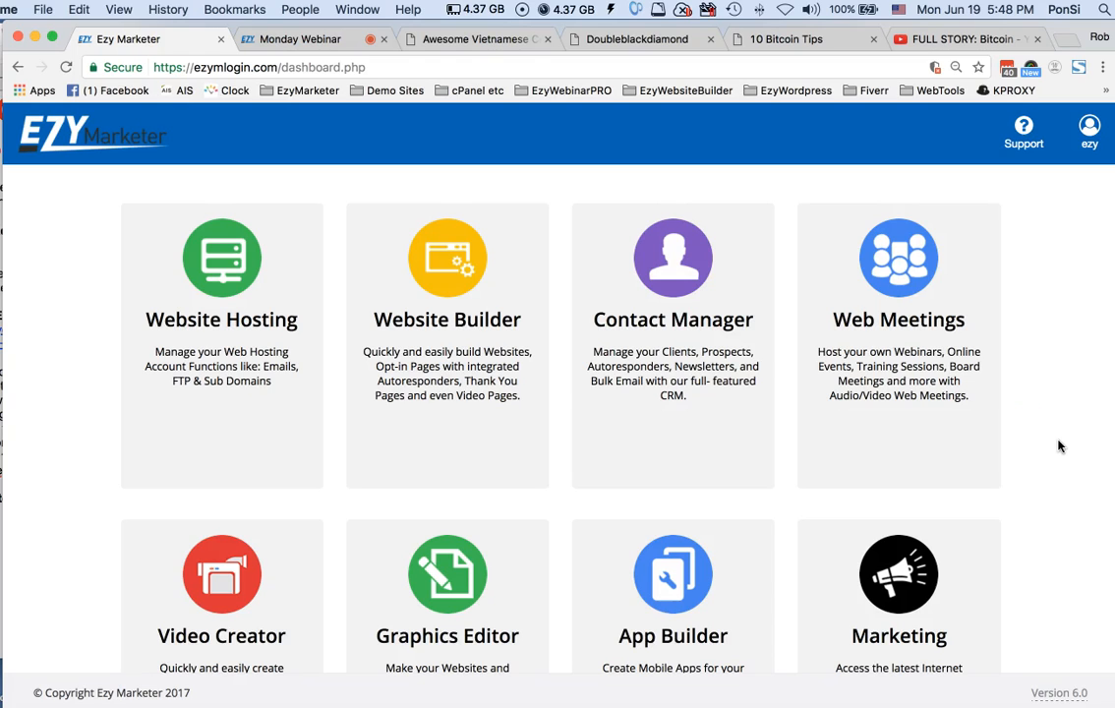
pyautogui.click(442, 344)
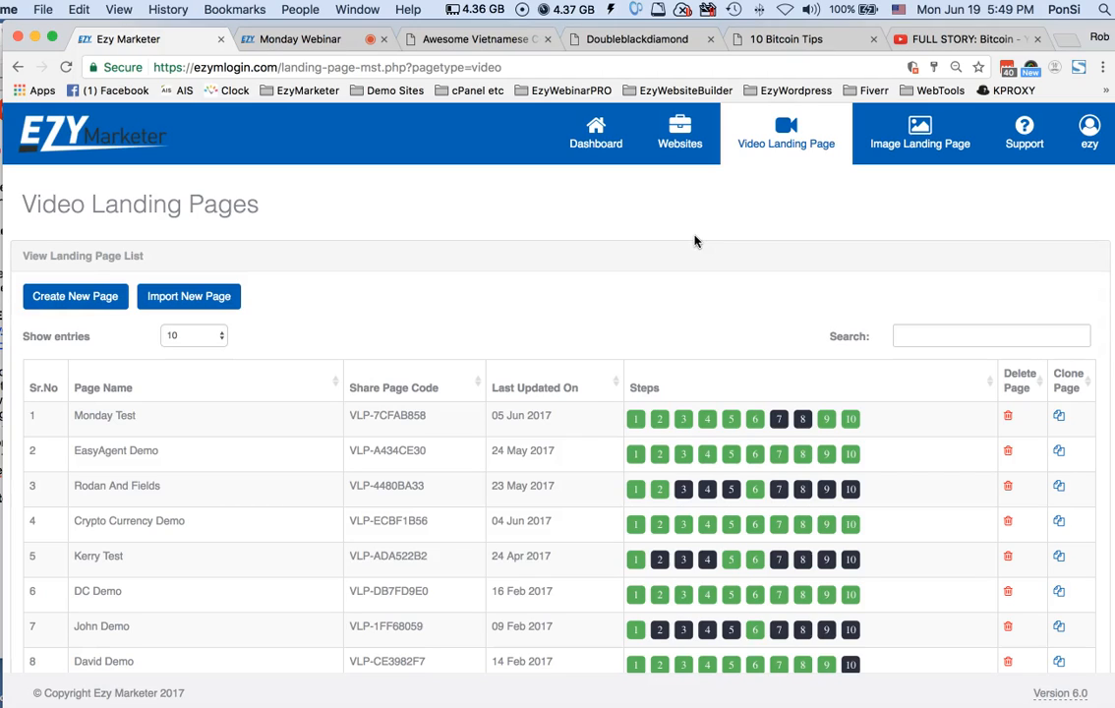
pyautogui.scroll(-4, 694, 241)
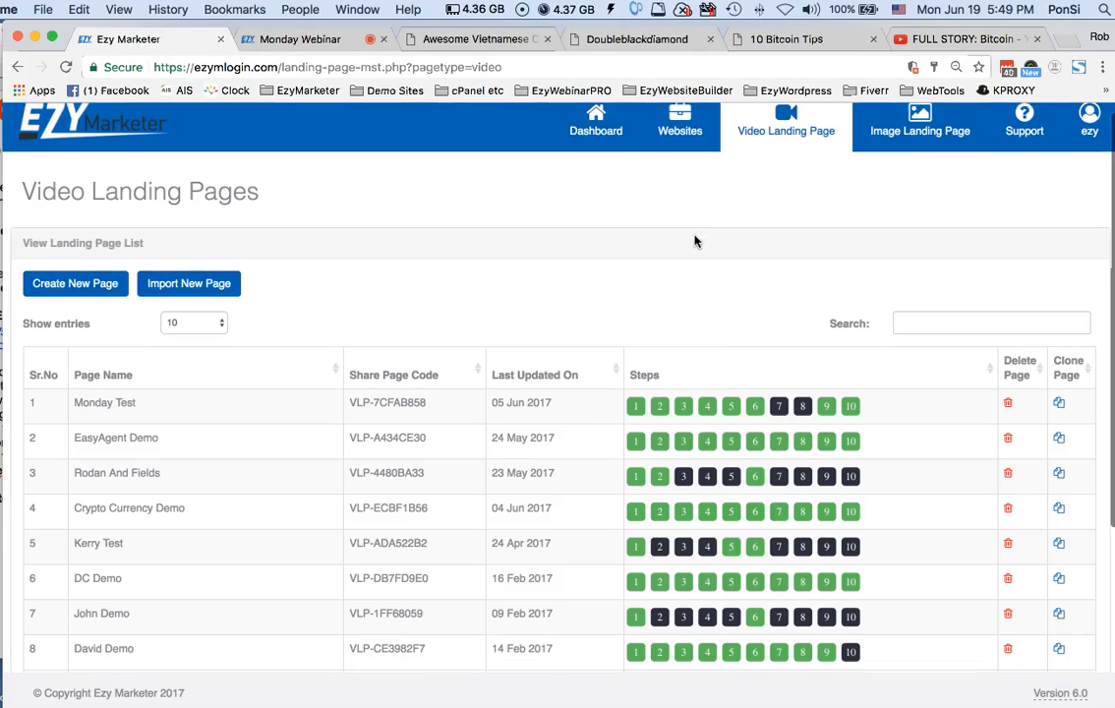
pyautogui.scroll(-1, 695, 239)
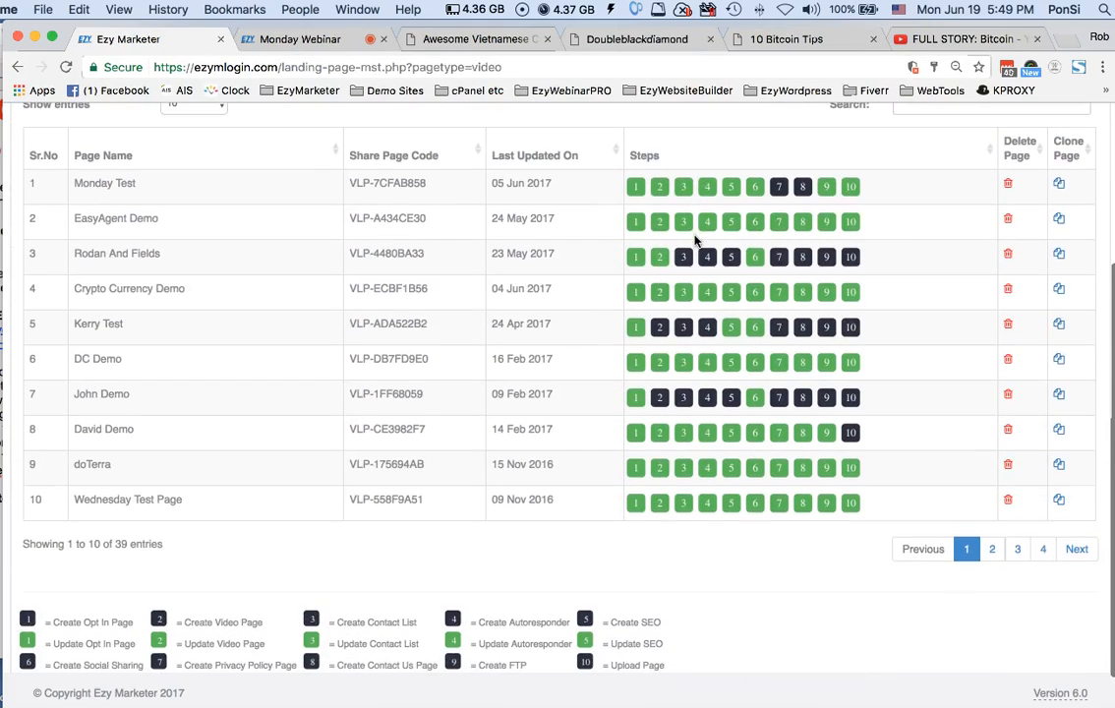
pyautogui.scroll(3, 695, 240)
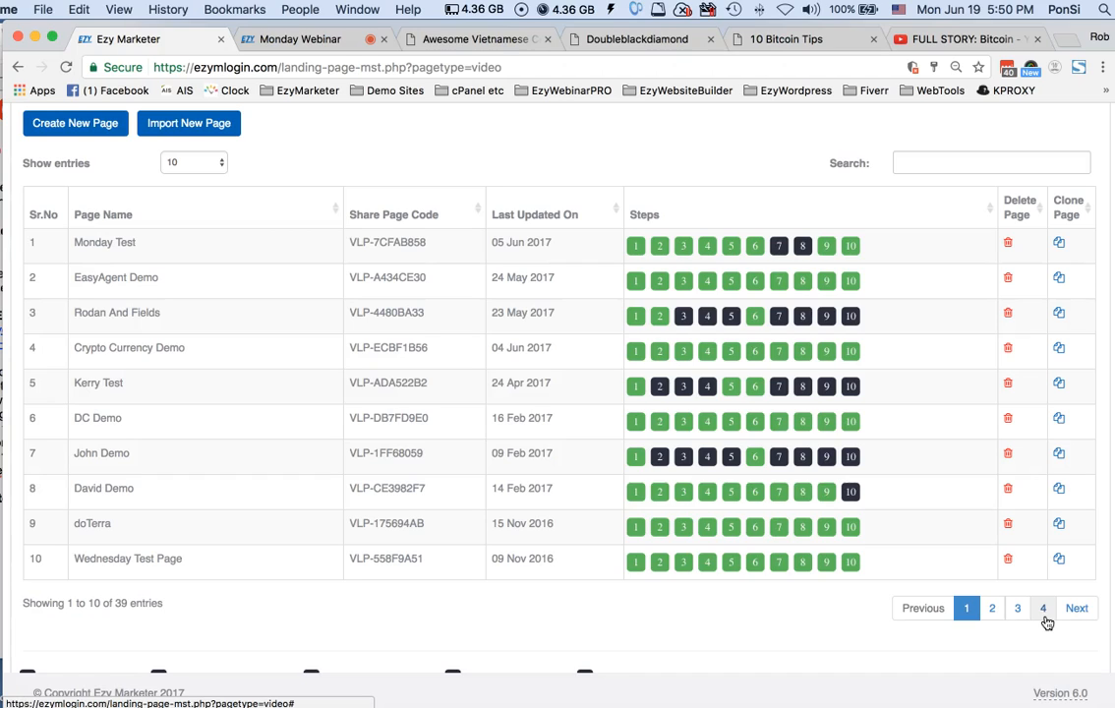
pyautogui.scroll(1, 820, 611)
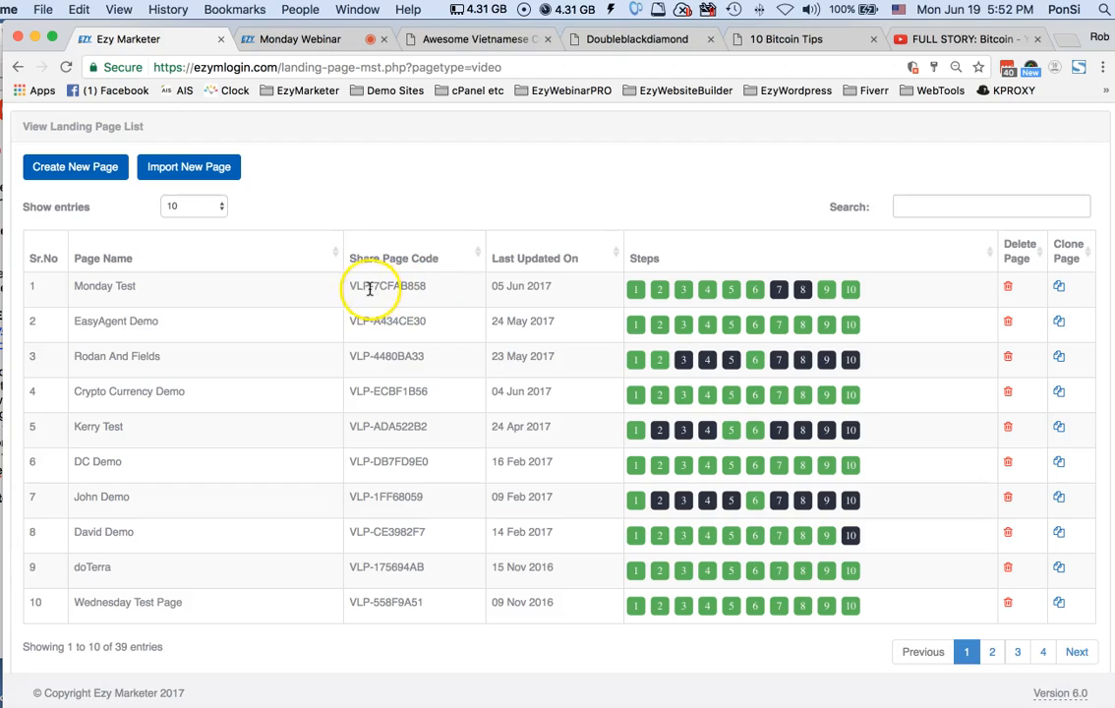
# Copy the share page code of Monday Test and open the page import form, closing it without importing
pyautogui.moveTo(372, 286); pyautogui.dragTo(434, 286)
pyautogui.press('super+c')
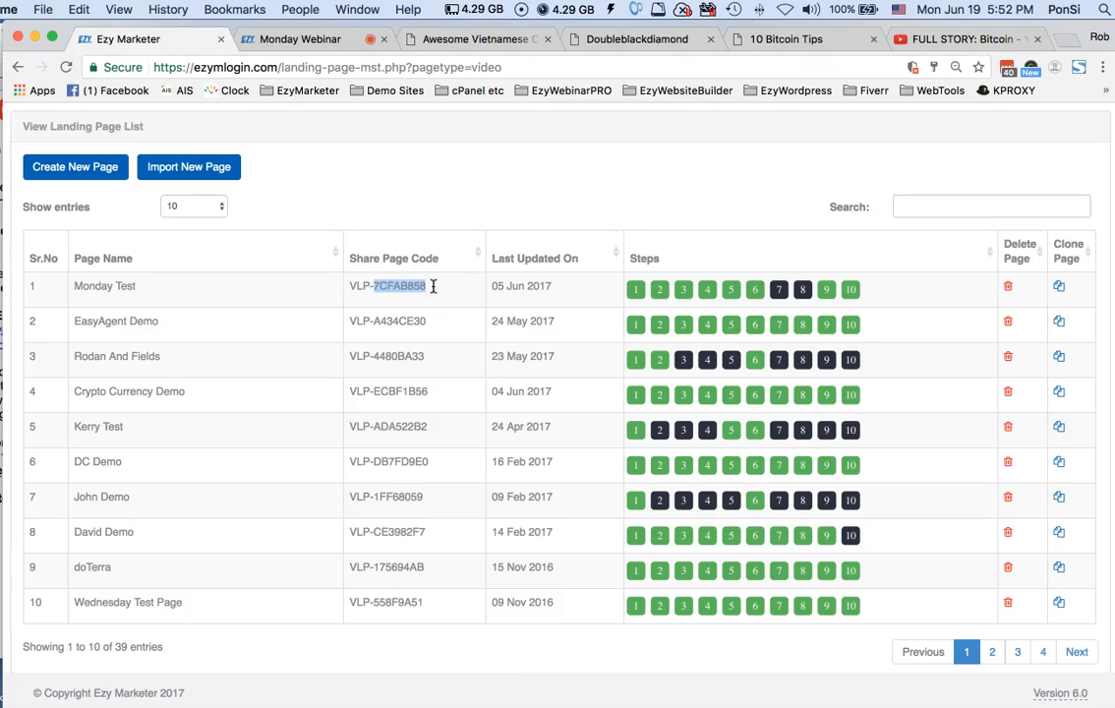
pyautogui.click(188, 169)
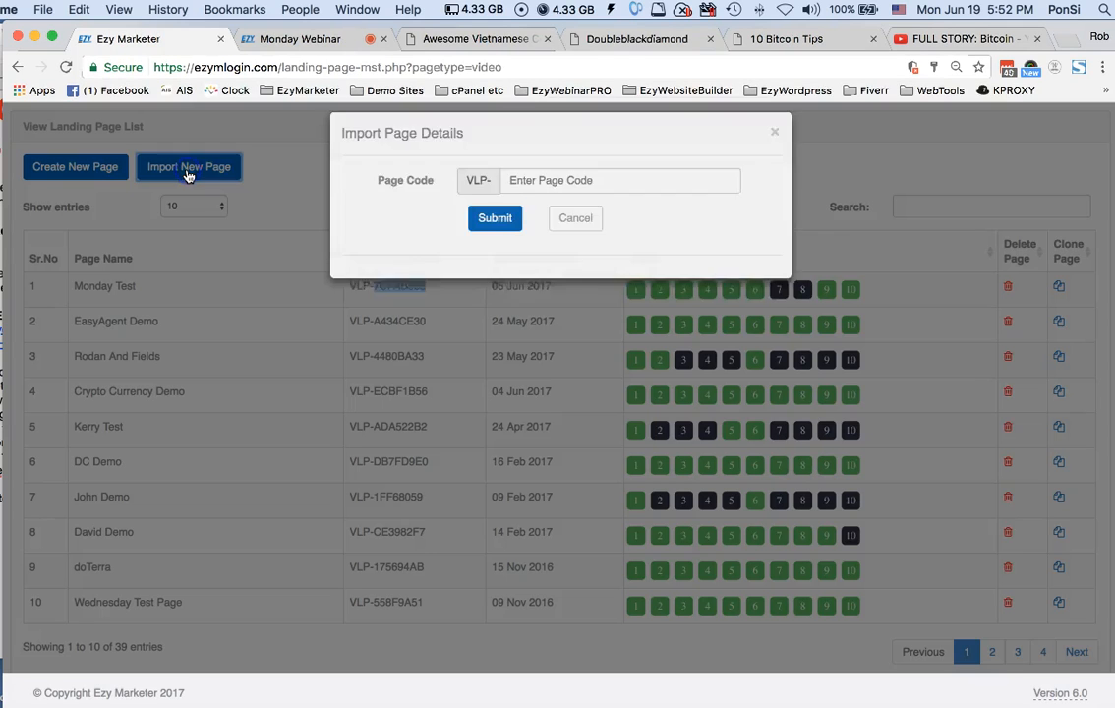
pyautogui.click(539, 194)
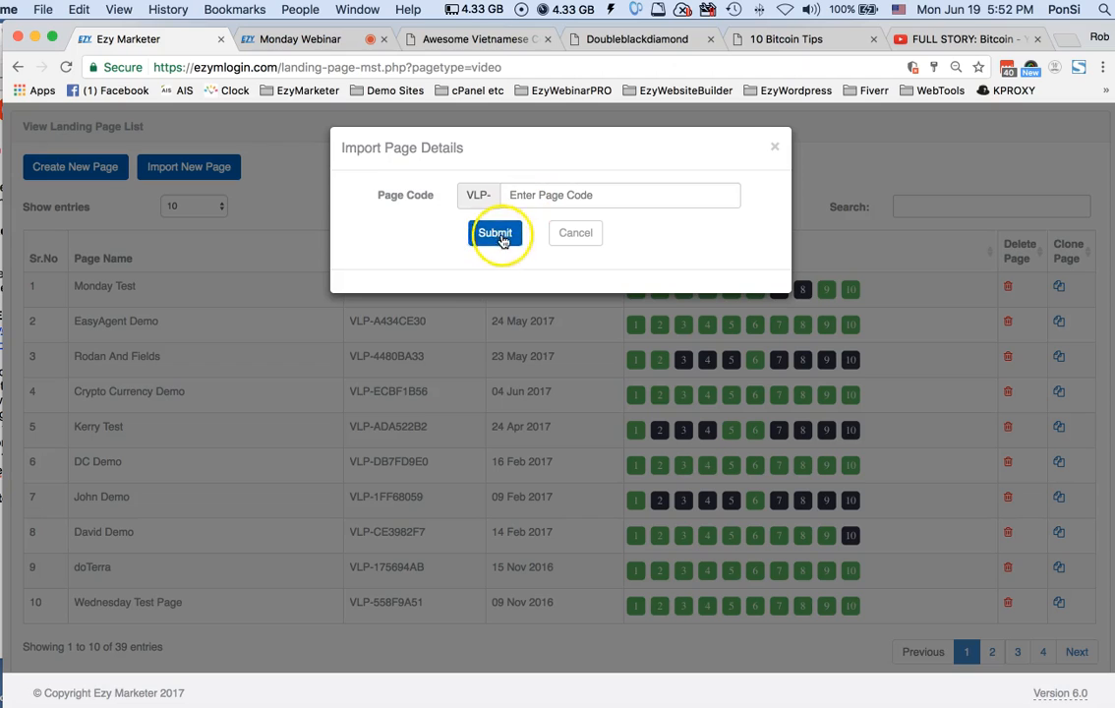
pyautogui.click(589, 237)
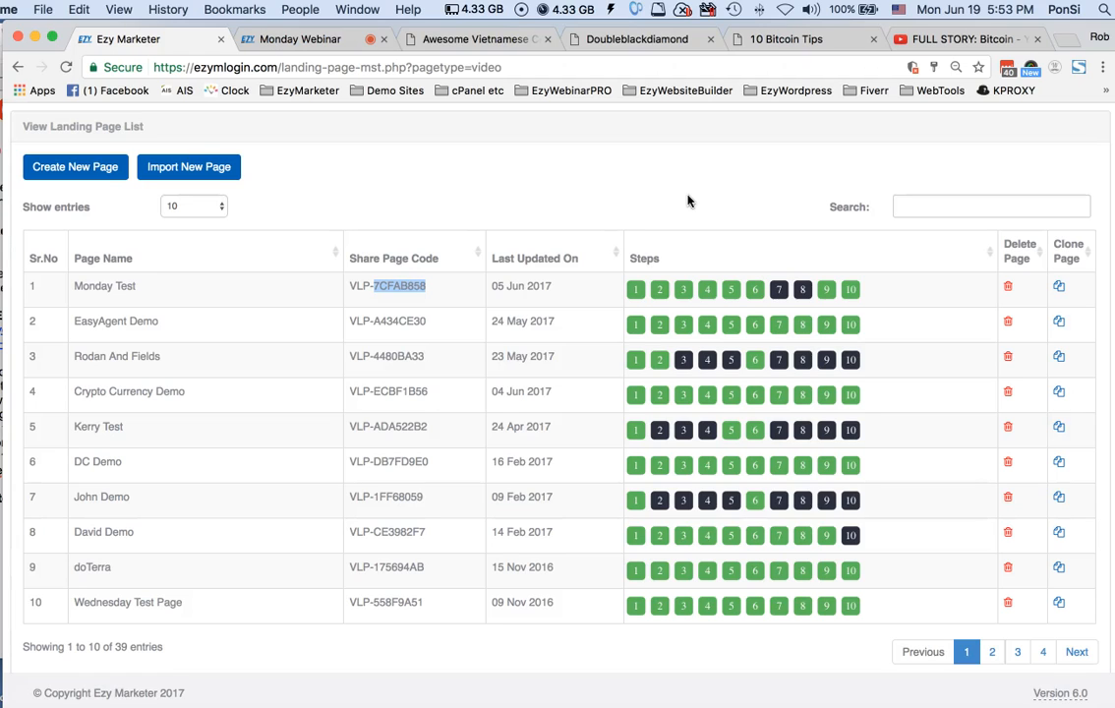
# Open the opt-in page of the Monday Test landing page for editing and look over its settings
pyautogui.scroll(-1, 687, 201)
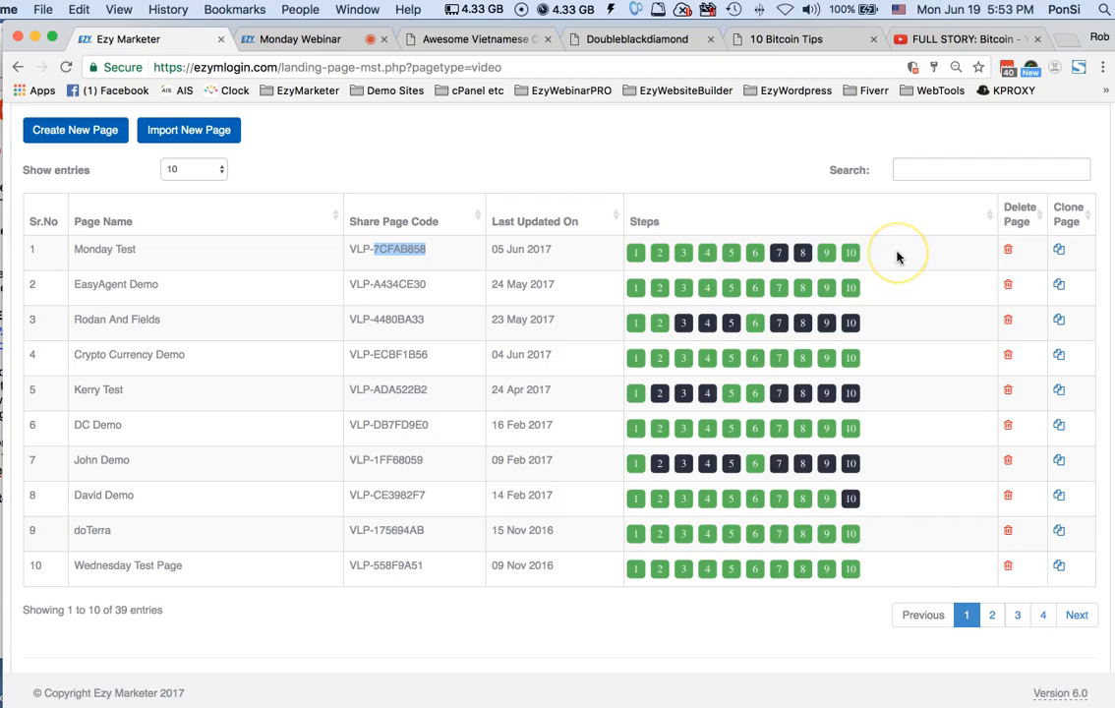
pyautogui.scroll(1, 897, 256)
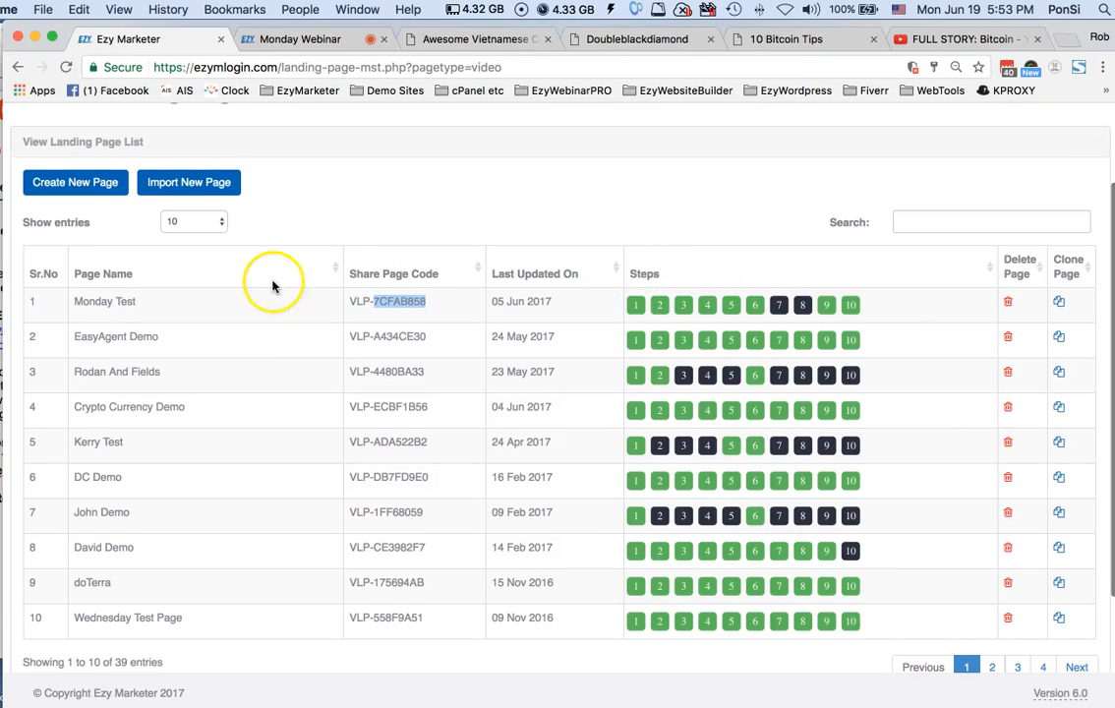
pyautogui.click(635, 307)
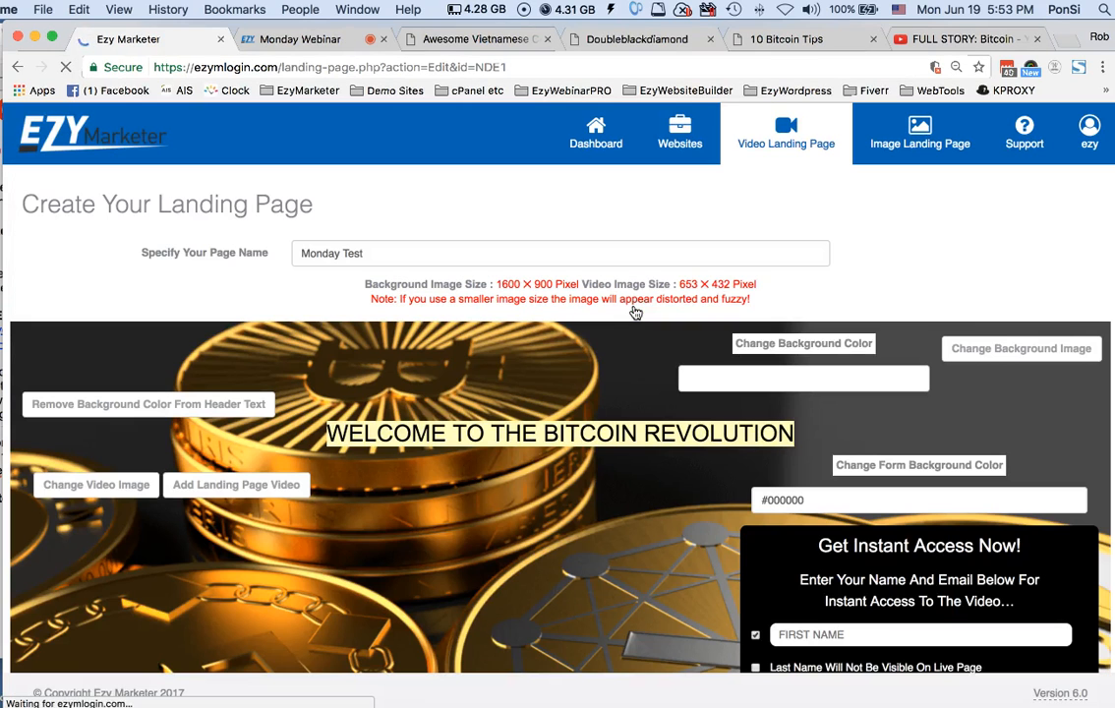
pyautogui.scroll(-3, 642, 388)
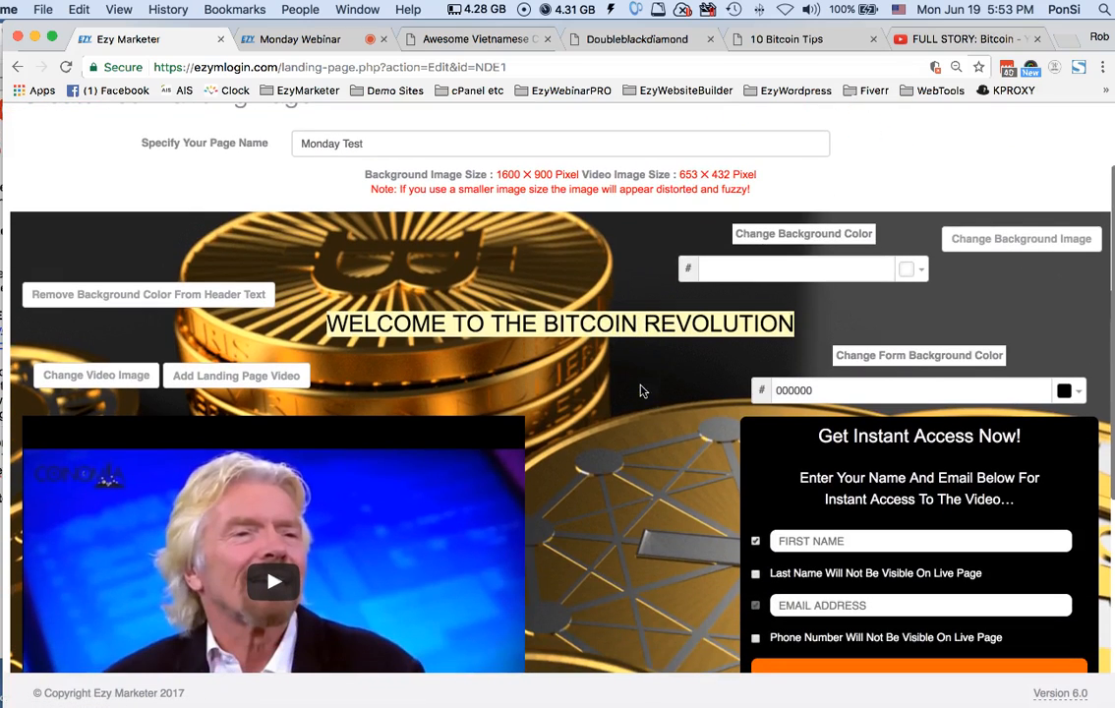
pyautogui.click(362, 143)
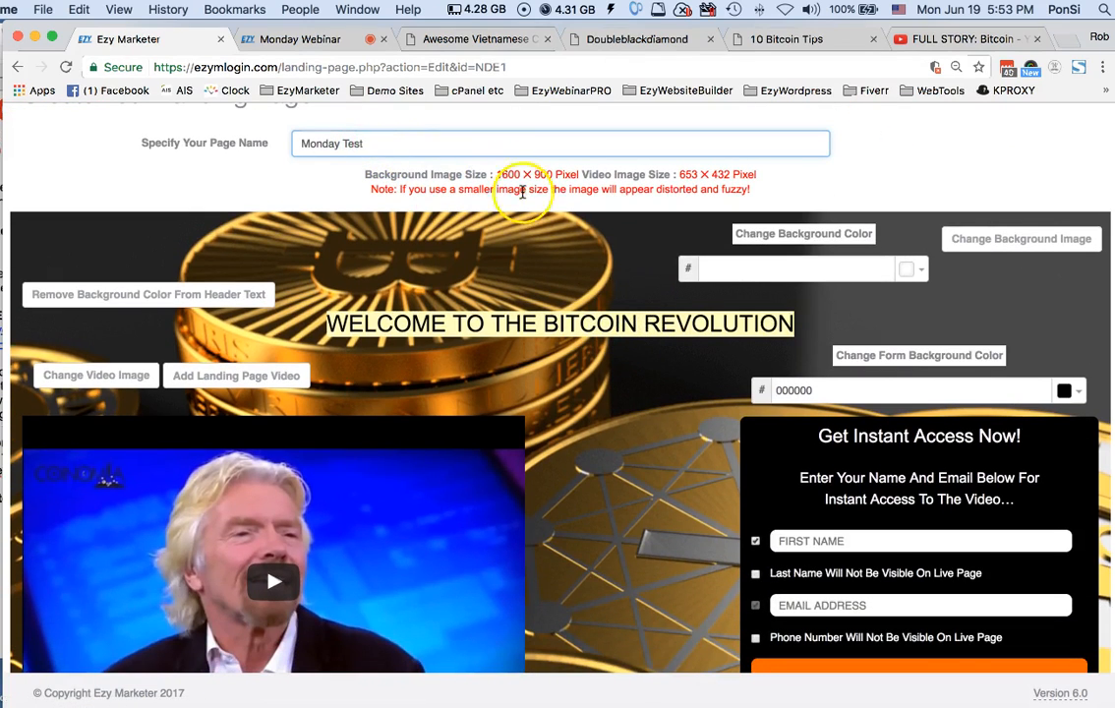
pyautogui.scroll(-1, 617, 284)
pyautogui.scroll(-3, 617, 284)
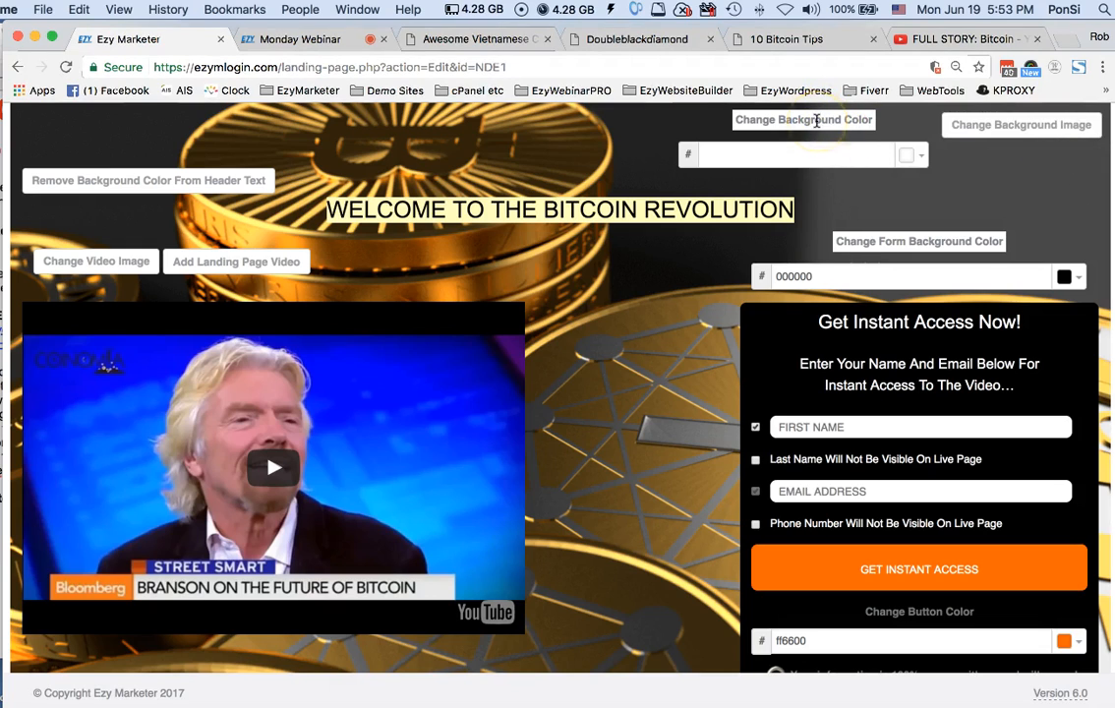
# Try red (ff0000) and blue (0000ff) as the landing page's background color
pyautogui.click(921, 156)
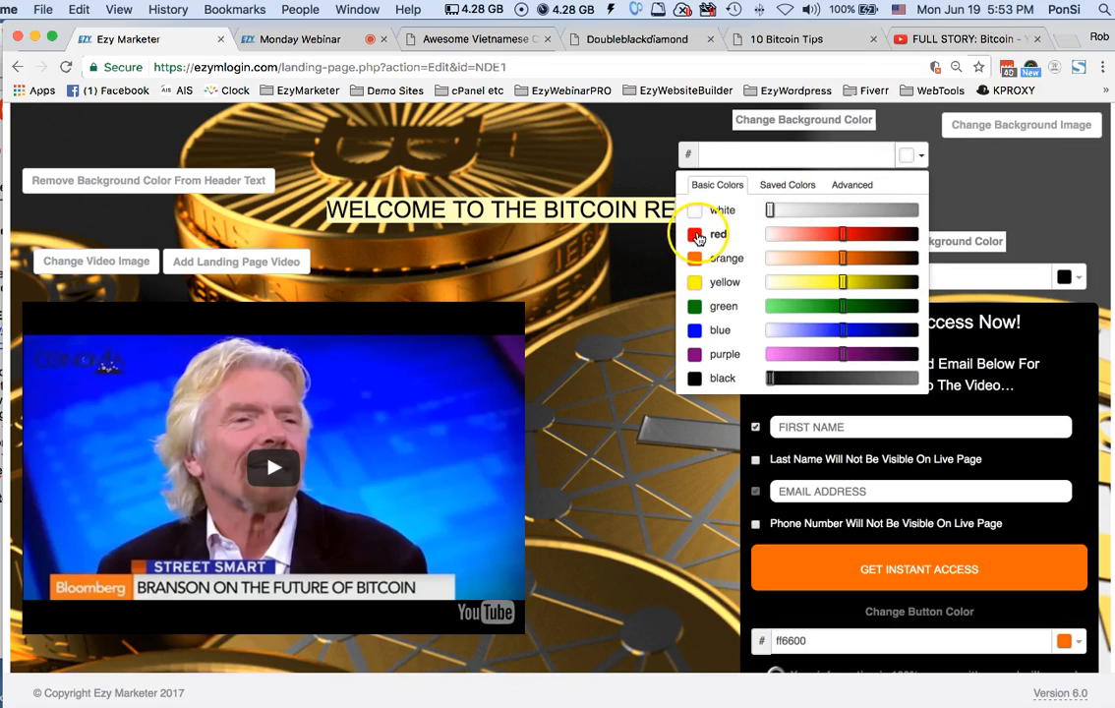
pyautogui.click(697, 236)
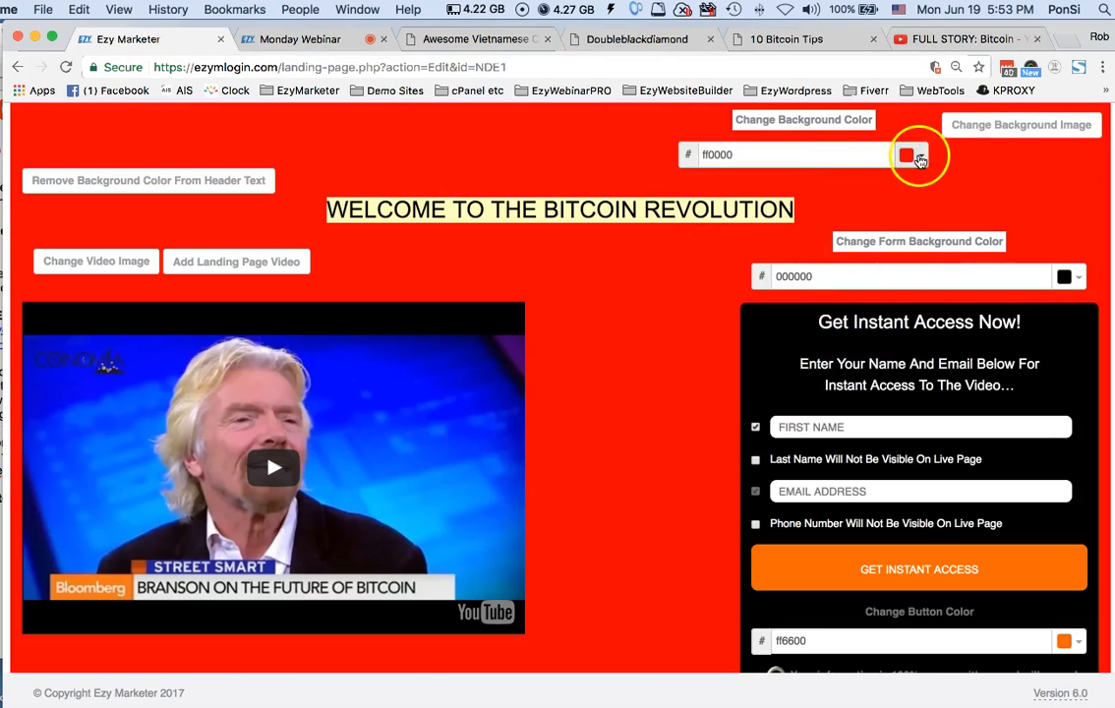
pyautogui.click(919, 160)
pyautogui.click(690, 326)
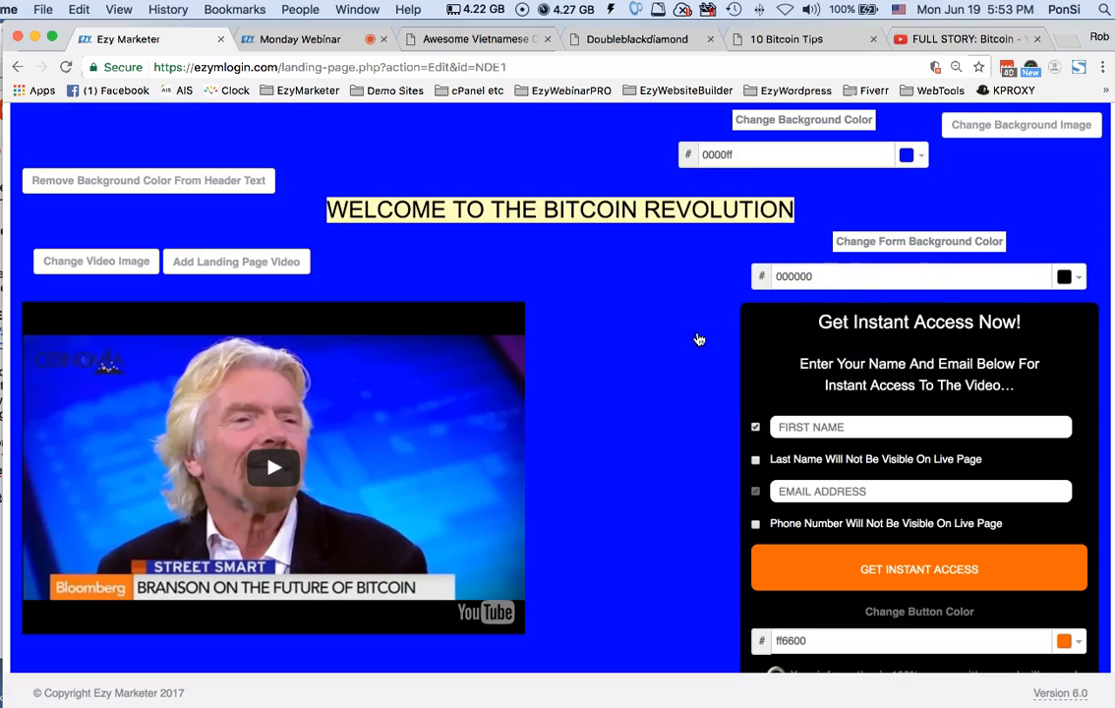
# Undo both background color changes on the landing page
pyautogui.scroll(-5, 658, 418)
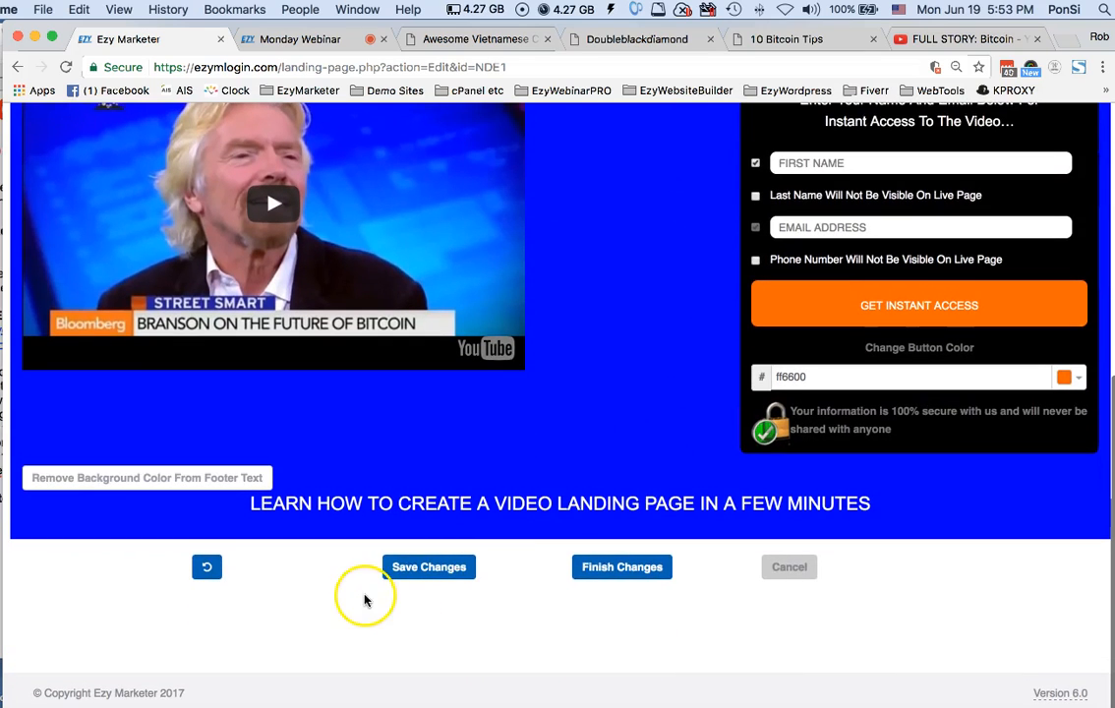
pyautogui.click(208, 568)
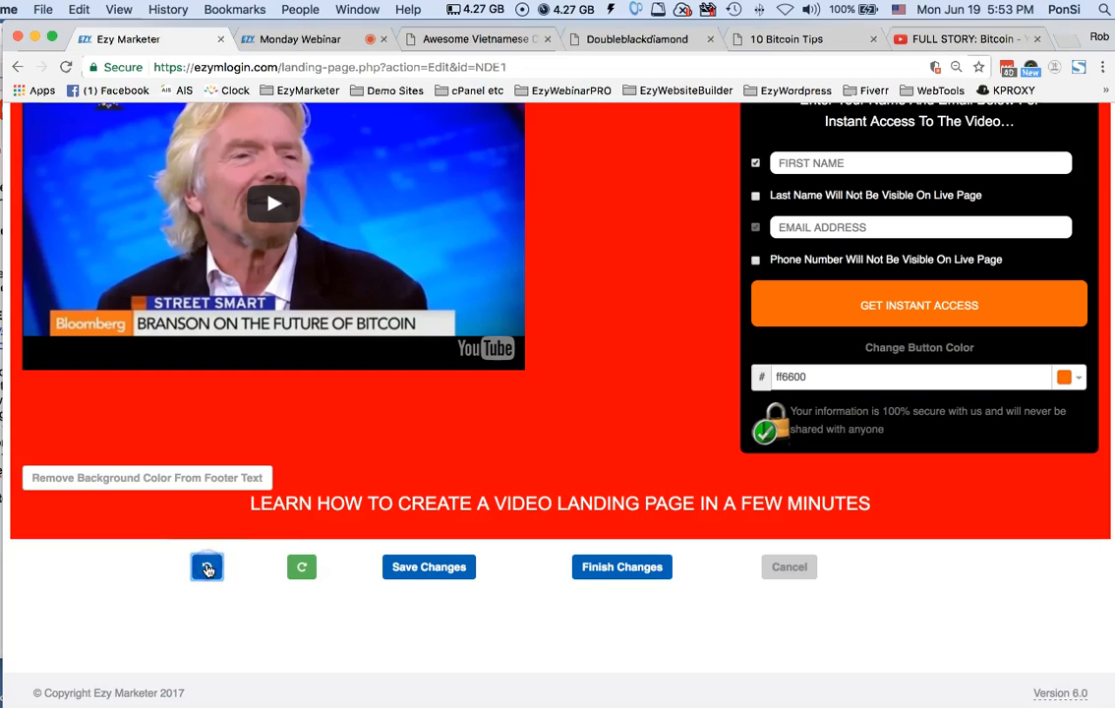
pyautogui.click(207, 568)
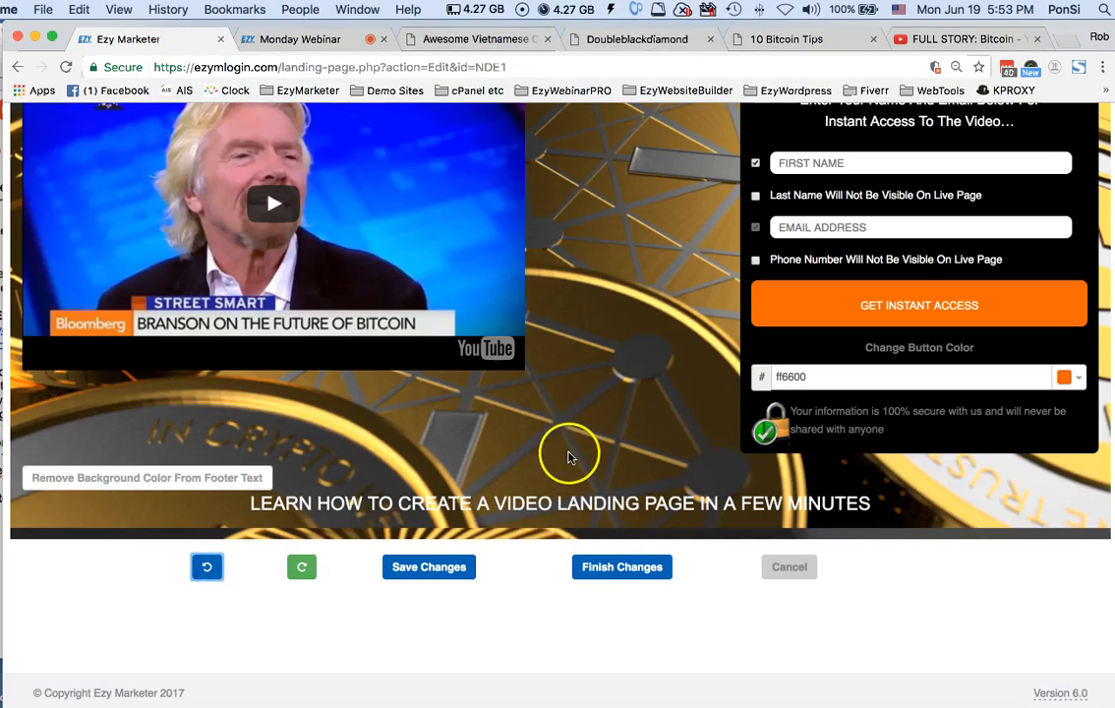
# Replace the landing page's background image with BitCoin2.jpg from the Webinar Demos folder
pyautogui.scroll(8, 567, 455)
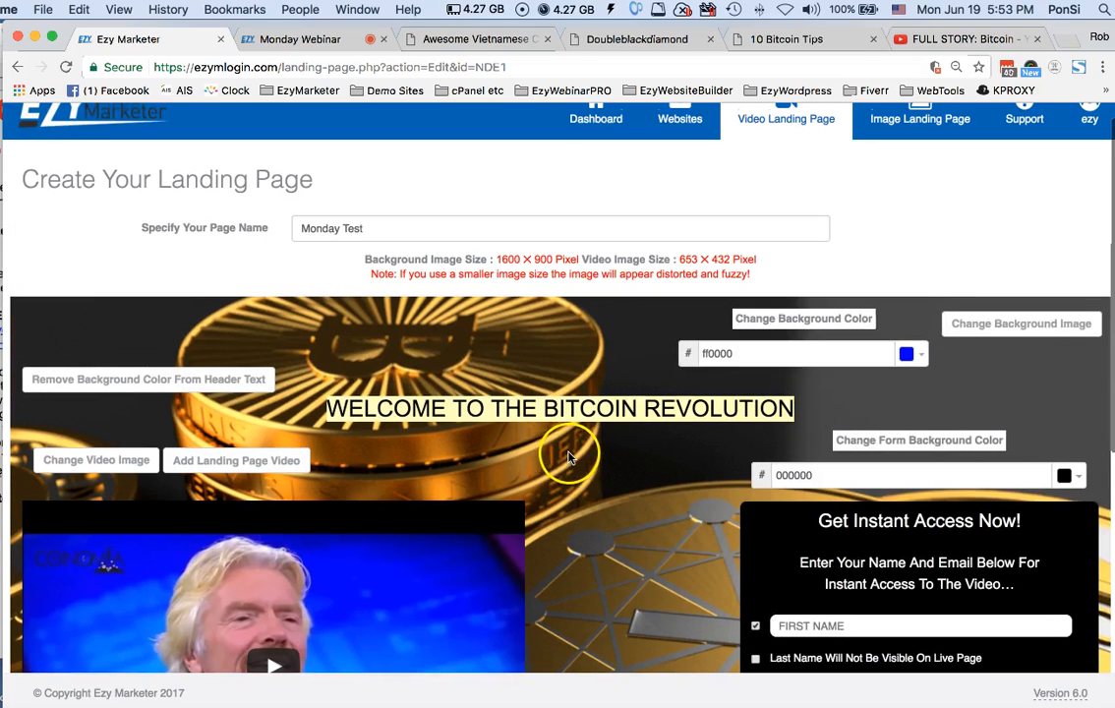
pyautogui.click(1027, 332)
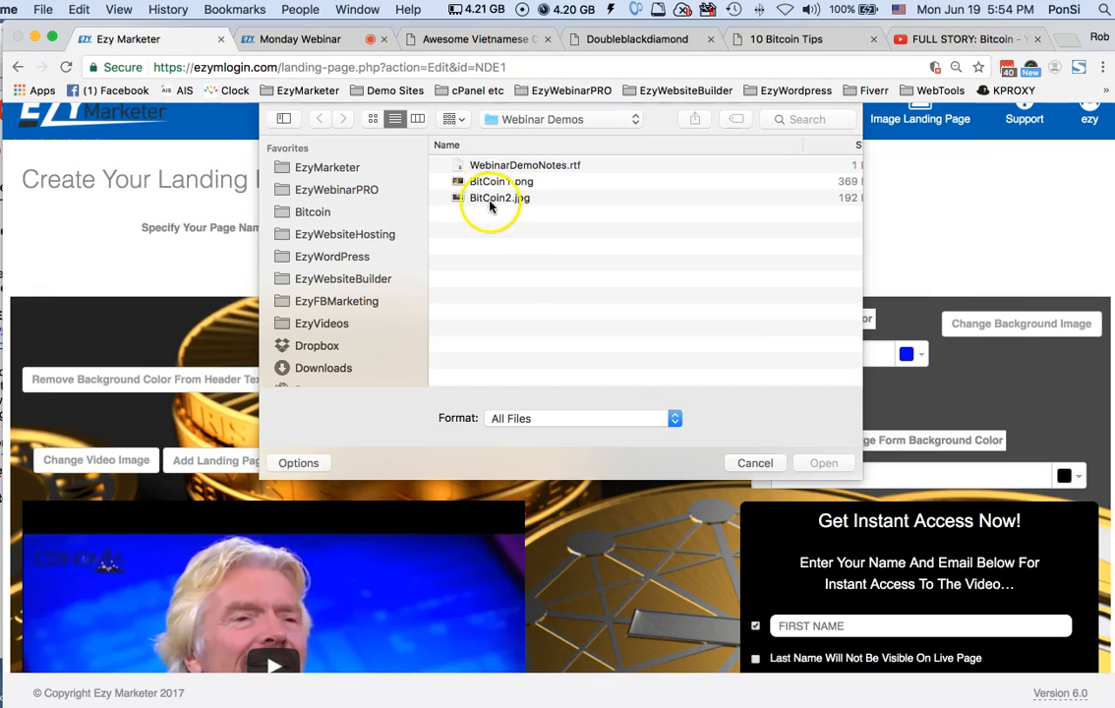
pyautogui.click(739, 462)
pyautogui.scroll(-5, 688, 501)
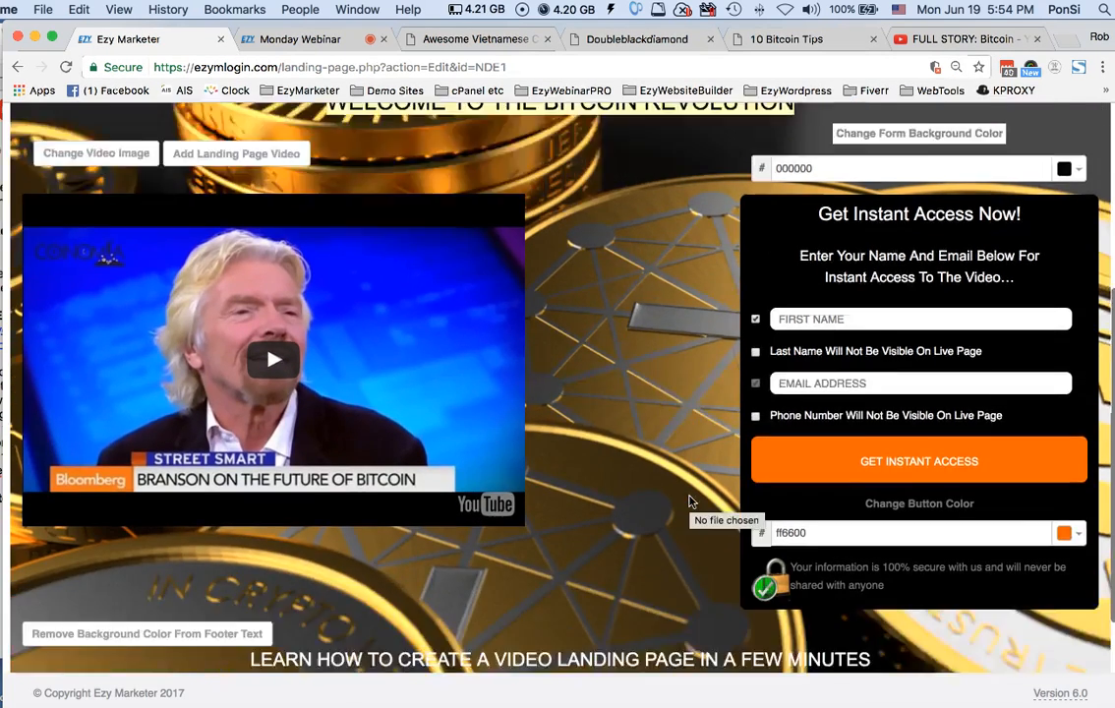
pyautogui.scroll(5, 688, 502)
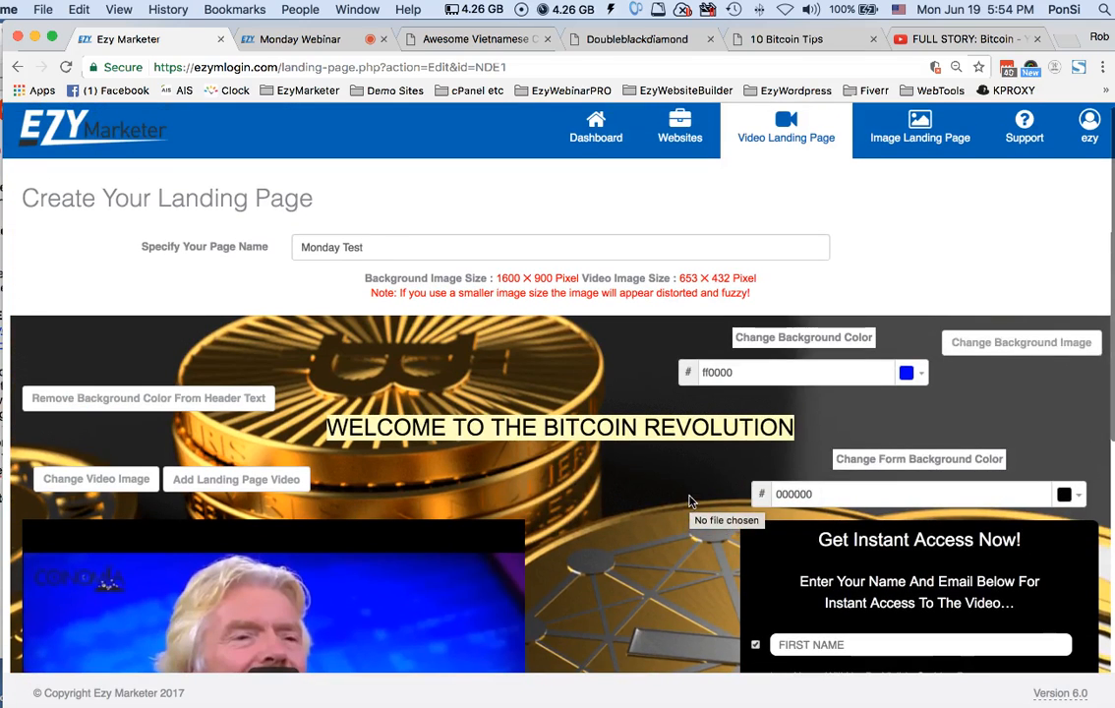
pyautogui.click(1019, 343)
pyautogui.doubleClick(454, 197)
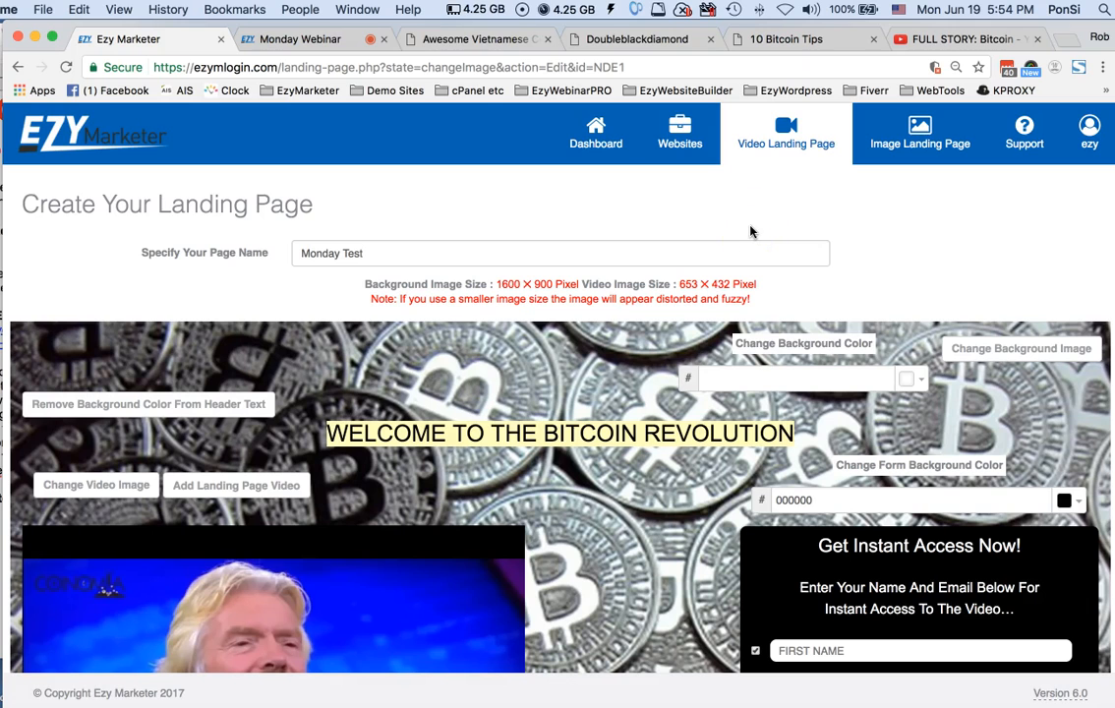
# Remove the background color from the WELCOME TO THE BITCOIN REVOLUTION header and make its text white
pyautogui.scroll(-3, 750, 231)
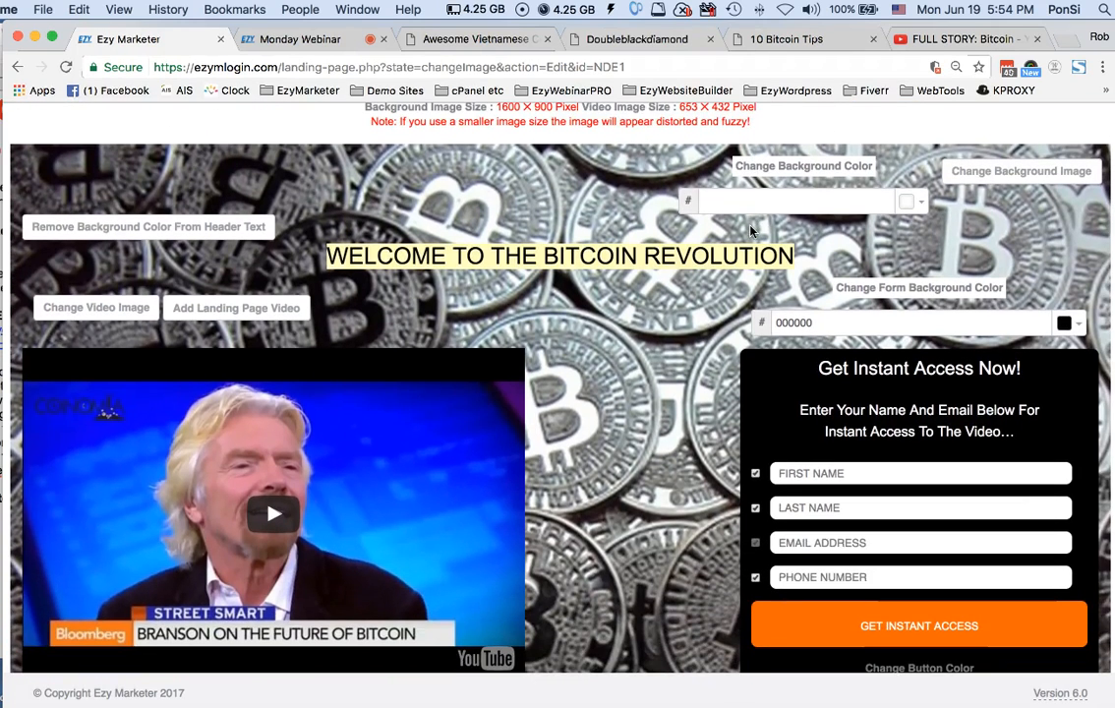
pyautogui.scroll(-2, 750, 231)
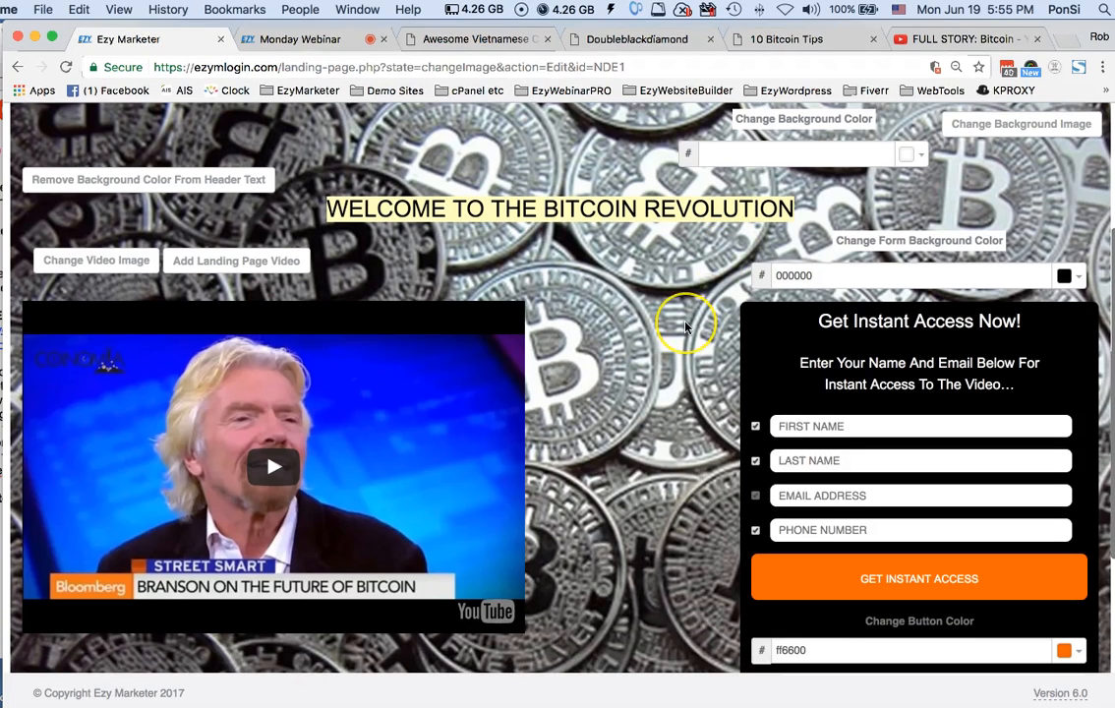
pyautogui.scroll(1, 685, 327)
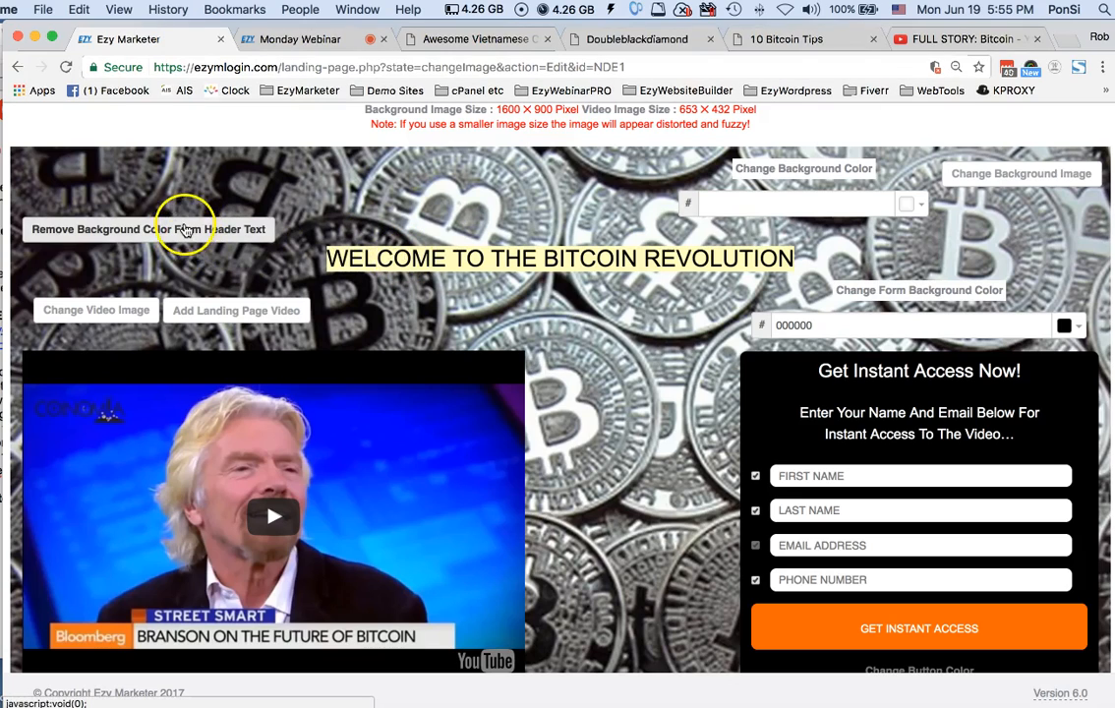
pyautogui.click(185, 229)
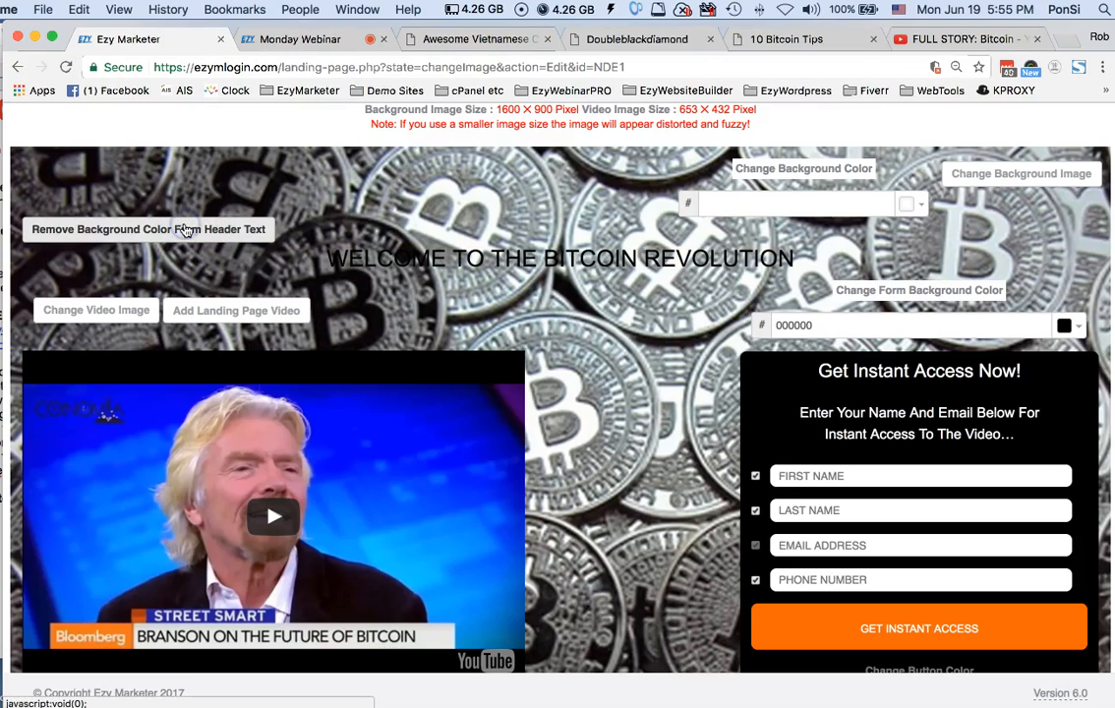
pyautogui.tripleClick(555, 258)
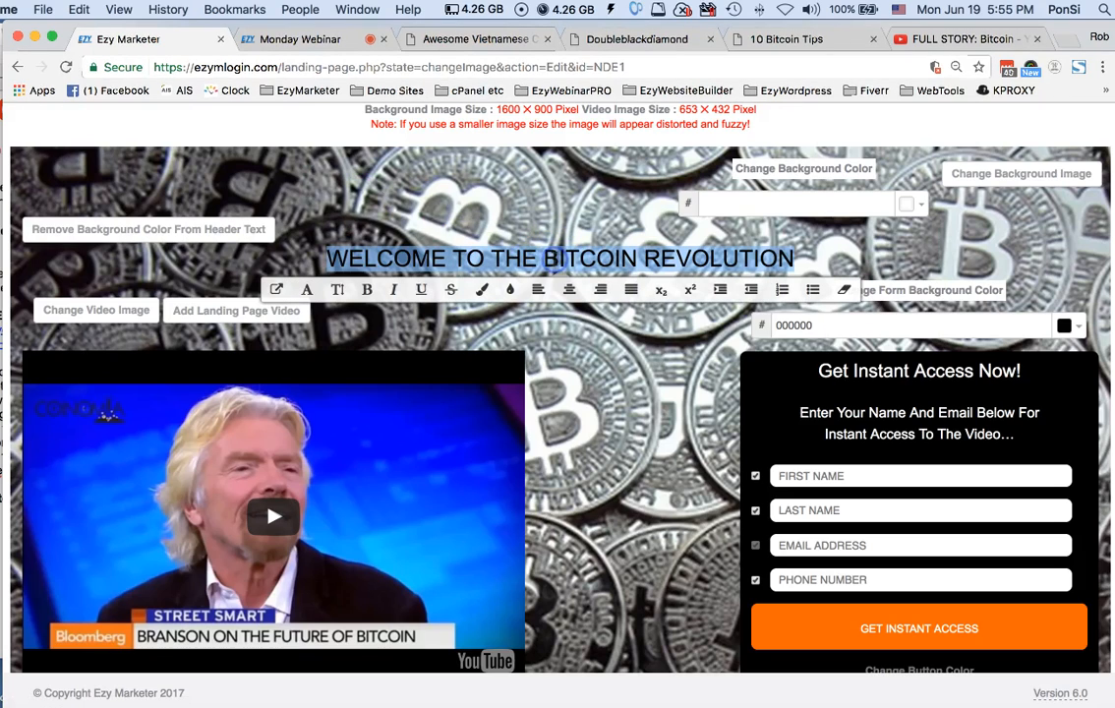
pyautogui.click(482, 289)
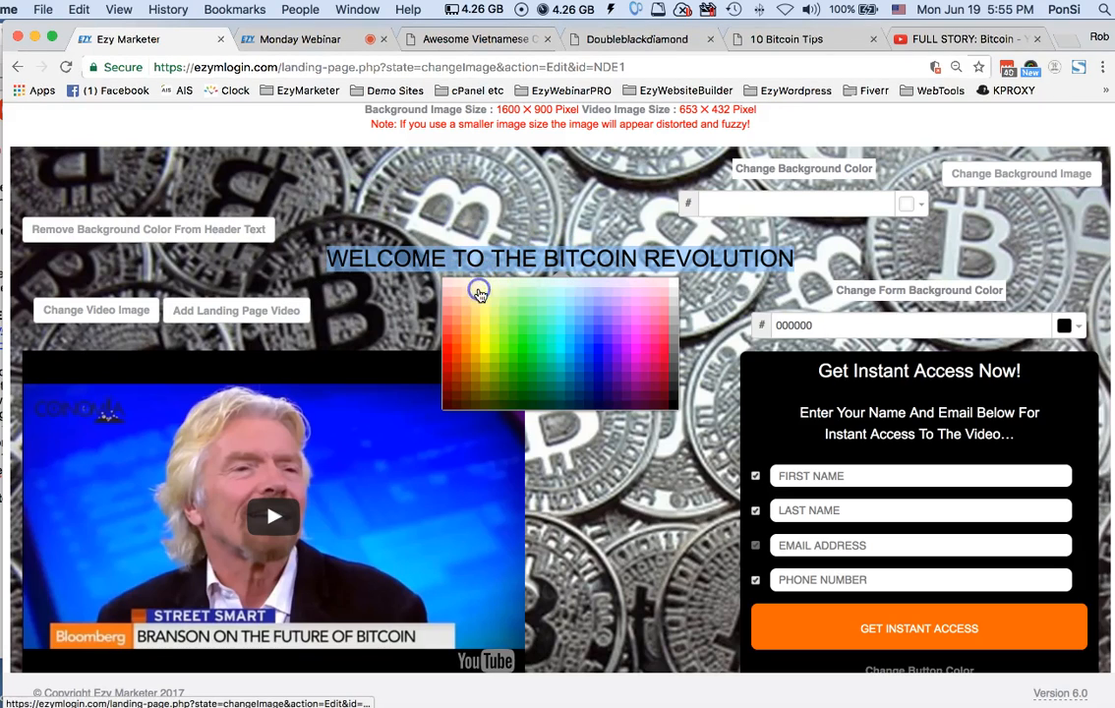
pyautogui.click(673, 287)
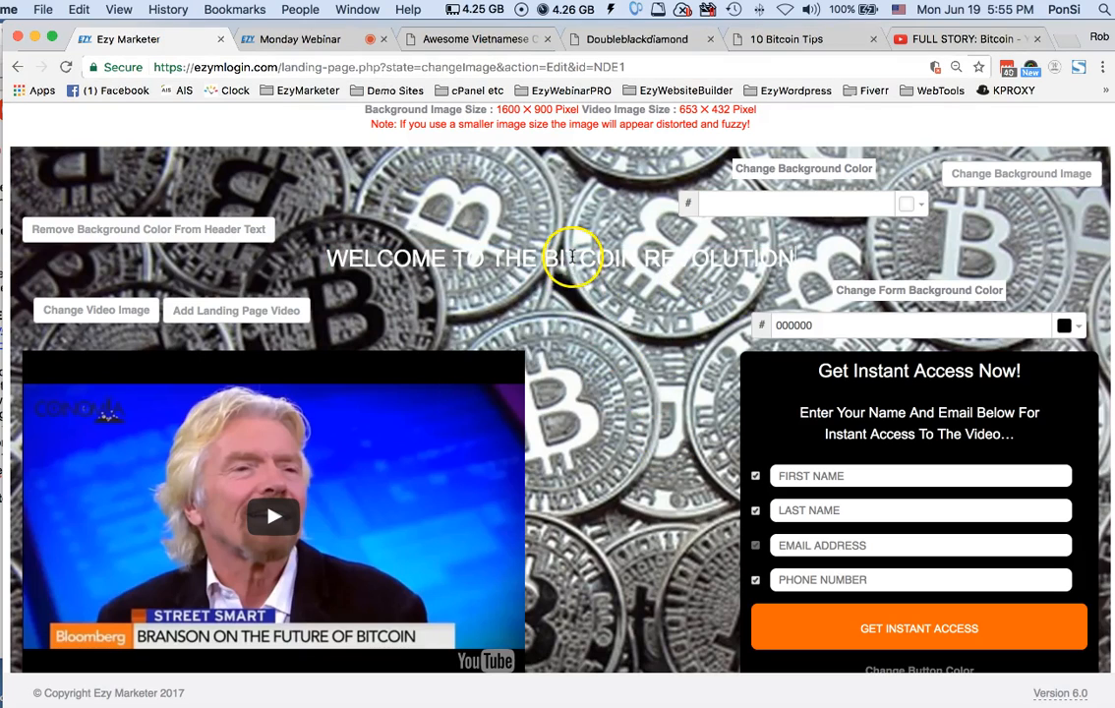
# Give the WELCOME TO THE BITCOIN REVOLUTION header text a black background color
pyautogui.tripleClick(572, 258)
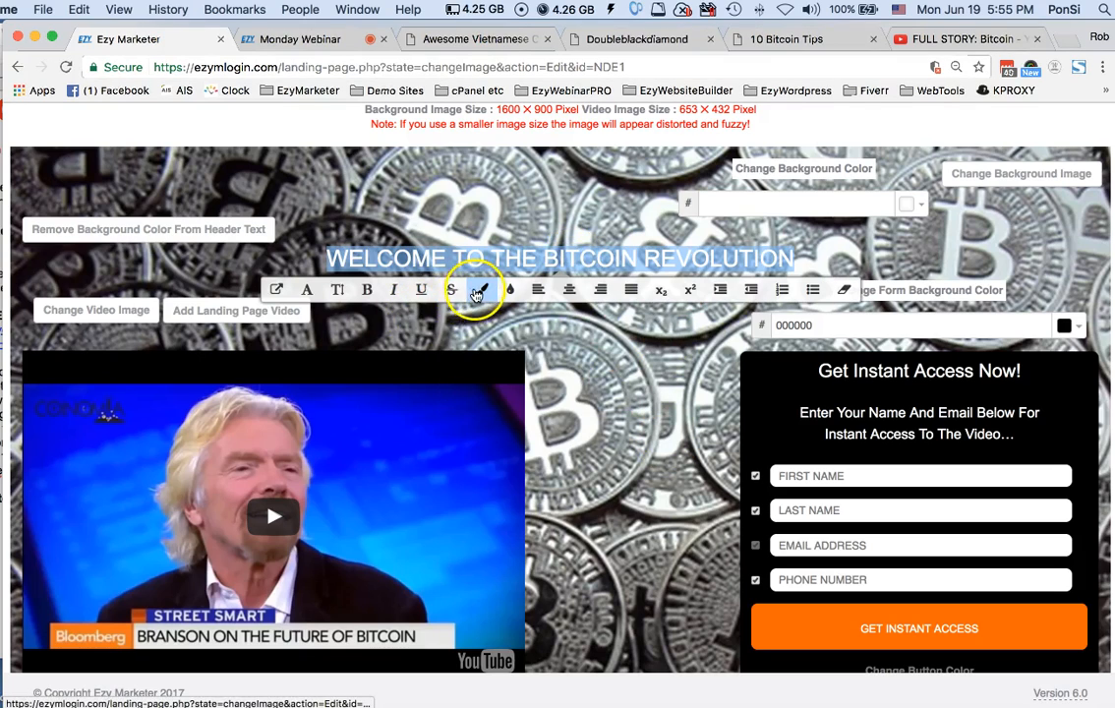
pyautogui.click(510, 290)
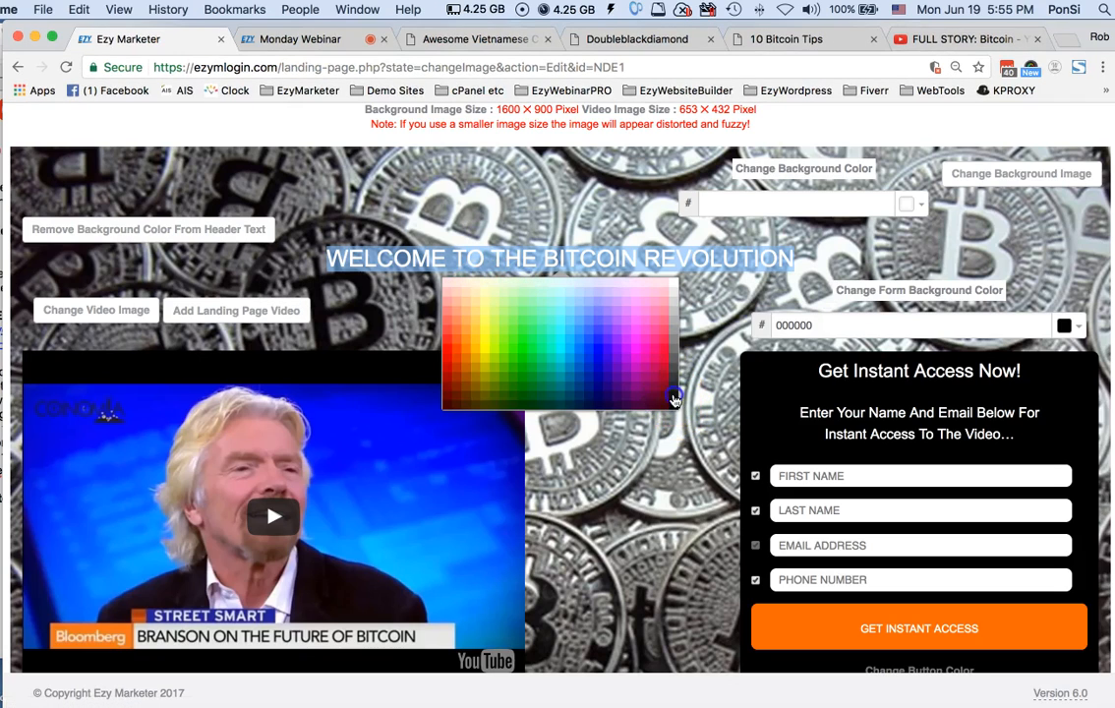
pyautogui.click(674, 400)
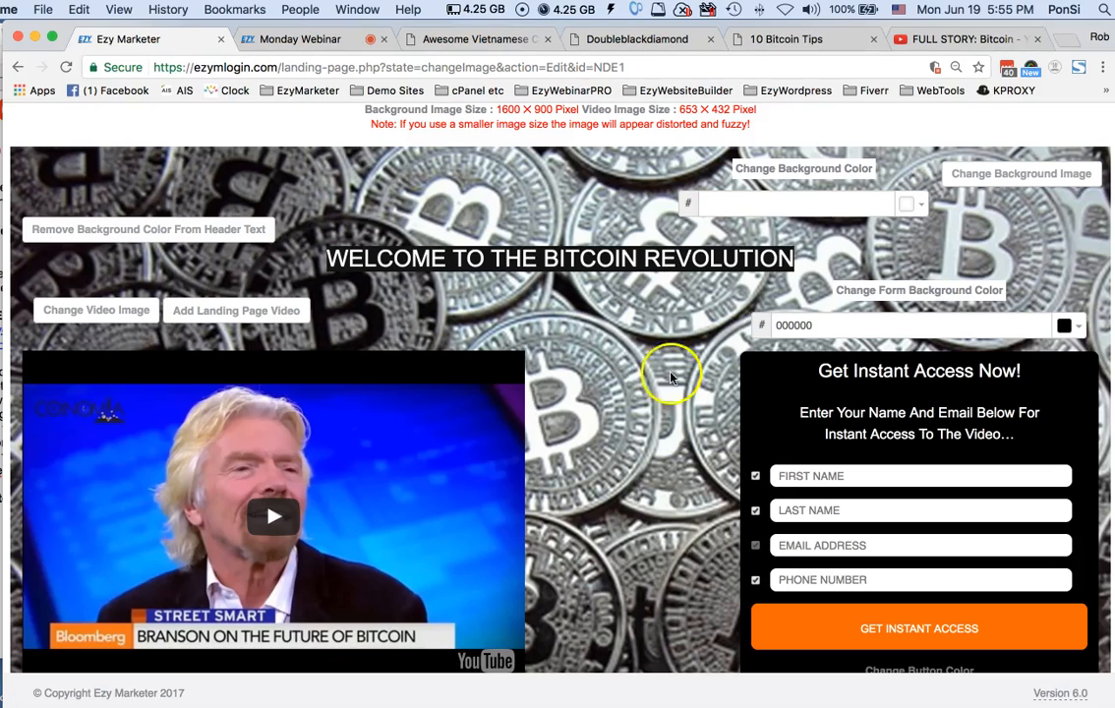
# Try the Larger font size on the WELCOME TO THE BITCOIN REVOLUTION header text
pyautogui.tripleClick(603, 257)
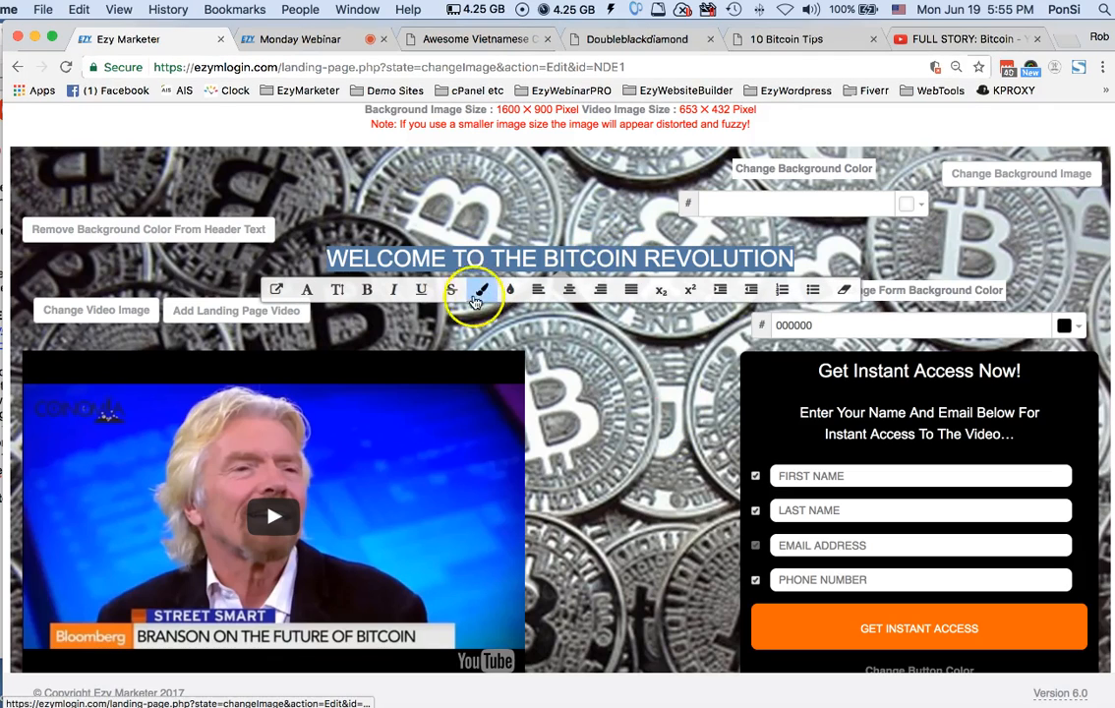
pyautogui.click(345, 295)
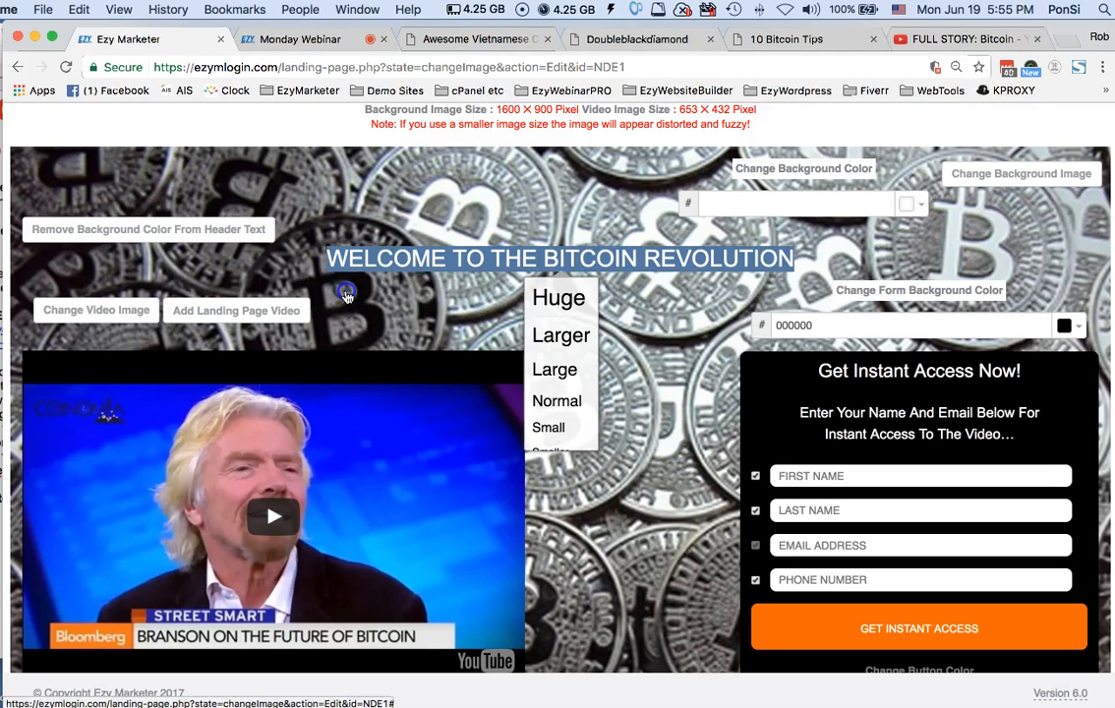
pyautogui.click(560, 331)
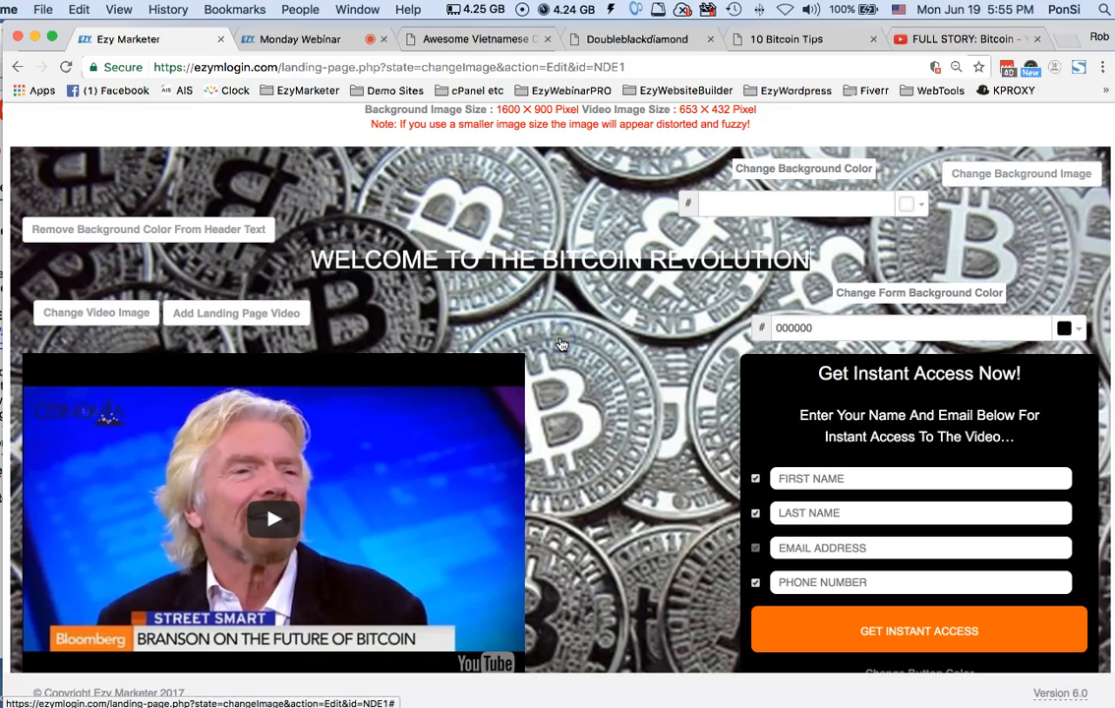
# Hide the last name and phone number fields from the landing page's opt-in form
pyautogui.scroll(-5, 590, 544)
pyautogui.click(206, 565)
pyautogui.scroll(8, 590, 381)
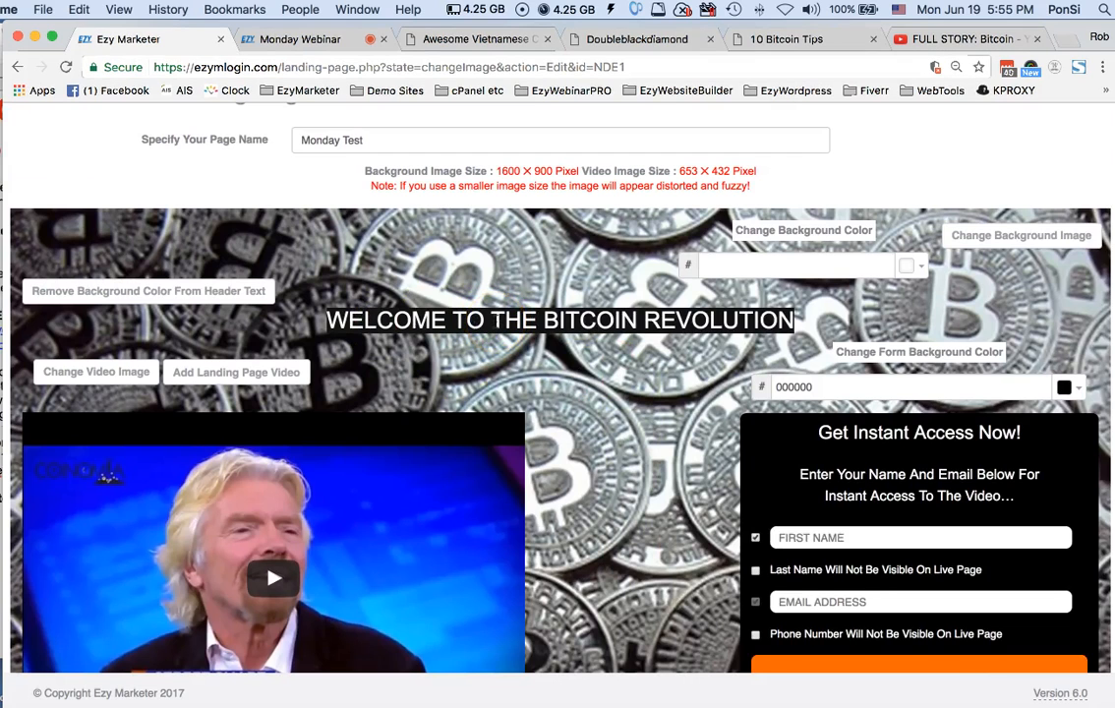
# Check the option for changing the video image and its recommended pixel size on the landing page
pyautogui.scroll(-2, 442, 289)
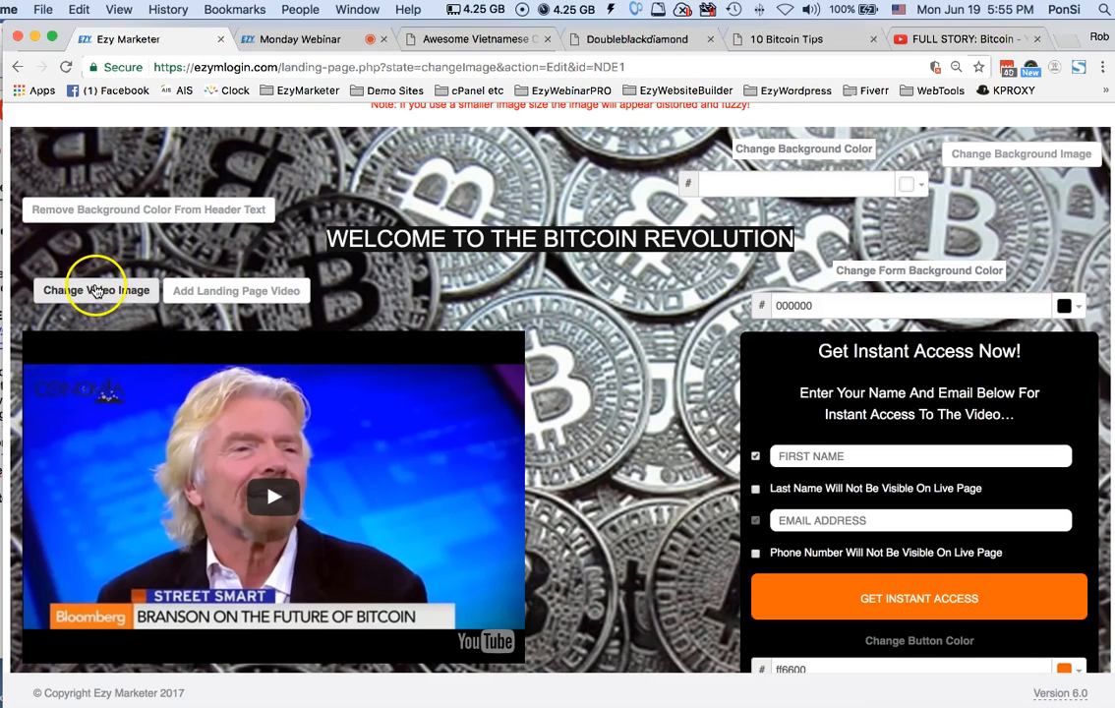
pyautogui.click(96, 291)
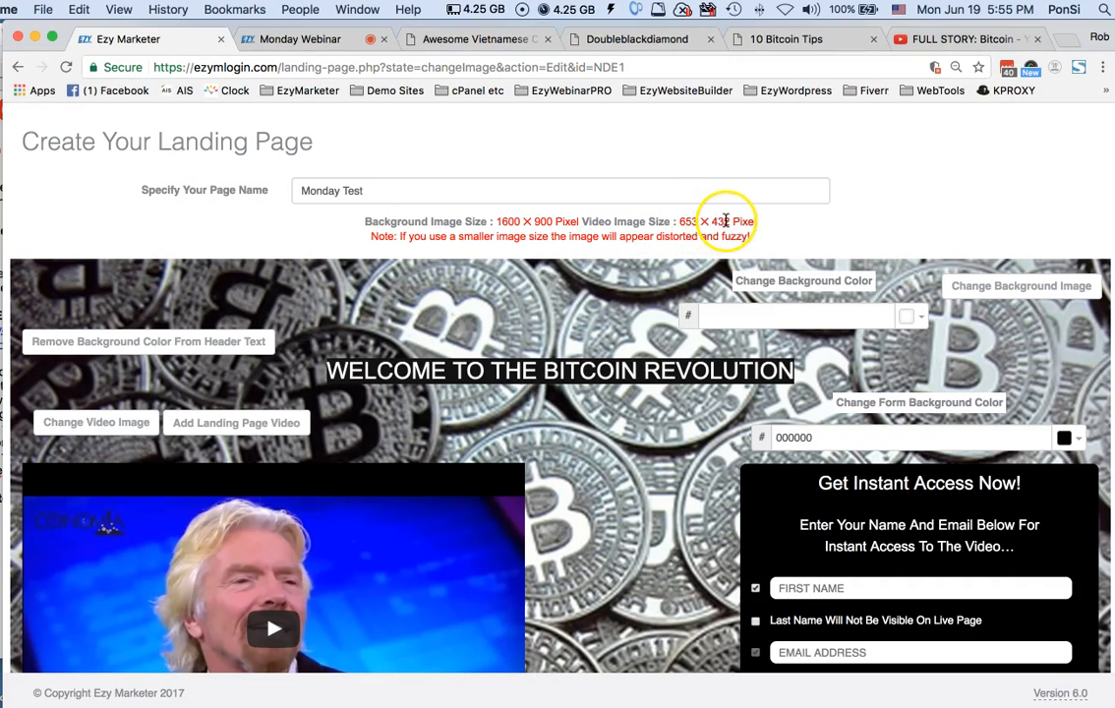
pyautogui.scroll(-4, 674, 352)
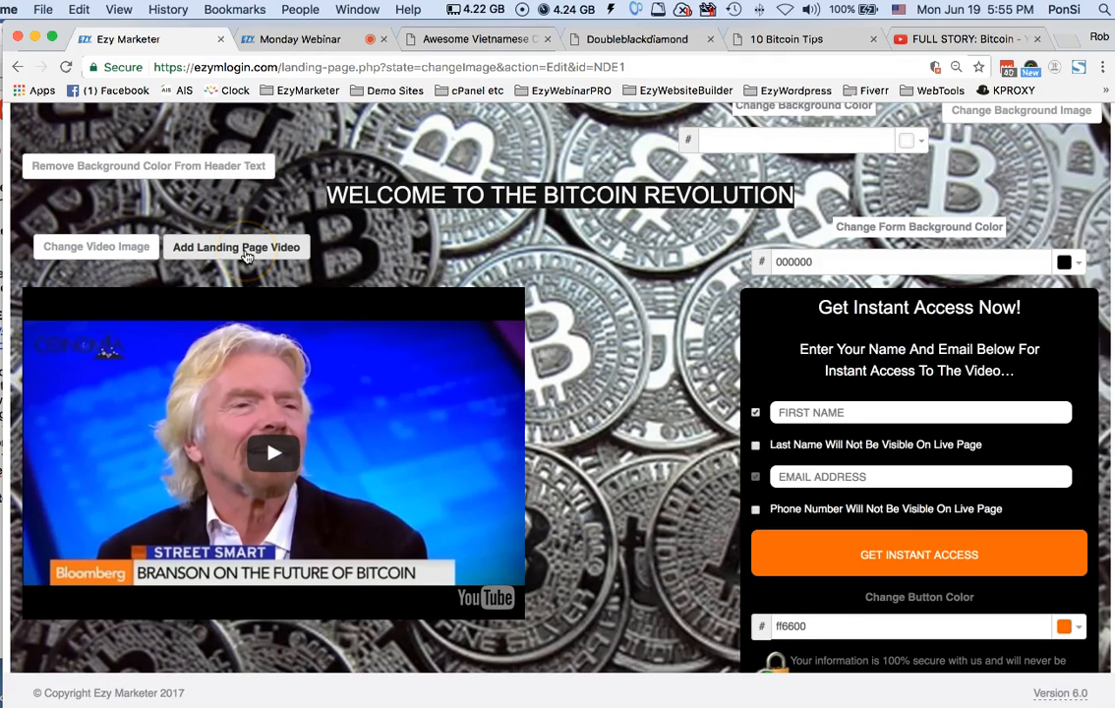
# Switch to the YouTube page of FULL STORY: Bitcoin and copy the video's embed code
pyautogui.click(952, 39)
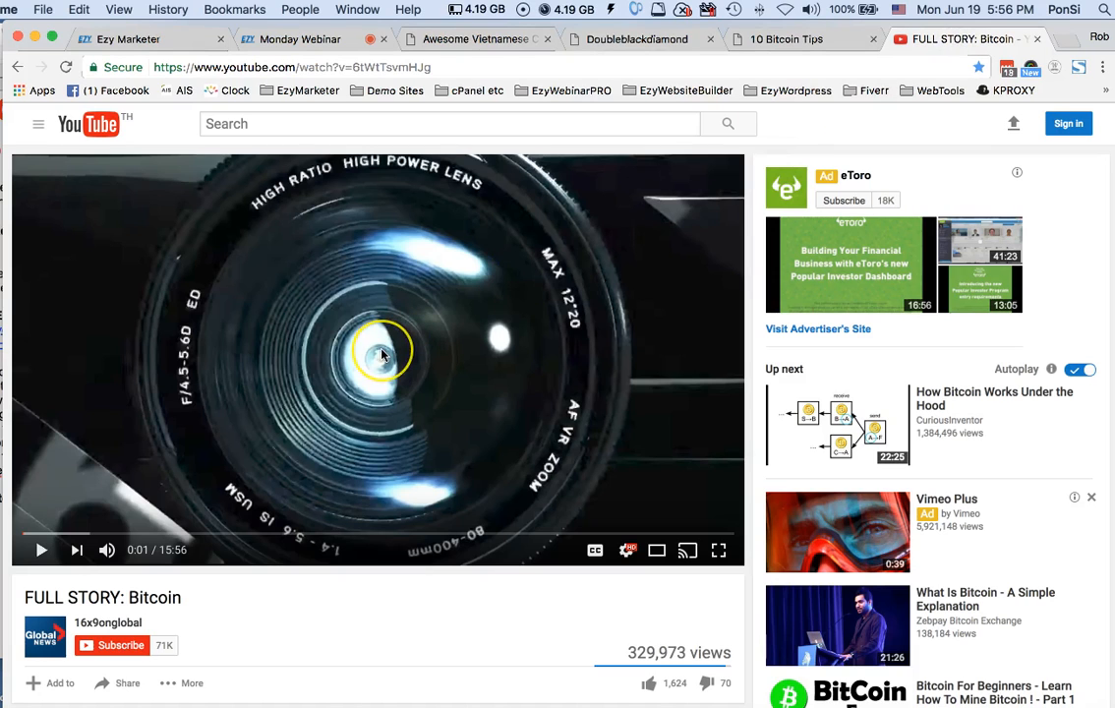
pyautogui.scroll(-5, 337, 308)
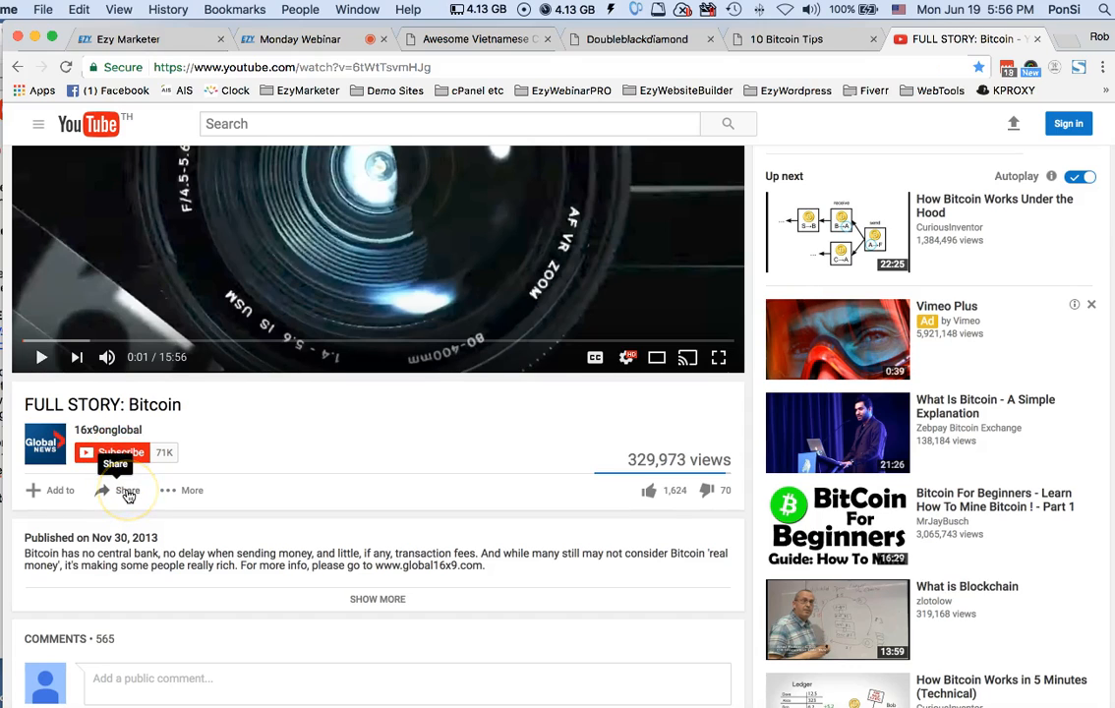
pyautogui.click(127, 491)
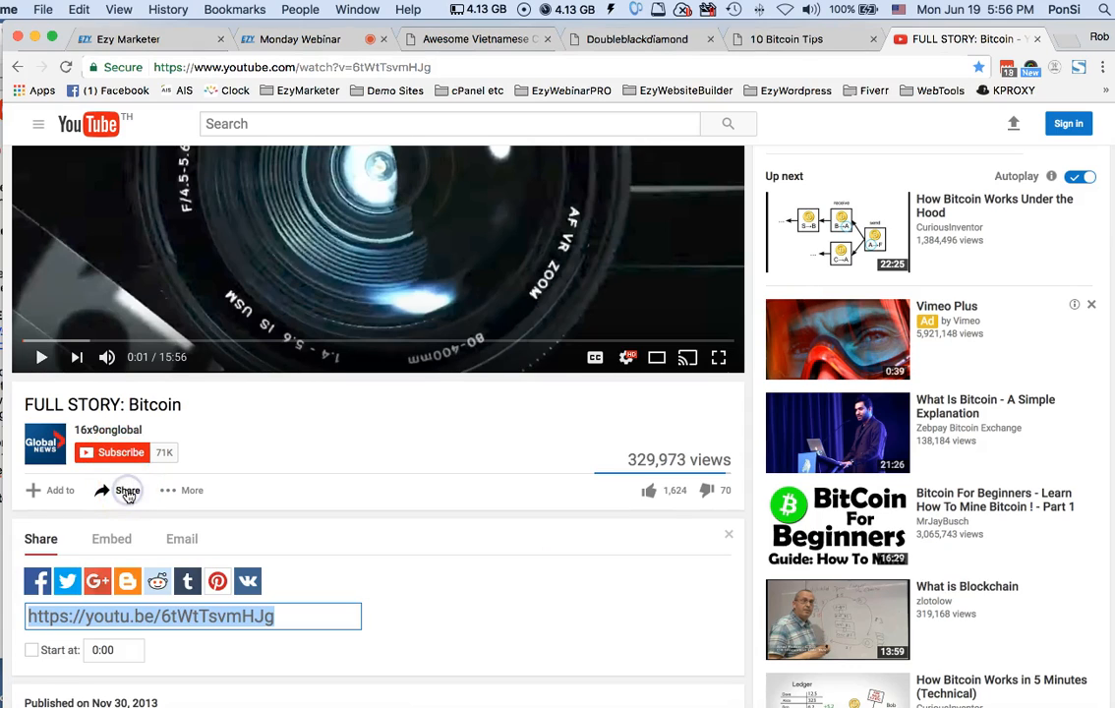
pyautogui.click(112, 538)
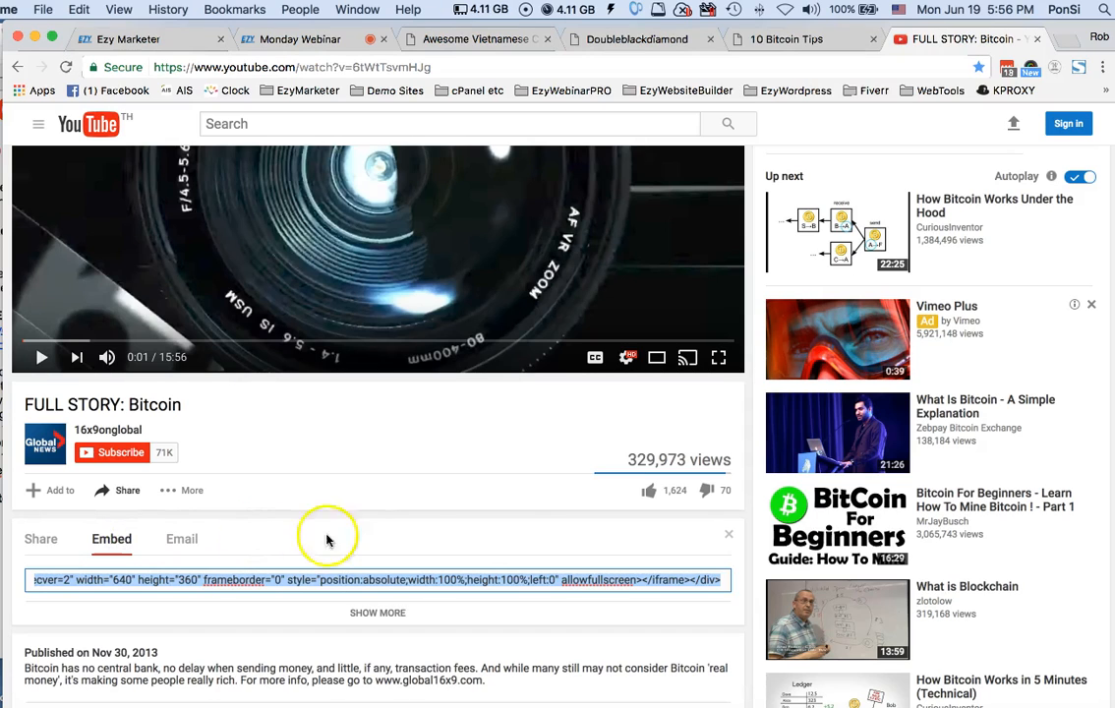
pyautogui.click(413, 579)
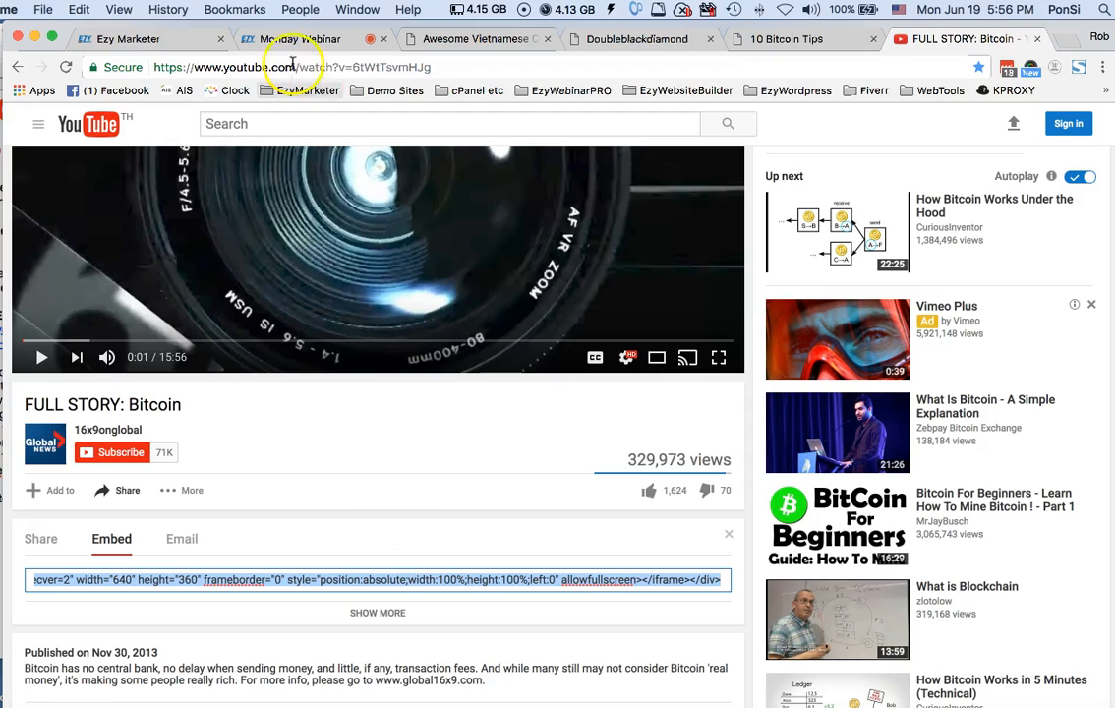
# Back in Ezy Marketer, replace the landing page video's embed code with the copied YouTube code and open the stop time for editing
pyautogui.click(269, 40)
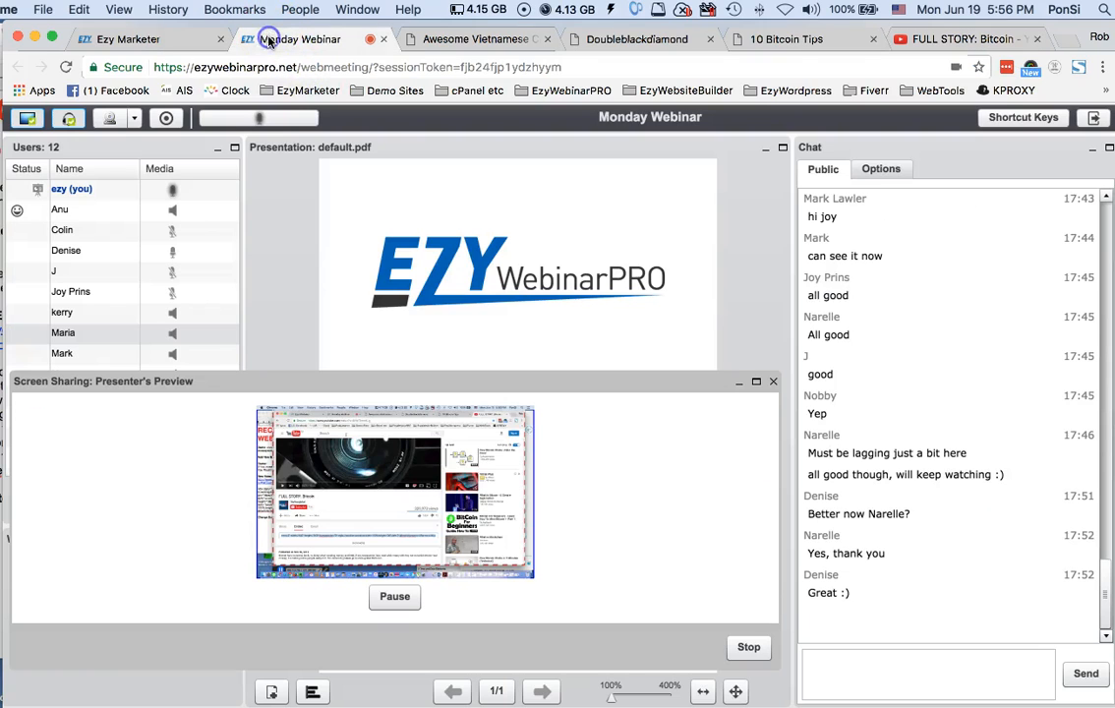
pyautogui.click(140, 40)
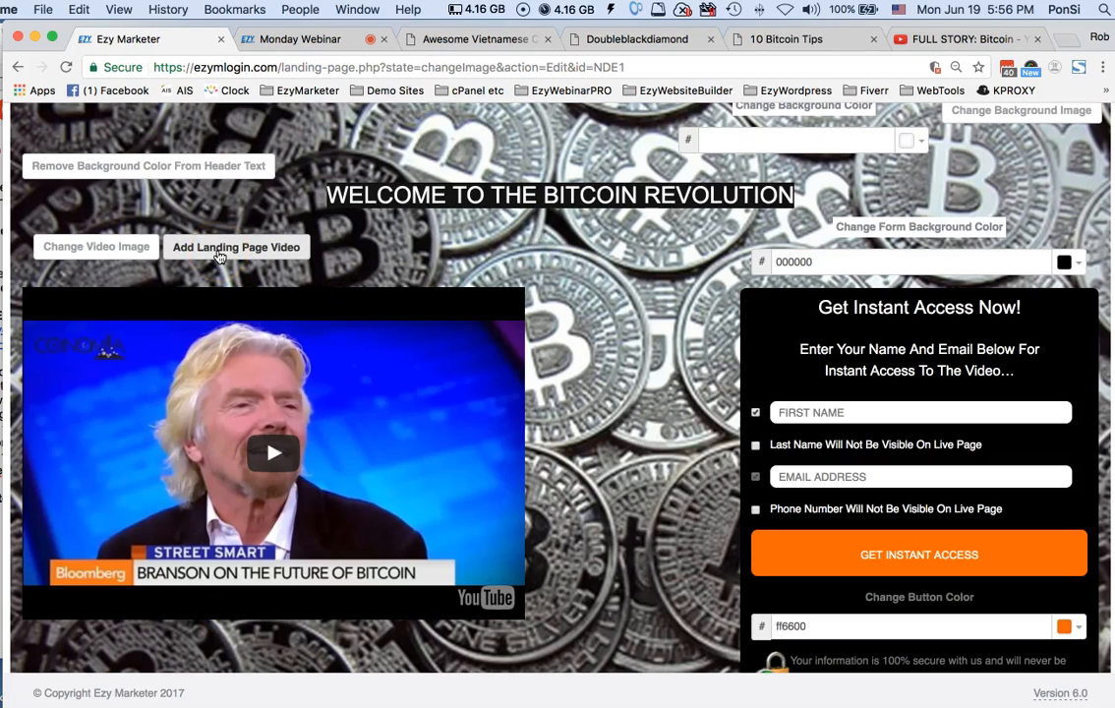
pyautogui.click(218, 255)
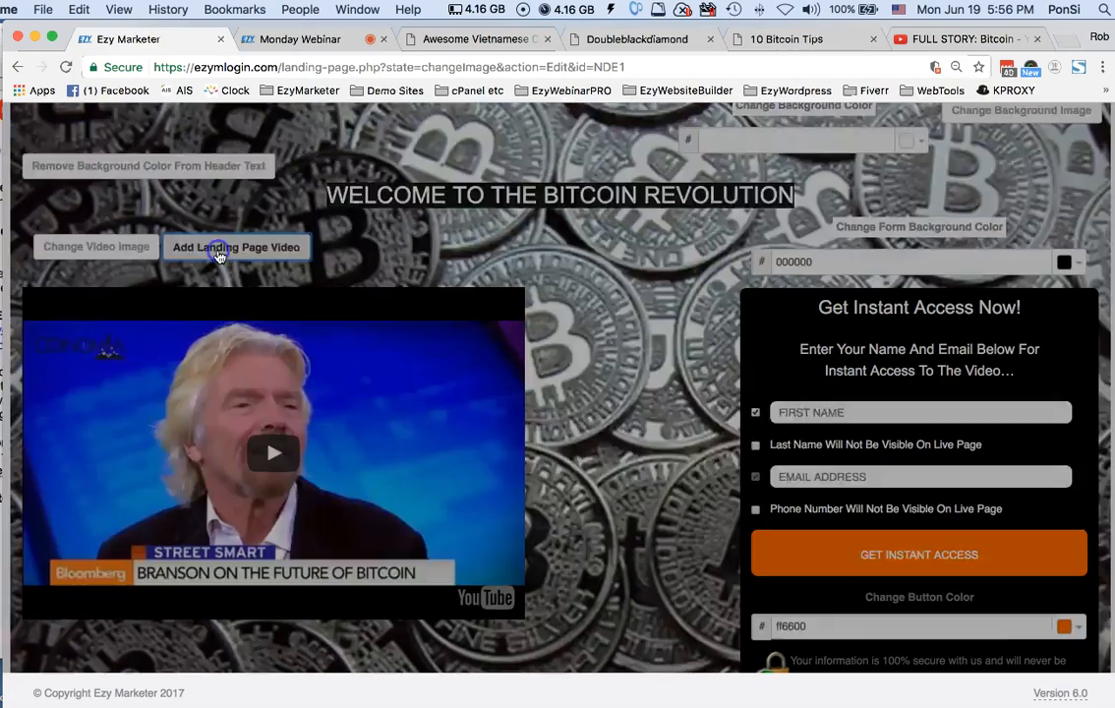
pyautogui.moveTo(704, 281); pyautogui.dragTo(675, 79)
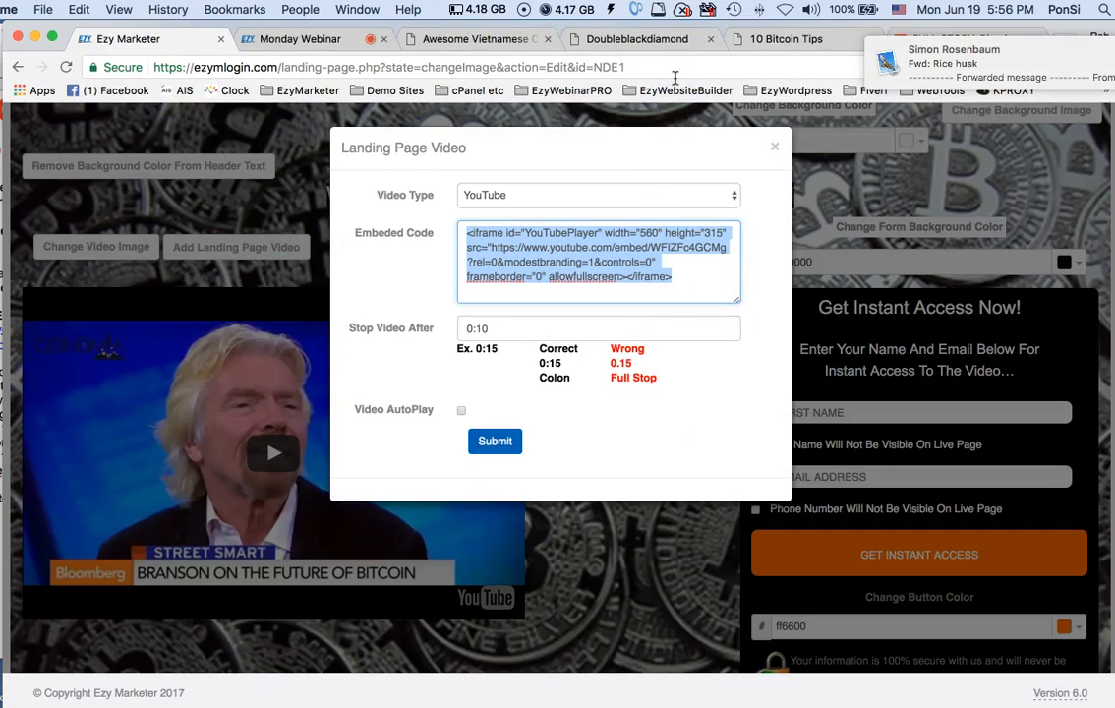
pyautogui.write('<div style="position:relative;height:0;padding-bottom:56.25%"><iframe src="https://www.youtube.com/embed/6tWtTsvmHJg?ecver=2" width="640" height="360" frameborder="0" style="position:absolute;width:100%;height:100%;left:0" allowfullscreen></iframe></div>')
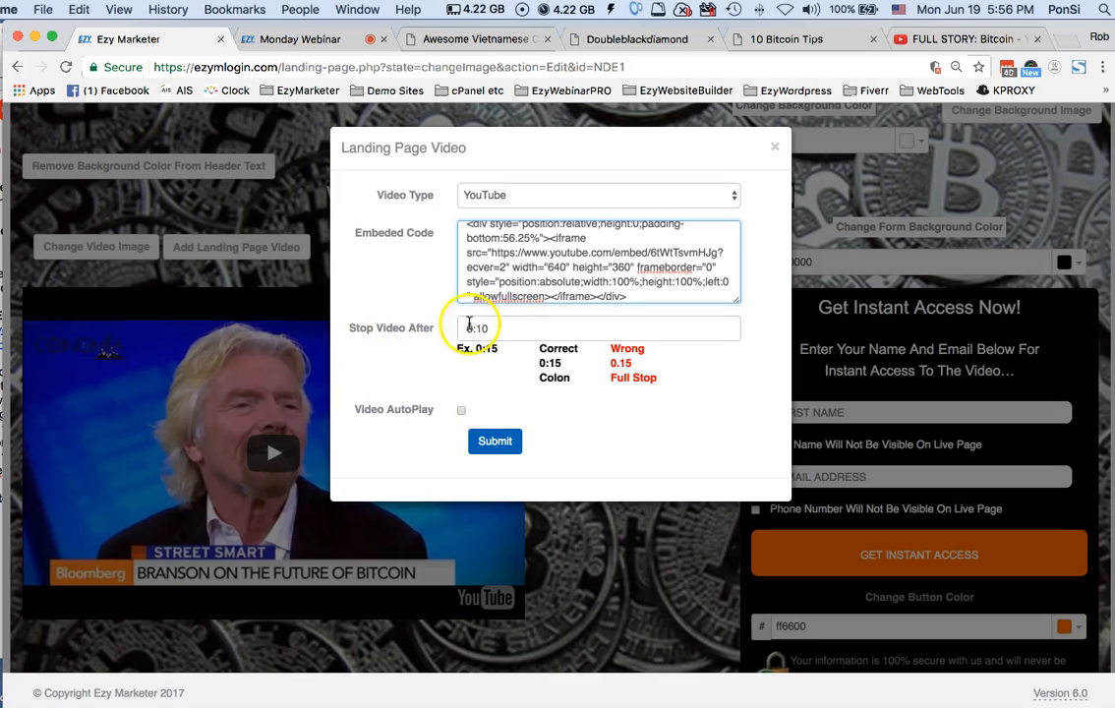
pyautogui.click(505, 328)
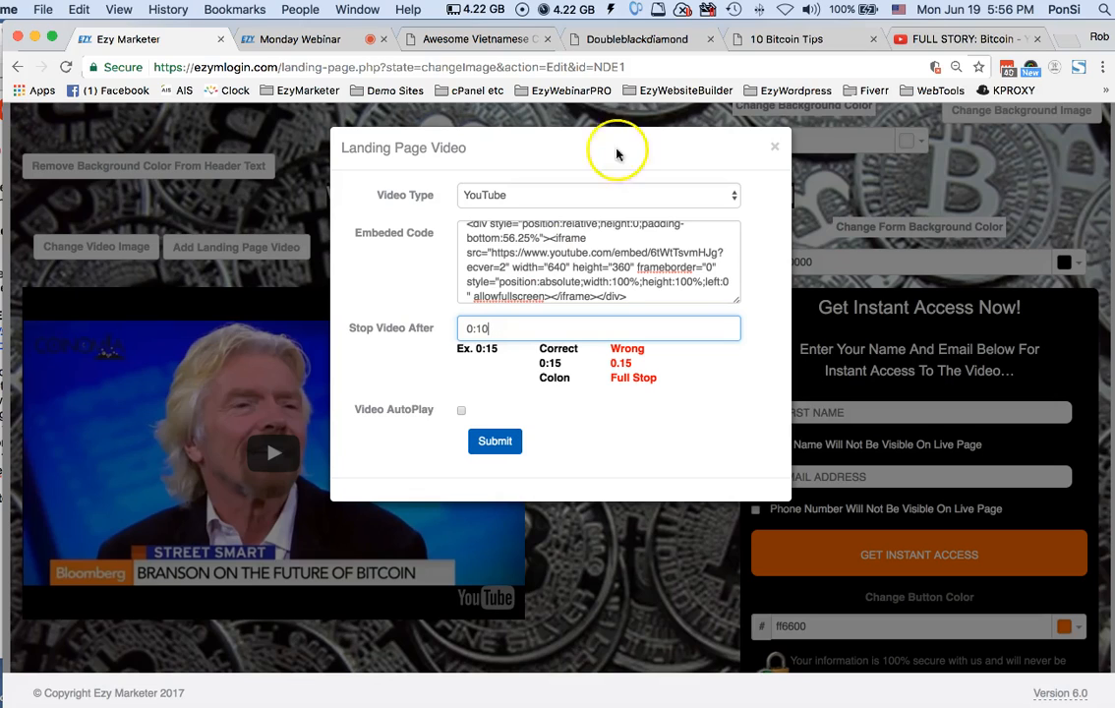
# Switch to the live 10 Bitcoin Tips page and play its video to demonstrate the timed stop
pyautogui.click(762, 40)
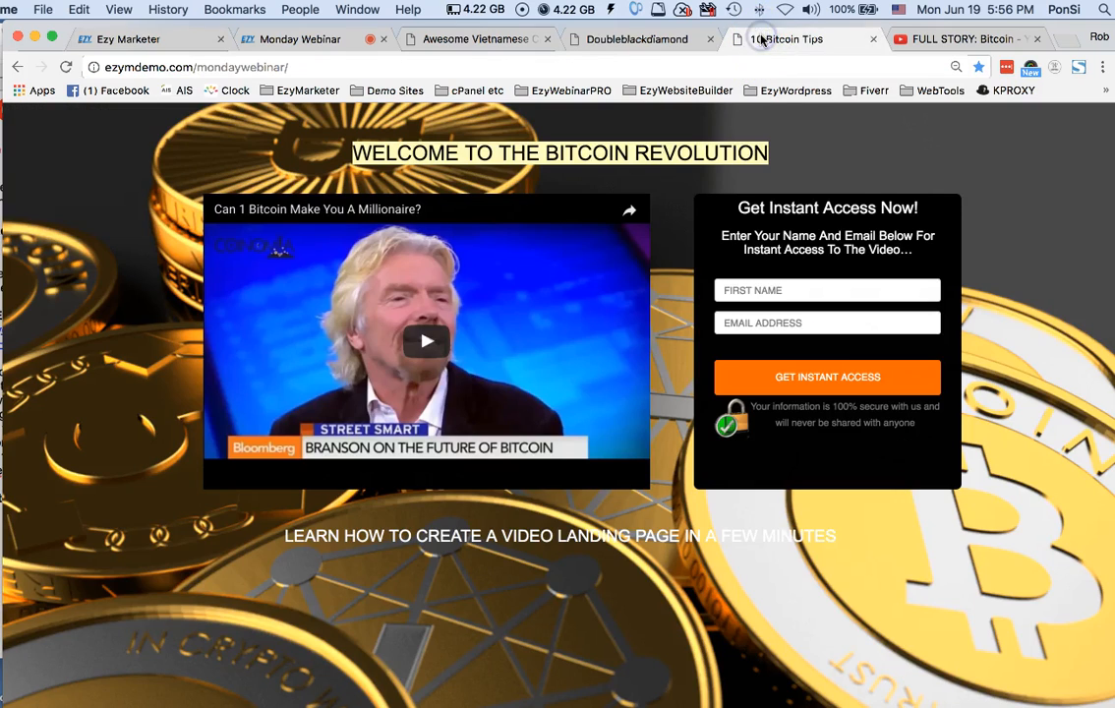
pyautogui.click(428, 344)
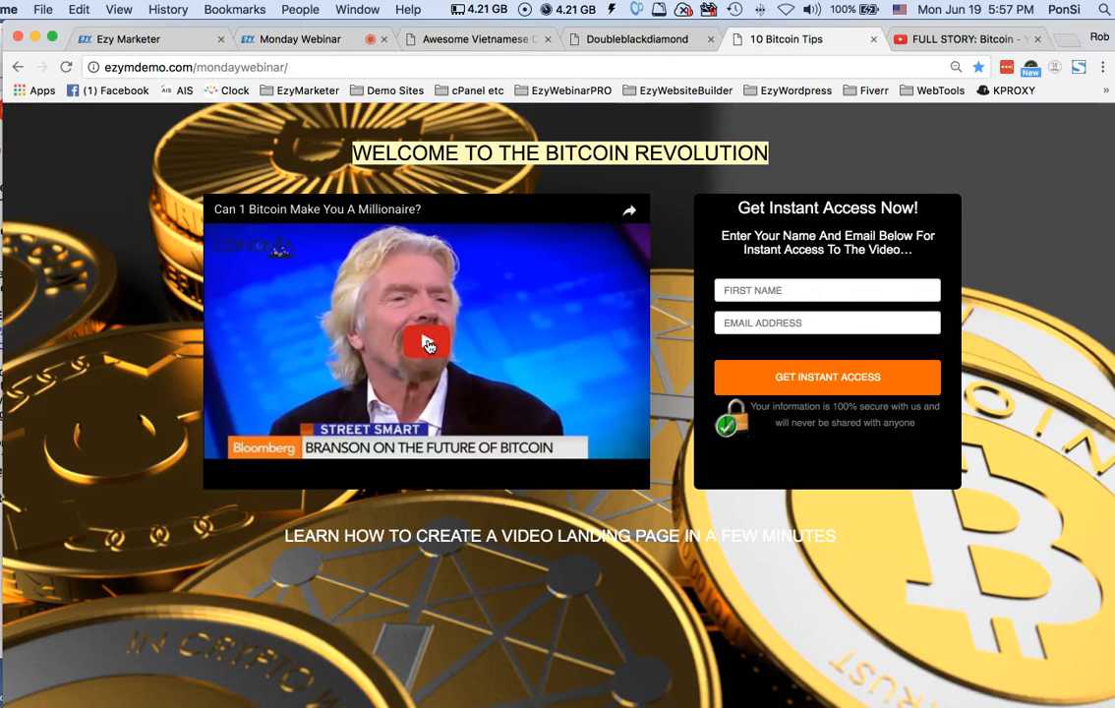
pyautogui.click(427, 344)
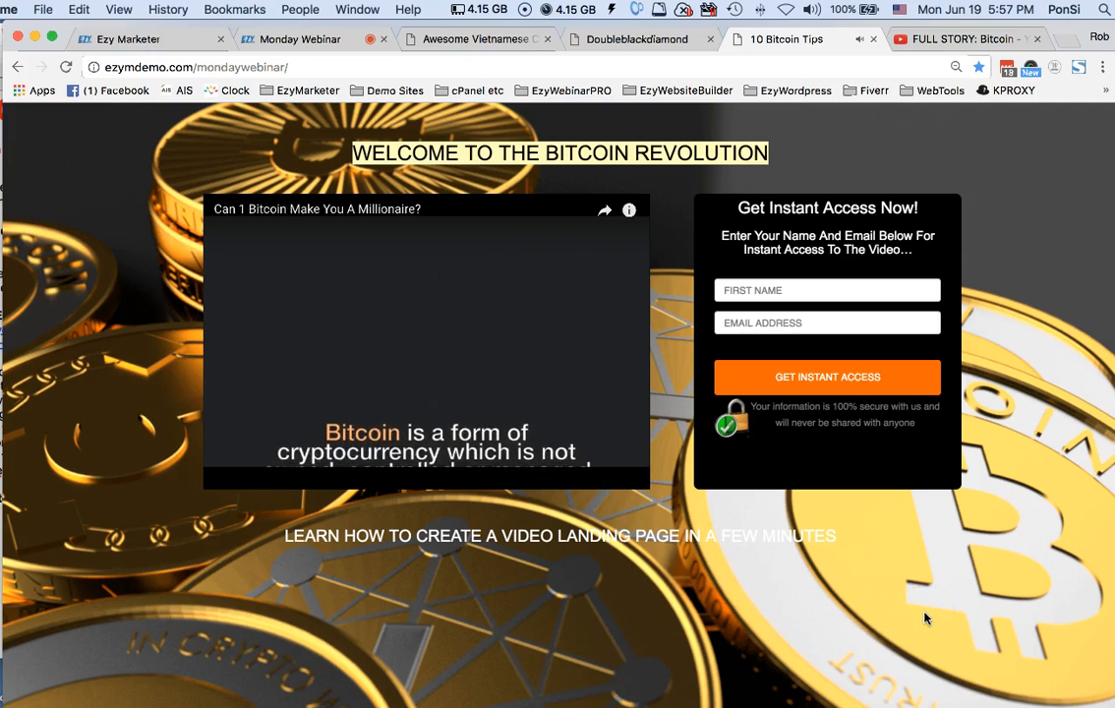
# Quit the Mail application while the demo video plays
pyautogui.click(768, 663)
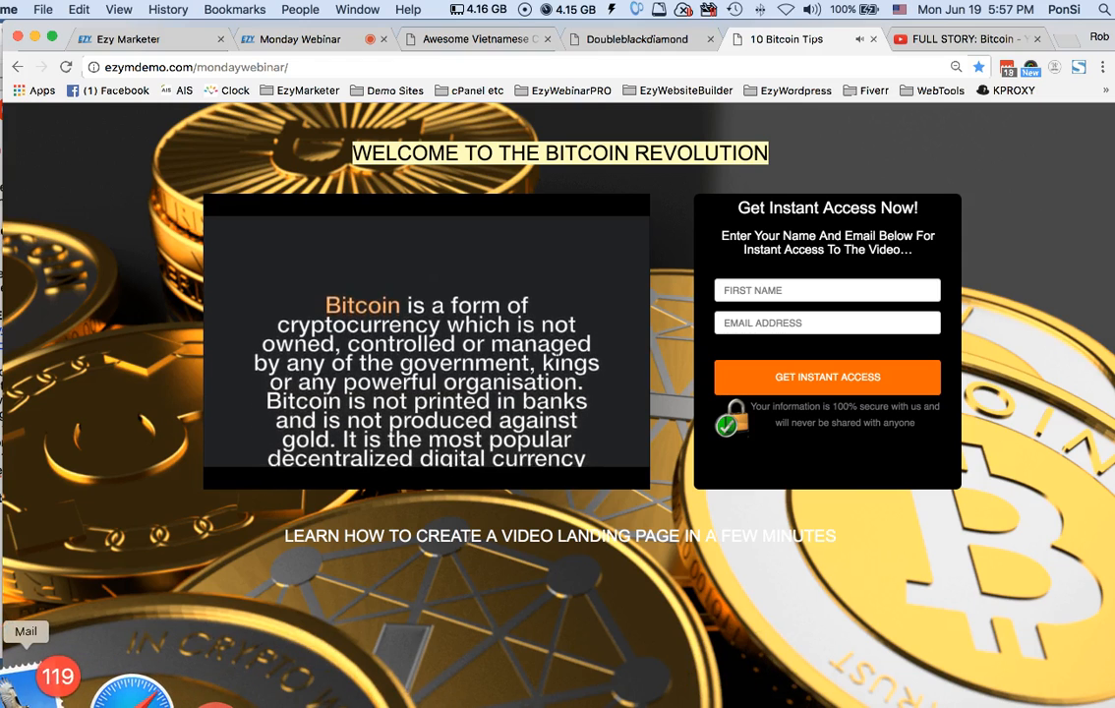
pyautogui.rightClick(27, 688)
pyautogui.click(32, 621)
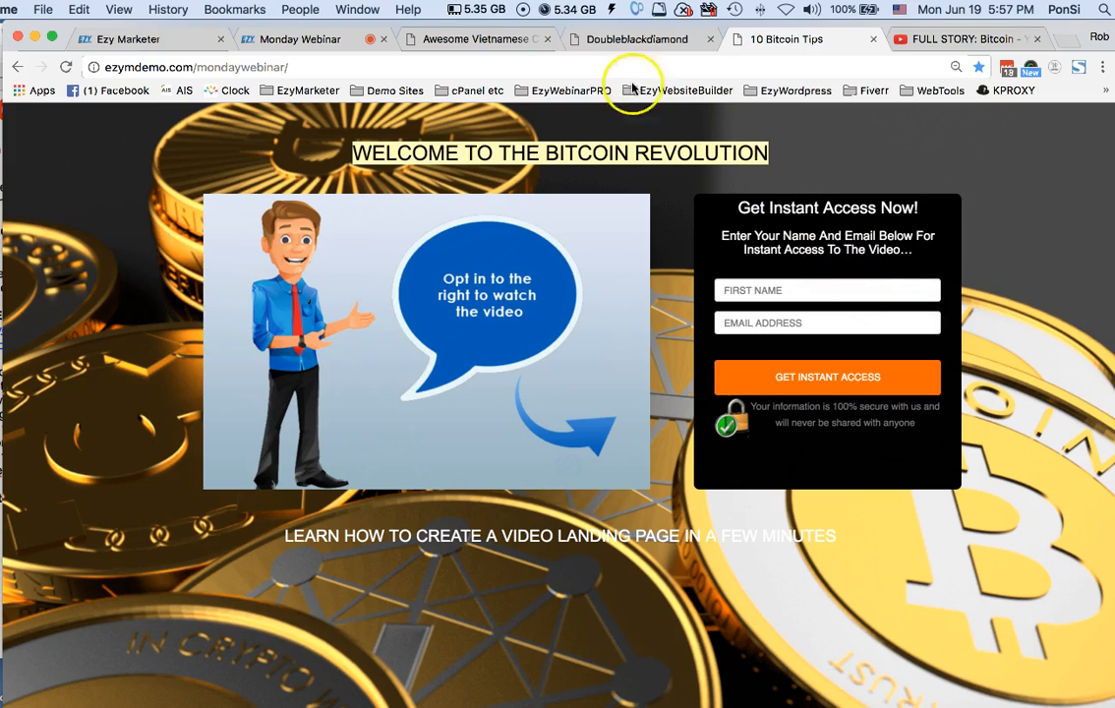
# Return to the Ezy Marketer editor and submit the YouTube landing page video with the stop time at 0:10
pyautogui.click(169, 40)
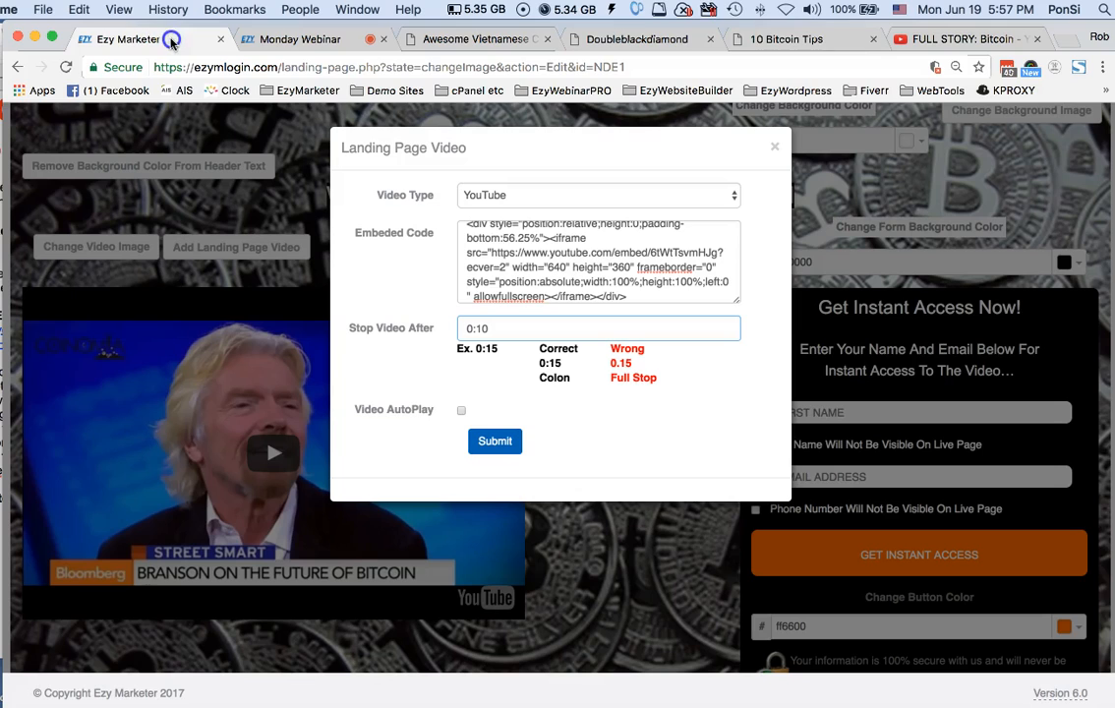
pyautogui.click(495, 327)
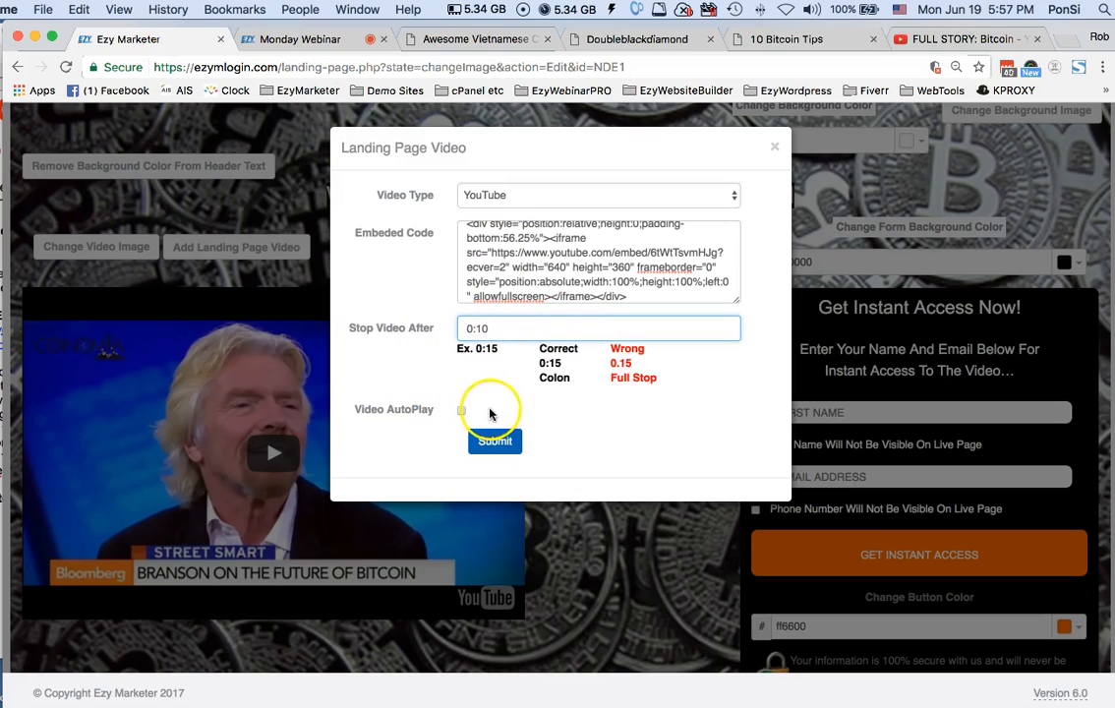
pyautogui.click(495, 443)
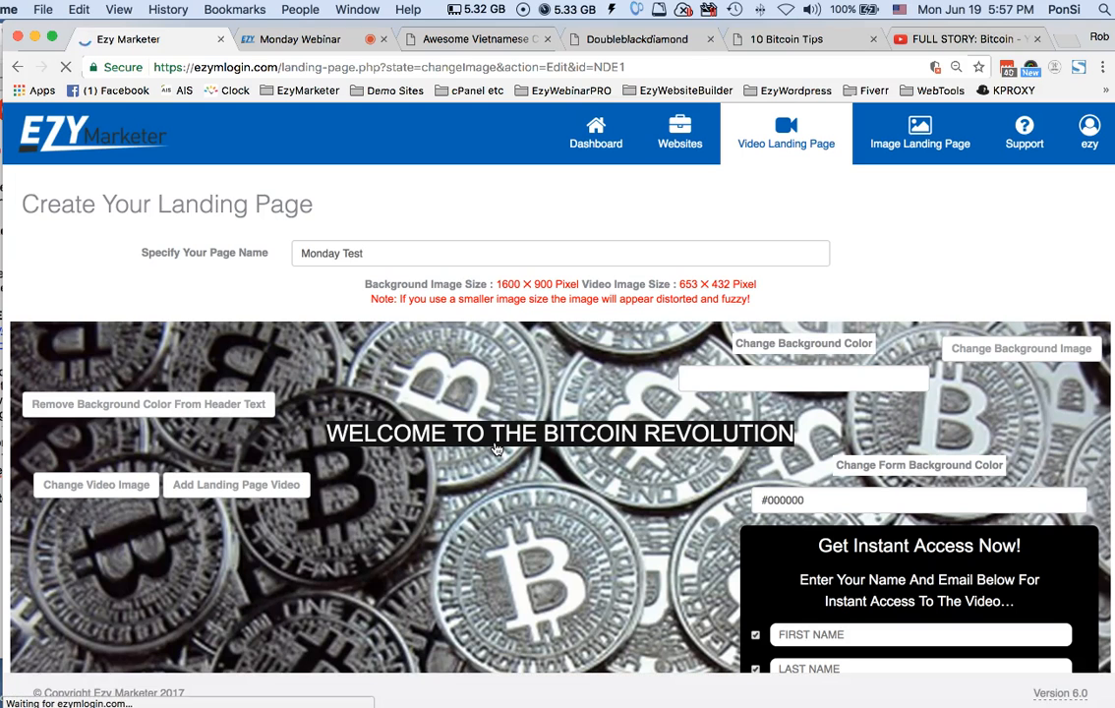
pyautogui.scroll(-5, 504, 430)
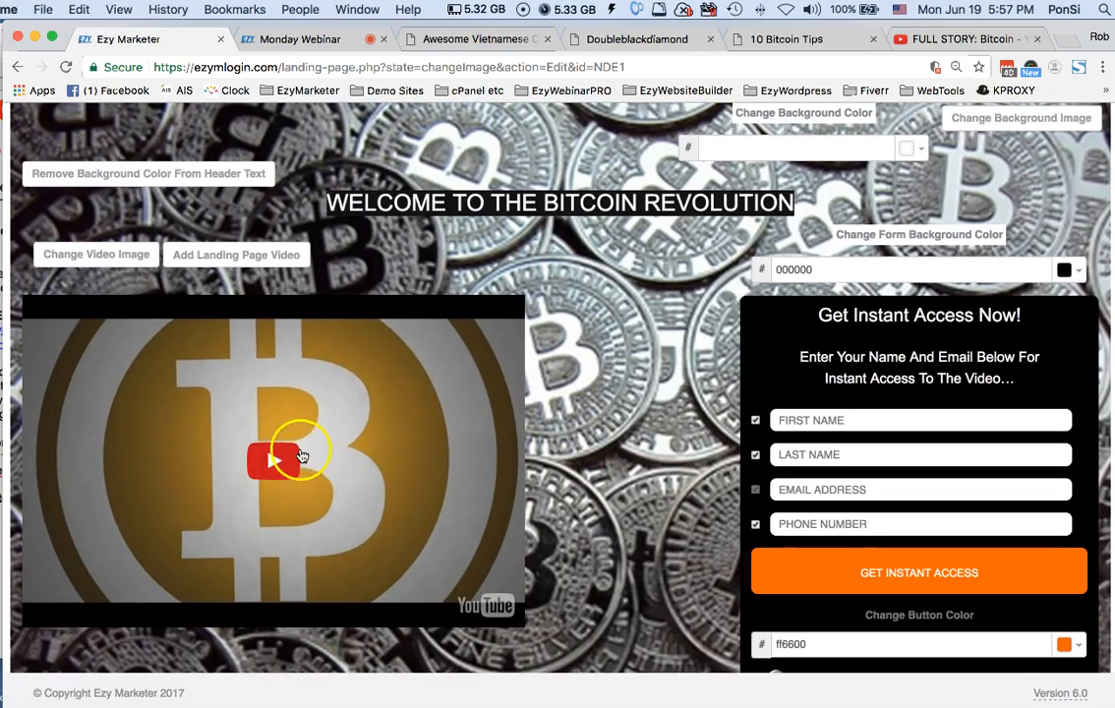
# Consult the webinar notes and replace the footer text with "IF YOU HAD INVESTED $100 IN BITCOIN"
pyautogui.scroll(-3, 595, 396)
pyautogui.scroll(-3, 600, 401)
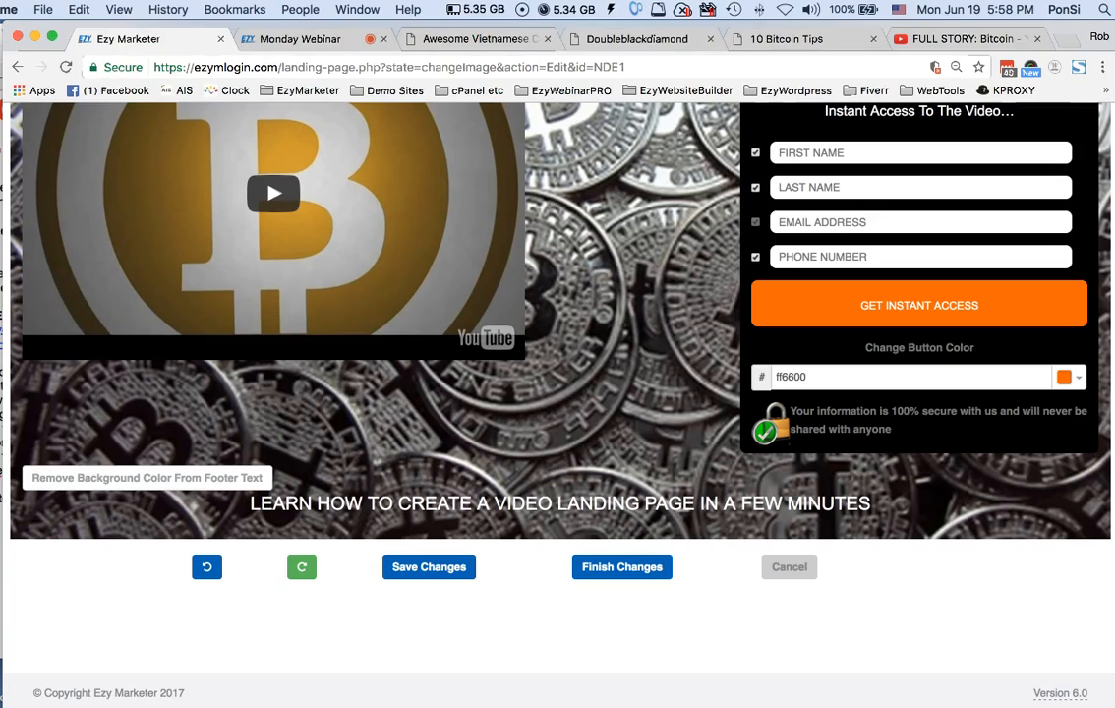
pyautogui.click(4, 250)
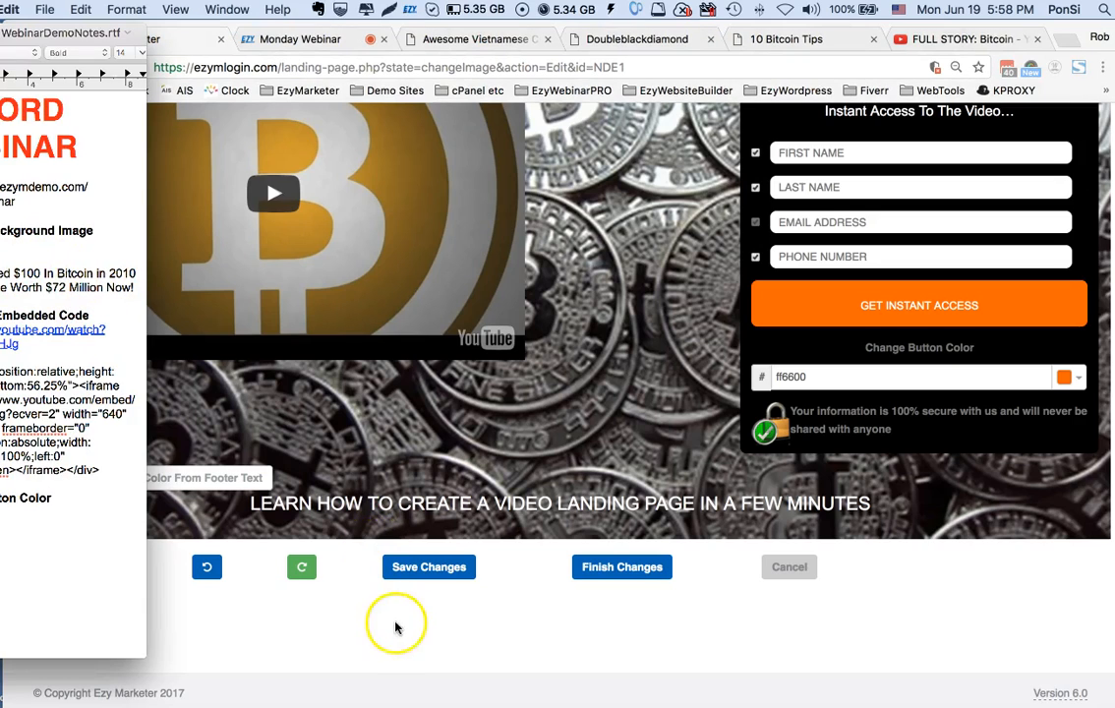
pyautogui.click(456, 640)
pyautogui.click(435, 498)
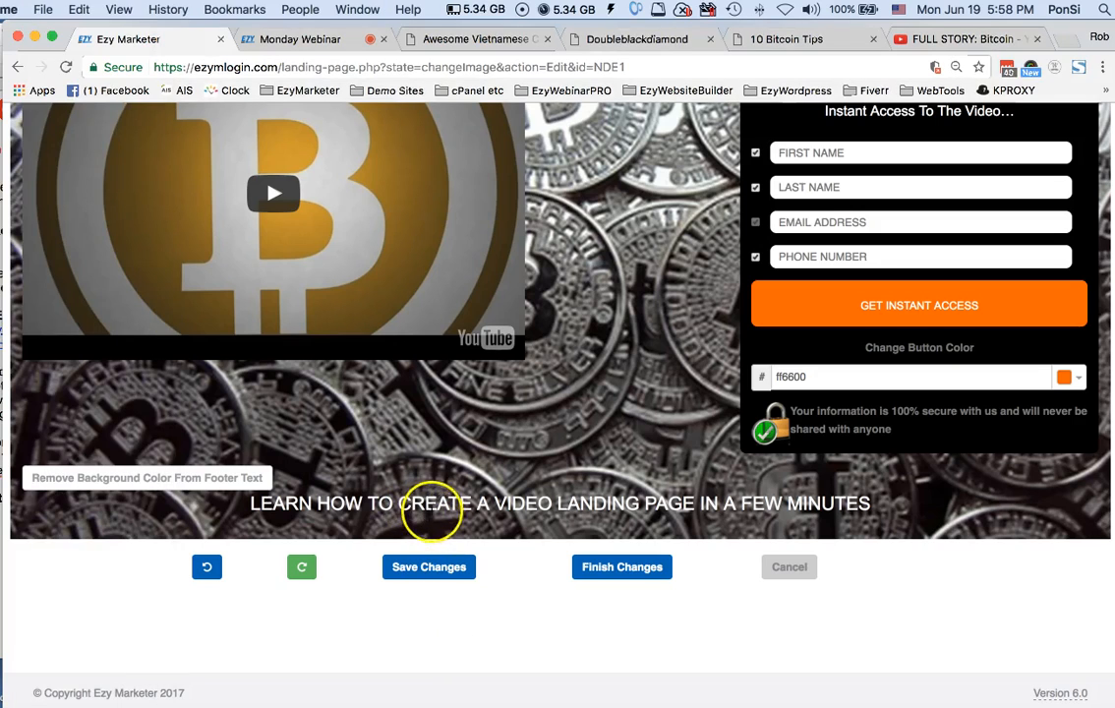
pyautogui.tripleClick(433, 505)
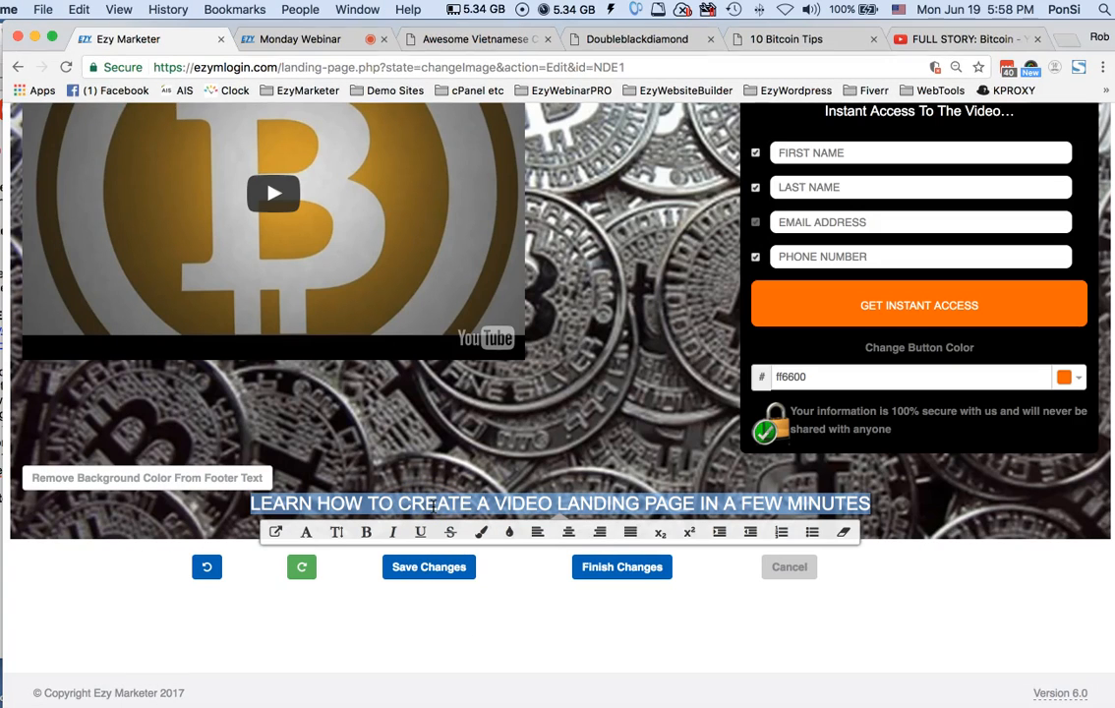
pyautogui.write('IF YOU ')
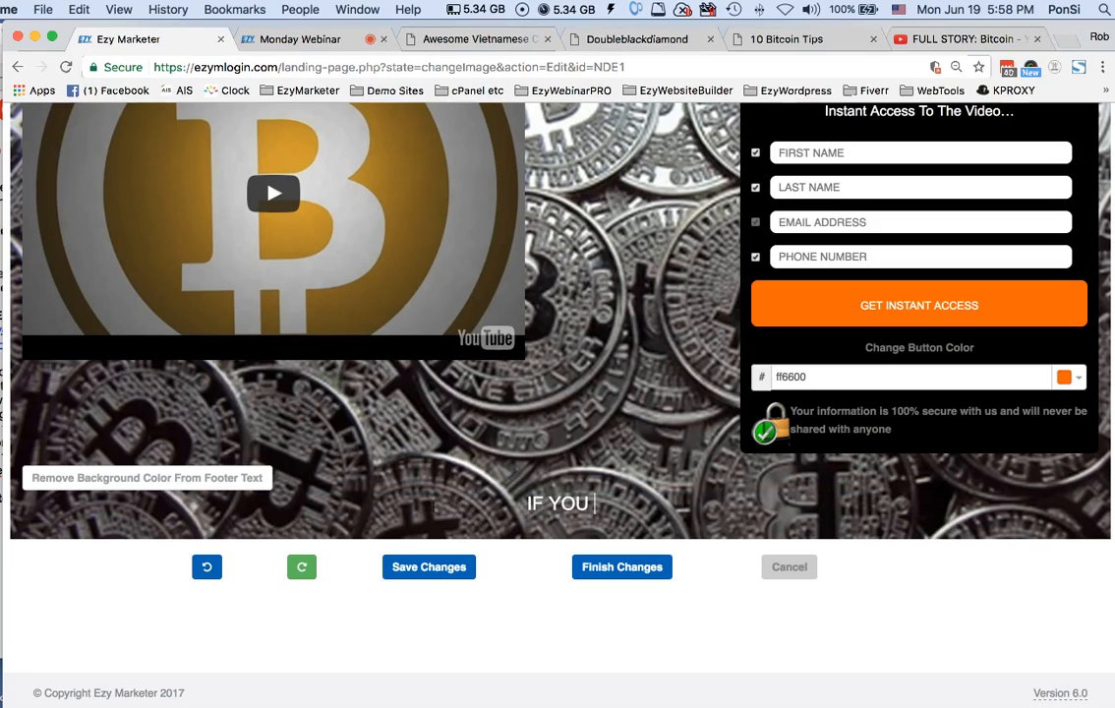
pyautogui.write('HAD INVES')
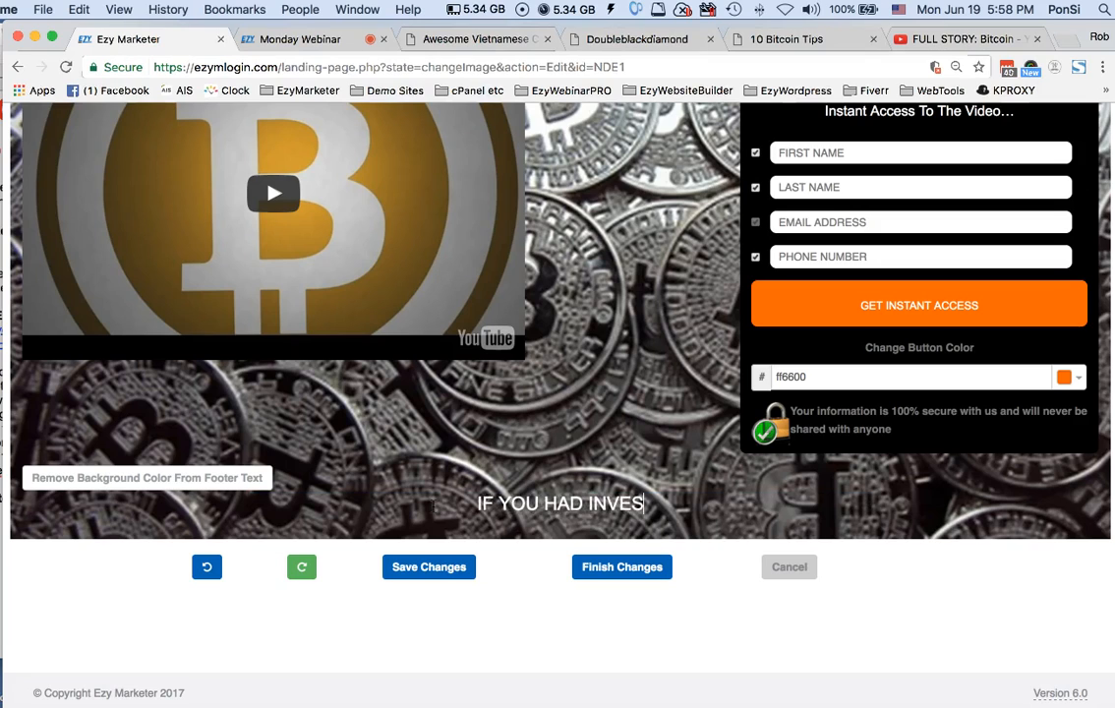
pyautogui.write('TED $1')
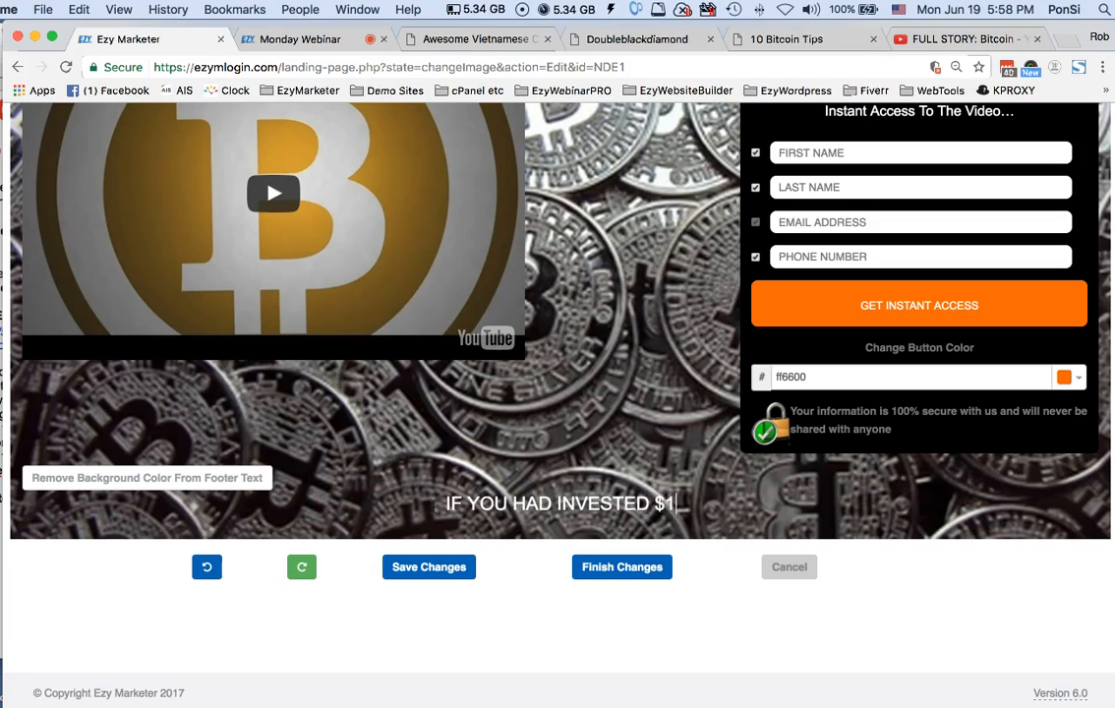
pyautogui.write('00 IN BITCOINT')
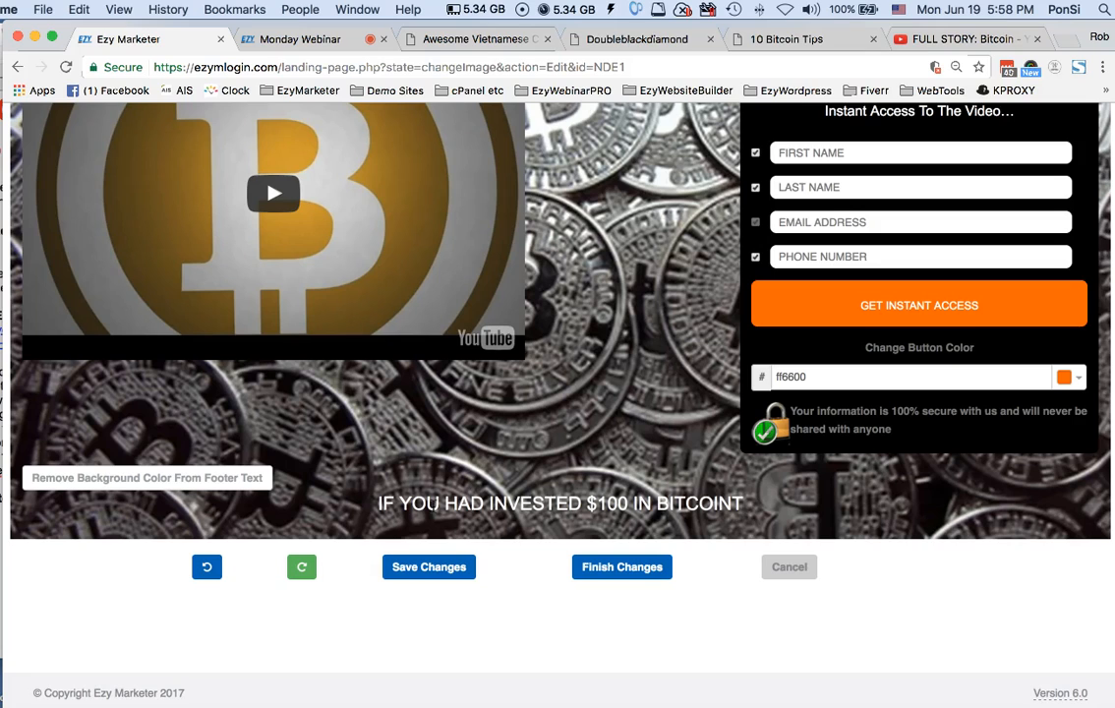
pyautogui.press('BackSpace')
# Check the webinar notes again and complete the footer line with "IN 2010"
pyautogui.press('super+Tab')
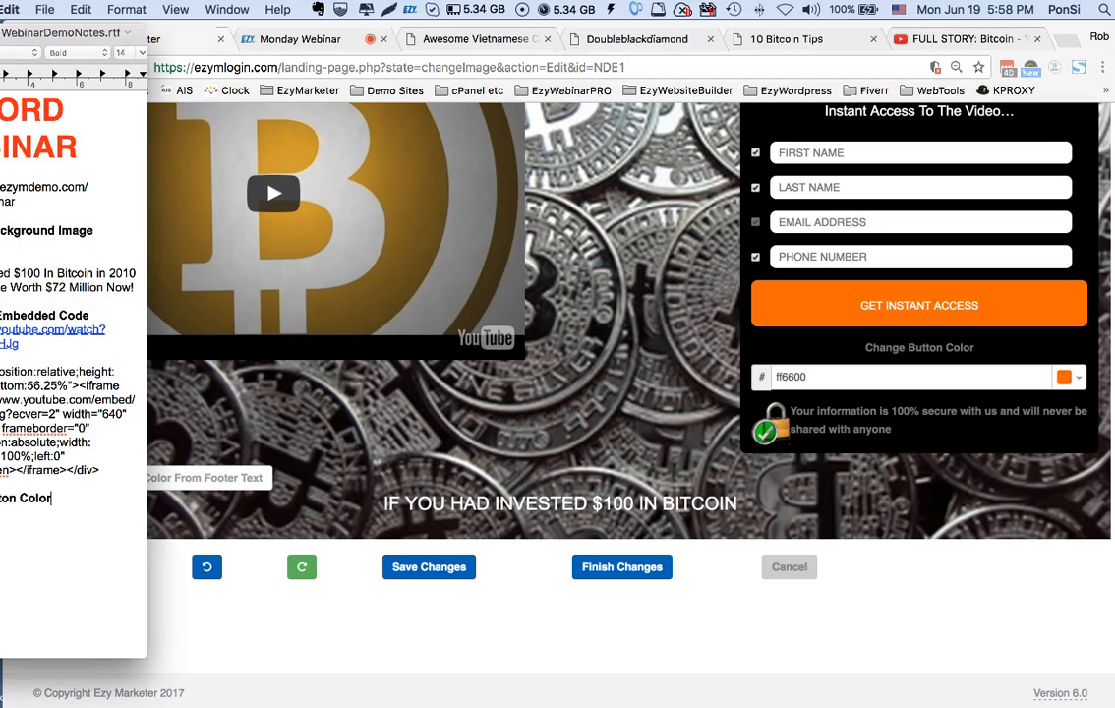
pyautogui.click(739, 500)
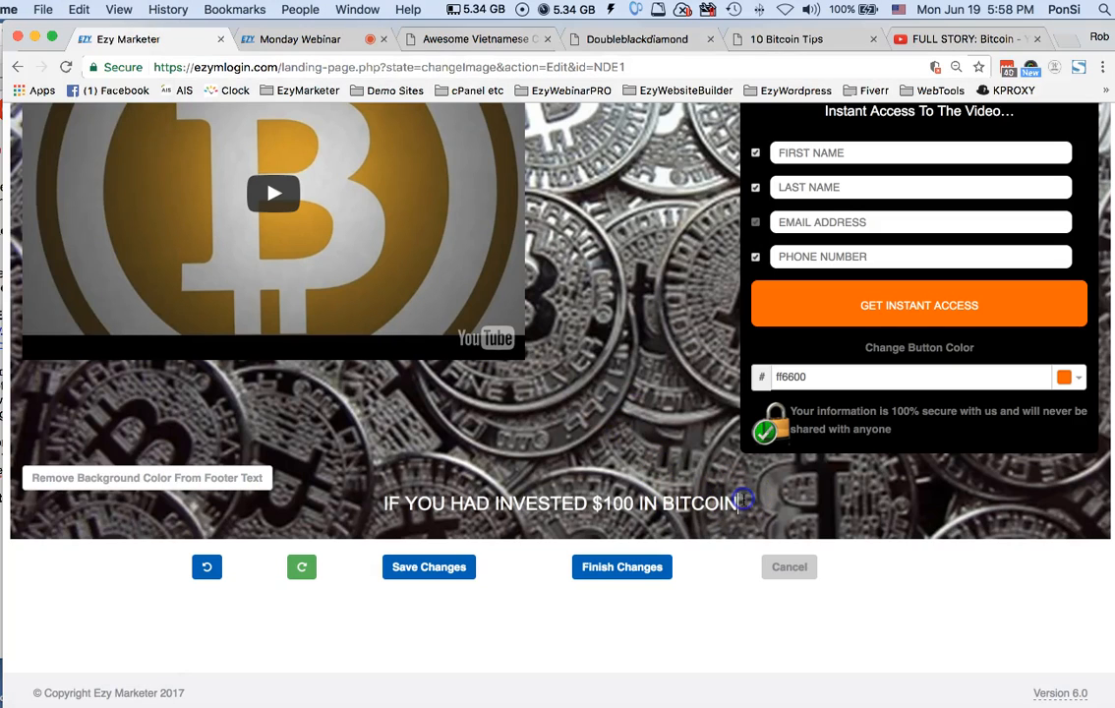
pyautogui.write('IN 2')
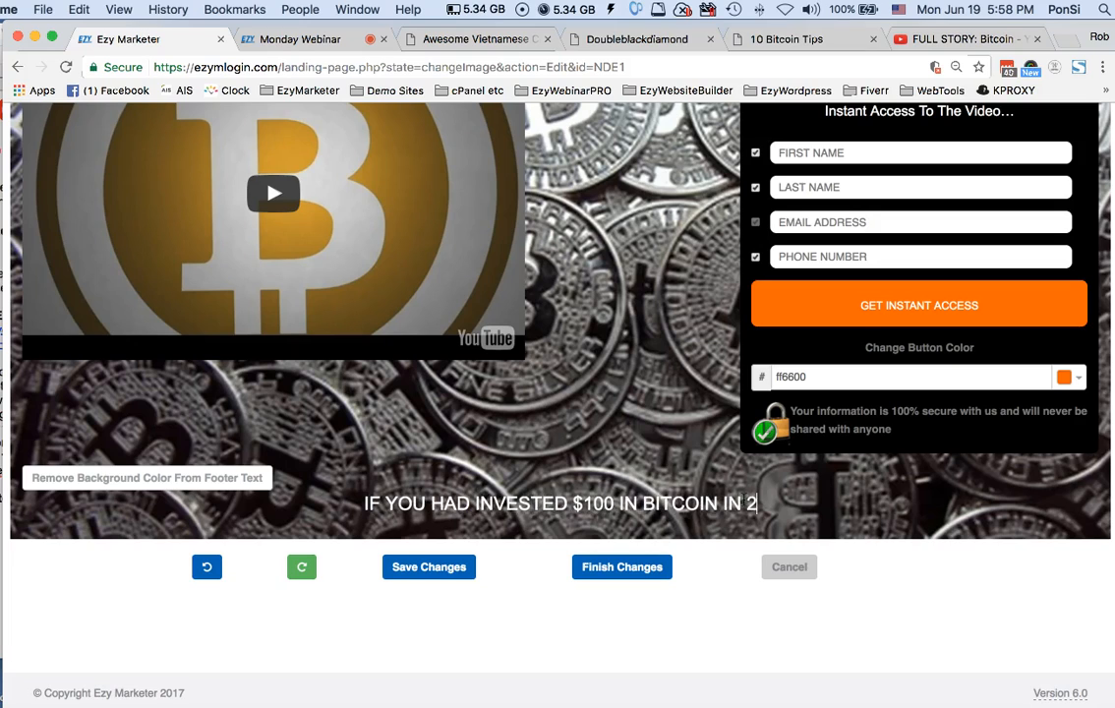
pyautogui.write('010')
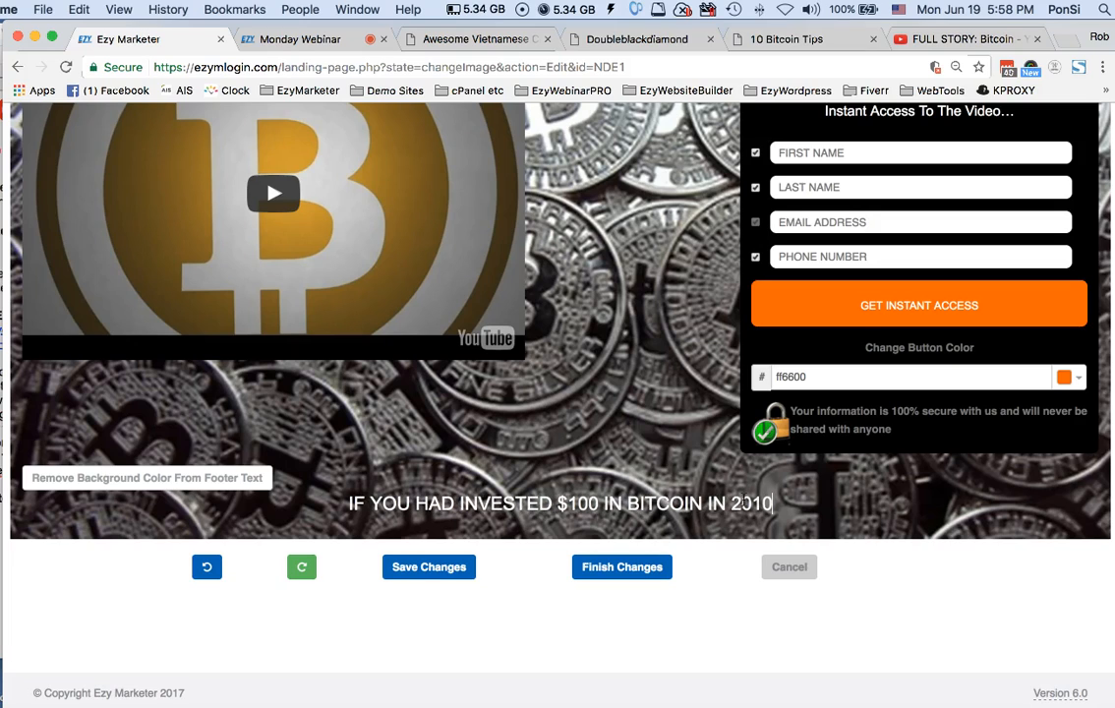
# Add a second footer line reading "YOU WOULD NOW BE WORTH 72 MILLION", checking the amount in the notes
pyautogui.press('Return')
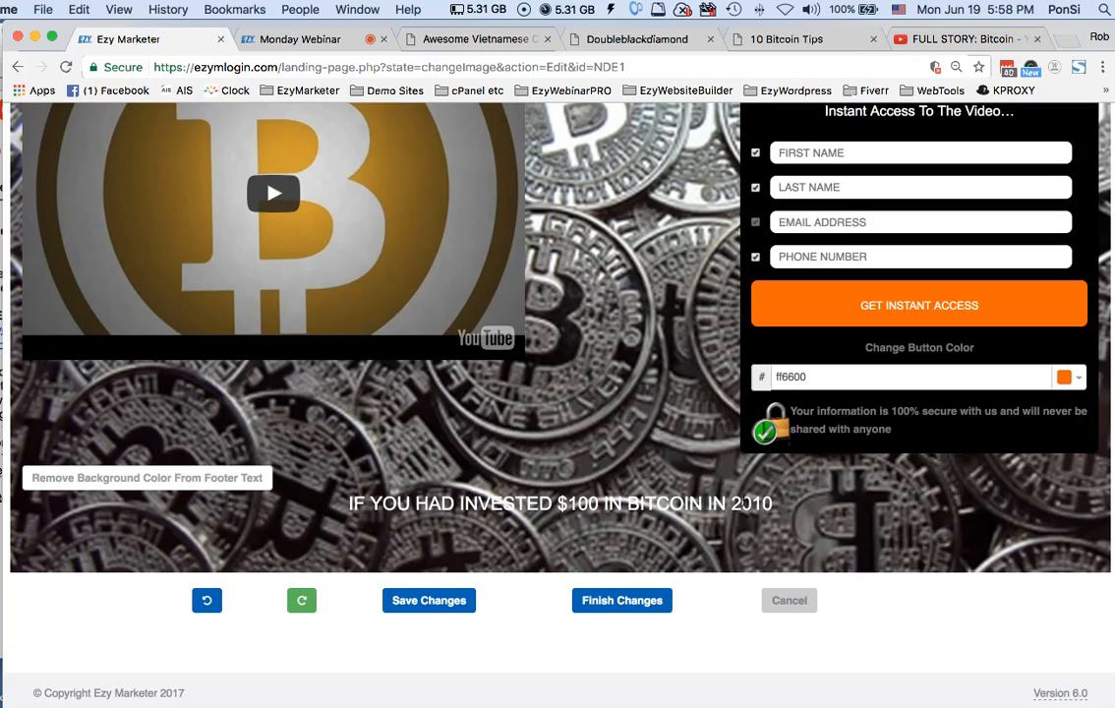
pyautogui.write('YOU WOUL')
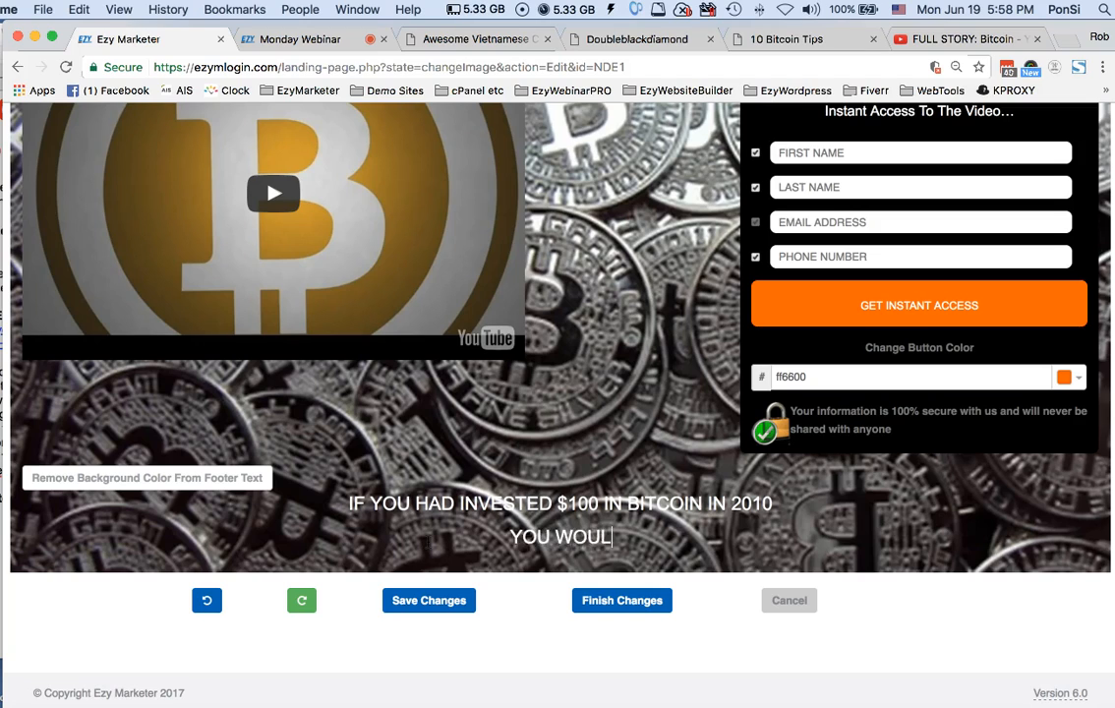
pyautogui.write('D NOW BE WORTH')
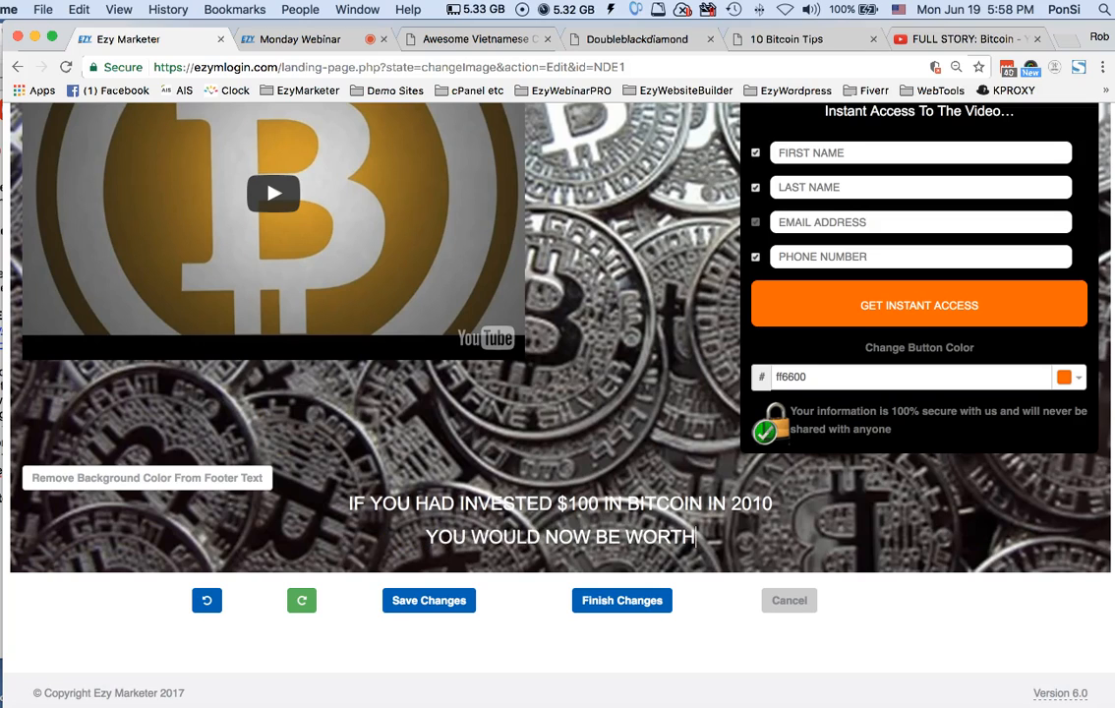
pyautogui.press('super+Tab')
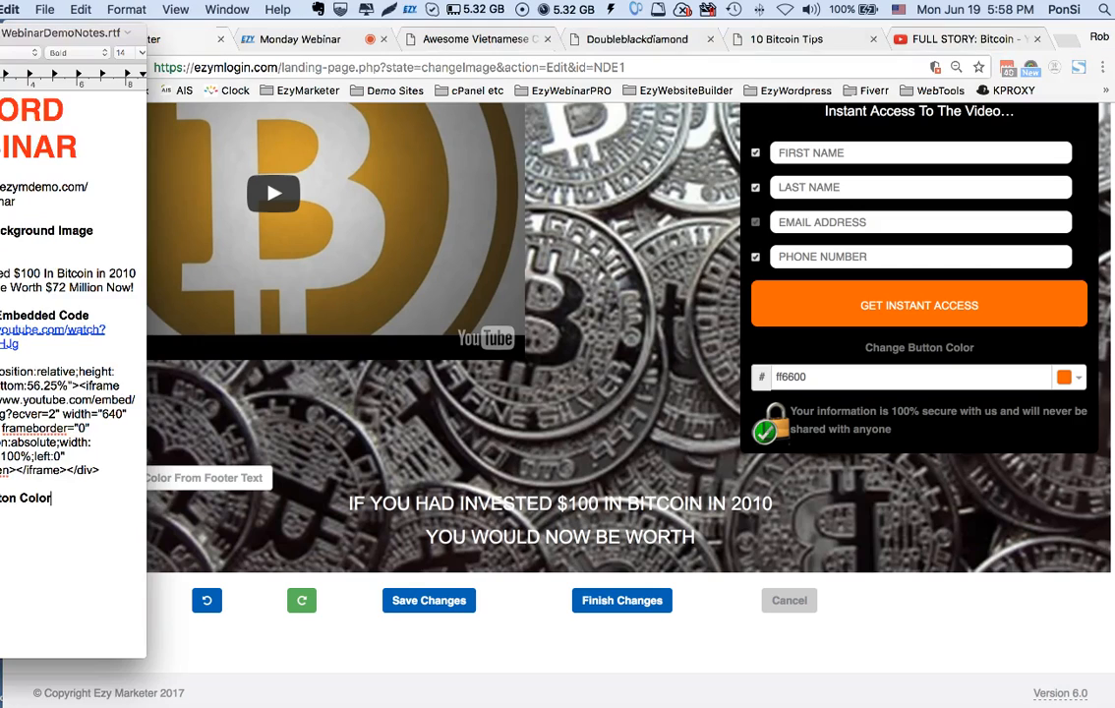
pyautogui.click(773, 534)
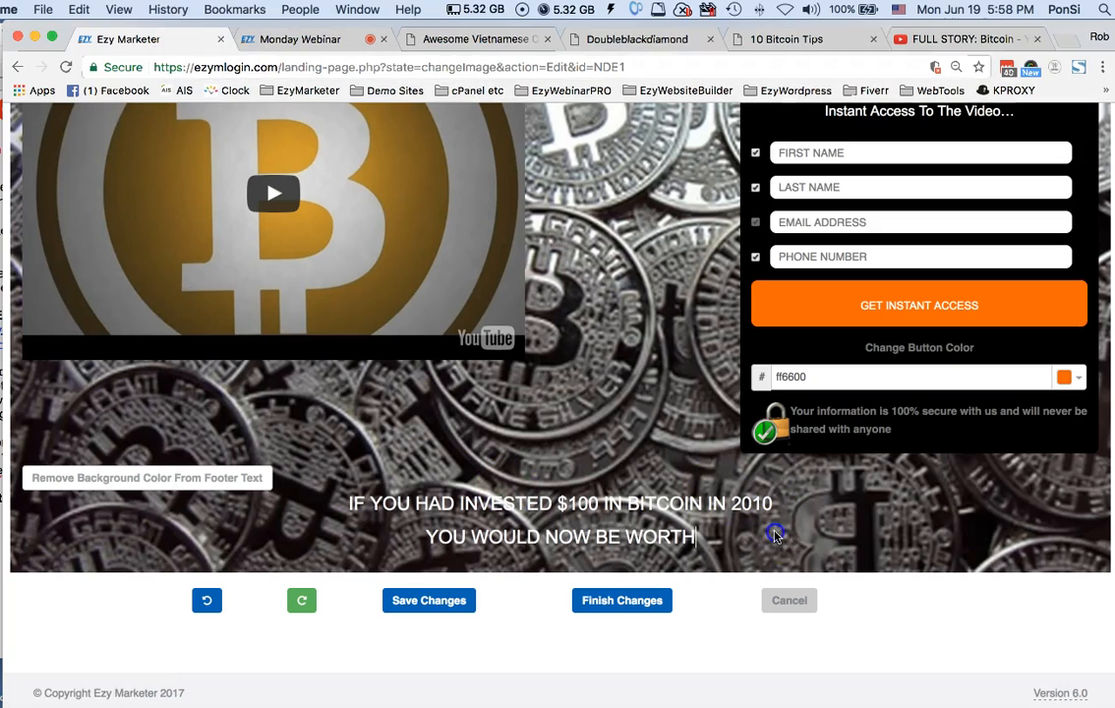
pyautogui.write('72 MILLION')
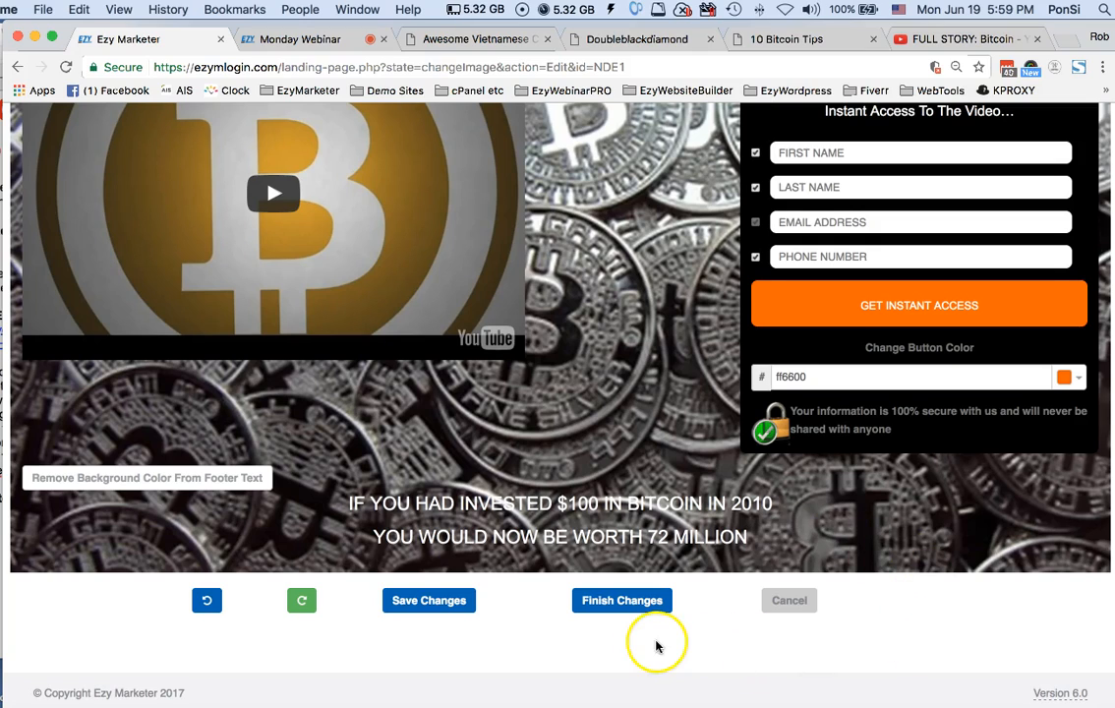
# Set both lines of the footer text to the Larger text size
pyautogui.moveTo(747, 537); pyautogui.dragTo(300, 439)
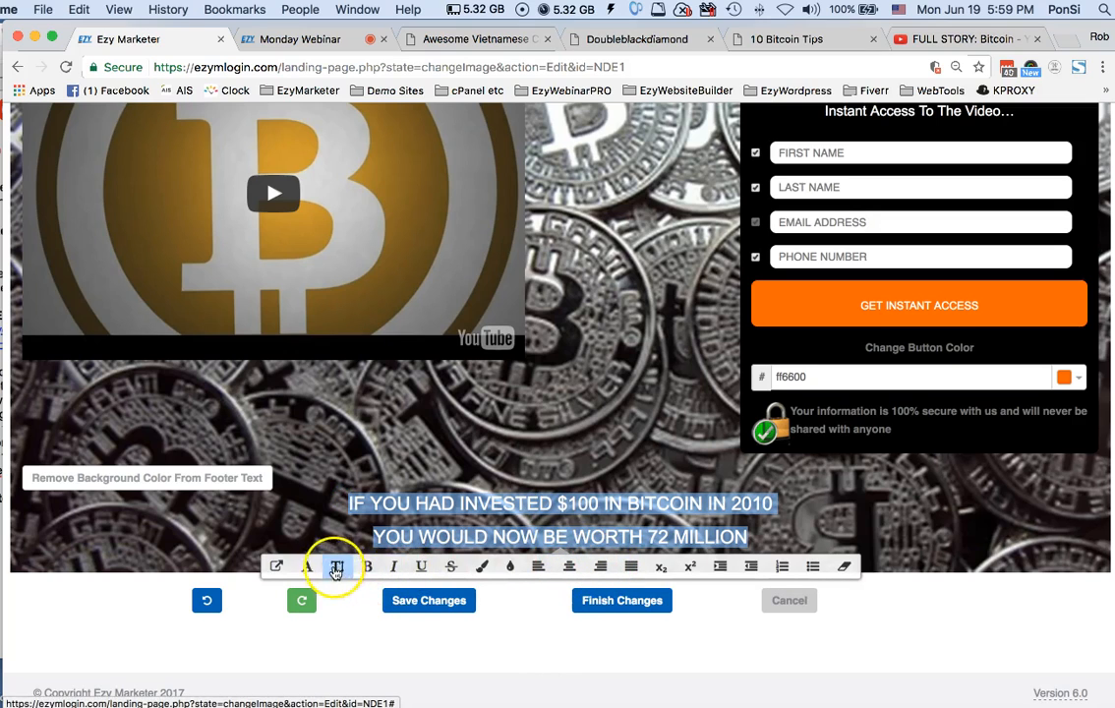
pyautogui.click(338, 567)
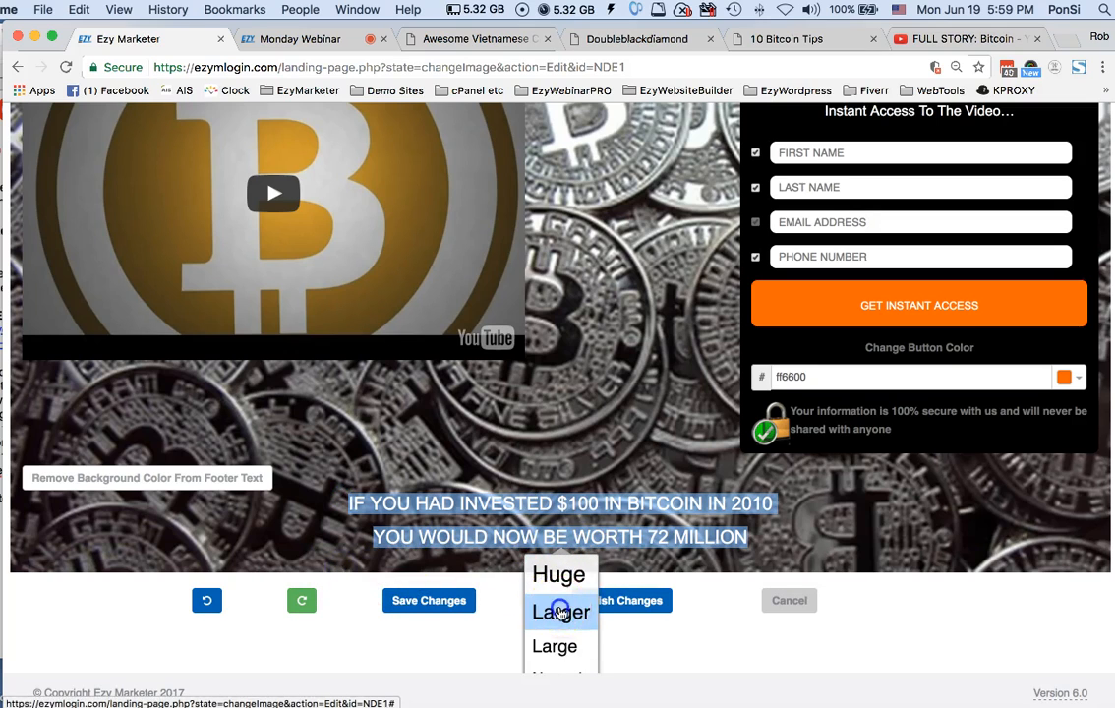
pyautogui.click(554, 610)
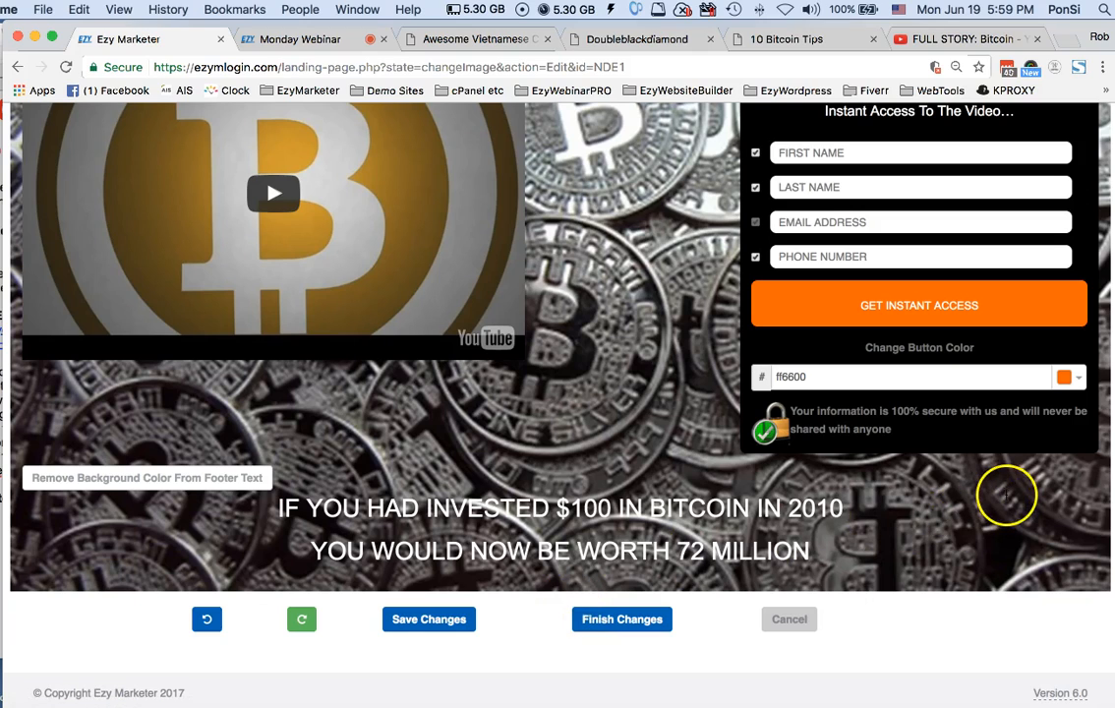
pyautogui.click(619, 622)
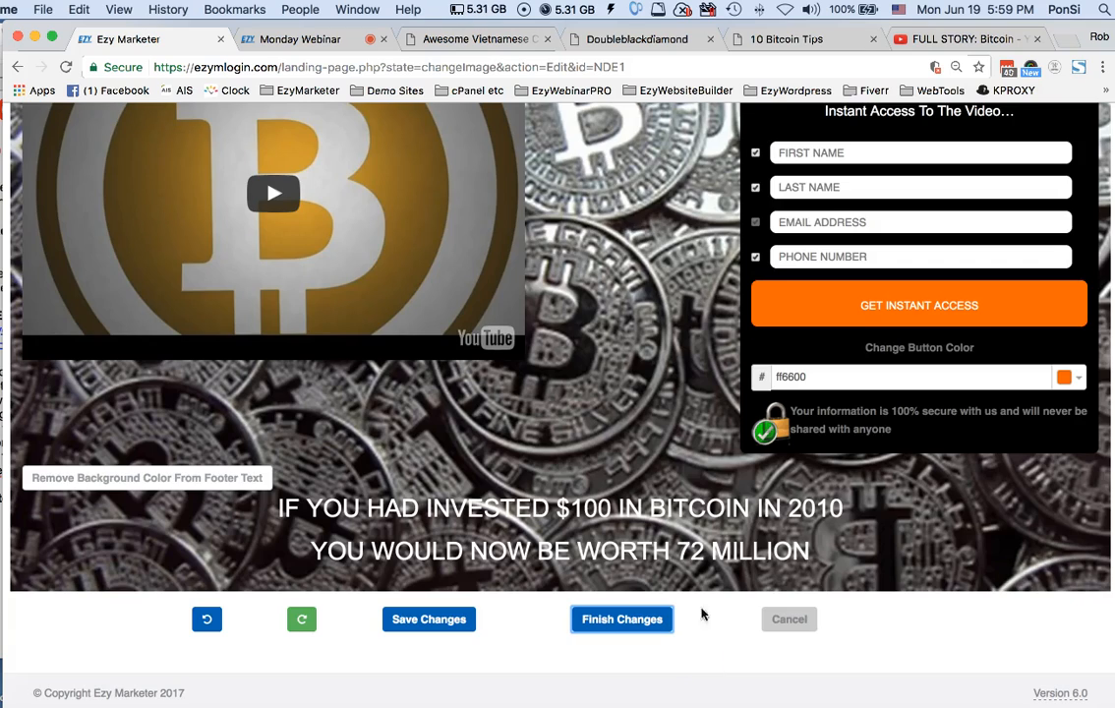
# Change the color of the form's GET INSTANT ACCESS button to dark gray 525252, using a lighter shade of black
pyautogui.scroll(4, 700, 531)
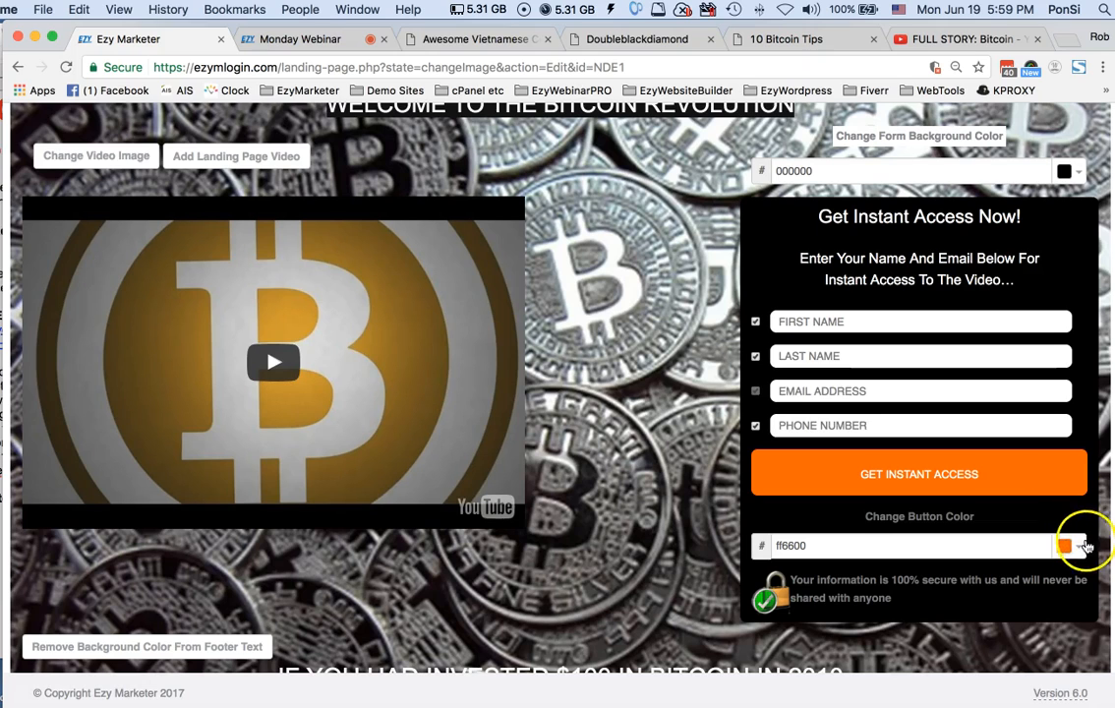
pyautogui.click(1077, 545)
pyautogui.scroll(-2, 1078, 547)
pyautogui.scroll(-4, 1078, 551)
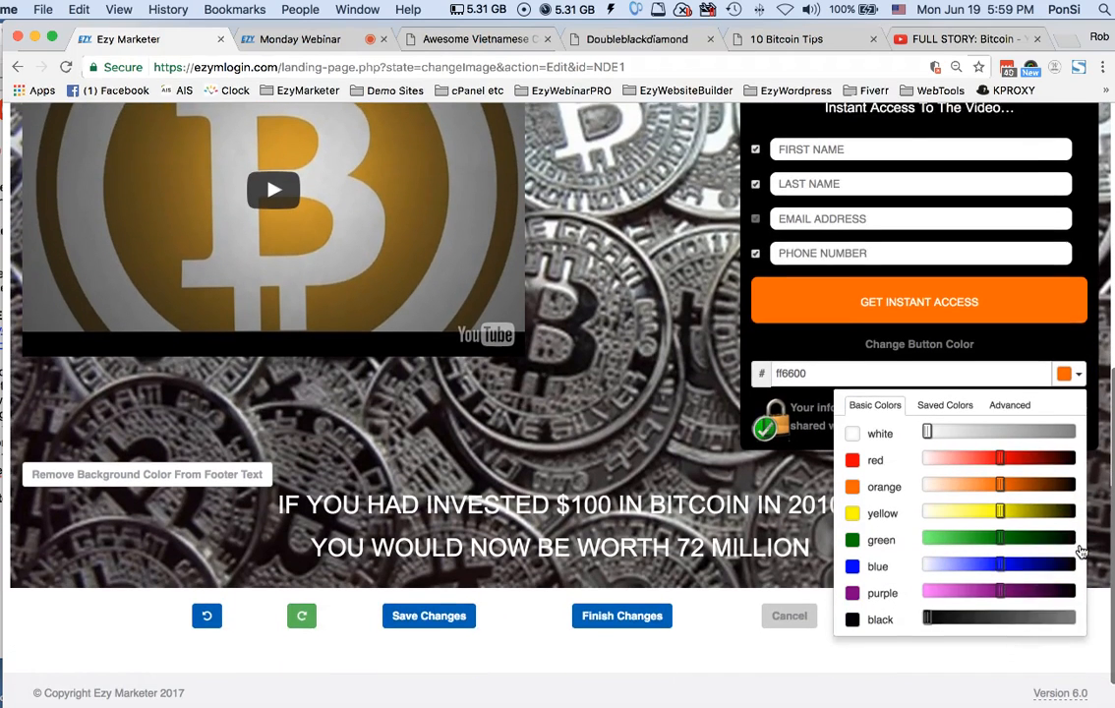
pyautogui.moveTo(950, 621); pyautogui.dragTo(1013, 616)
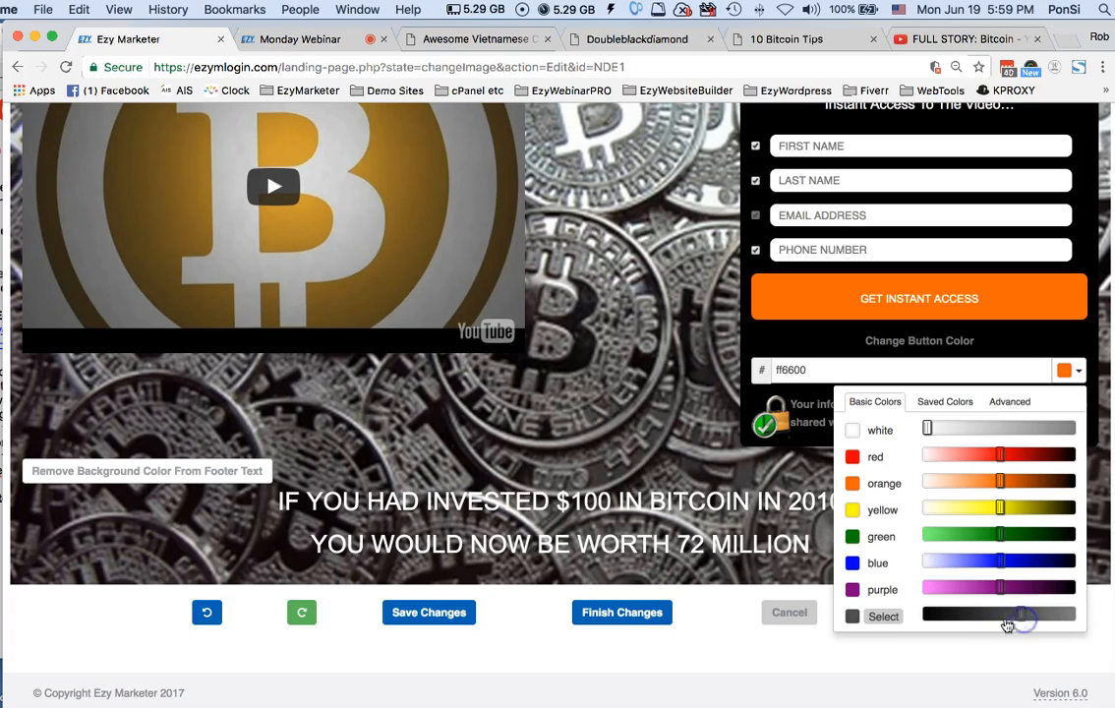
pyautogui.click(851, 619)
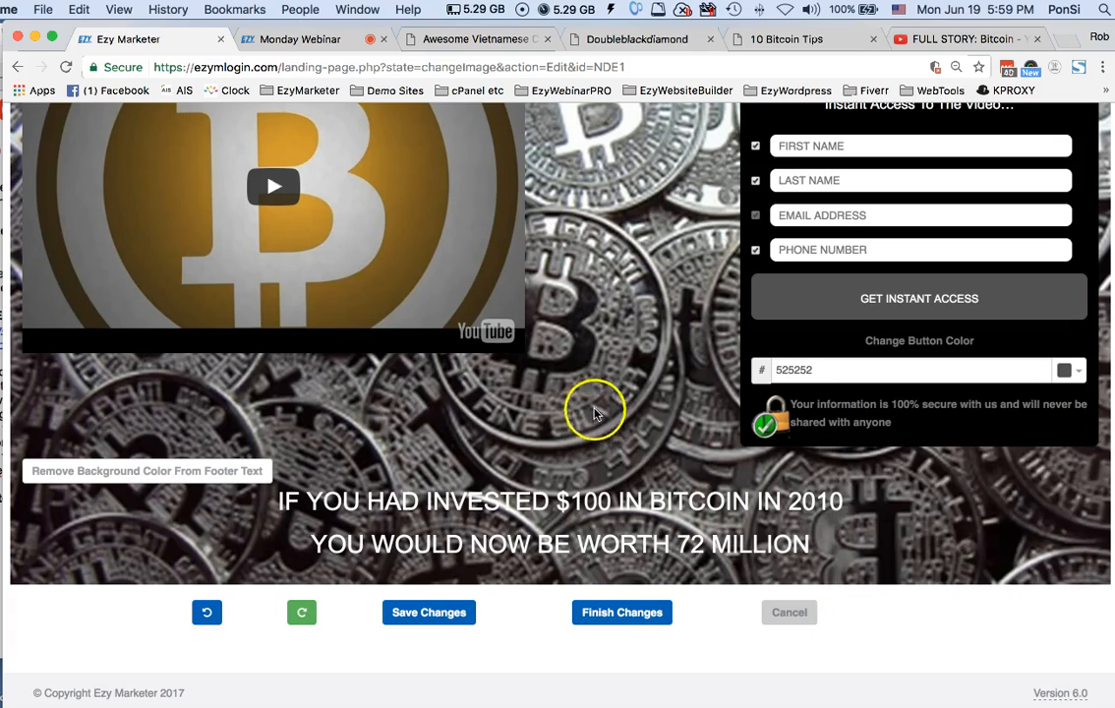
# Review the edited landing page from its header down to the footer text
pyautogui.scroll(4, 593, 394)
pyautogui.scroll(4, 595, 391)
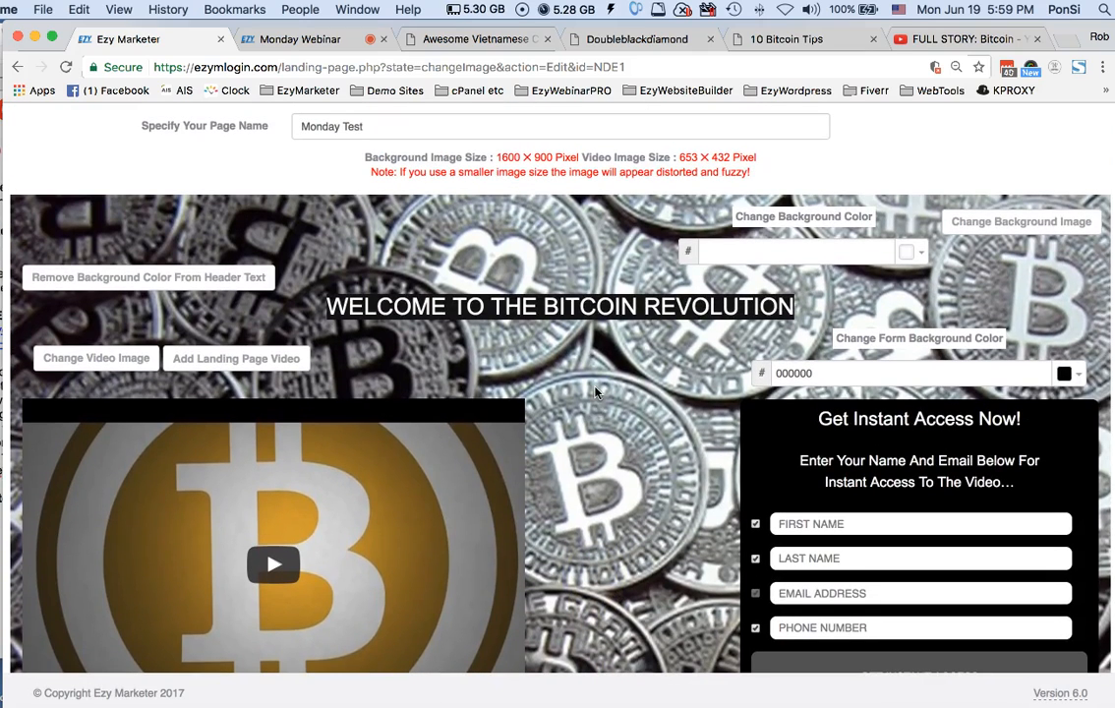
pyautogui.scroll(-2, 652, 391)
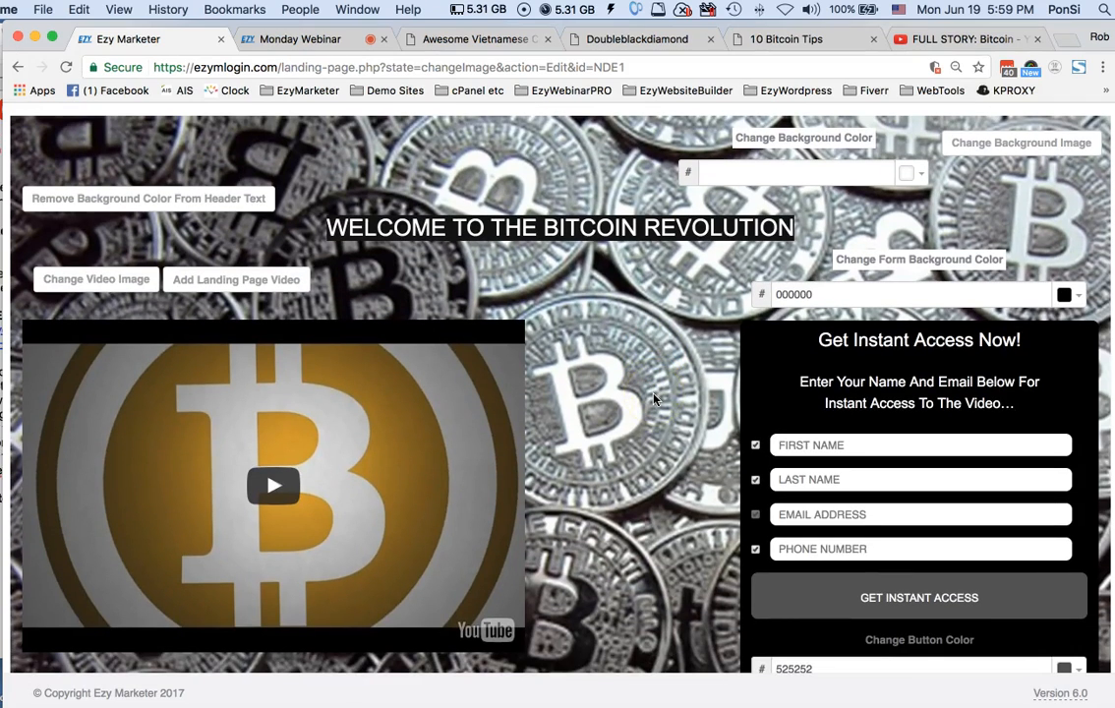
pyautogui.scroll(-5, 654, 398)
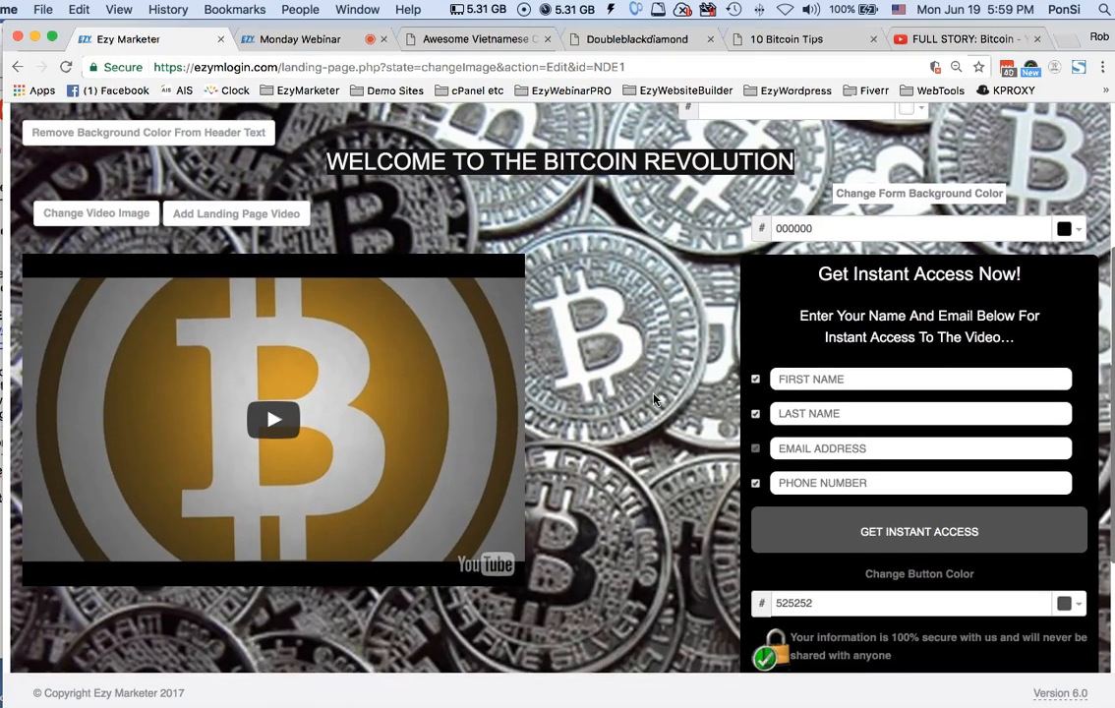
pyautogui.scroll(-2, 654, 398)
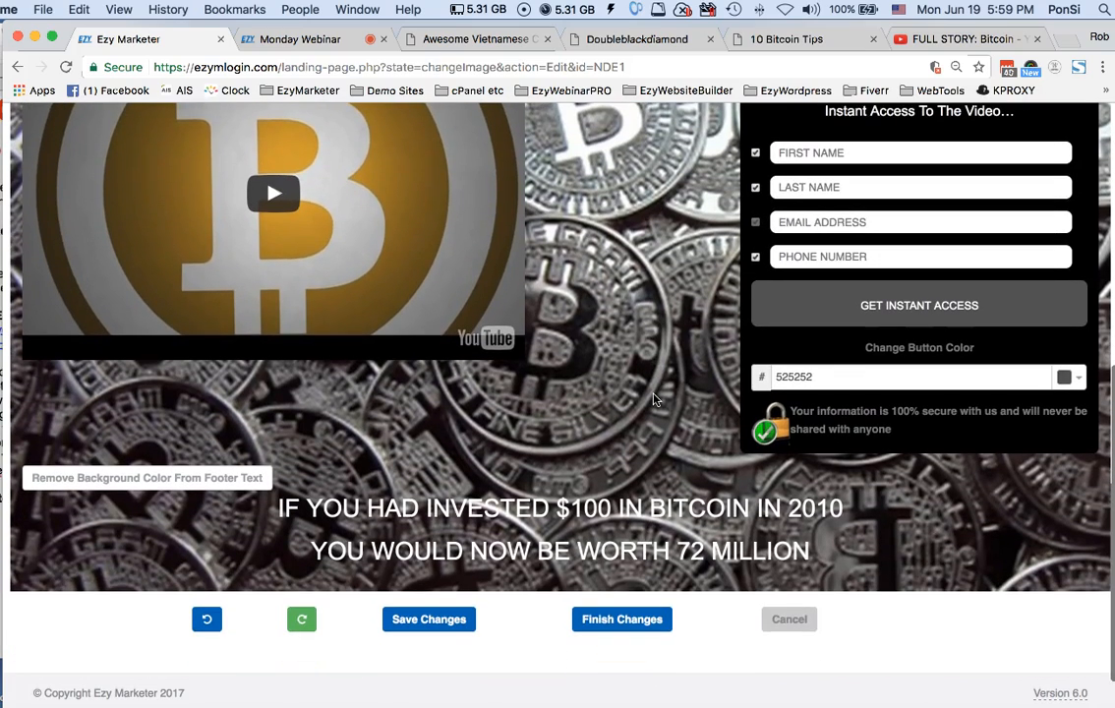
pyautogui.scroll(-1, 654, 399)
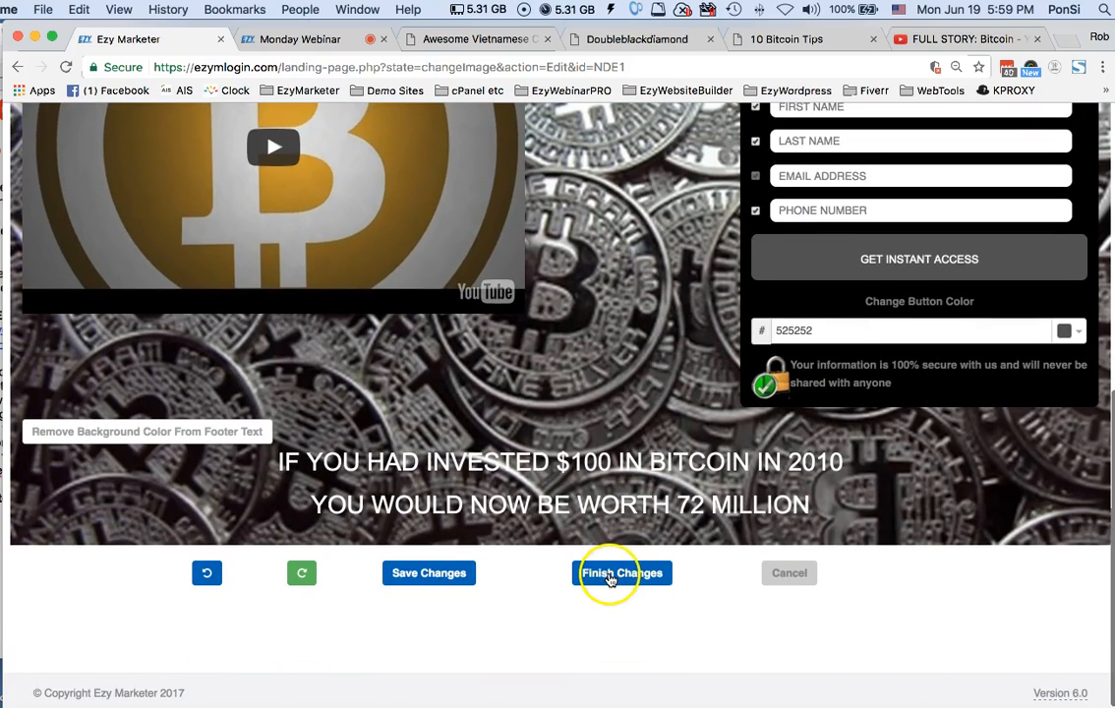
# Save the edits to the Monday Test opt-in page and finish editing it
pyautogui.click(608, 579)
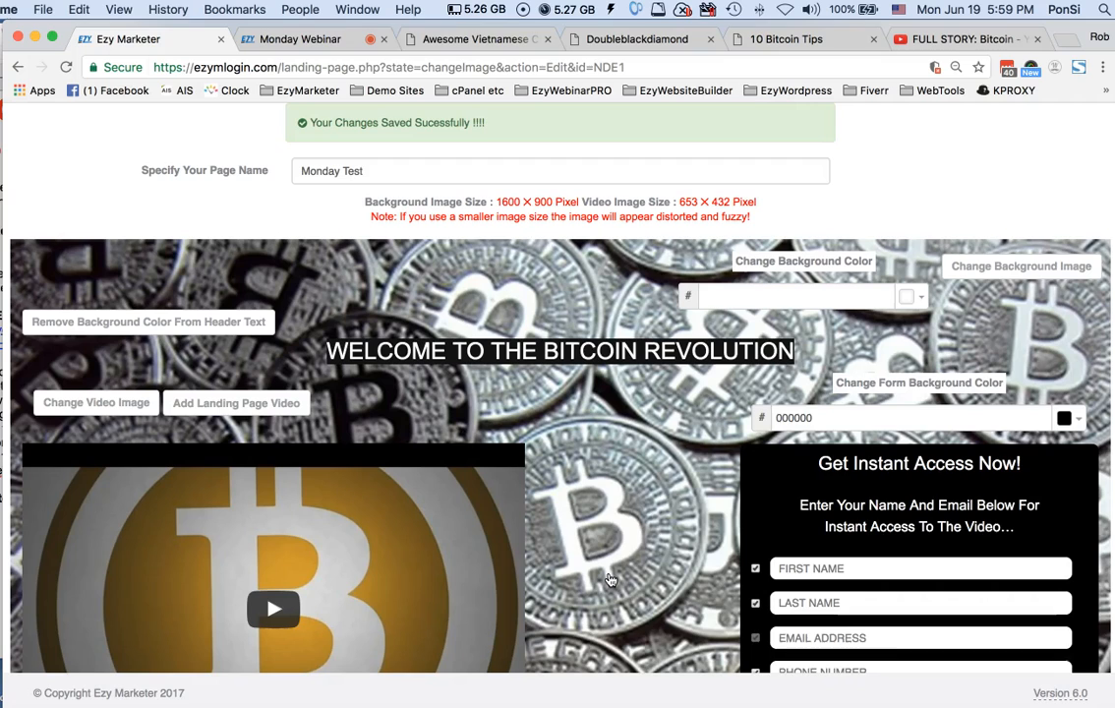
pyautogui.scroll(-1, 609, 580)
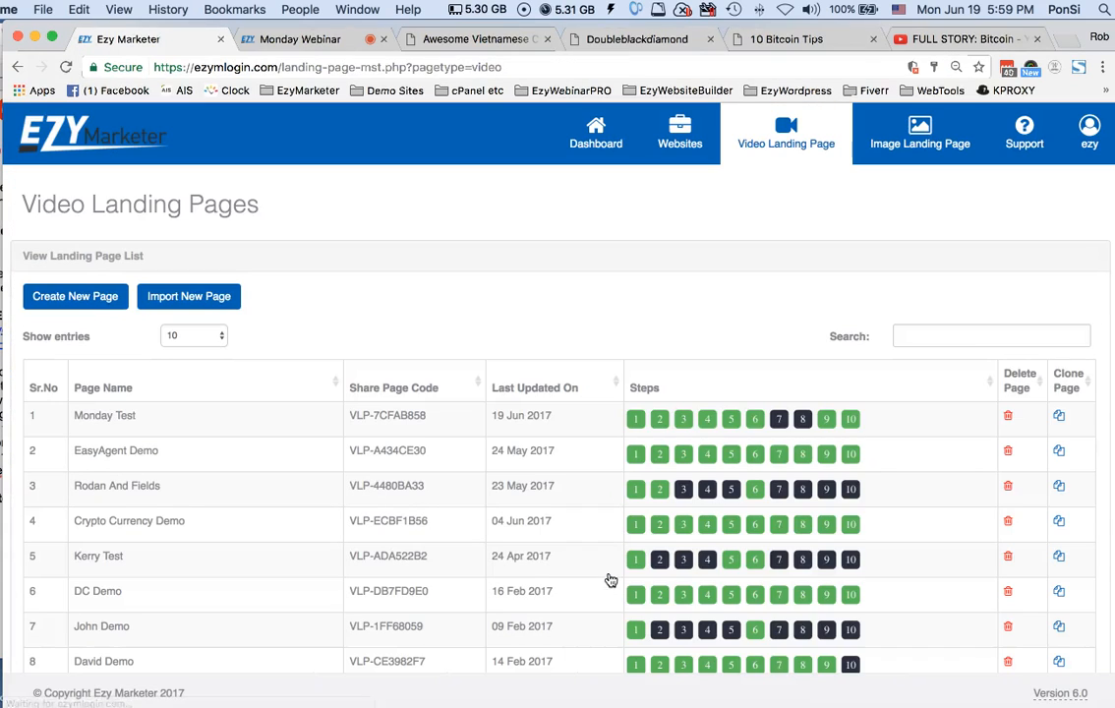
# Open the Monday Test video page for editing, pause its video, and review its header, video and footer text
pyautogui.click(658, 421)
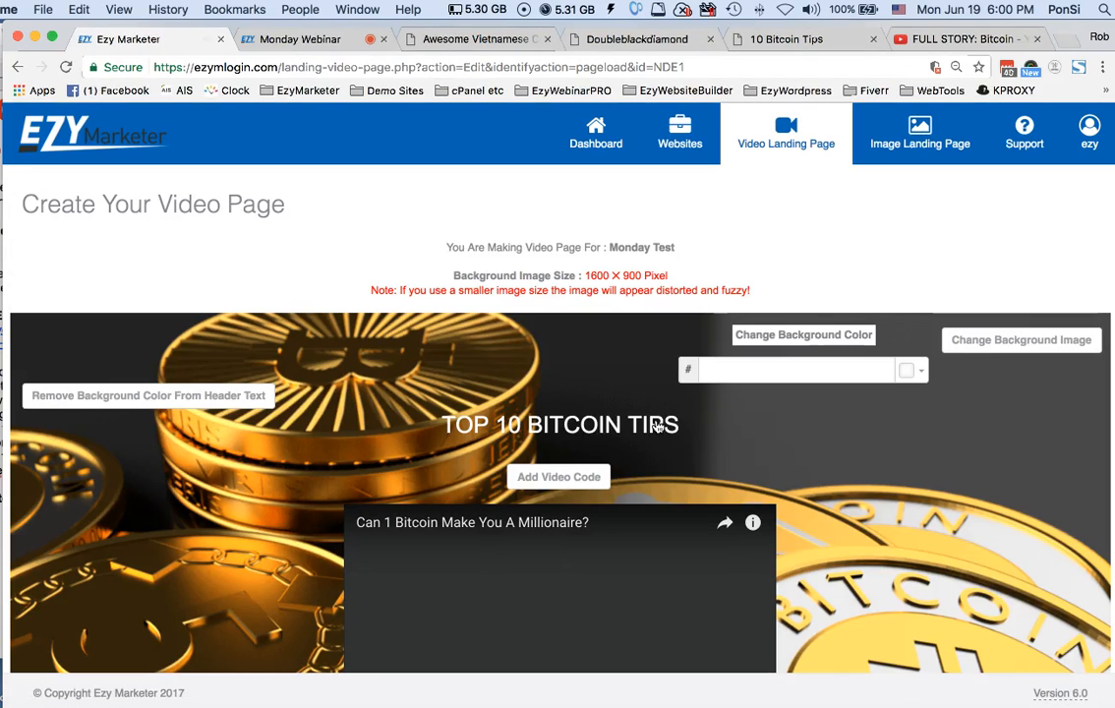
pyautogui.scroll(-5, 655, 424)
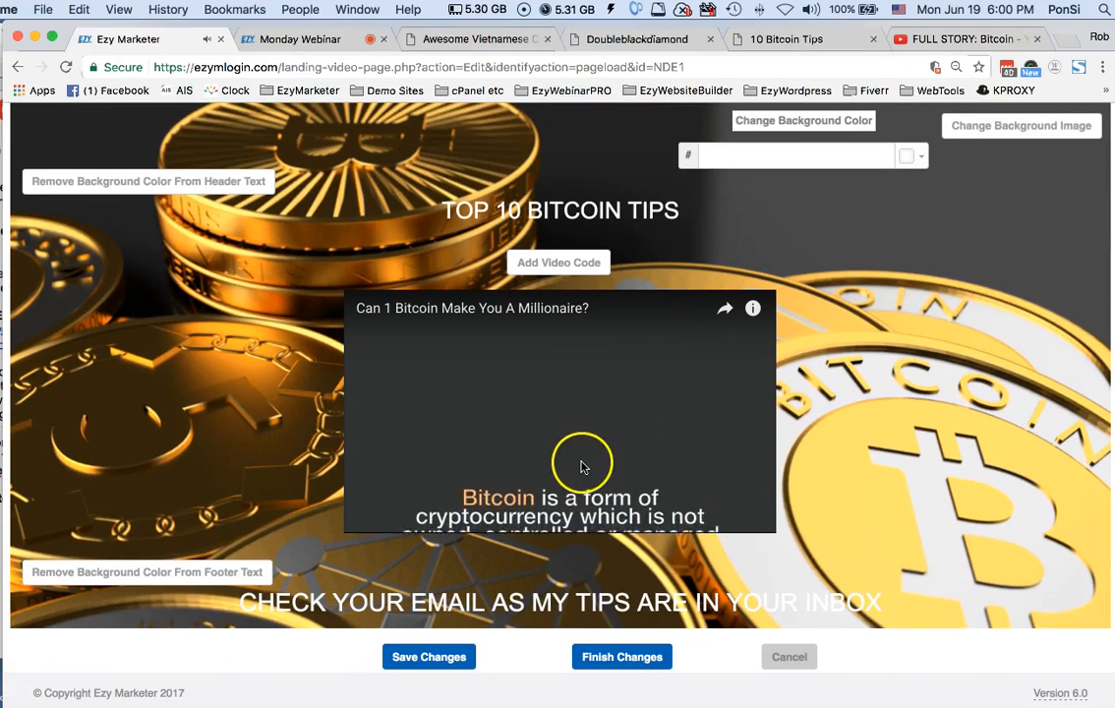
pyautogui.click(581, 465)
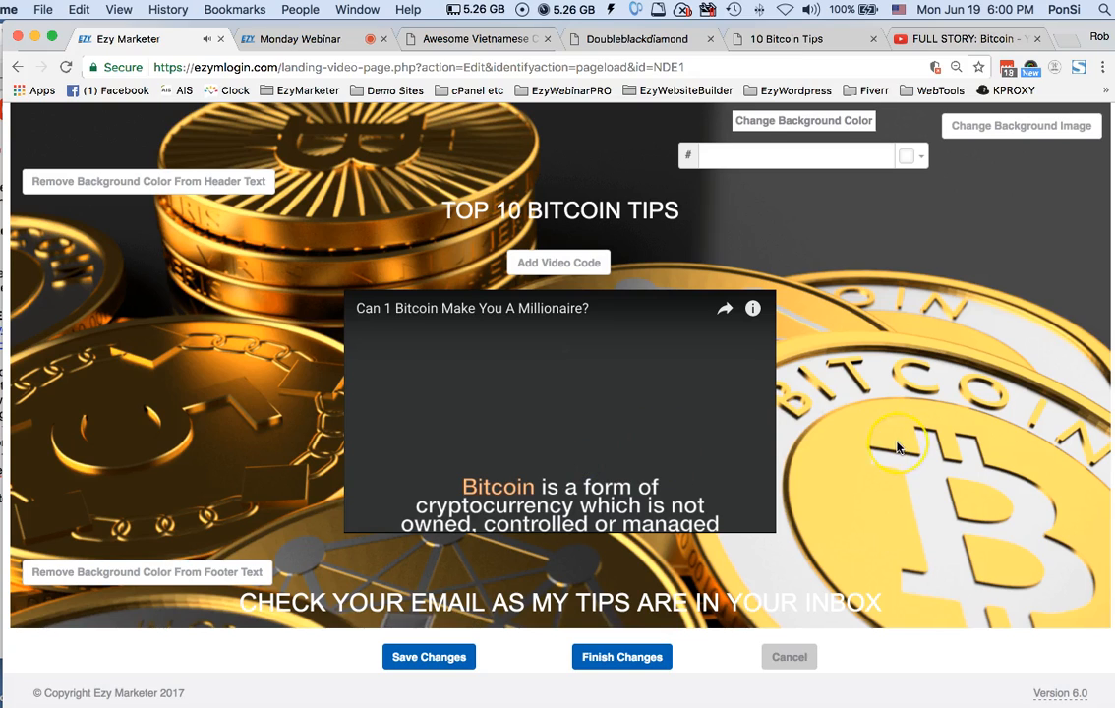
pyautogui.scroll(2, 897, 447)
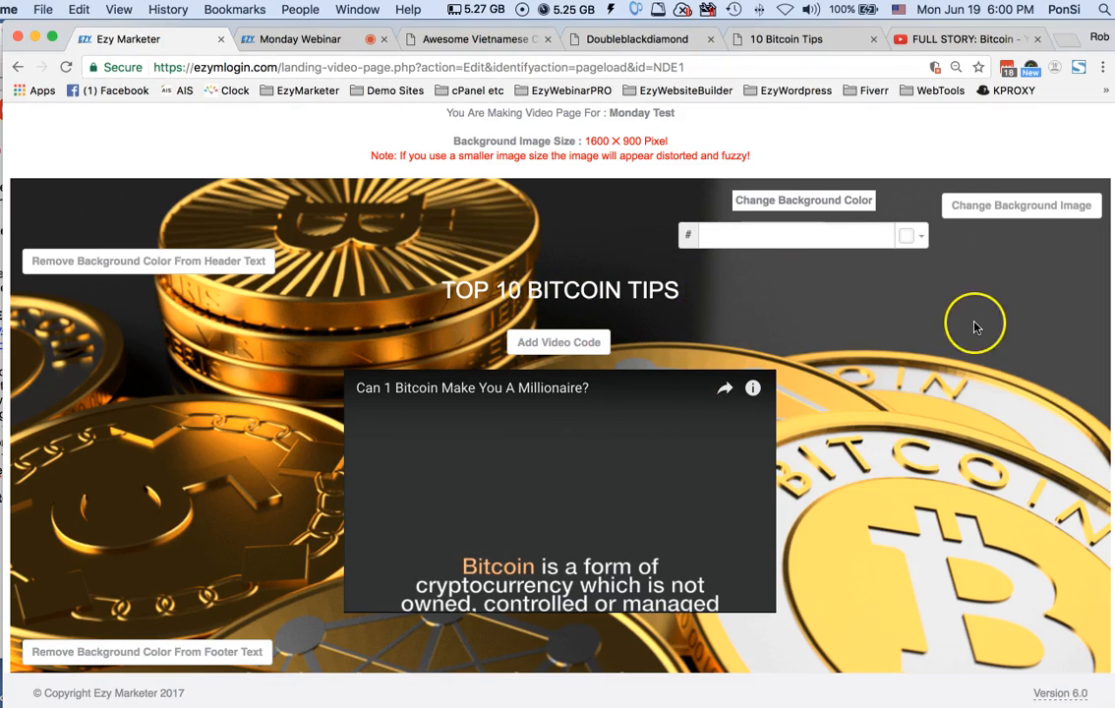
pyautogui.scroll(-2, 974, 325)
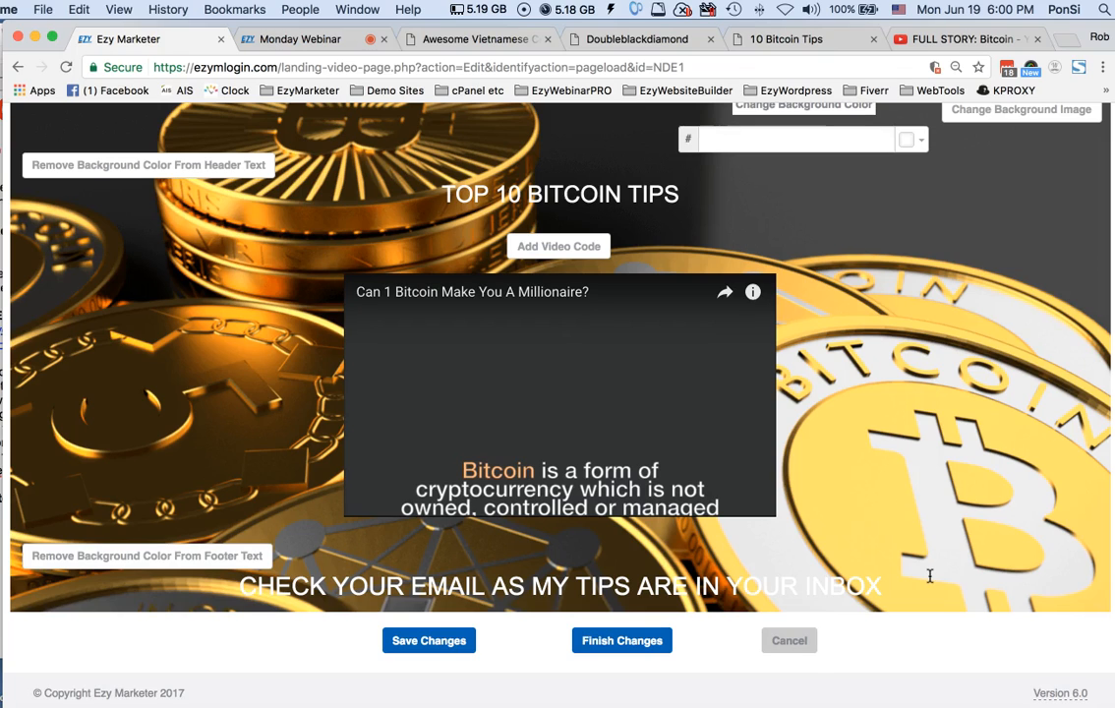
pyautogui.scroll(1, 929, 575)
pyautogui.click(633, 364)
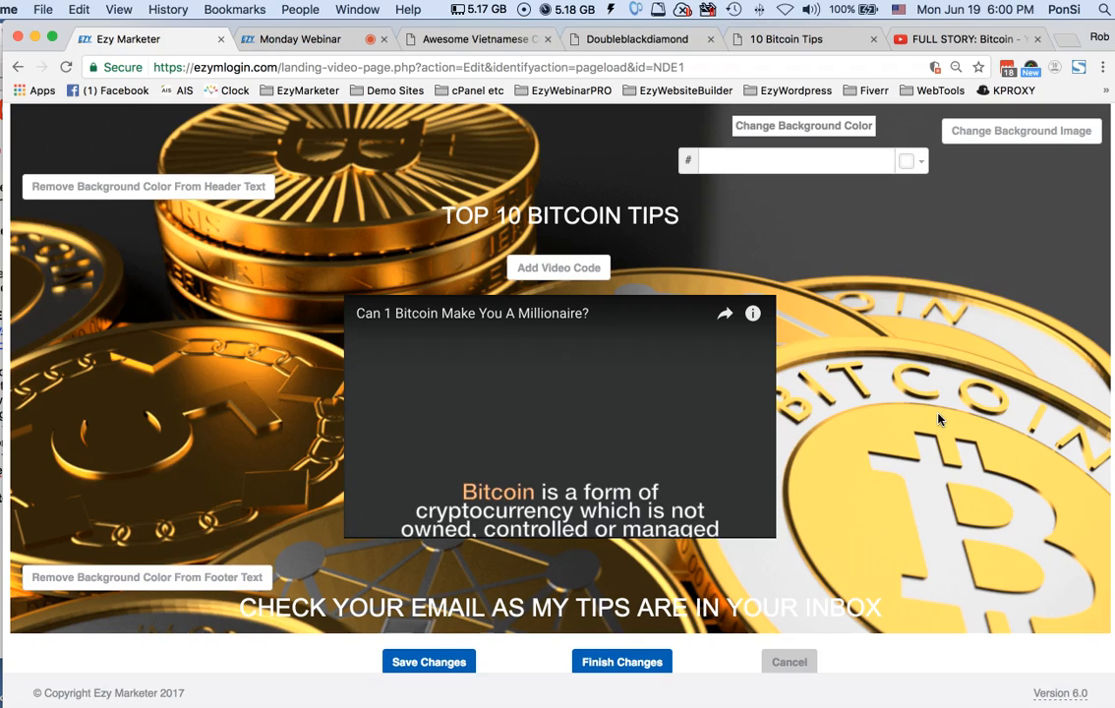
# Open the link insertion option for the footer line "CHECK YOUR EMAIL AS MY TIPS ARE IN YOUR INBOX" and dismiss it
pyautogui.scroll(-2, 943, 429)
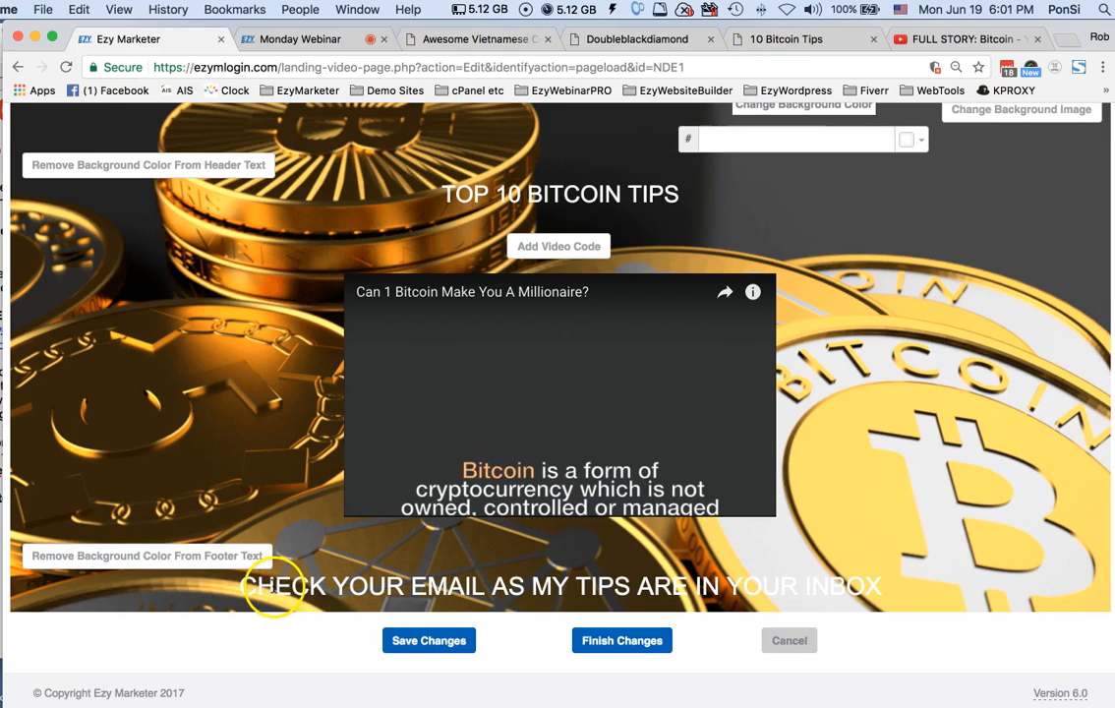
pyautogui.tripleClick(272, 587)
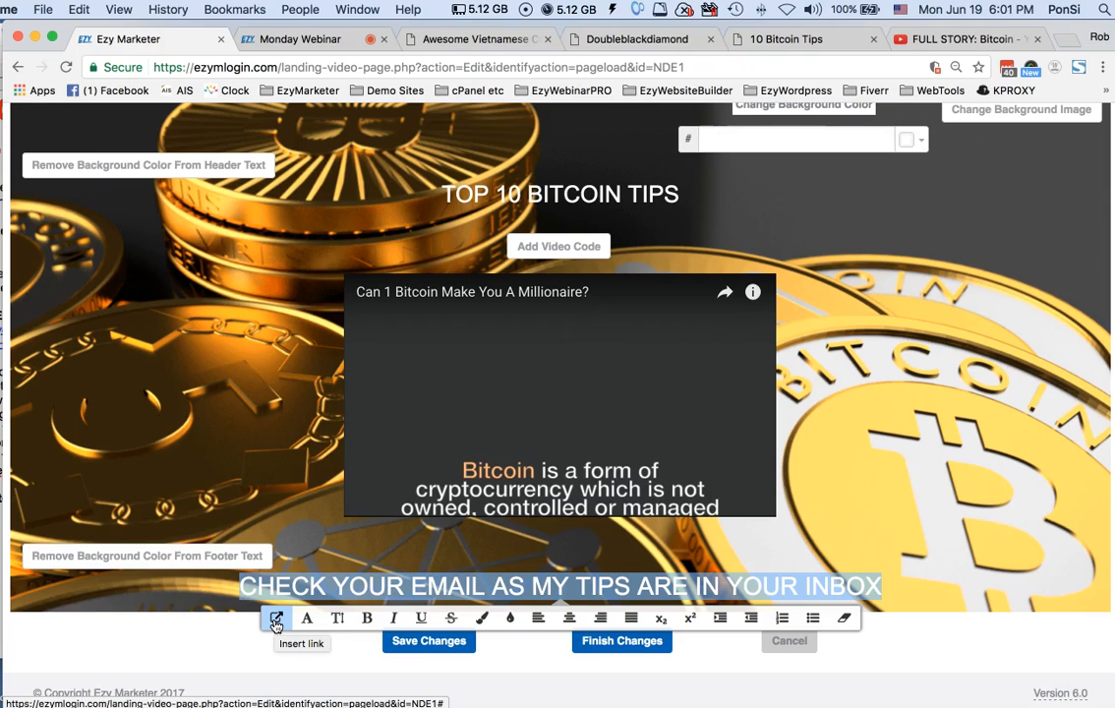
pyautogui.click(275, 621)
pyautogui.click(567, 474)
pyautogui.click(884, 497)
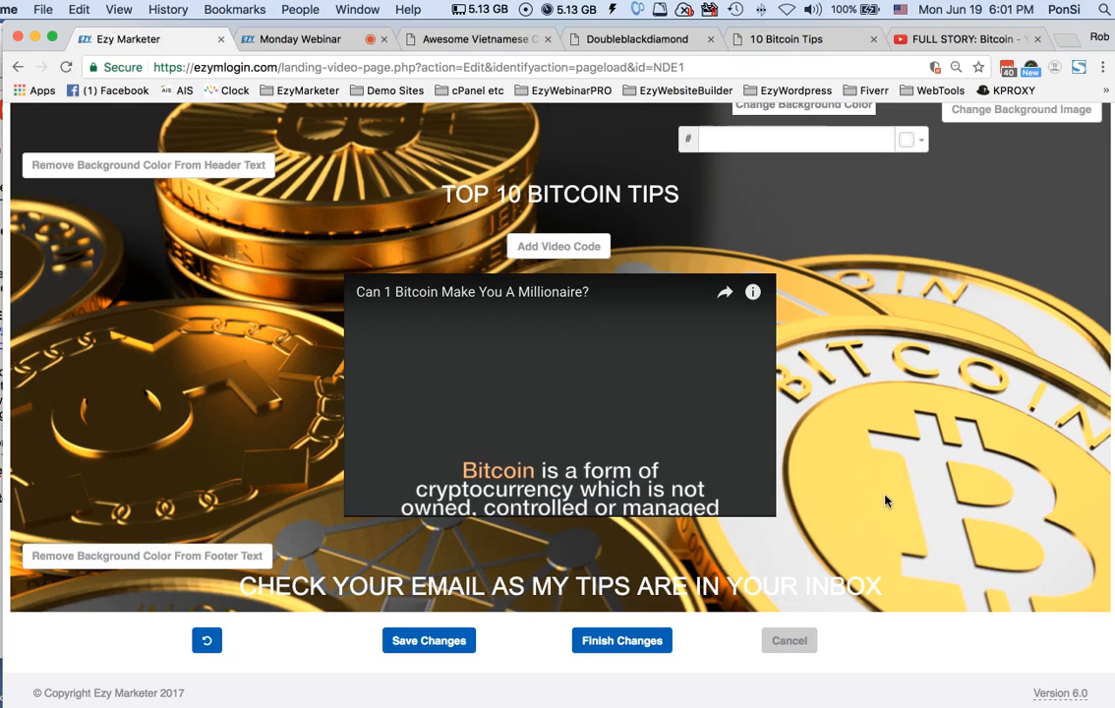
# Finish editing the video page, and open Monday Test's contact list settings, keeping the existing Bitcoin list selected
pyautogui.click(637, 642)
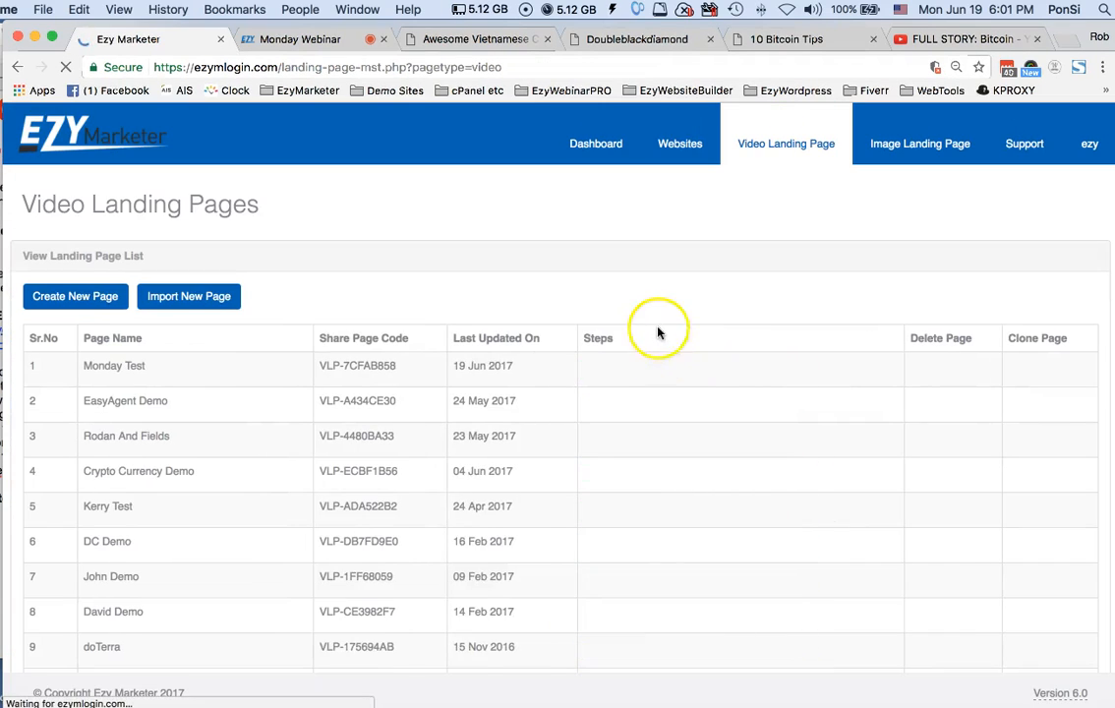
pyautogui.click(683, 421)
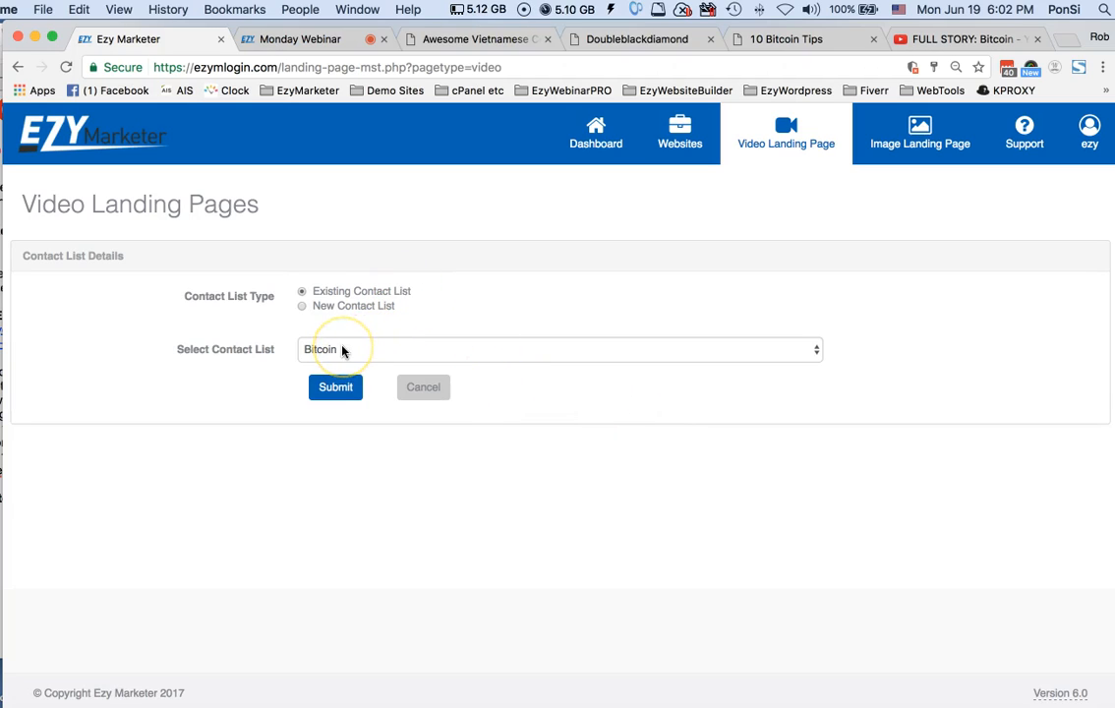
pyautogui.click(815, 350)
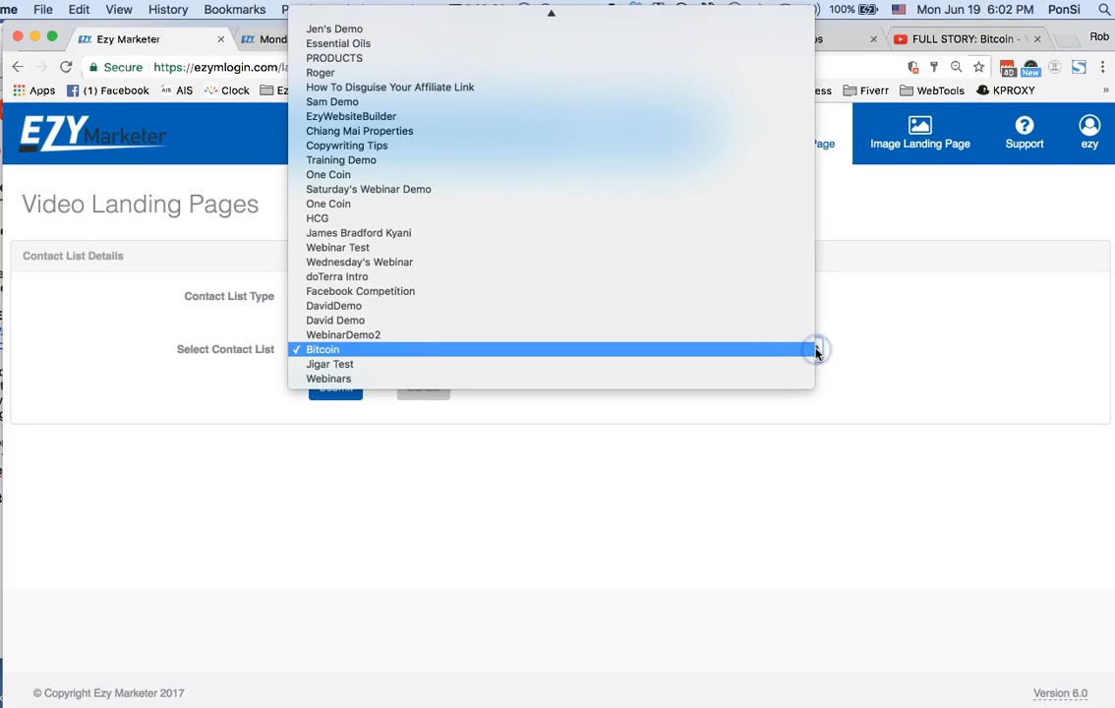
pyautogui.click(911, 348)
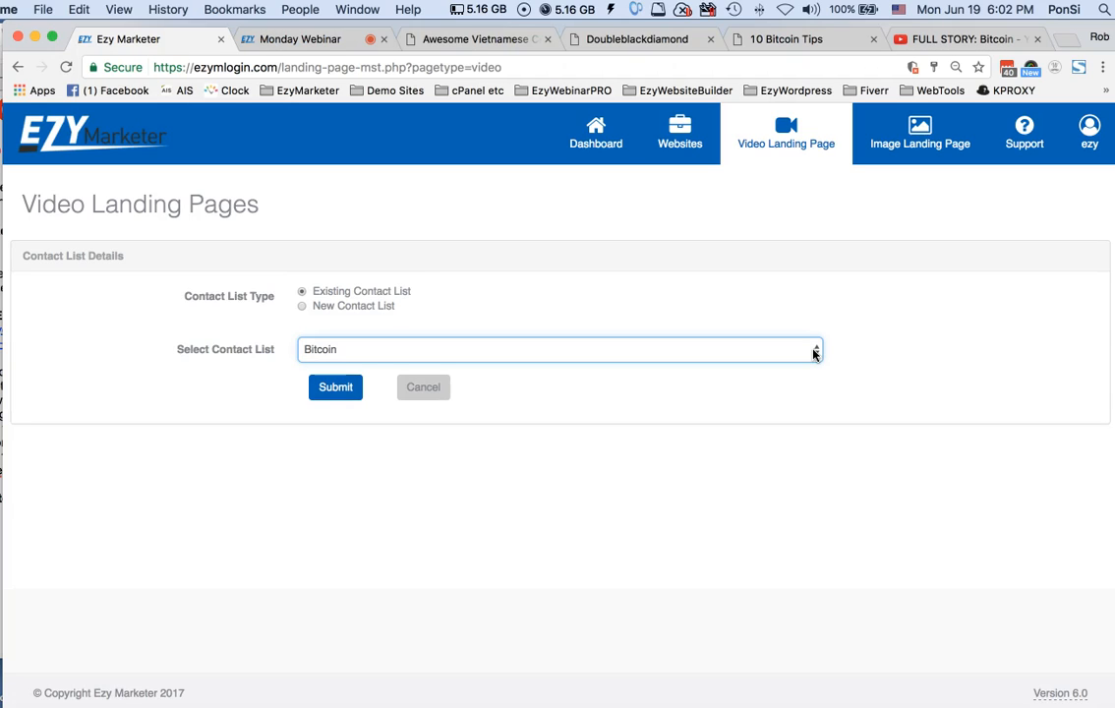
# Inspect the New Contact List form, including its From Email choices, and cancel without creating a list
pyautogui.click(302, 308)
pyautogui.click(392, 349)
pyautogui.click(388, 389)
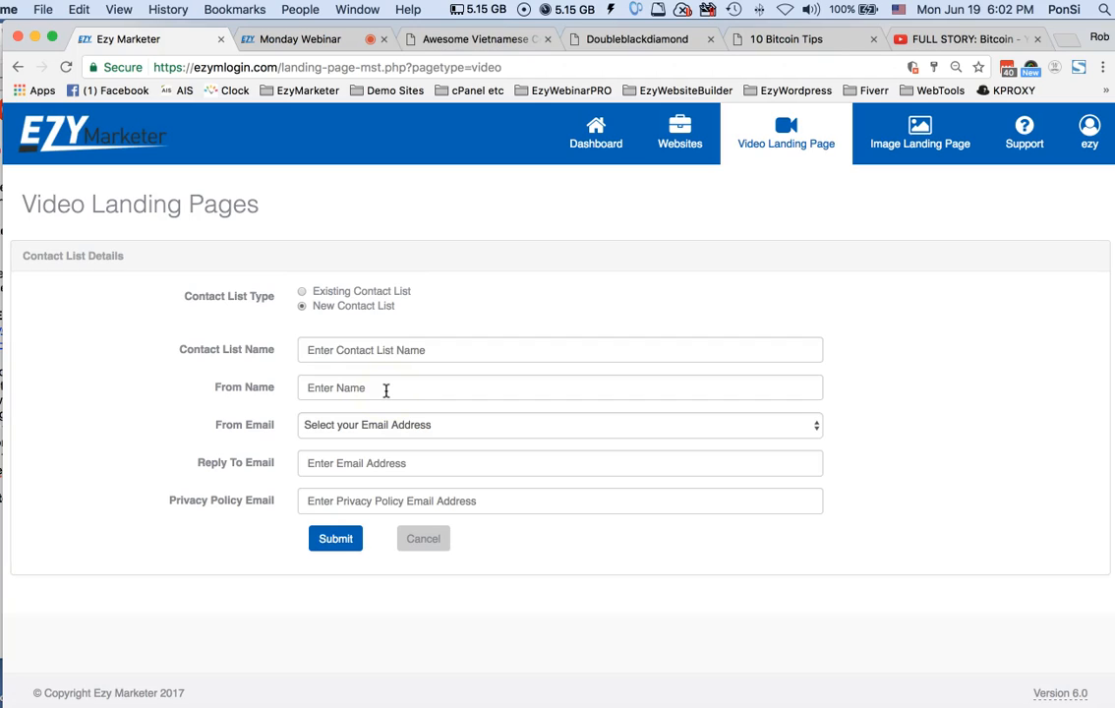
pyautogui.click(388, 427)
pyautogui.click(387, 428)
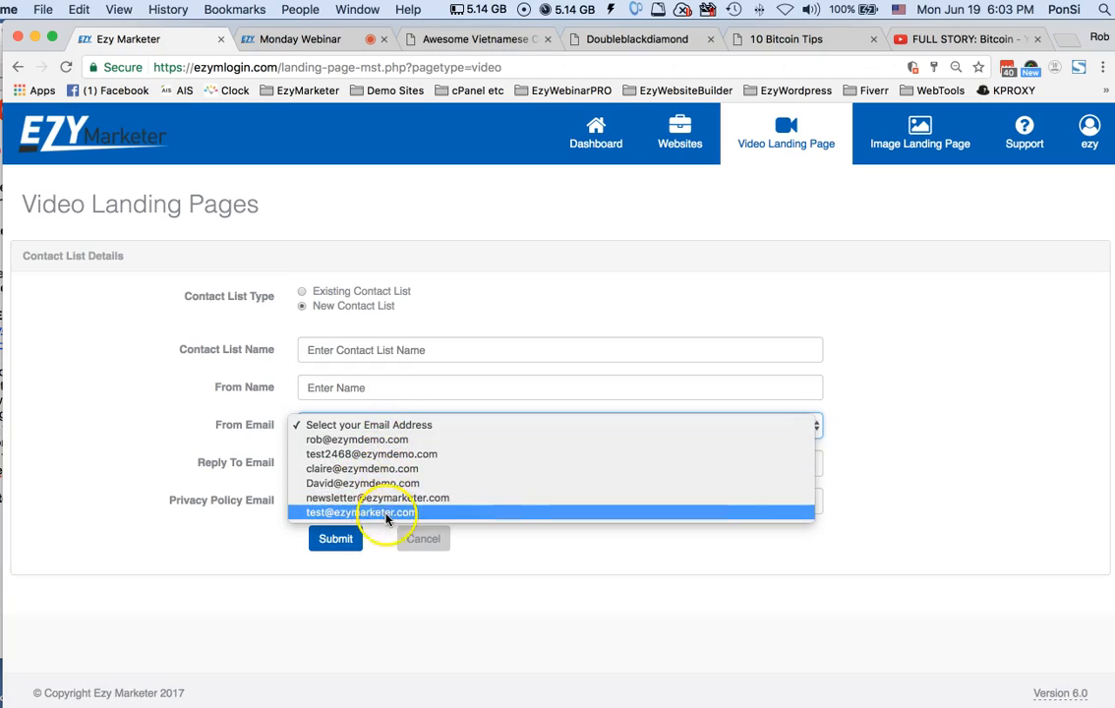
pyautogui.click(384, 426)
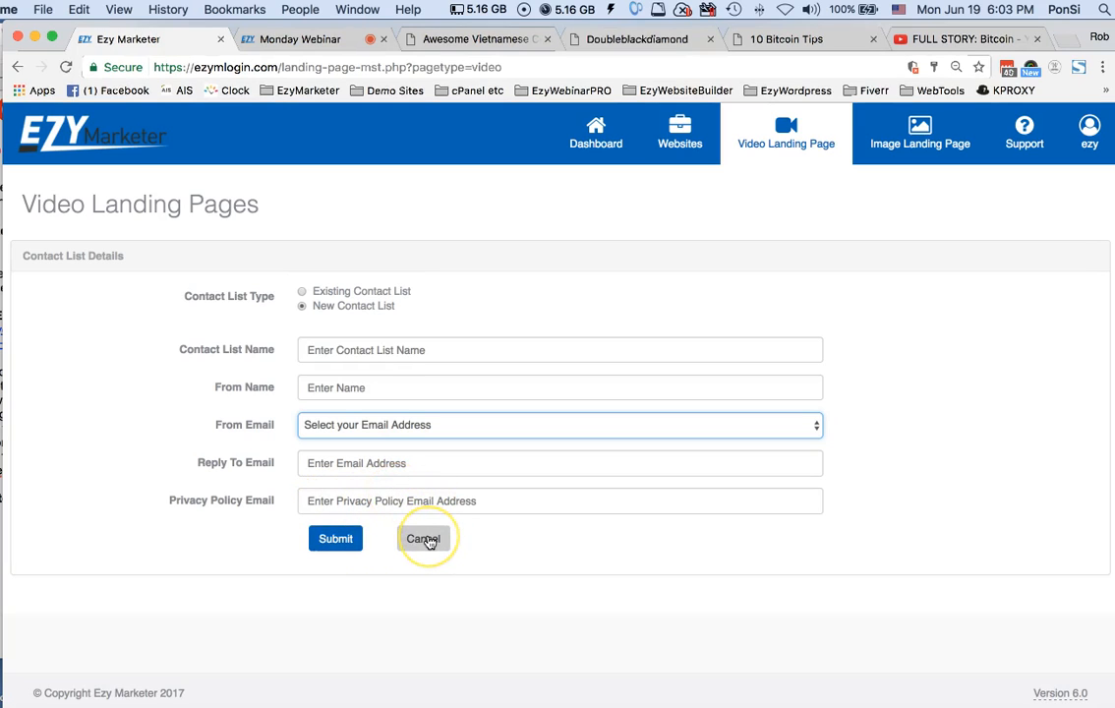
pyautogui.click(426, 540)
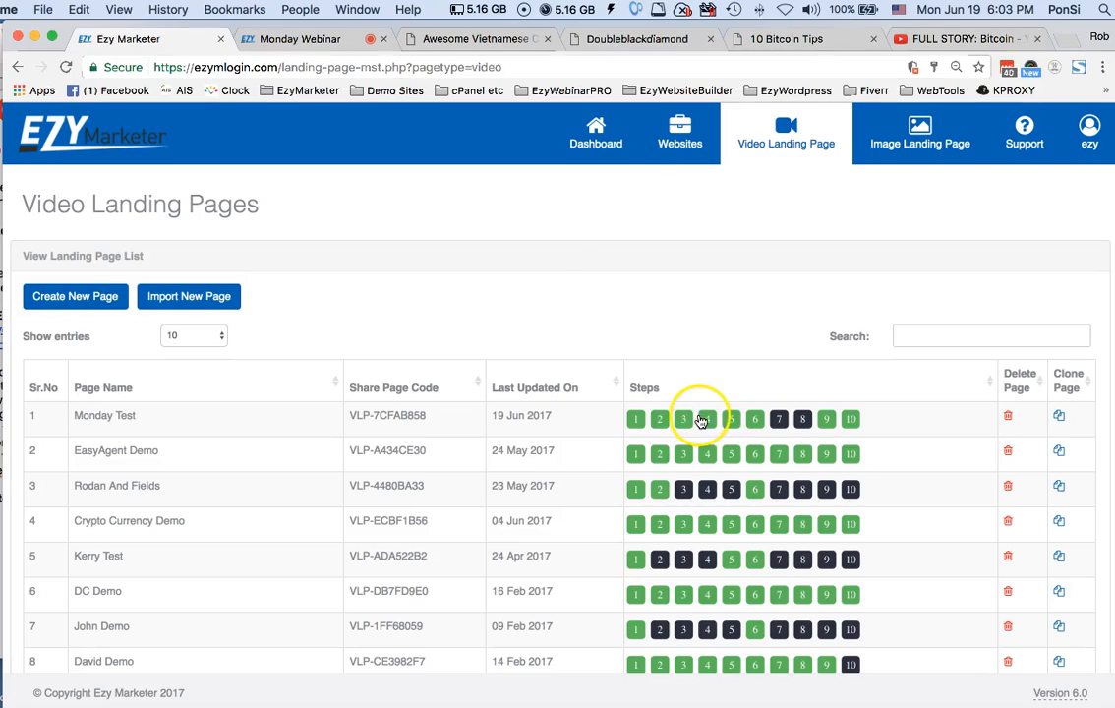
# Open Monday Test's Welcome autoresponder for editing, and check its name, send timing and email subject
pyautogui.click(708, 420)
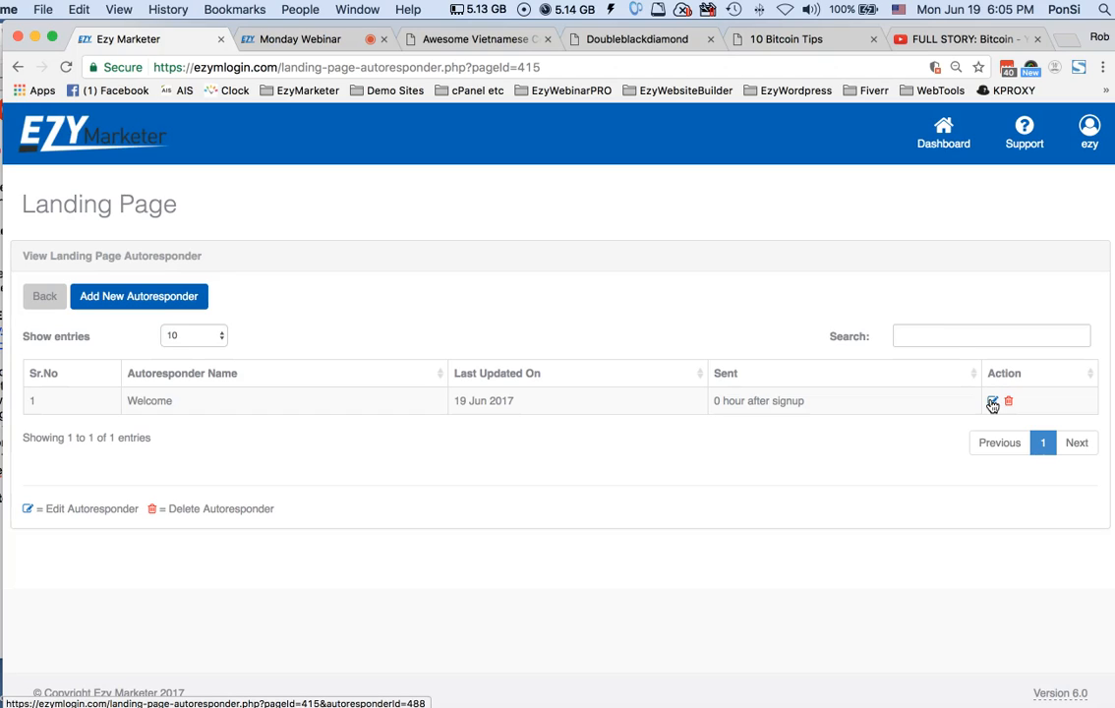
pyautogui.click(992, 402)
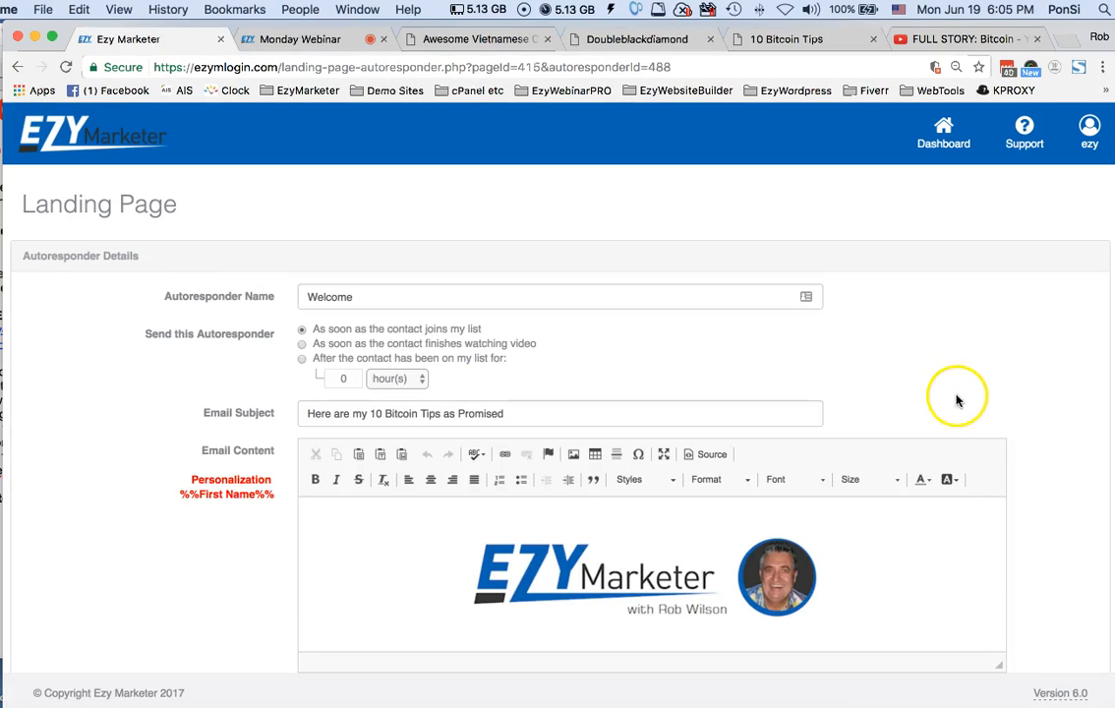
pyautogui.click(344, 297)
pyautogui.click(314, 414)
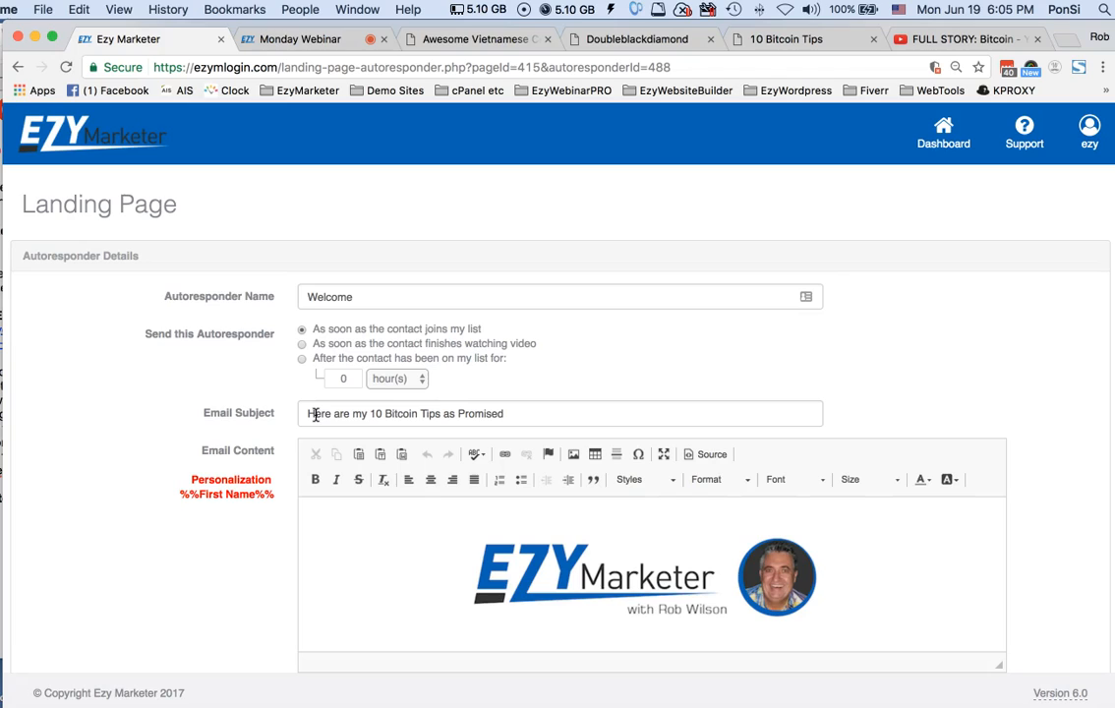
pyautogui.click(316, 415)
# Enlarge the email content editor downward to show more of the Welcome message
pyautogui.scroll(-3, 539, 414)
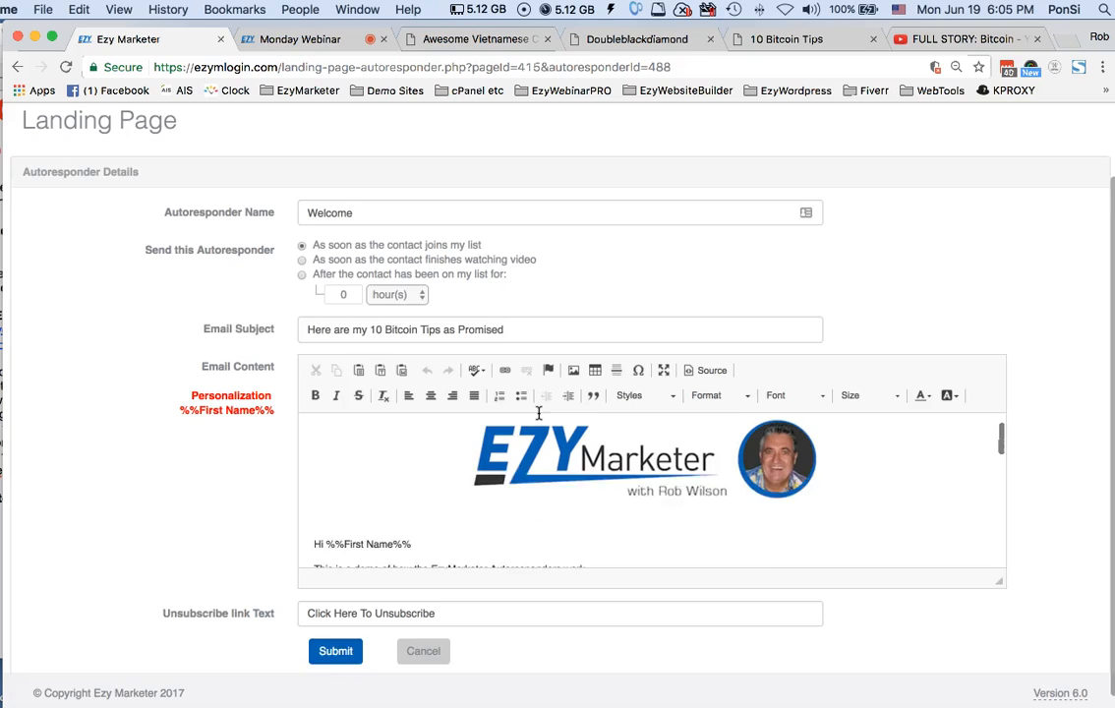
pyautogui.scroll(2, 539, 413)
pyautogui.scroll(-2, 1049, 519)
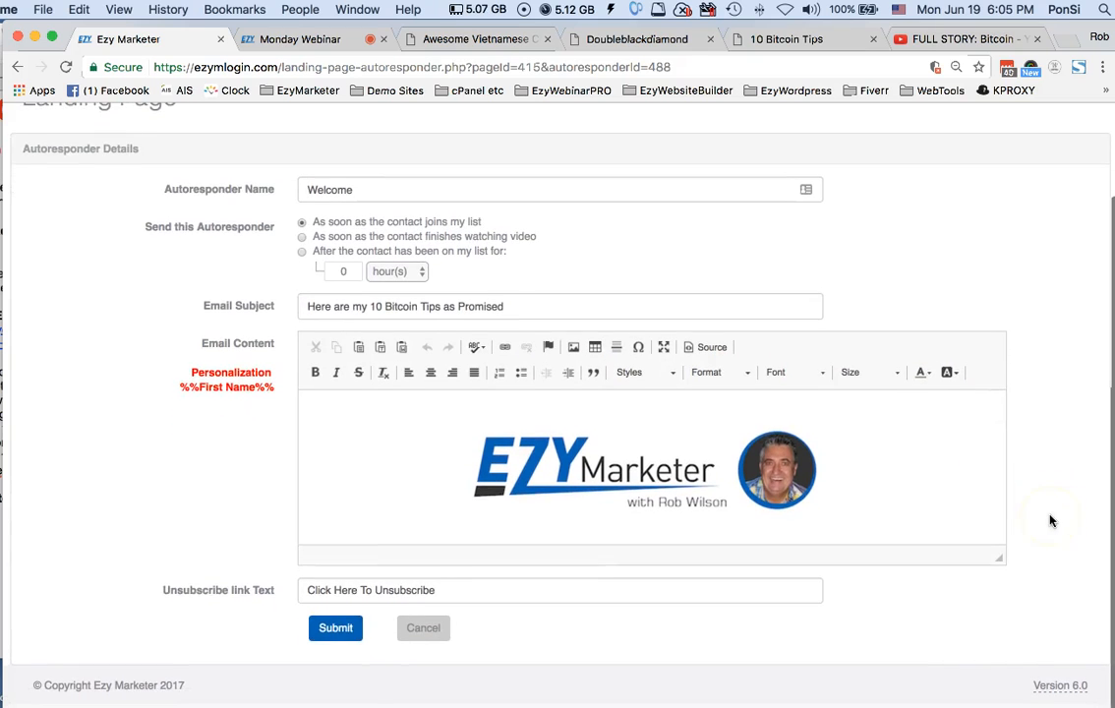
pyautogui.moveTo(1001, 567); pyautogui.dragTo(1004, 660)
pyautogui.scroll(-3, 1049, 542)
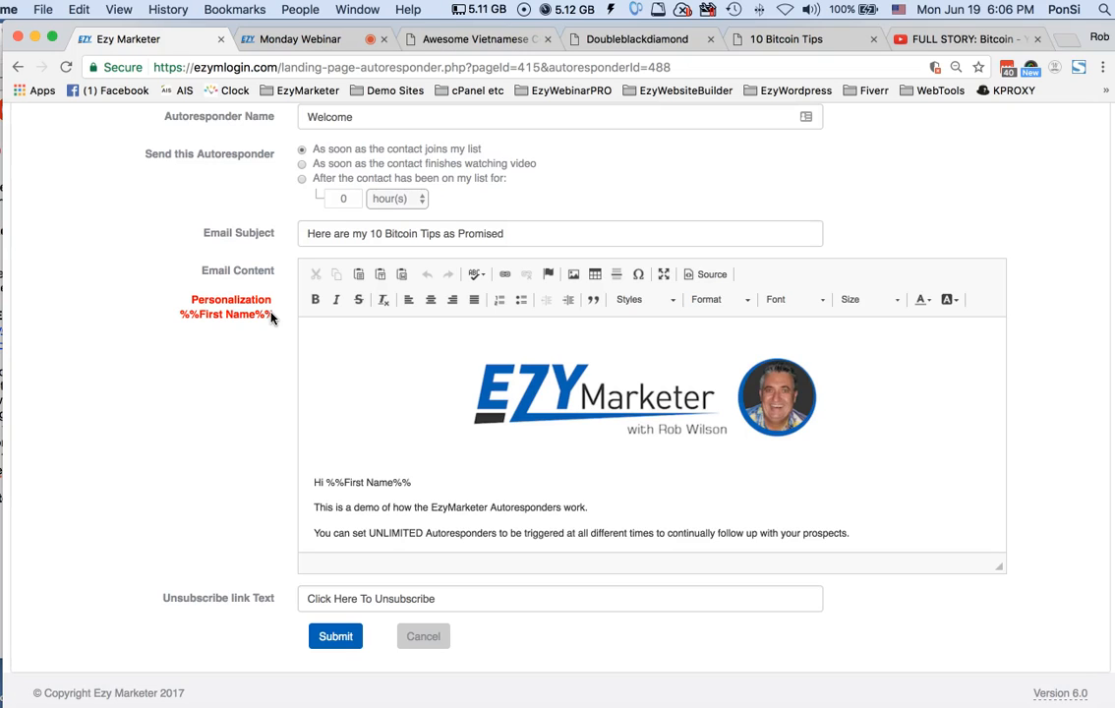
# Read through the Welcome email's content from the greeting to the signature, and return to its opening paragraphs
pyautogui.scroll(-3, 825, 463)
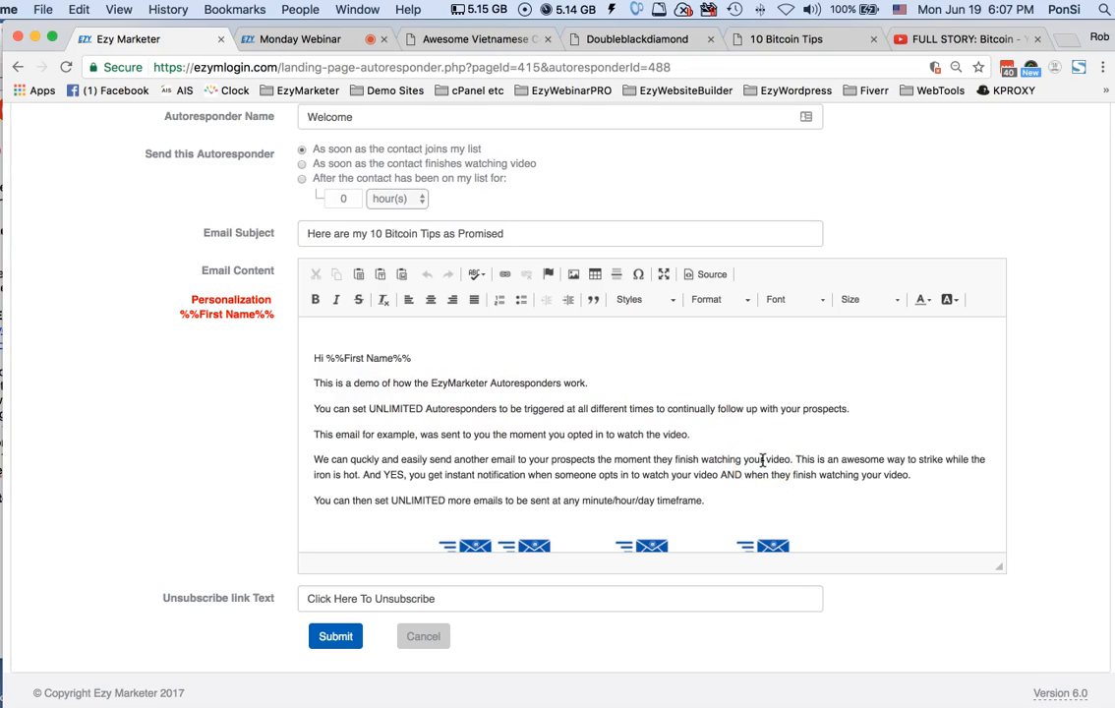
pyautogui.scroll(-2, 762, 459)
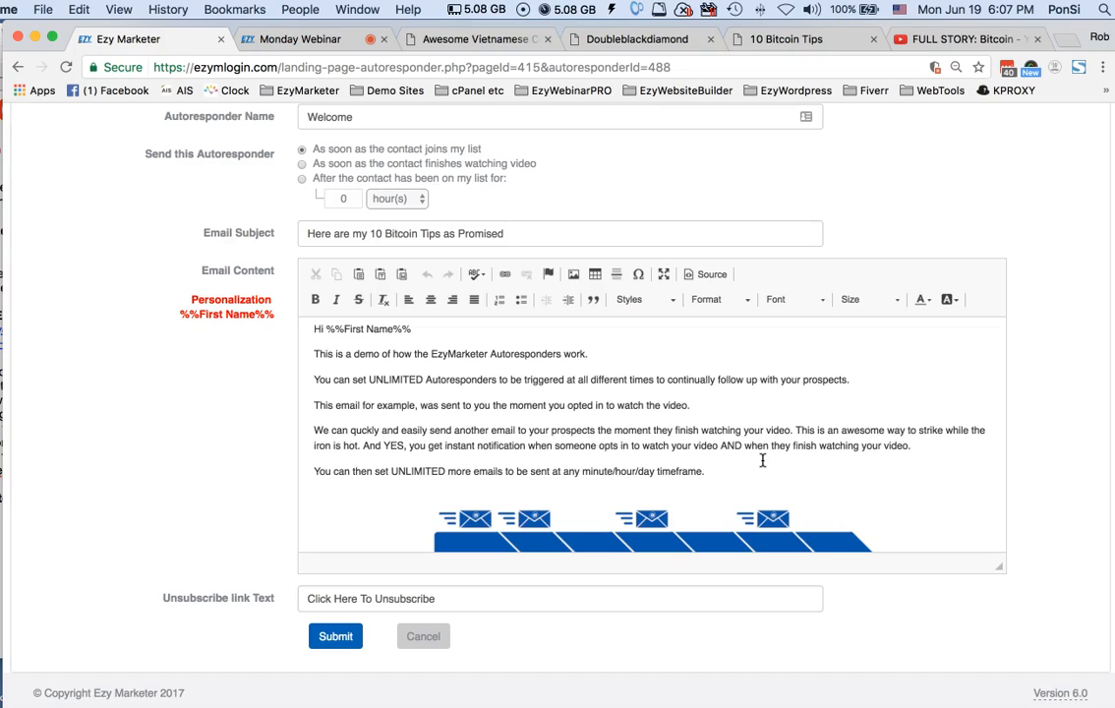
pyautogui.scroll(-1, 762, 459)
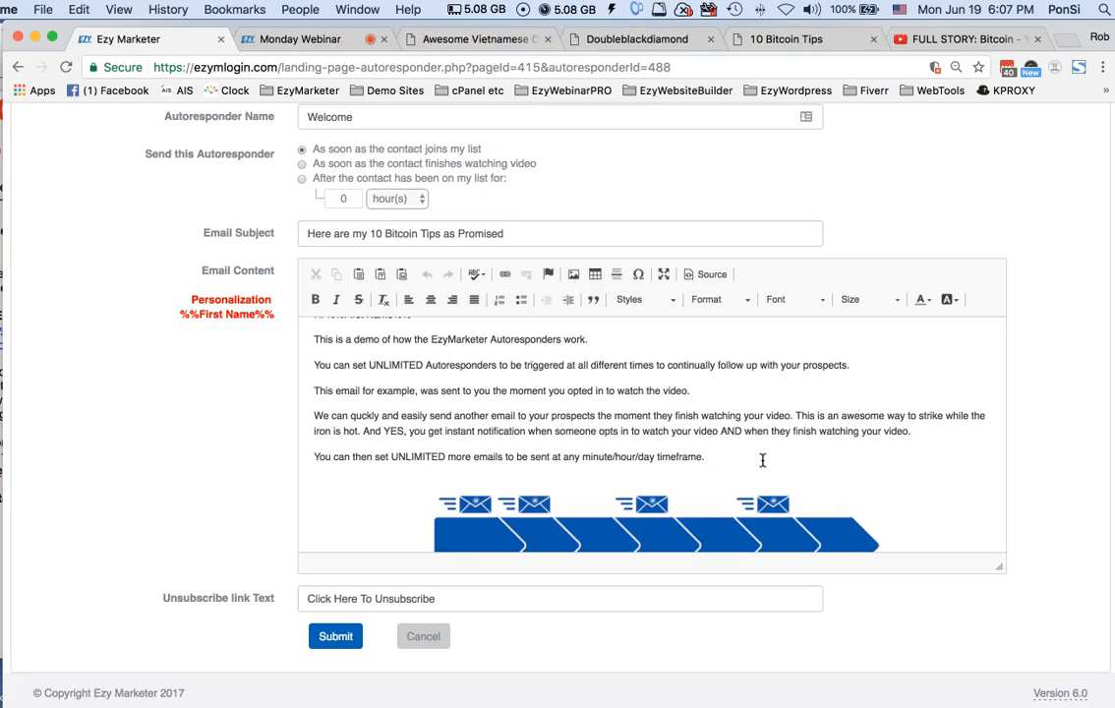
pyautogui.scroll(-5, 761, 459)
pyautogui.scroll(-3, 762, 459)
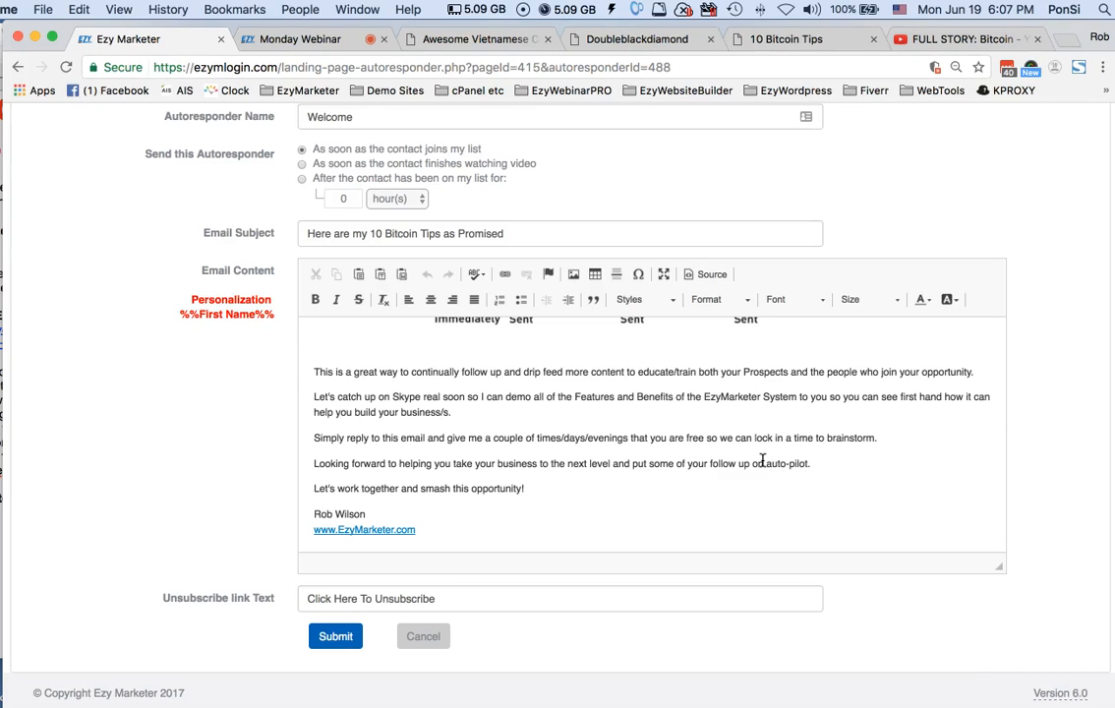
pyautogui.scroll(10, 761, 459)
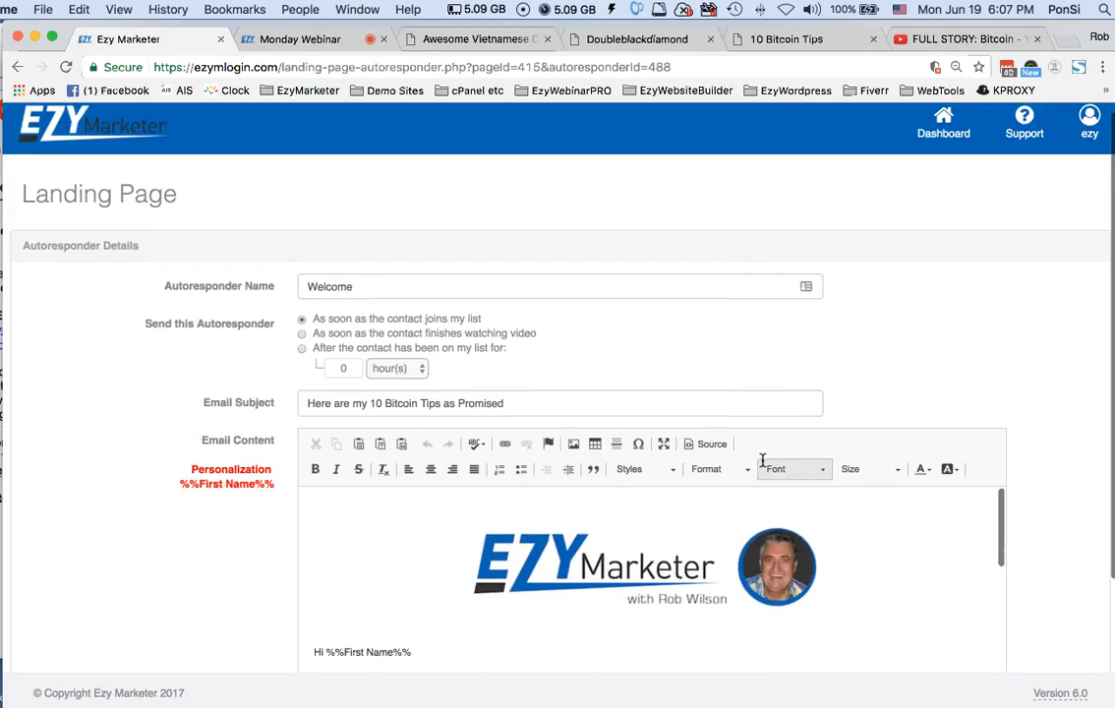
pyautogui.scroll(3, 909, 531)
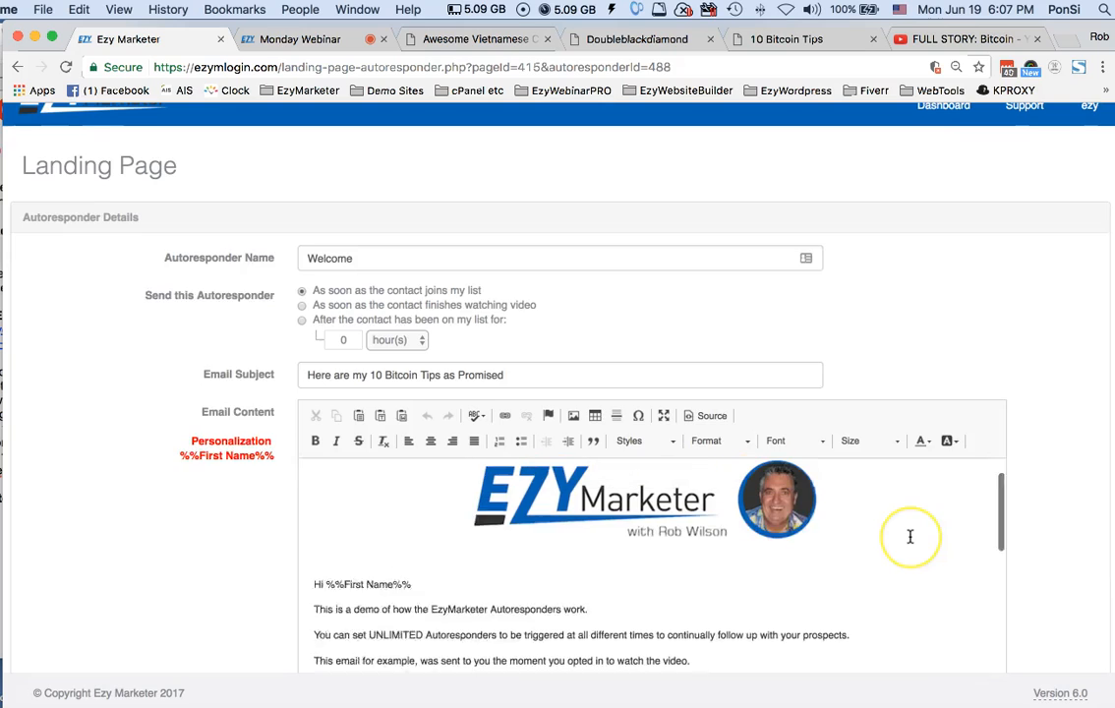
pyautogui.scroll(-4, 1062, 517)
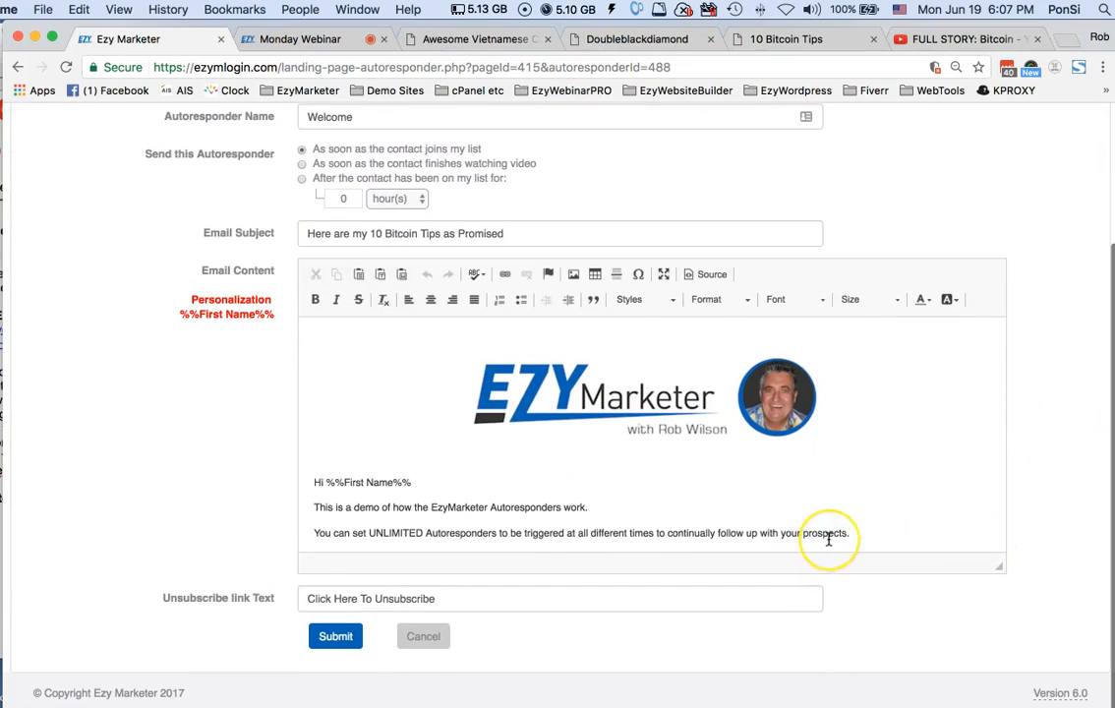
pyautogui.scroll(-2, 829, 540)
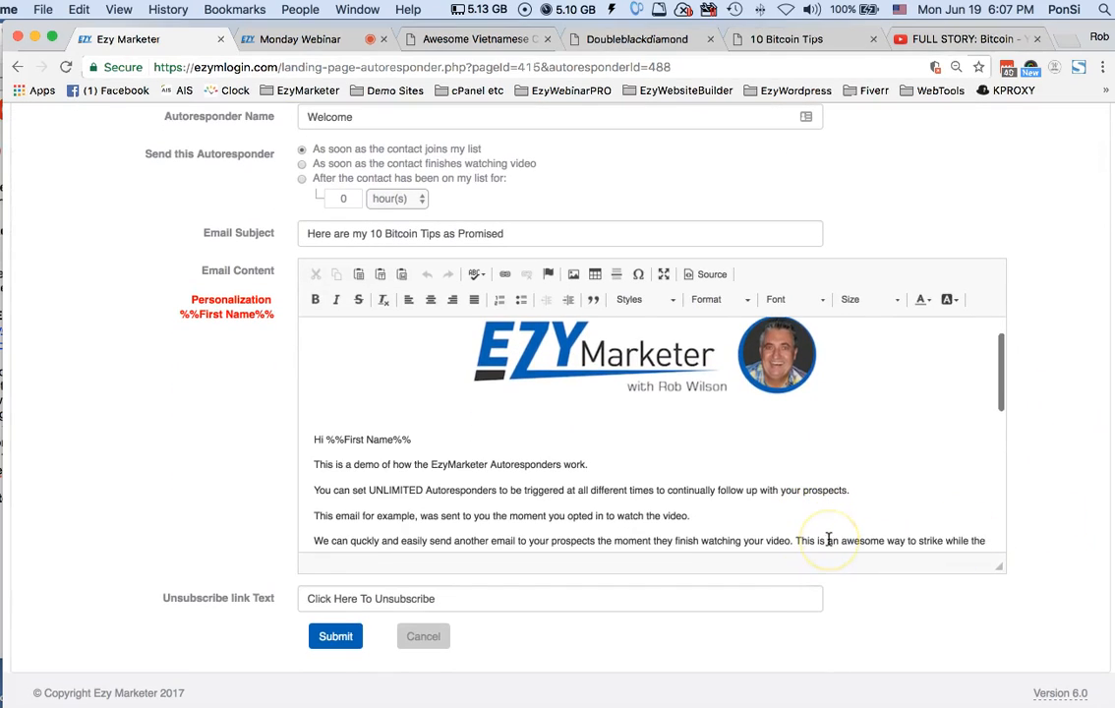
# Add blank lines below the paragraph ending "follow up with your prospects" in the email content, and centre the new line
pyautogui.click(871, 488)
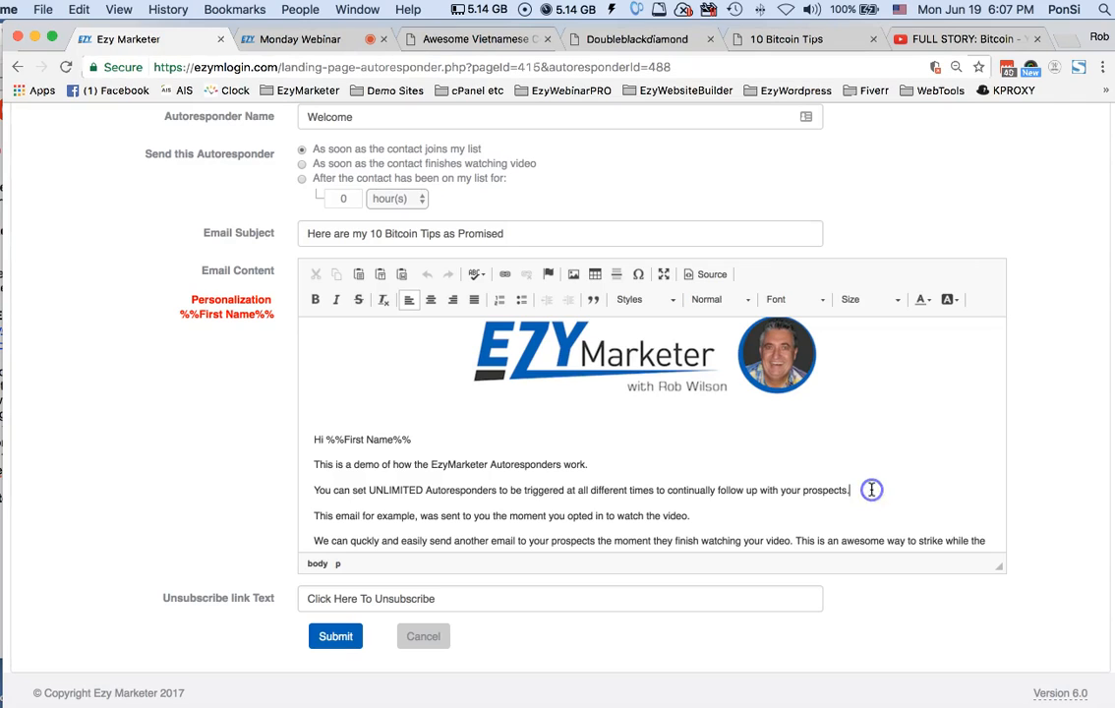
pyautogui.press('Return')
pyautogui.press('Return')
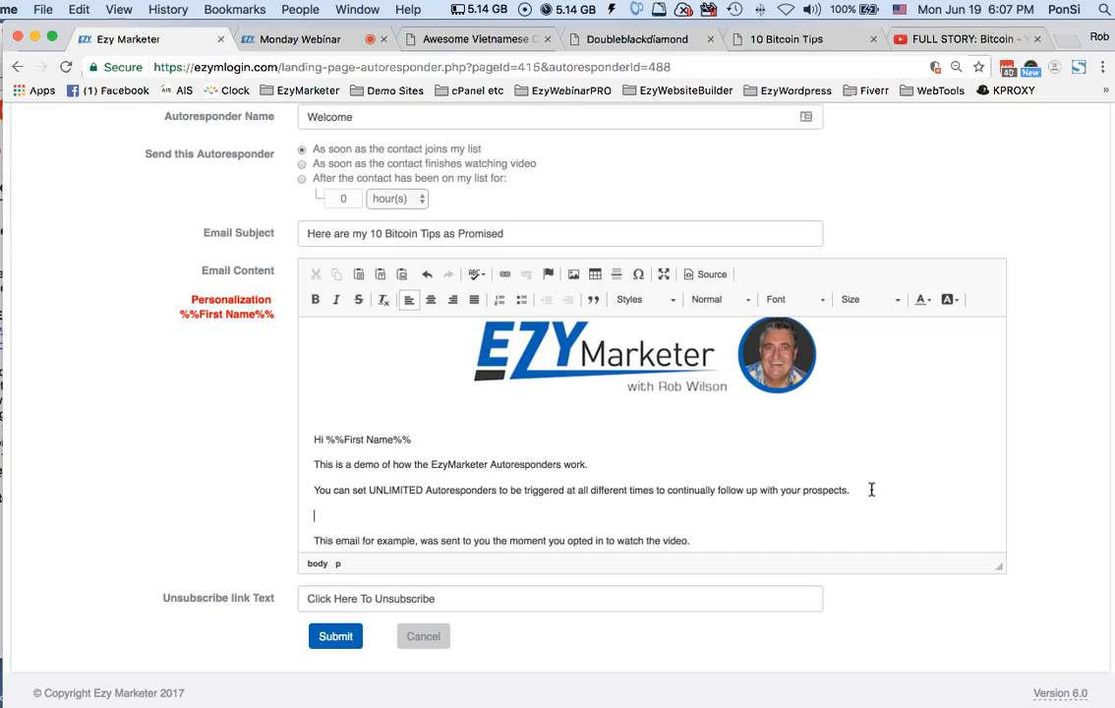
pyautogui.scroll(-3, 871, 489)
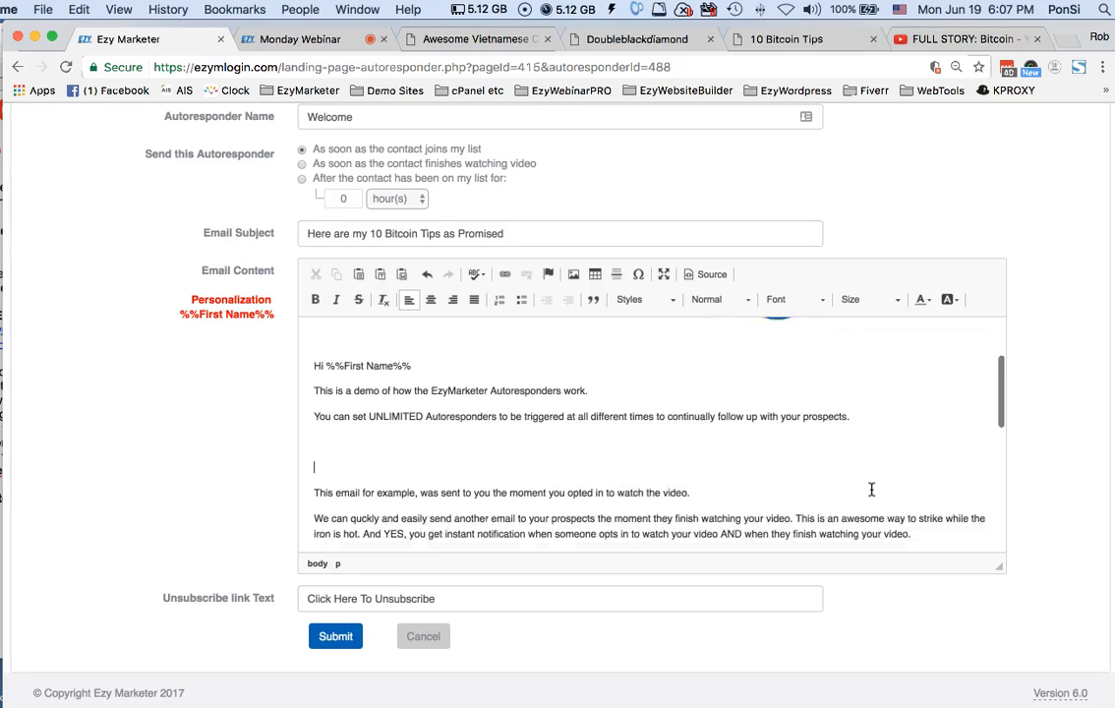
pyautogui.click(431, 300)
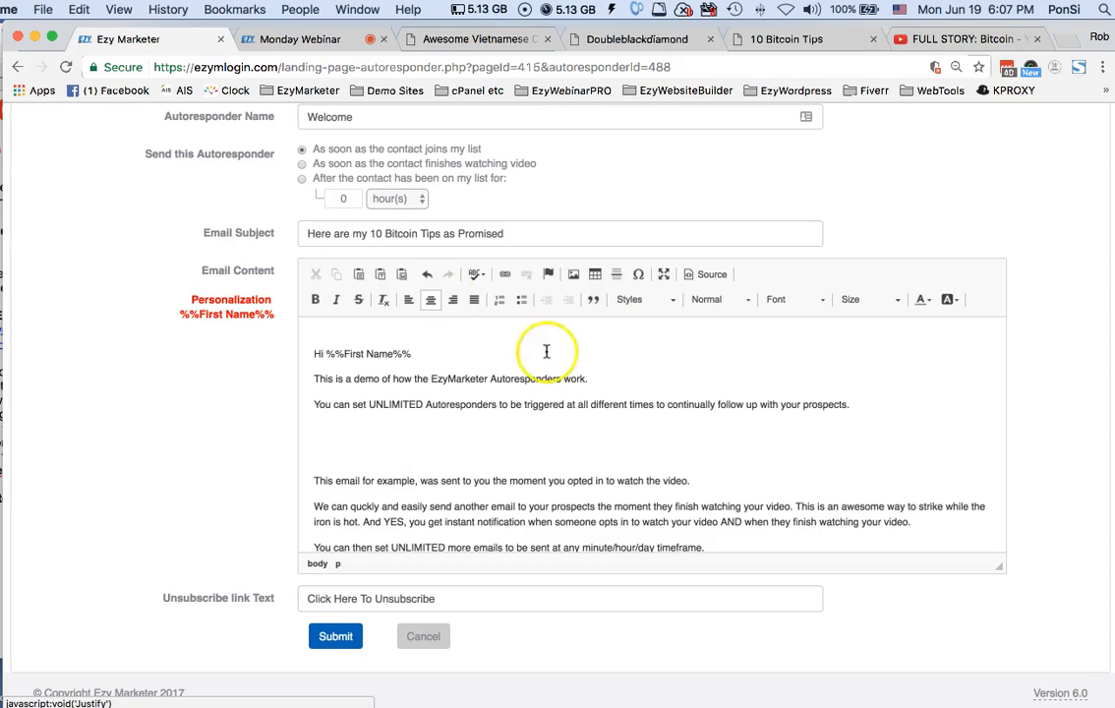
# Start inserting an image at the centred blank line, and check the image's link URL and target settings
pyautogui.click(573, 278)
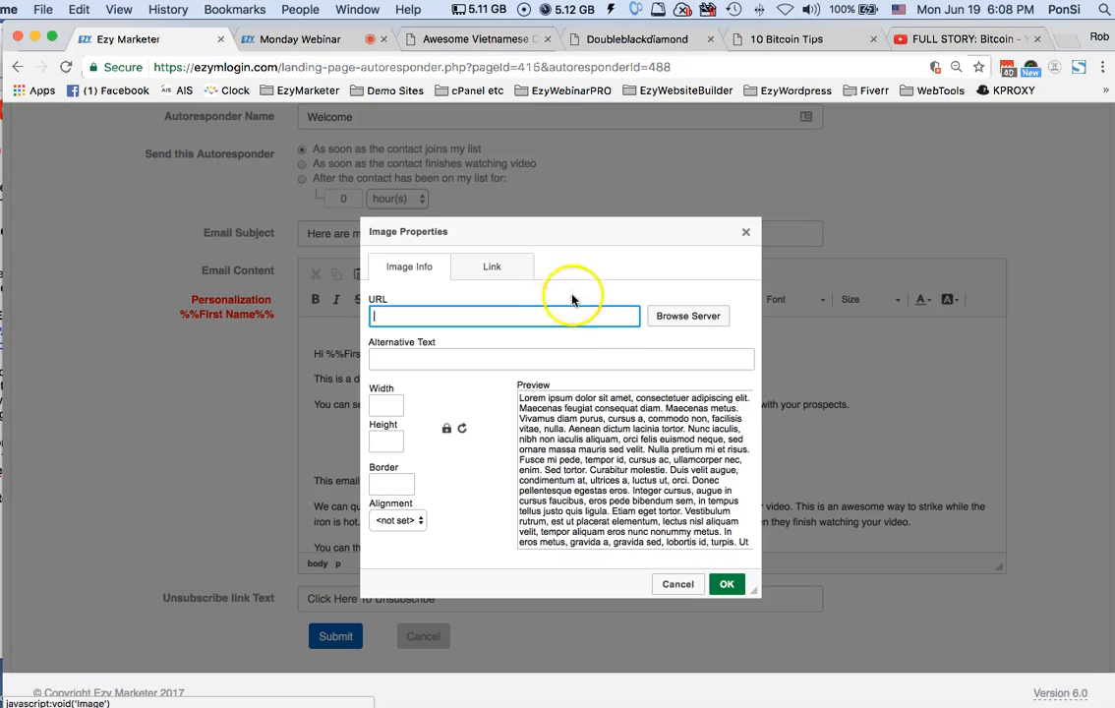
pyautogui.click(492, 268)
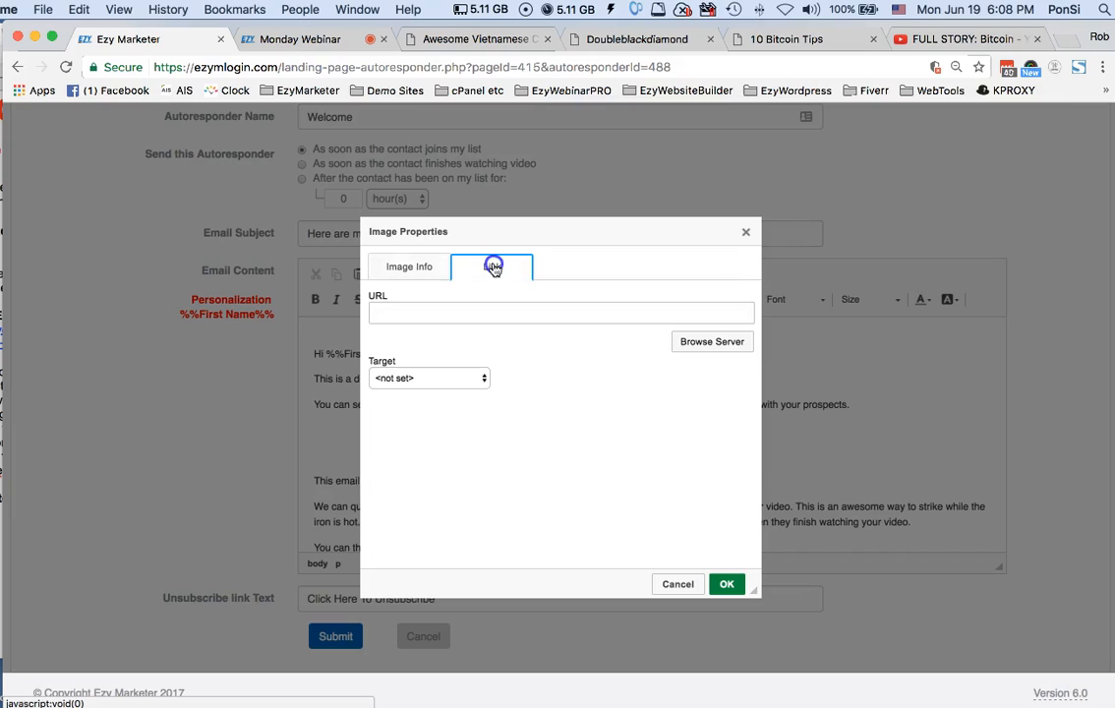
pyautogui.click(415, 313)
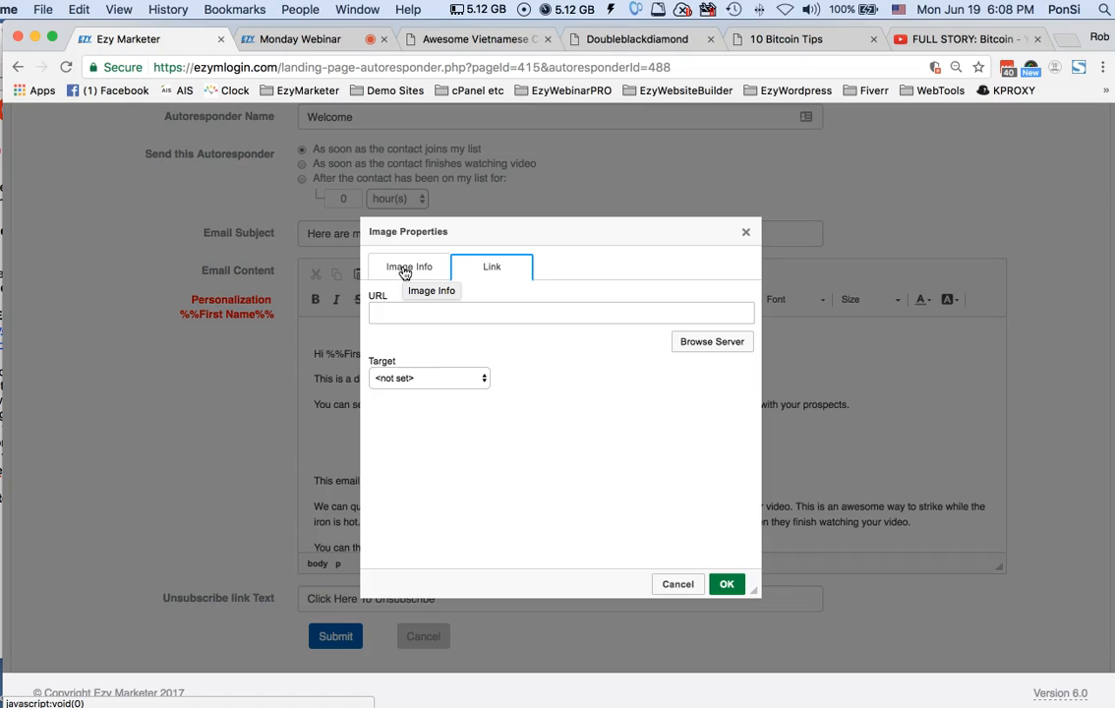
pyautogui.click(403, 269)
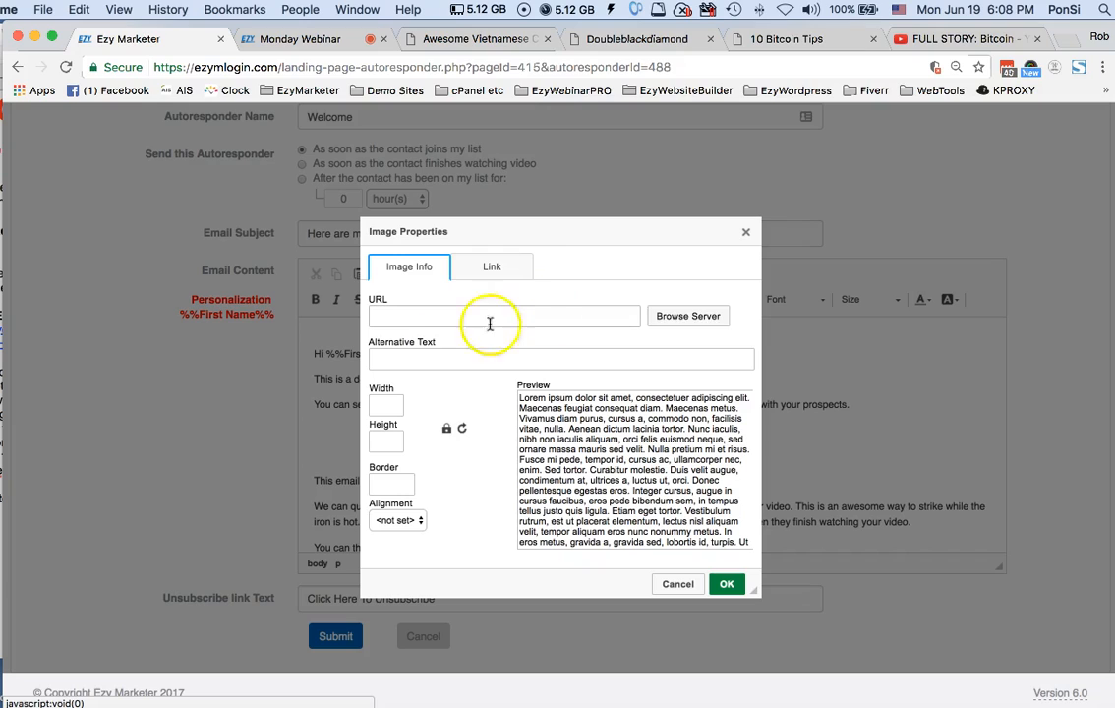
# Browse the images stored on the server from the newest to the older uploads, and return to the newest ones
pyautogui.click(697, 318)
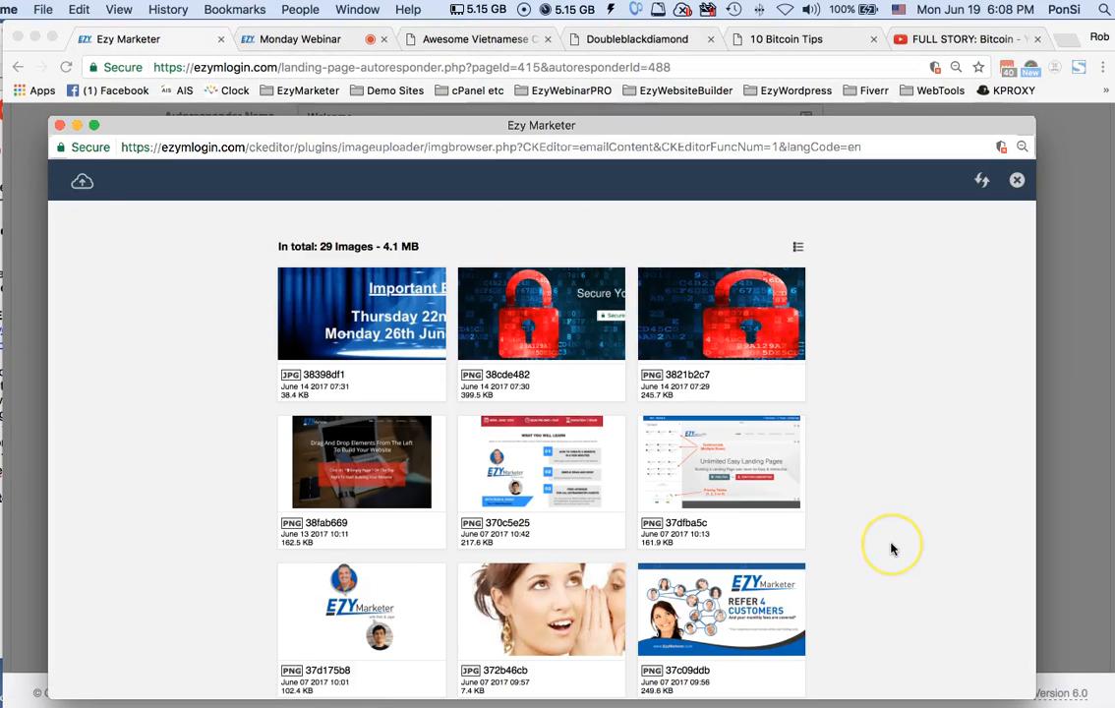
pyautogui.scroll(-5, 891, 548)
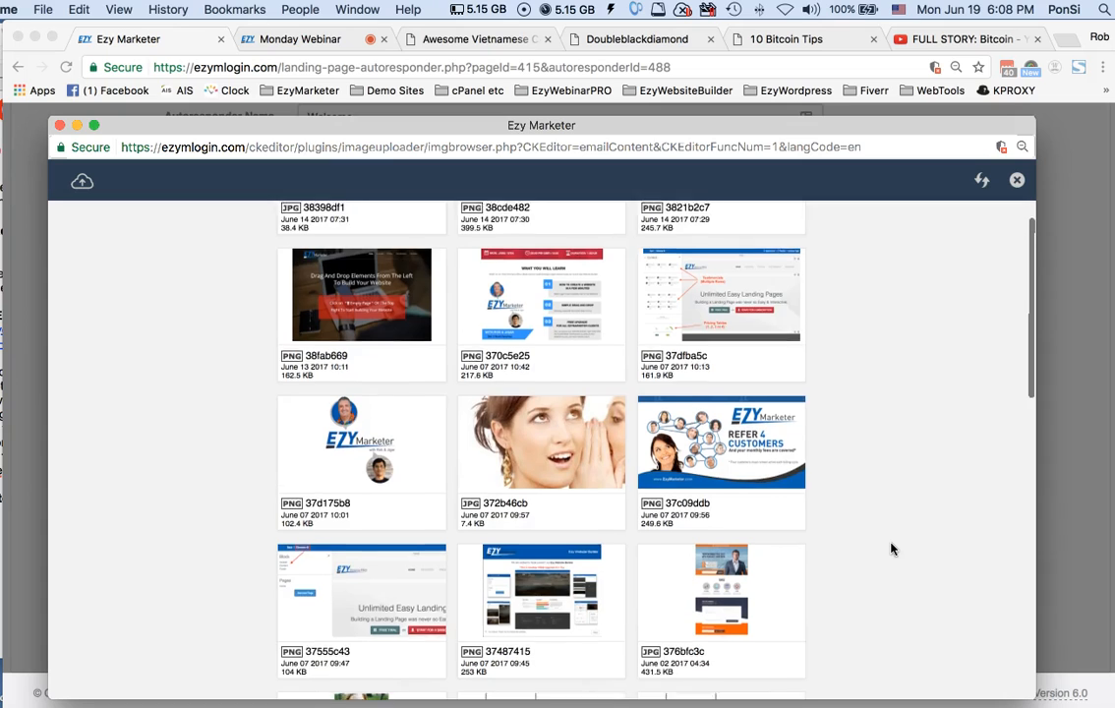
pyautogui.scroll(-6, 891, 548)
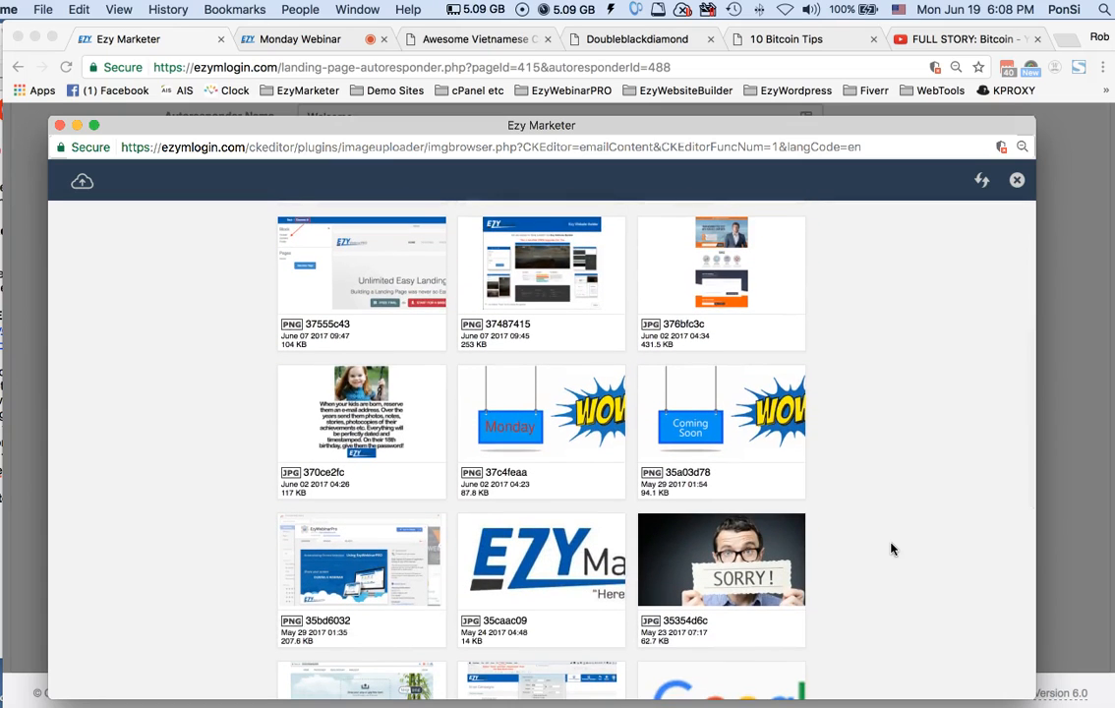
pyautogui.scroll(-2, 892, 548)
pyautogui.scroll(-9, 892, 549)
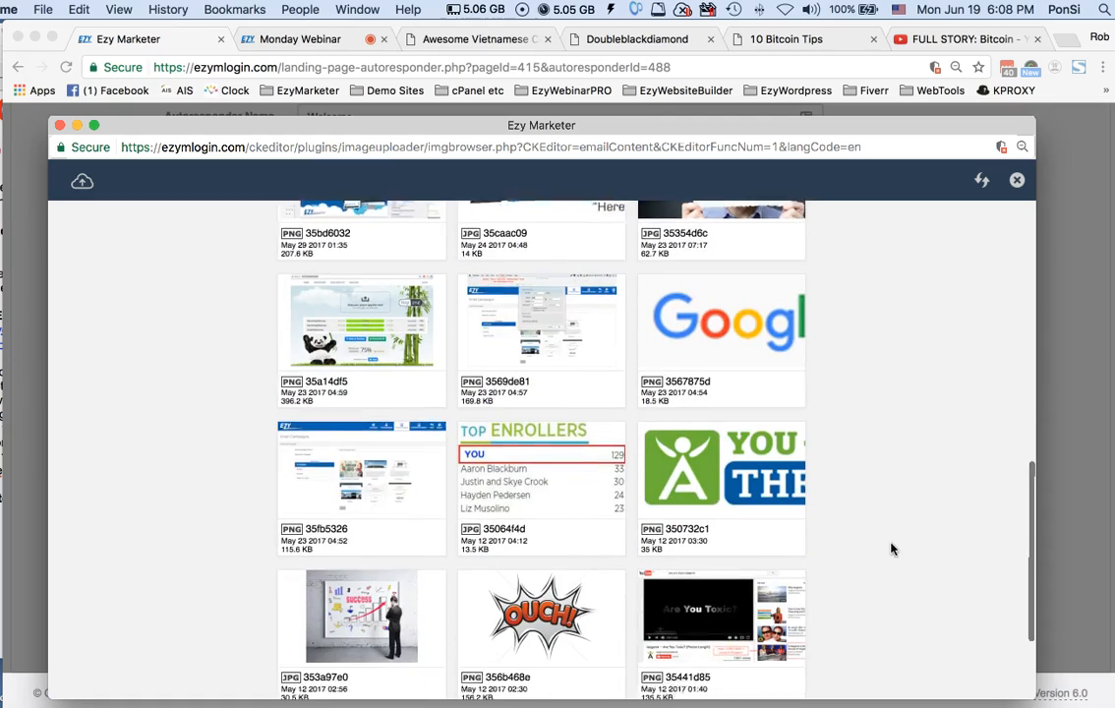
pyautogui.scroll(20, 892, 549)
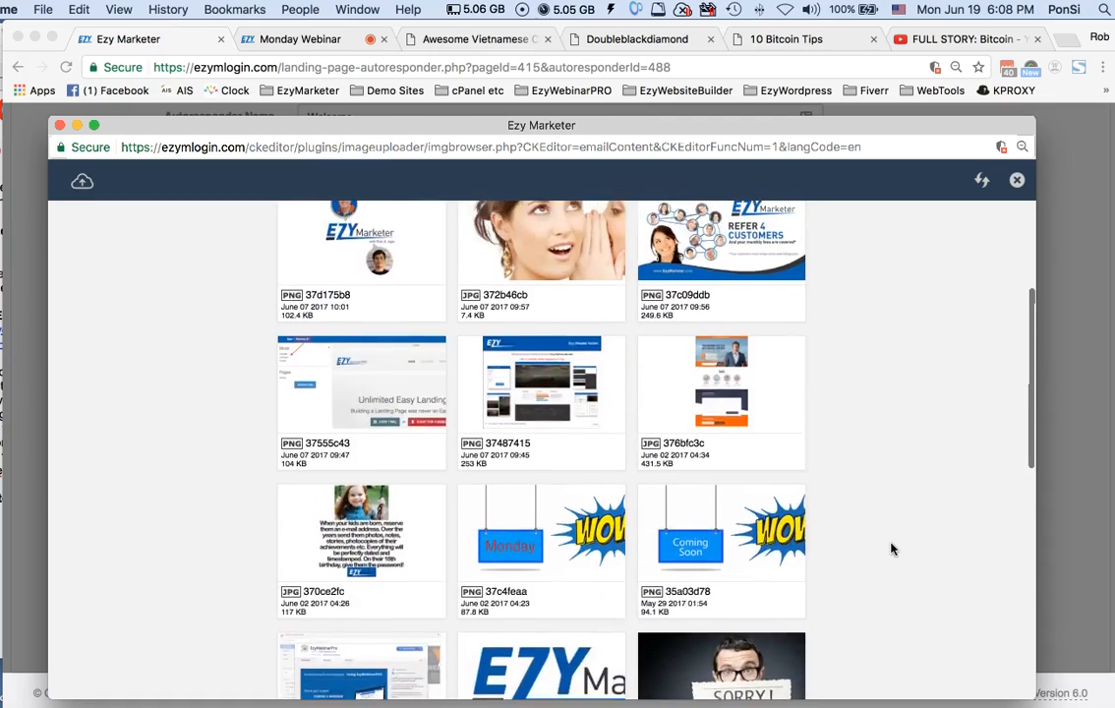
pyautogui.scroll(3, 891, 549)
pyautogui.click(159, 321)
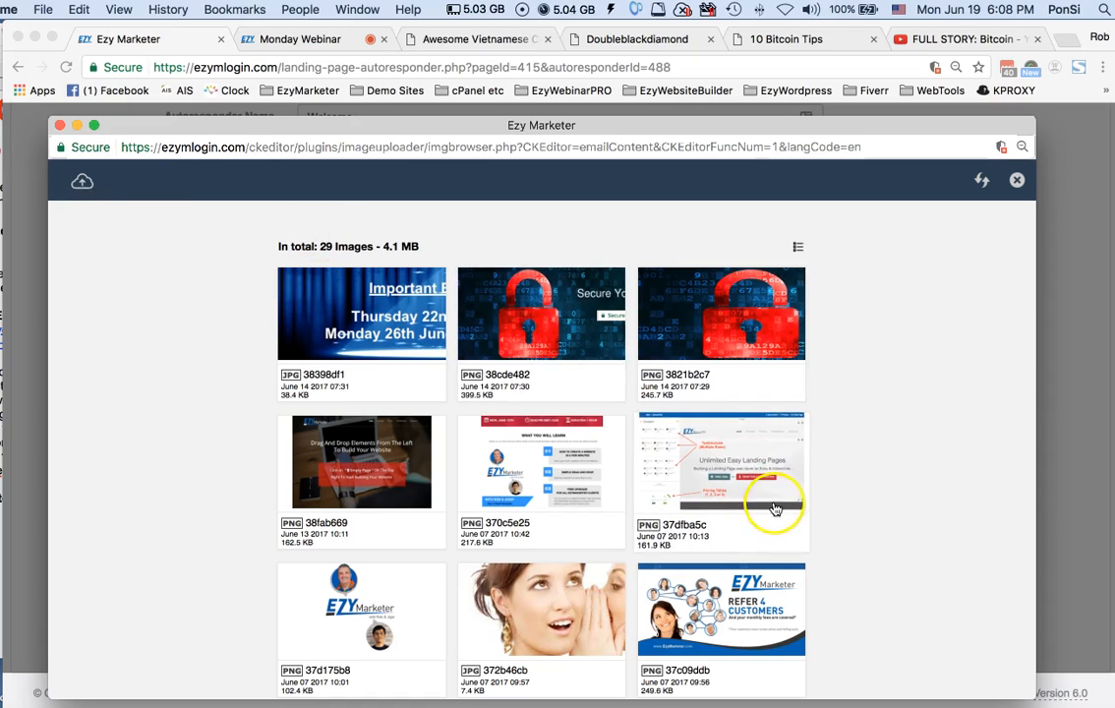
# Preview the red padlock image 38cde482 reading "Secure Your Website NOW" and insert it into the email content
pyautogui.click(536, 322)
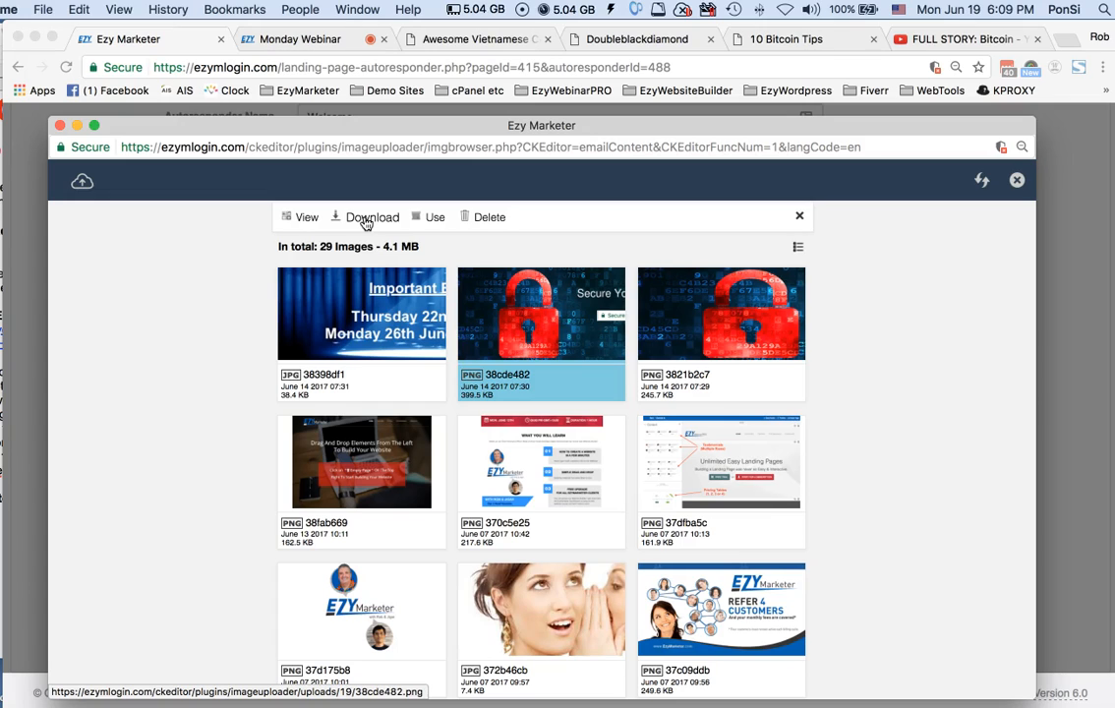
pyautogui.click(293, 217)
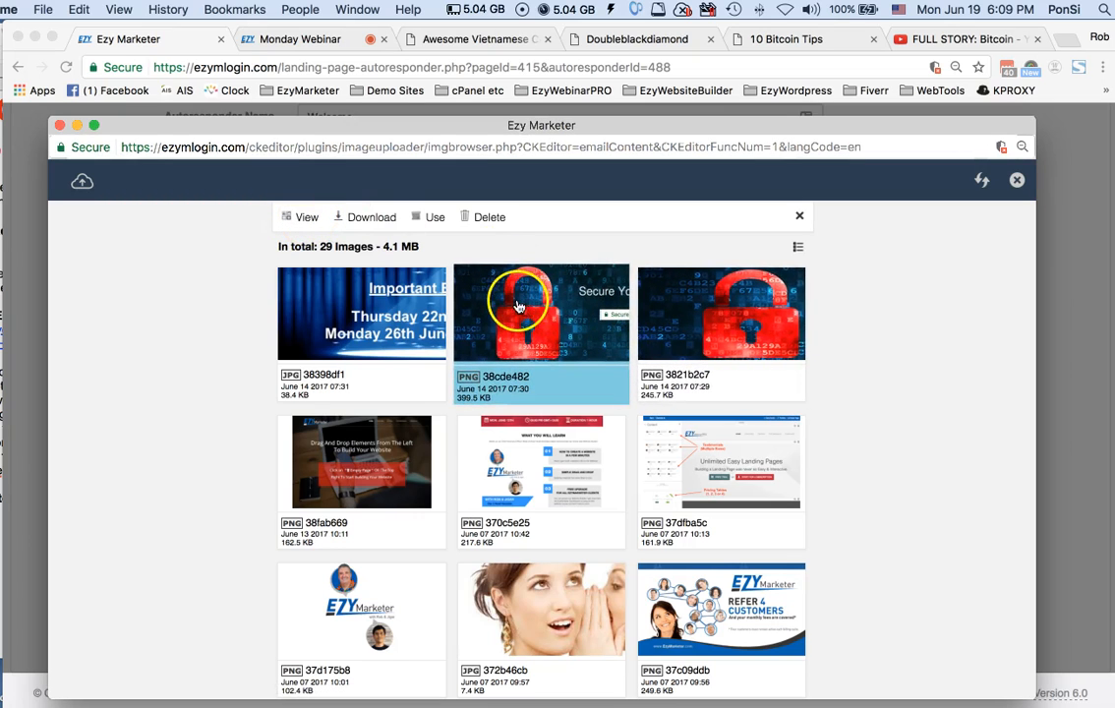
pyautogui.click(300, 218)
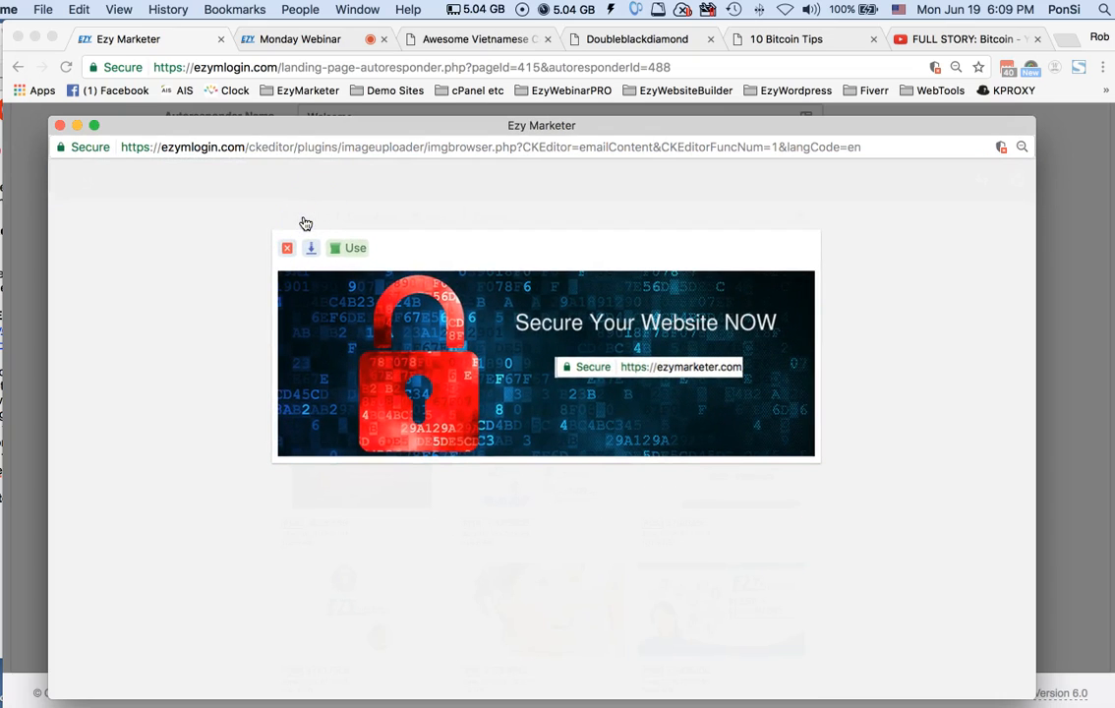
pyautogui.click(349, 250)
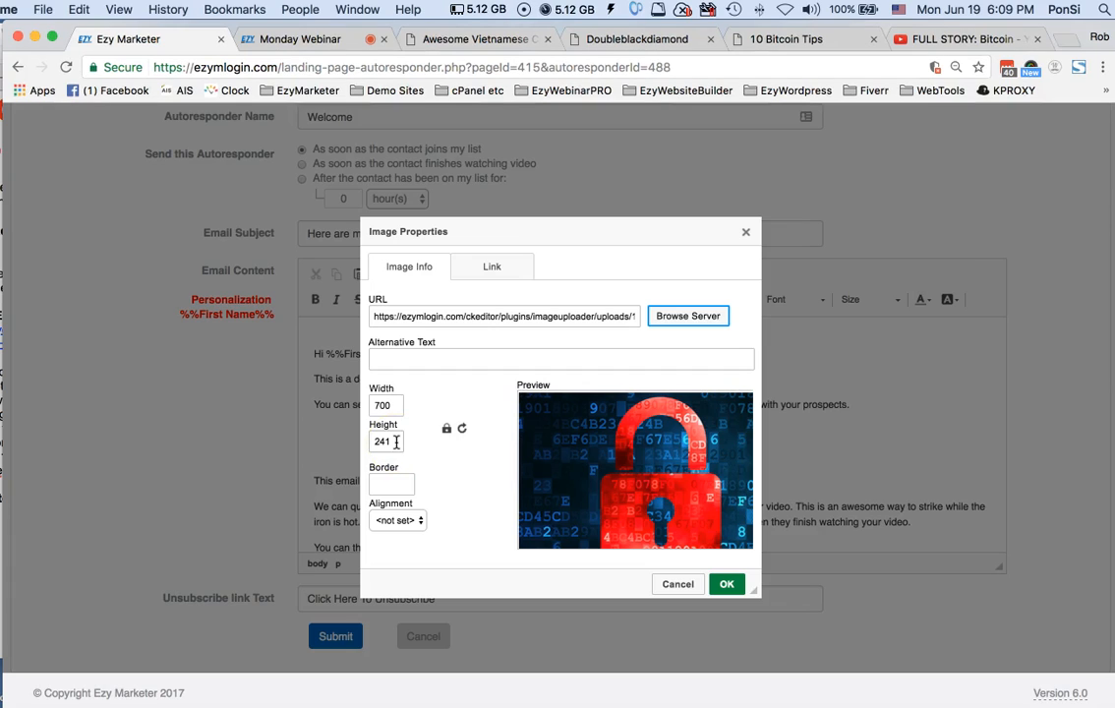
pyautogui.click(396, 404)
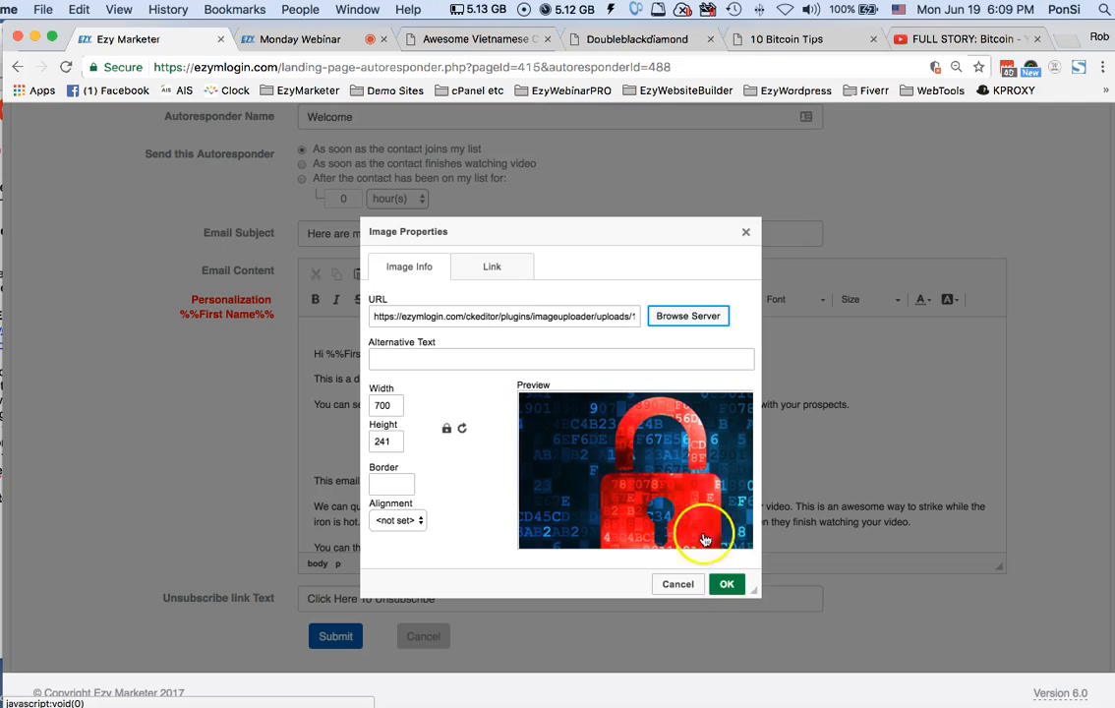
pyautogui.click(729, 586)
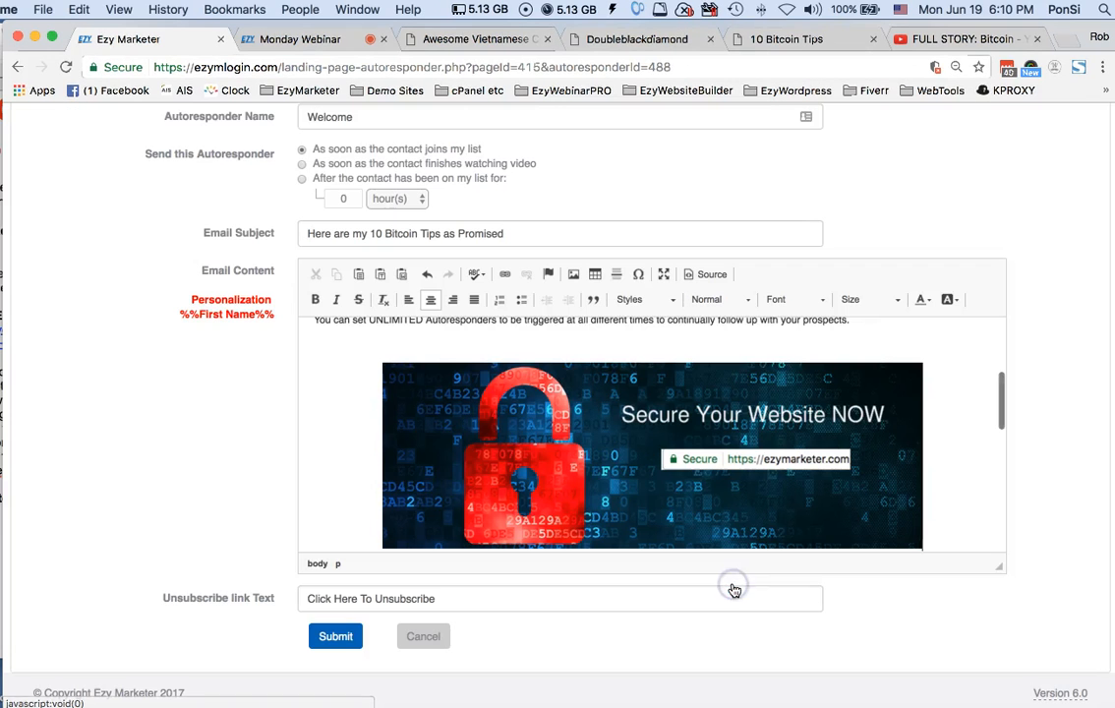
# Change the unsubscribe link text to "Click Here If you no longer want to hear from me"
pyautogui.scroll(2, 777, 526)
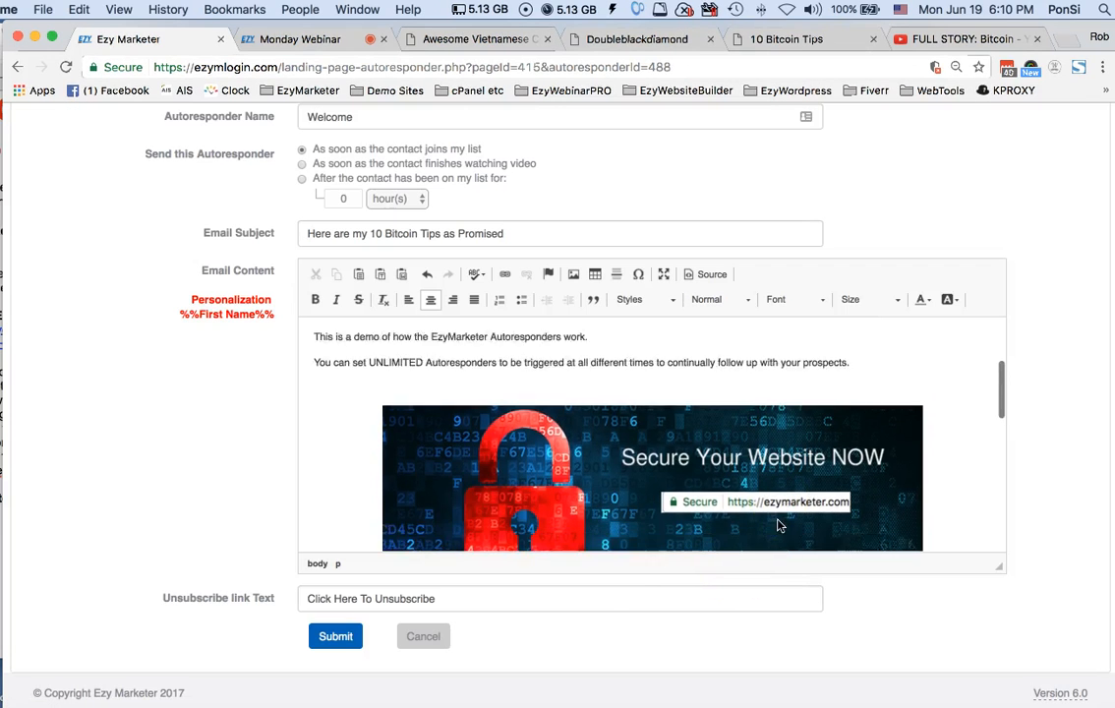
pyautogui.scroll(-3, 776, 526)
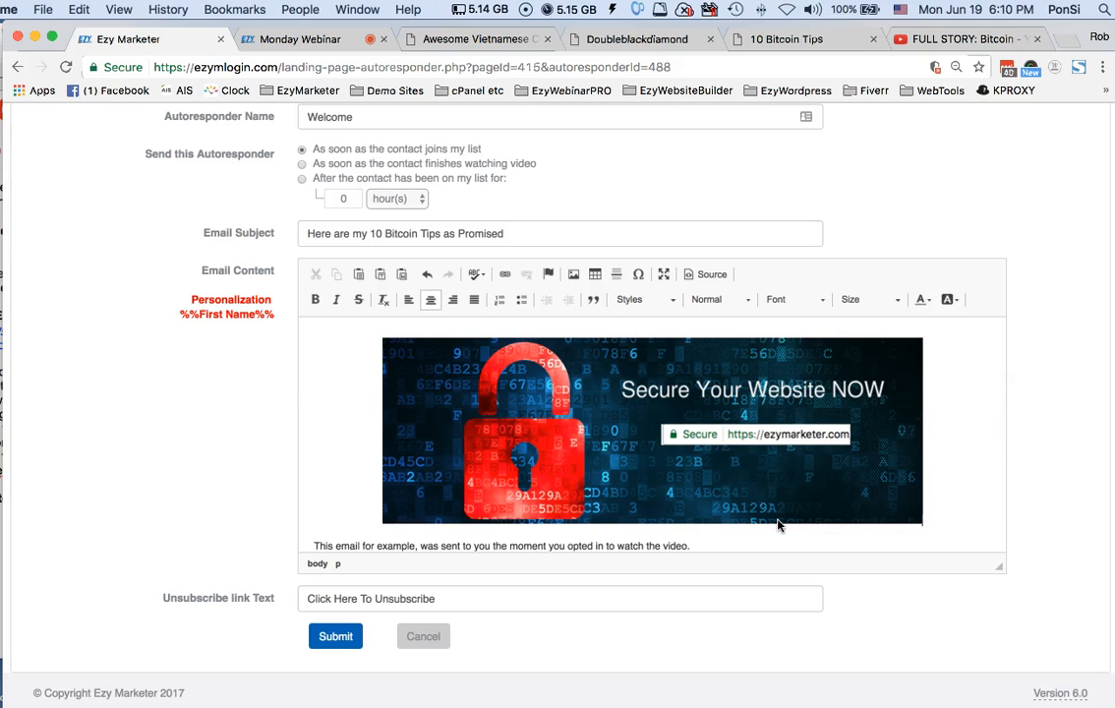
pyautogui.scroll(-4, 777, 526)
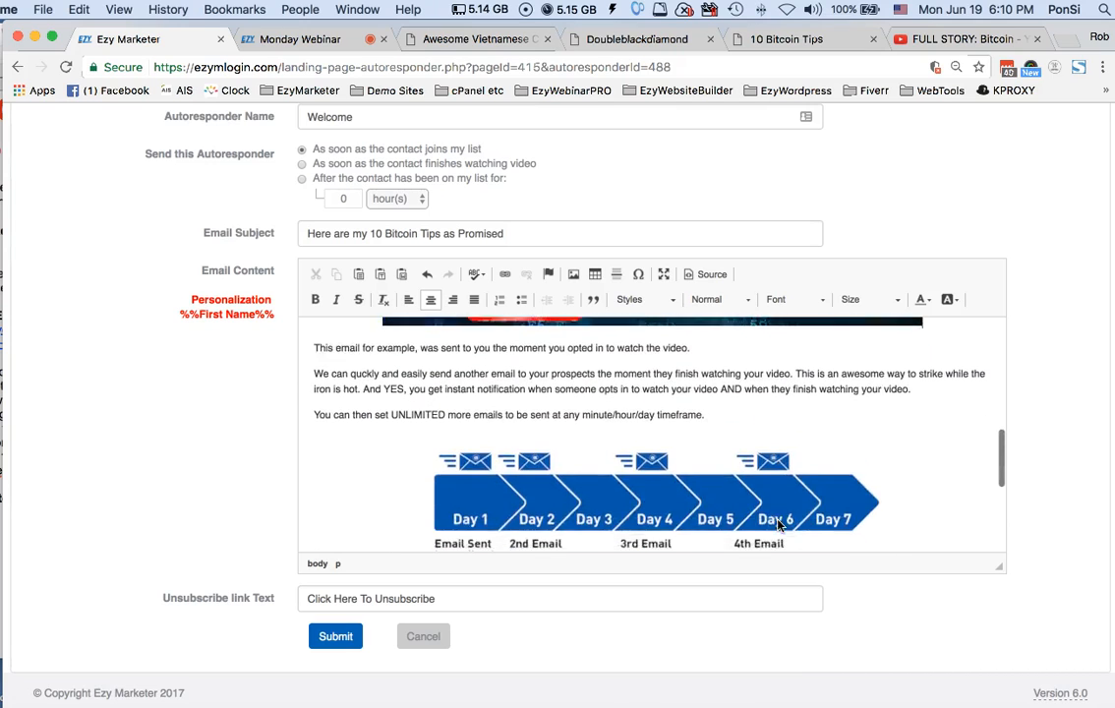
pyautogui.scroll(4, 777, 526)
pyautogui.scroll(-4, 776, 526)
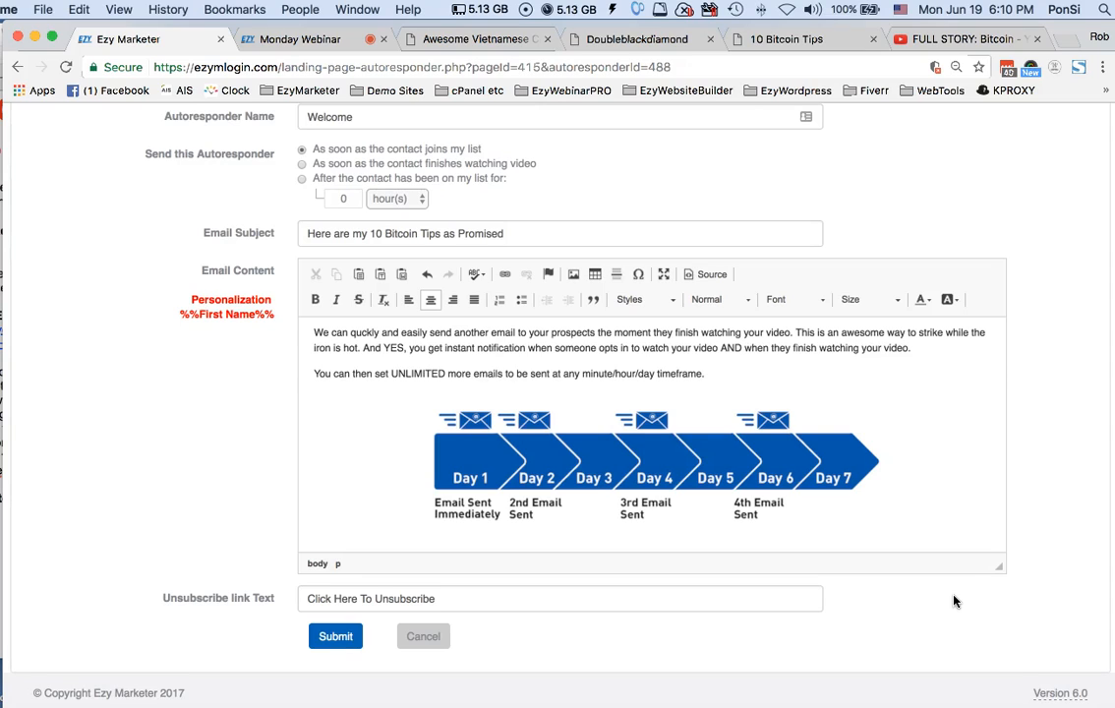
pyautogui.click(337, 600)
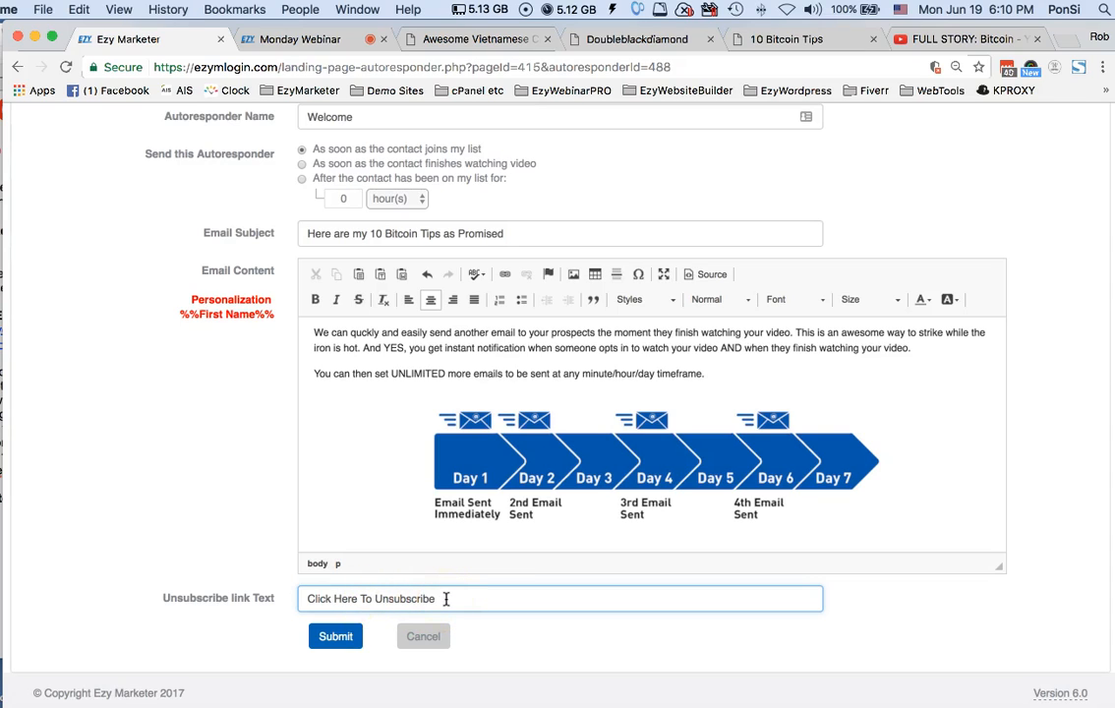
pyautogui.moveTo(445, 598); pyautogui.dragTo(363, 595)
pyautogui.write('if you no ')
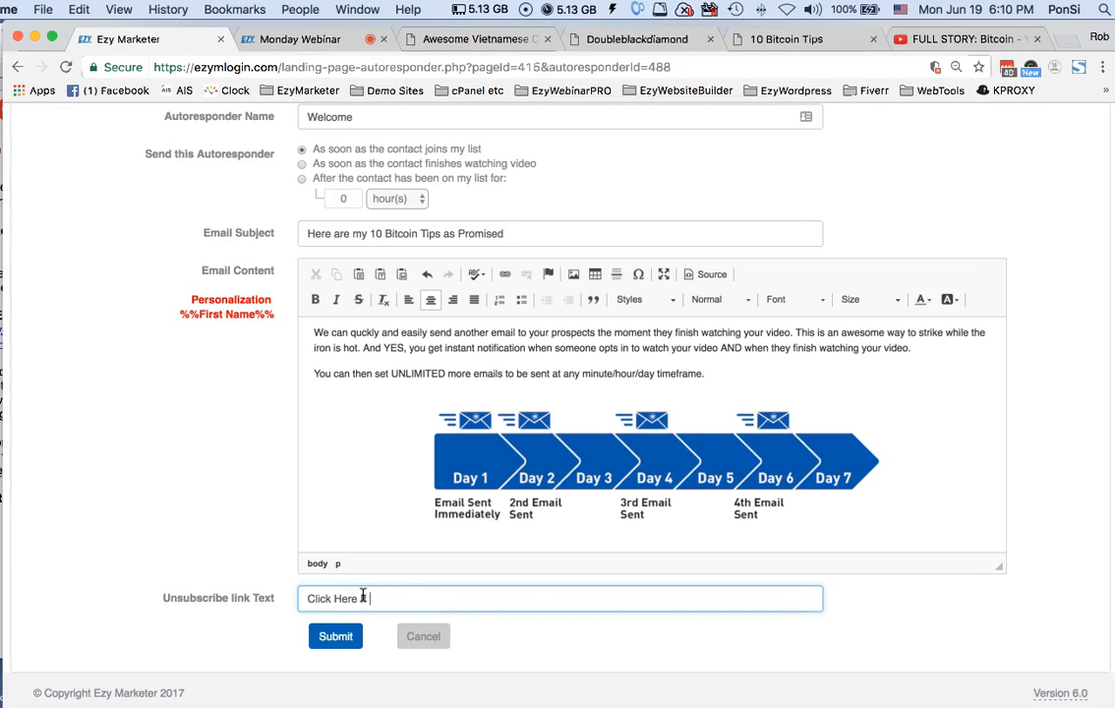
pyautogui.write('longer want to hear from me')
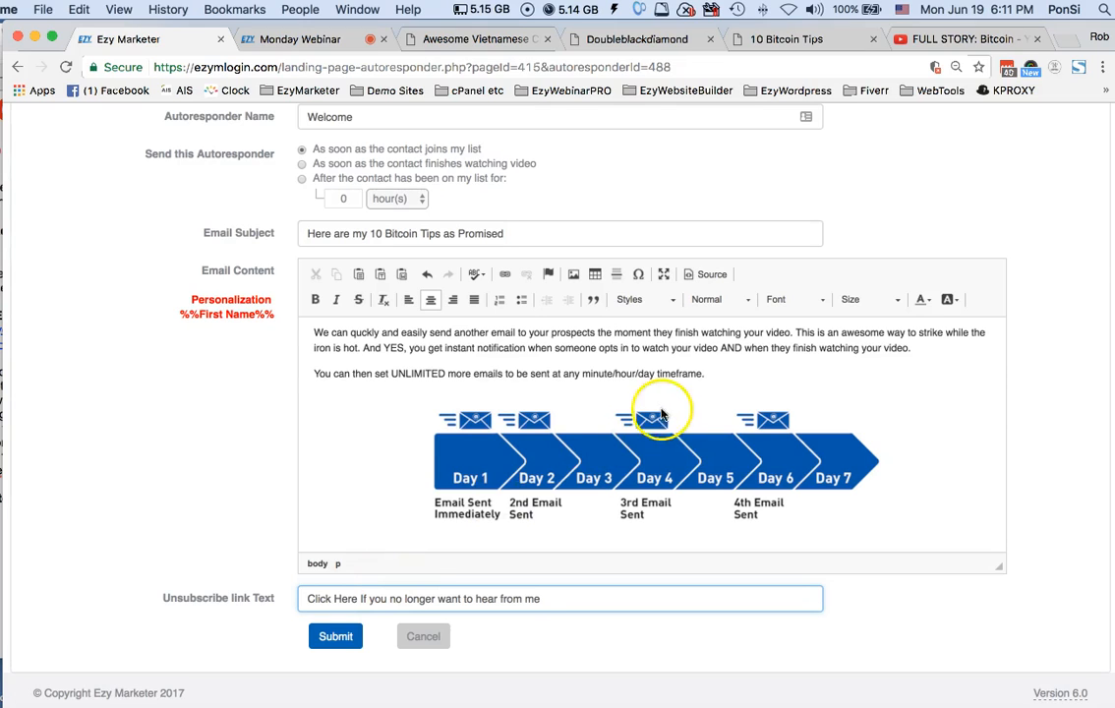
# Set the Welcome autoresponder to be sent as soon as the contact finishes watching the video
pyautogui.scroll(3, 668, 395)
pyautogui.scroll(5, 667, 395)
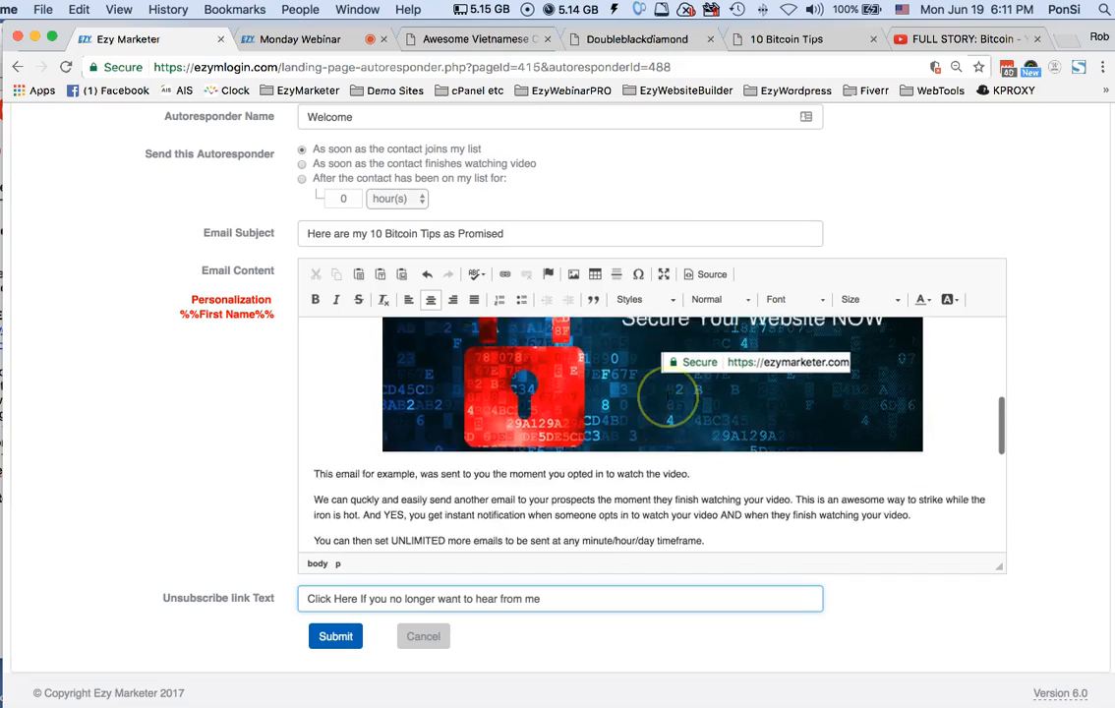
pyautogui.scroll(1, 537, 178)
pyautogui.scroll(2, 537, 178)
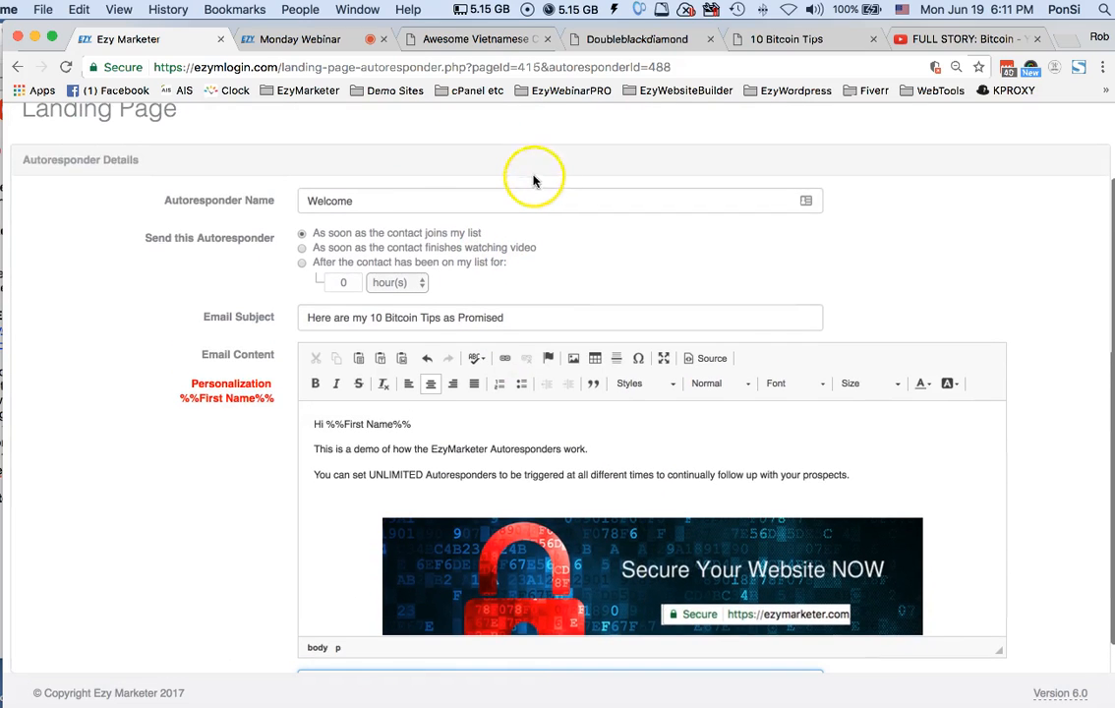
pyautogui.click(302, 248)
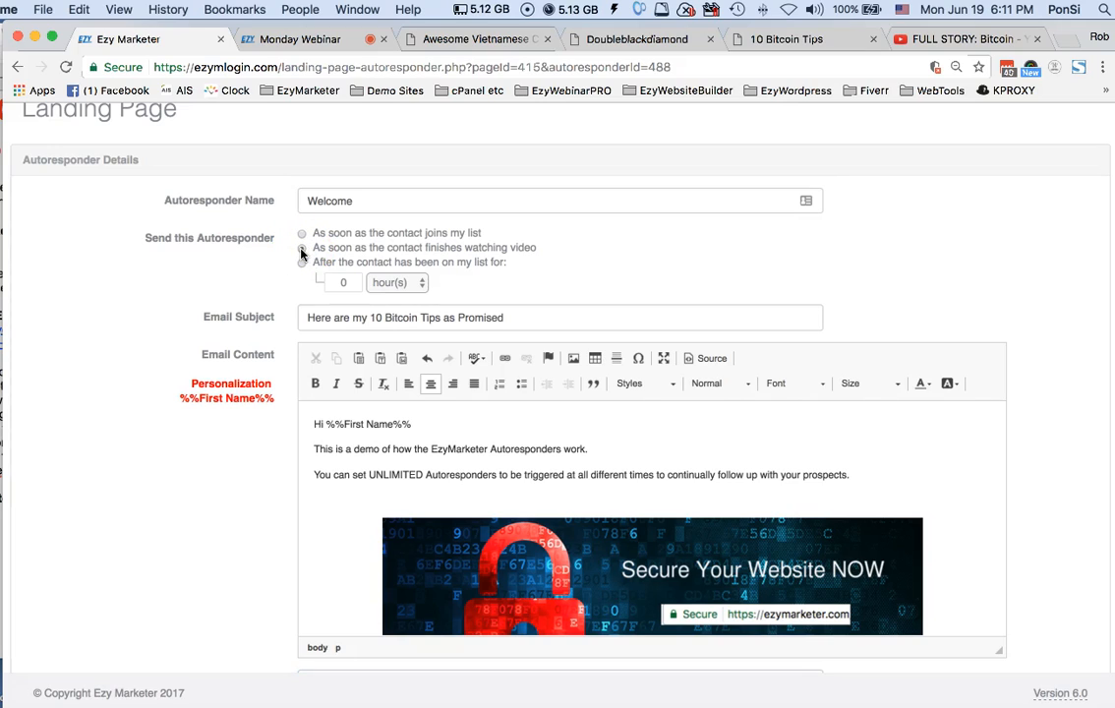
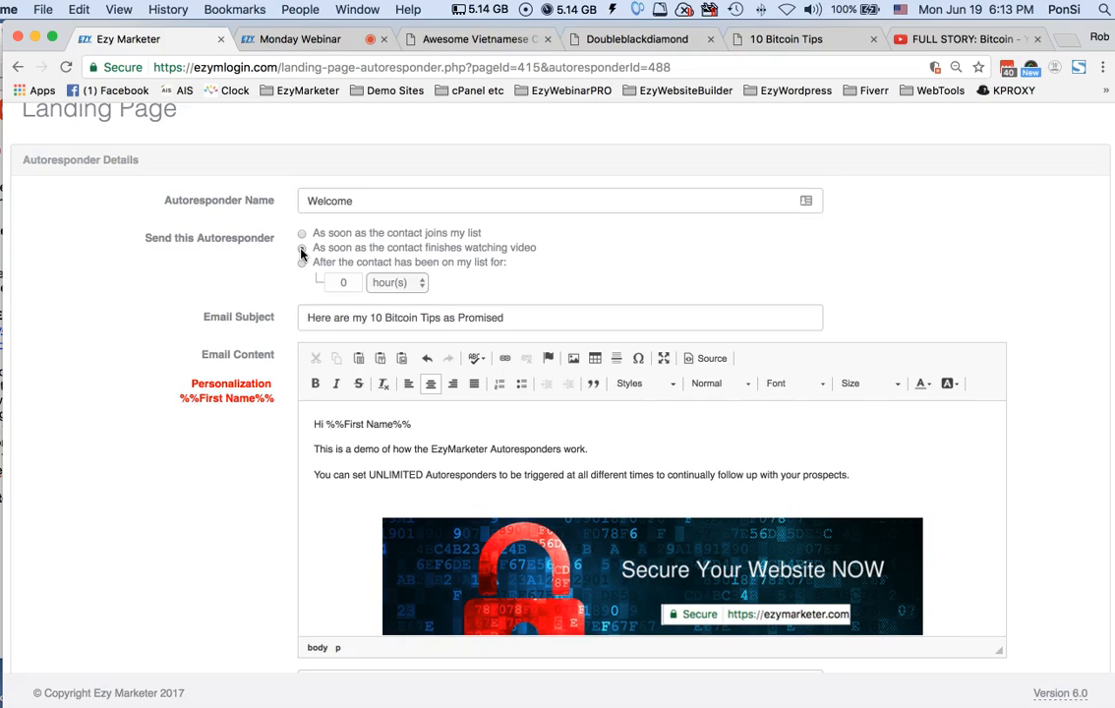
pyautogui.click(302, 249)
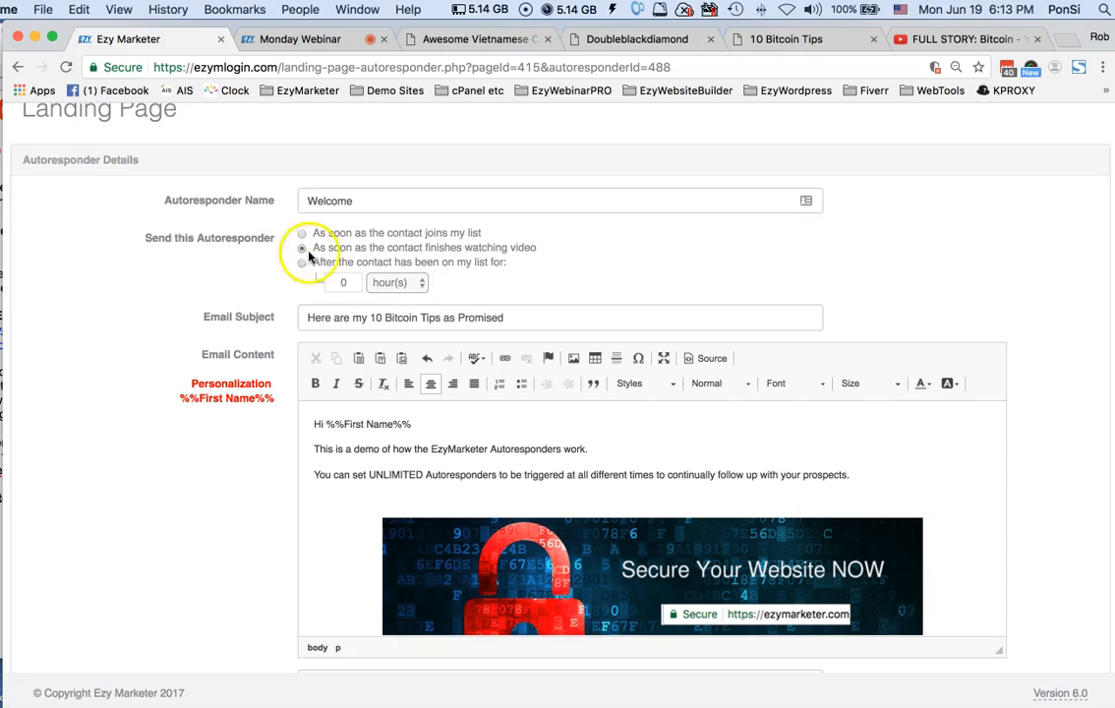
pyautogui.click(302, 263)
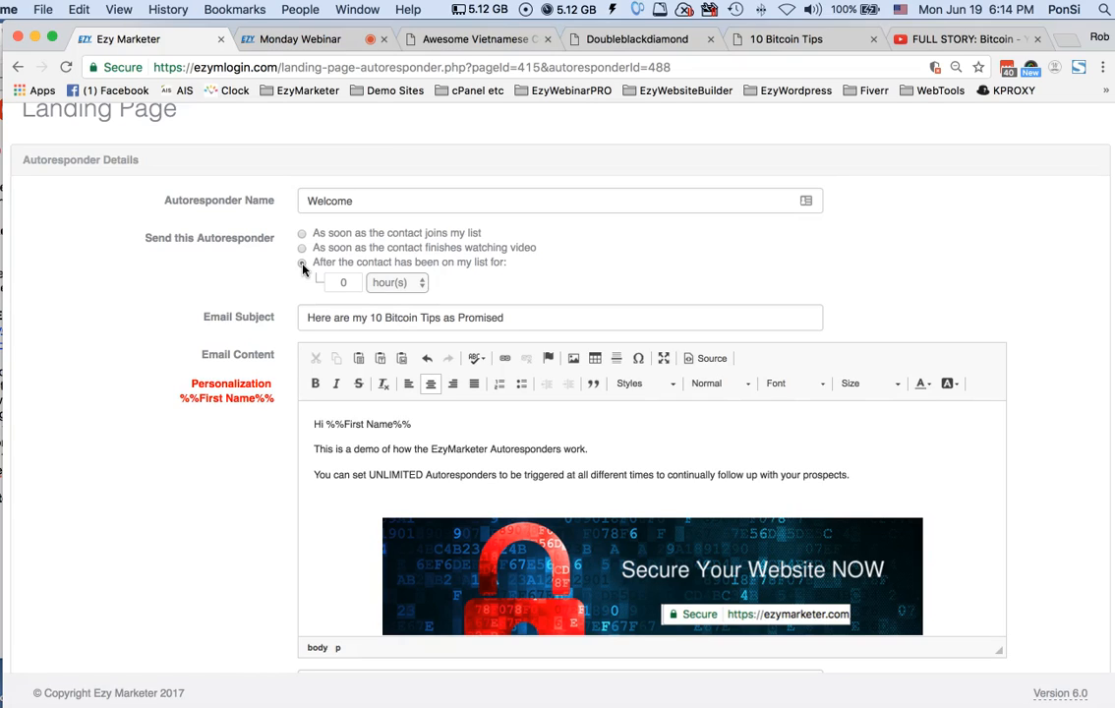
pyautogui.click(303, 265)
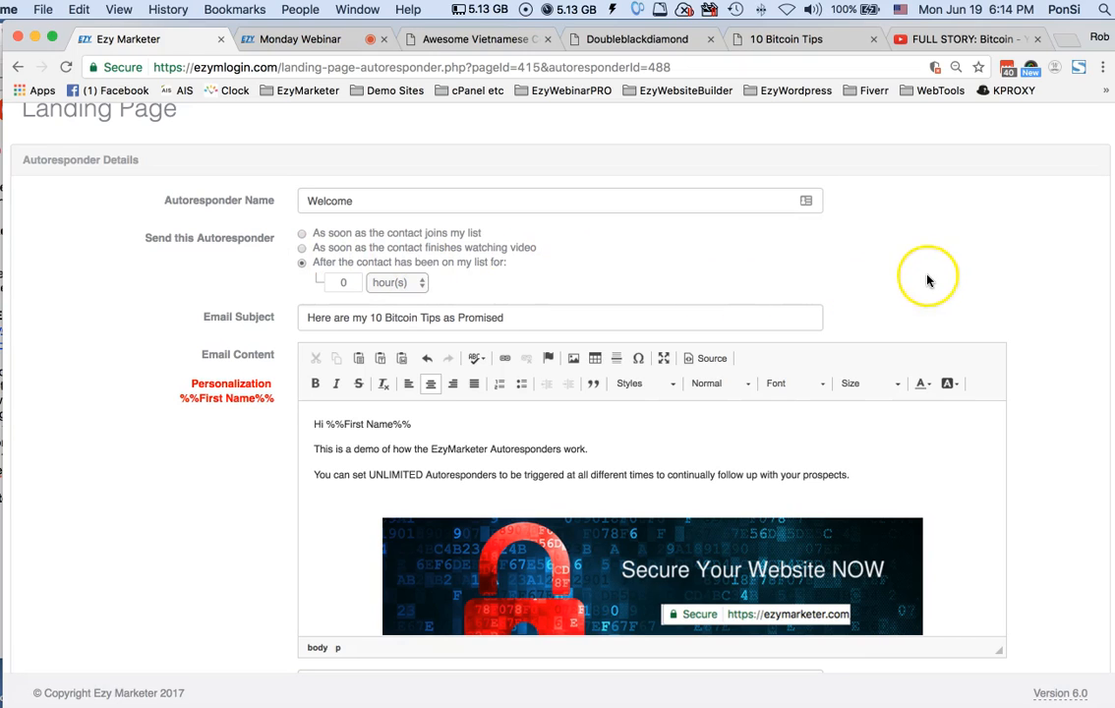
pyautogui.scroll(-2, 927, 281)
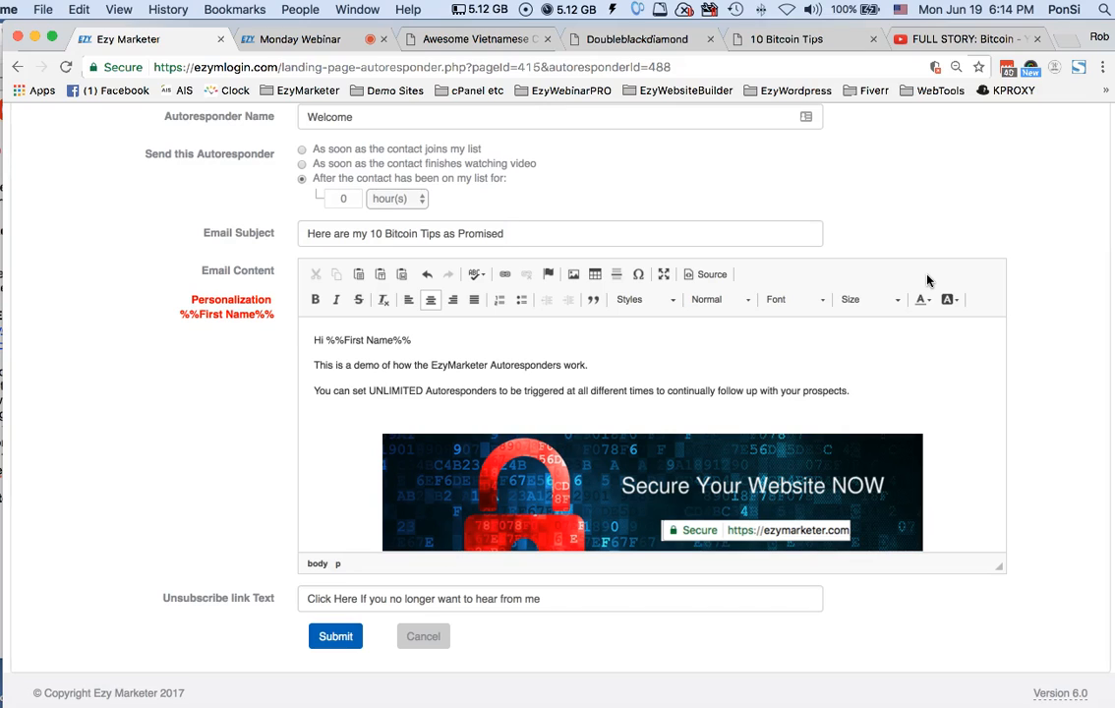
pyautogui.click(424, 637)
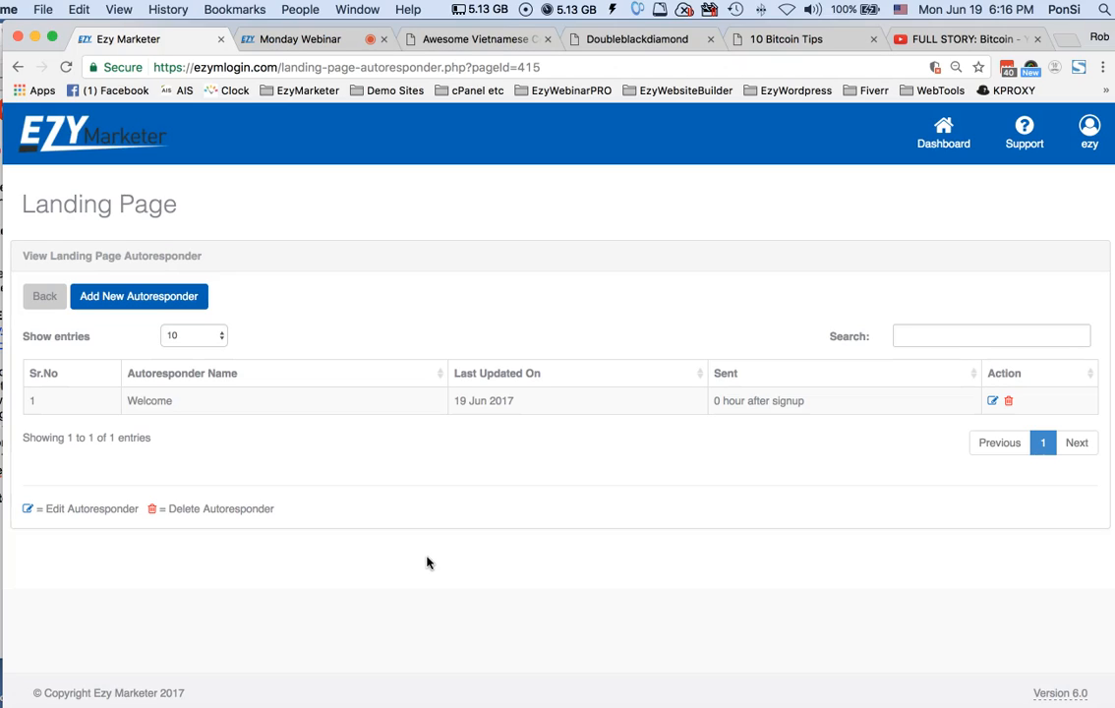
# Return to the video landing page list and open the SEO details of the Monday Test page
pyautogui.click(53, 300)
pyautogui.click(52, 300)
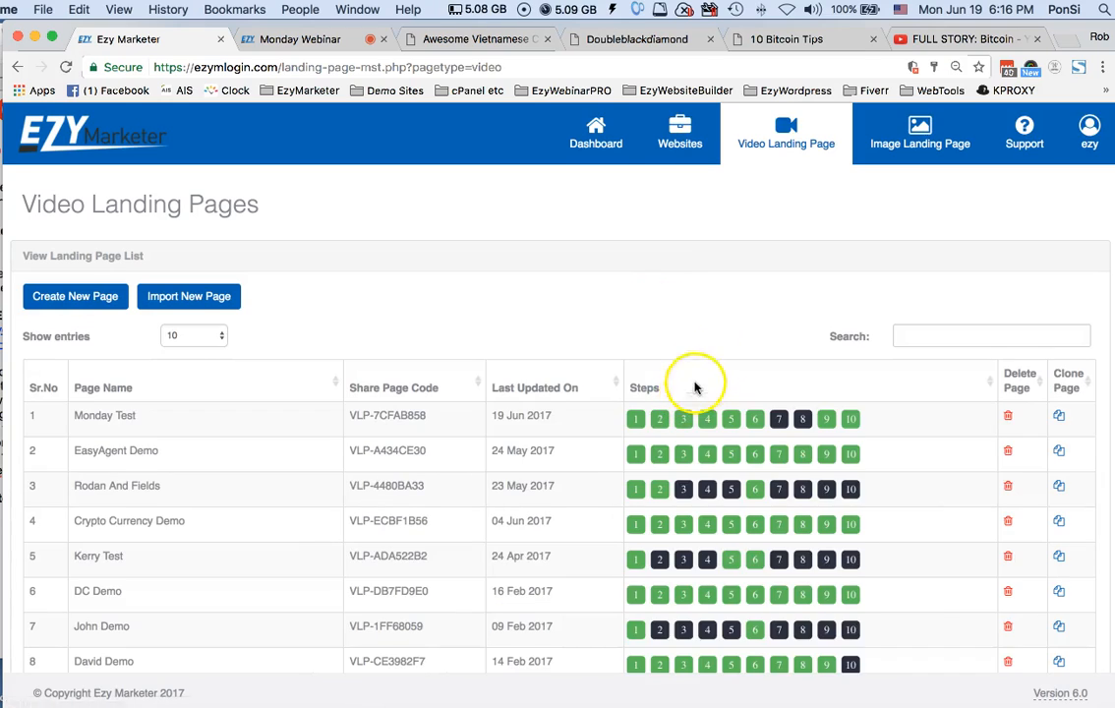
pyautogui.scroll(-1, 708, 379)
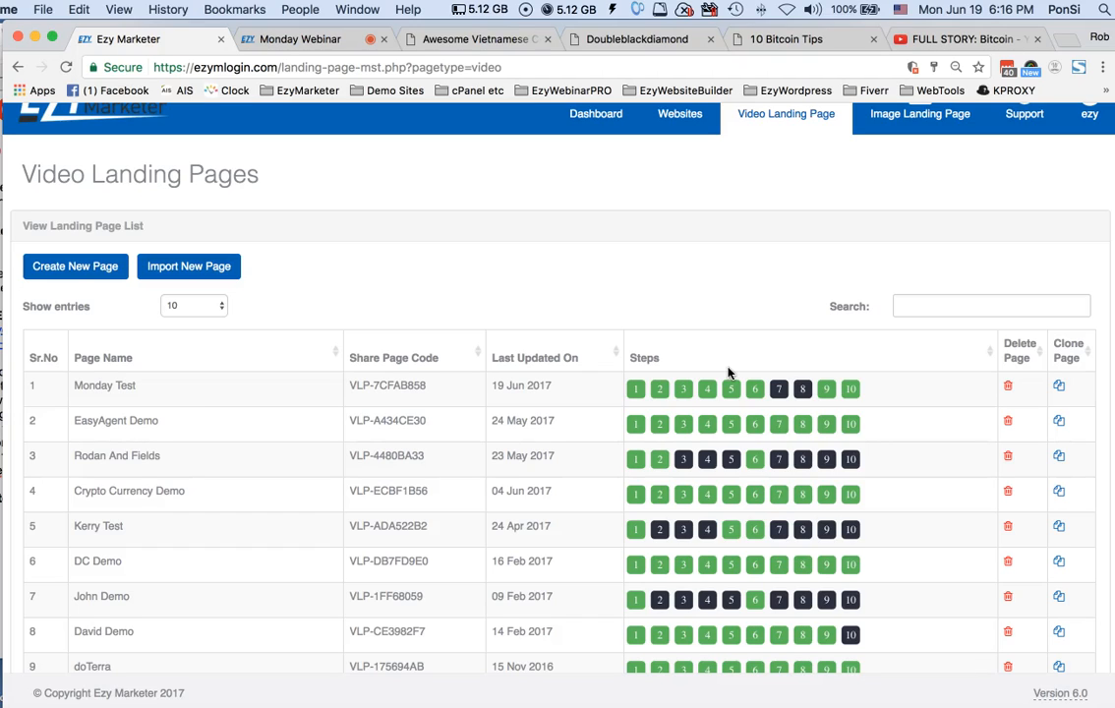
pyautogui.click(730, 389)
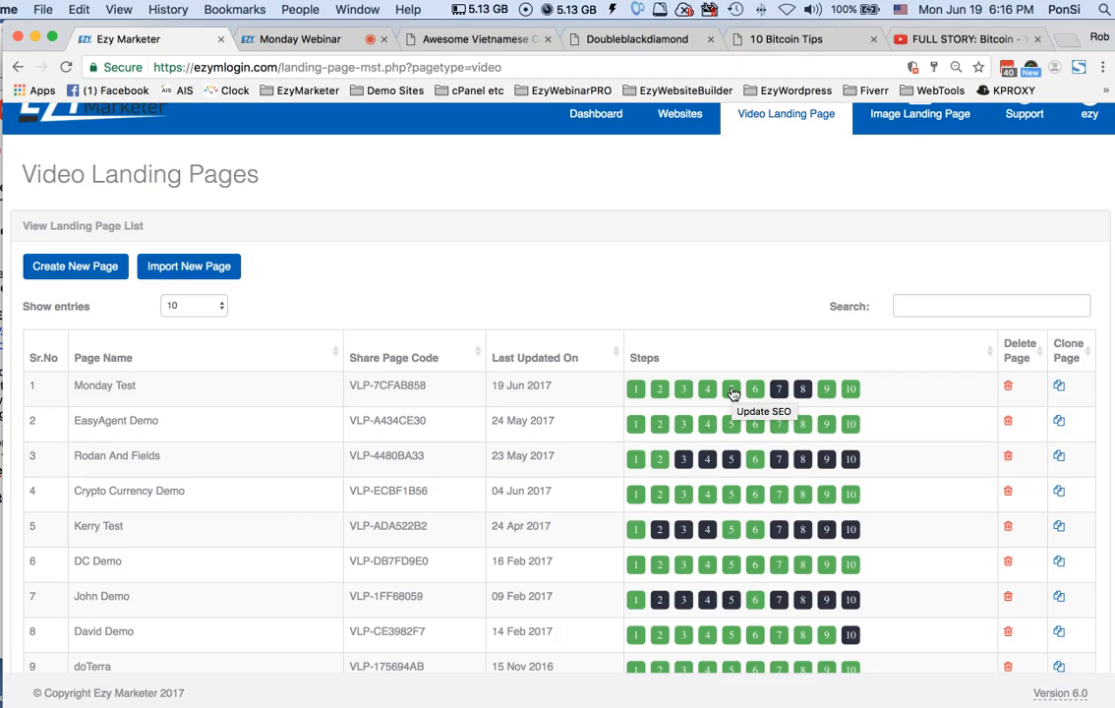
pyautogui.click(730, 390)
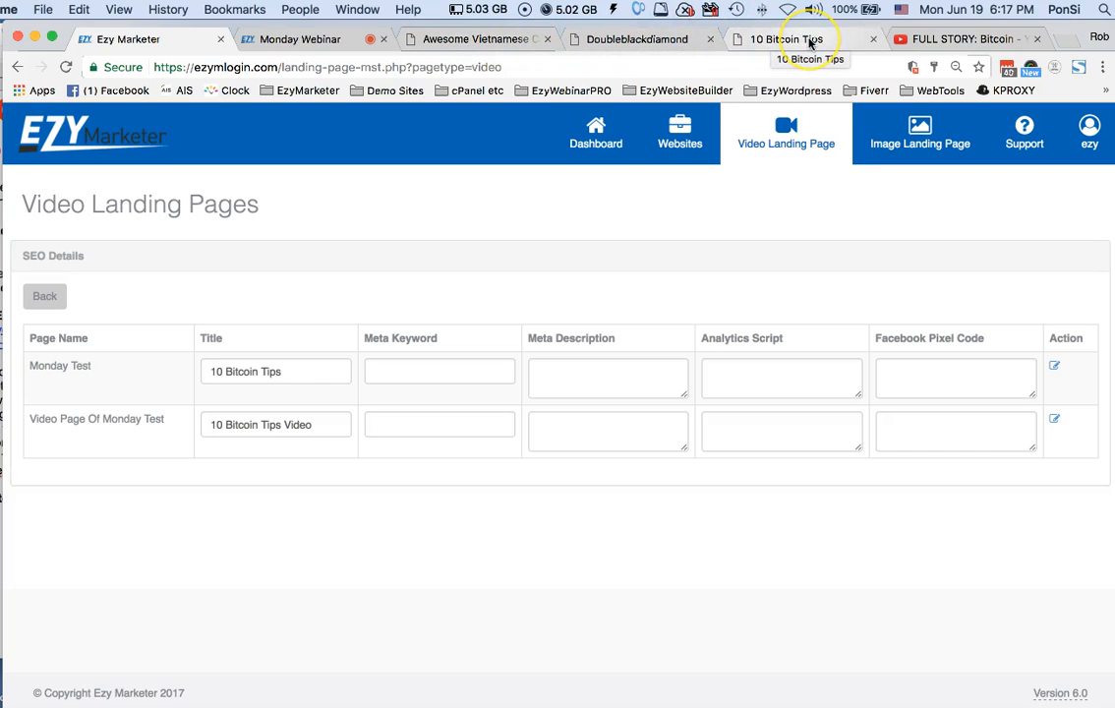
# Change the Monday Test page's SEO title to "99 Bitcoin Tips"
pyautogui.click(309, 373)
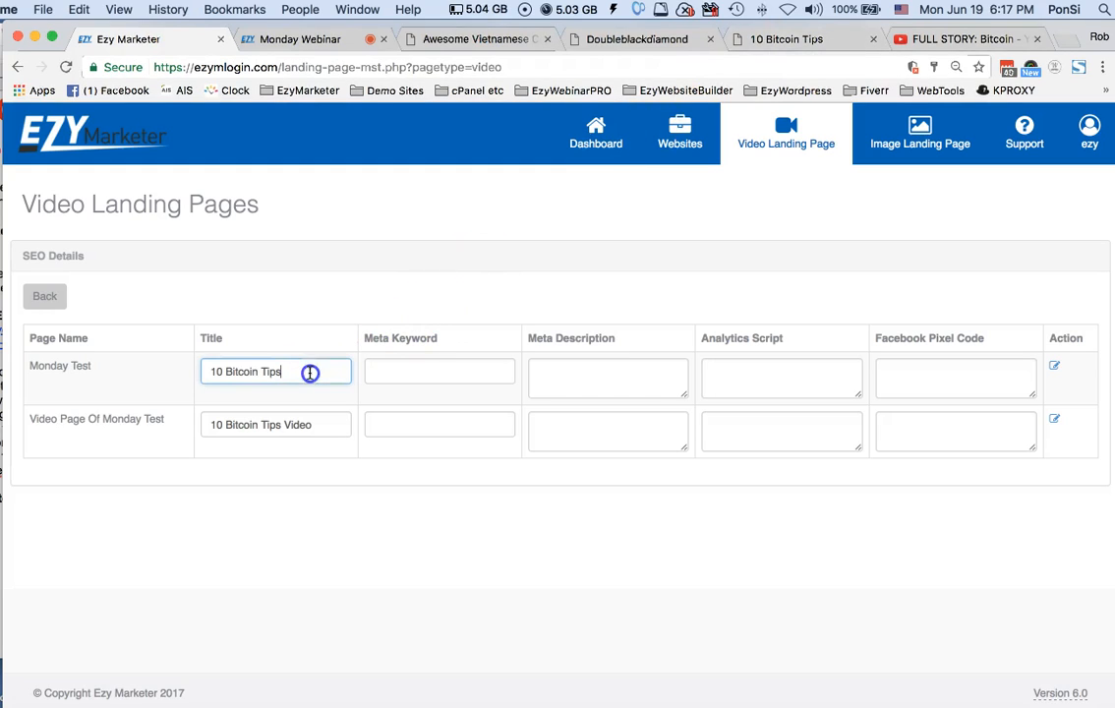
pyautogui.click(763, 41)
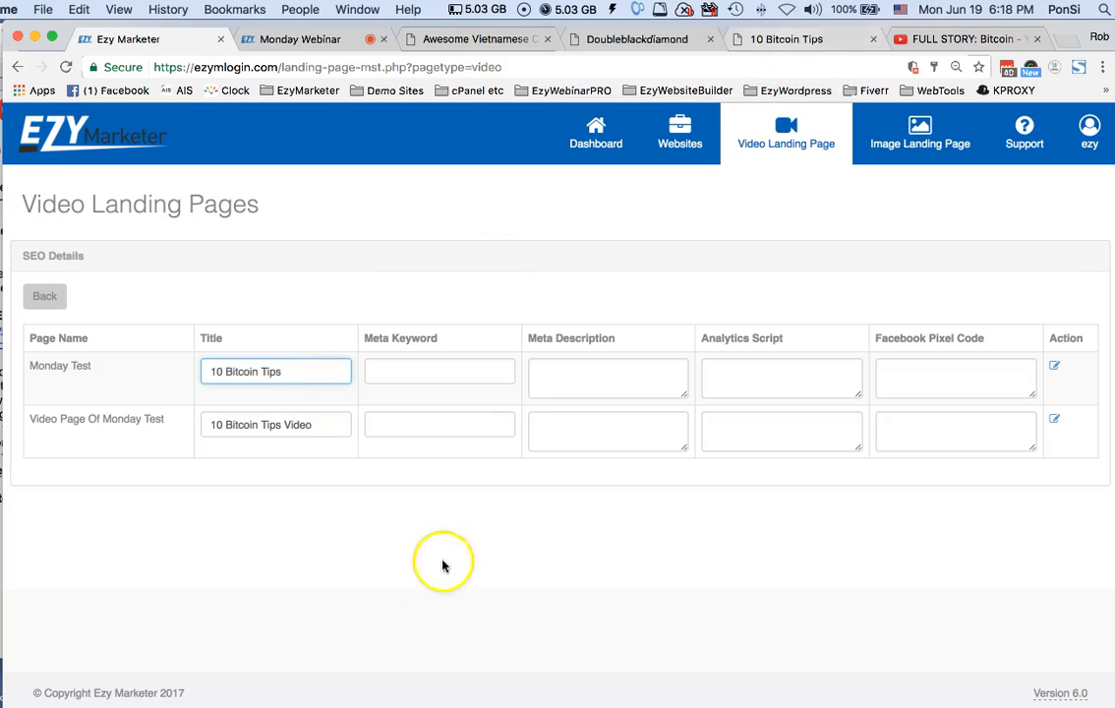
pyautogui.click(222, 372)
pyautogui.press('BackSpace')
pyautogui.press('BackSpace')
pyautogui.write('99')
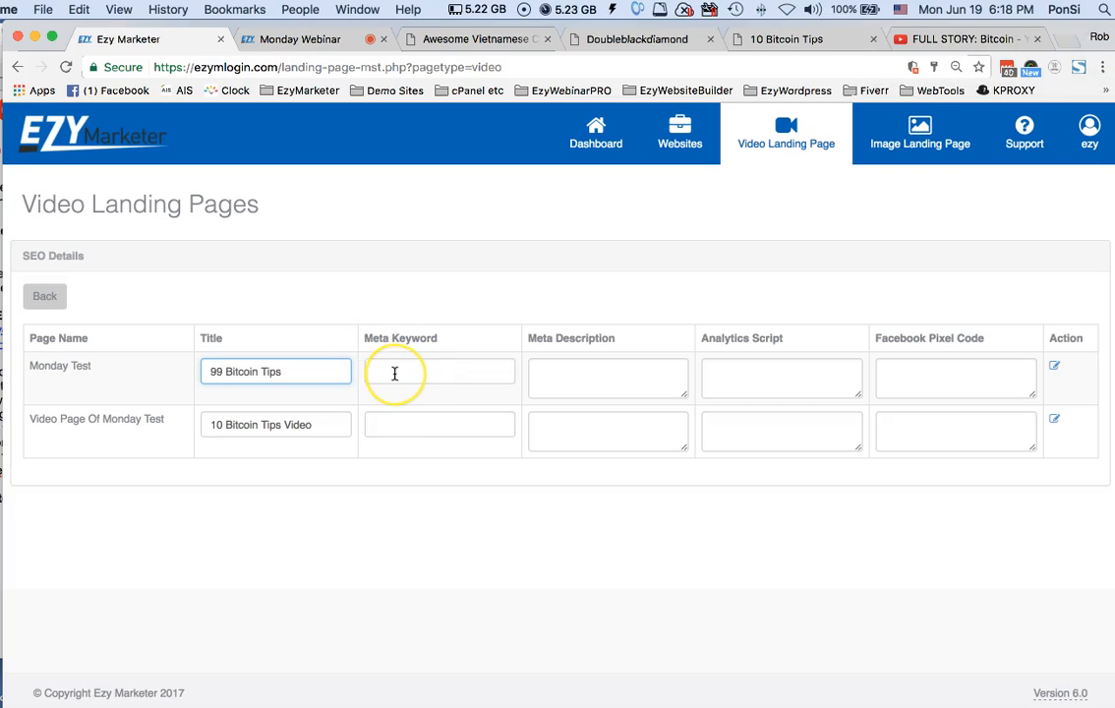
# Save the SEO details of both Monday Test and its video page, and return to the landing page list
pyautogui.click(542, 377)
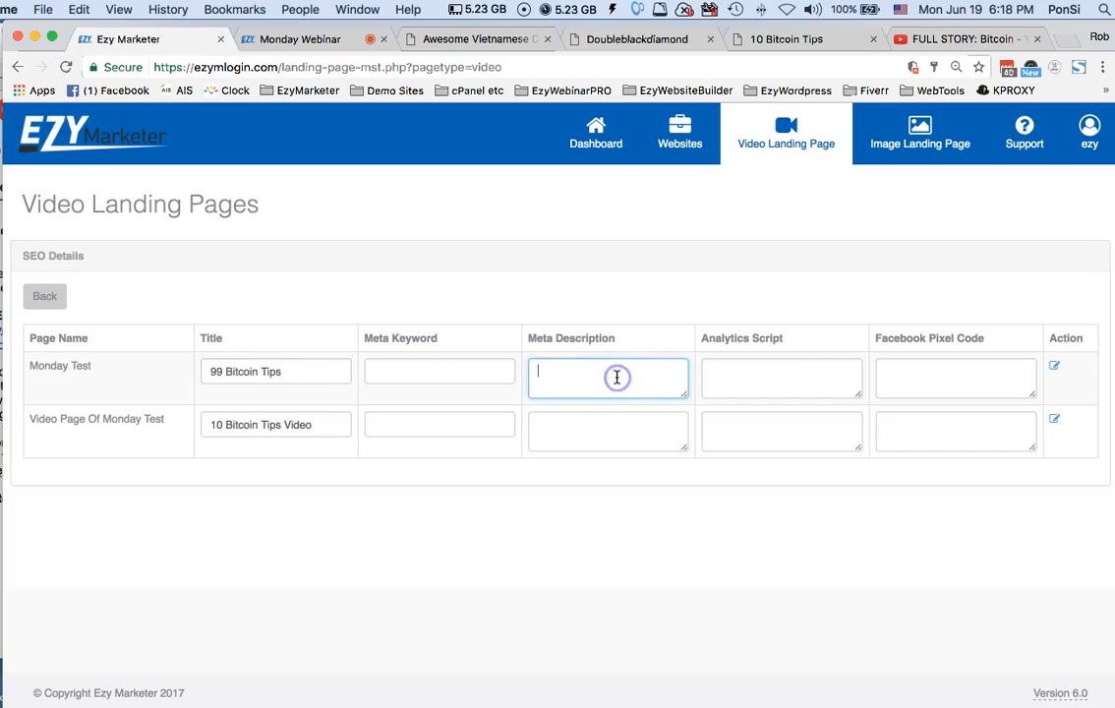
pyautogui.click(792, 375)
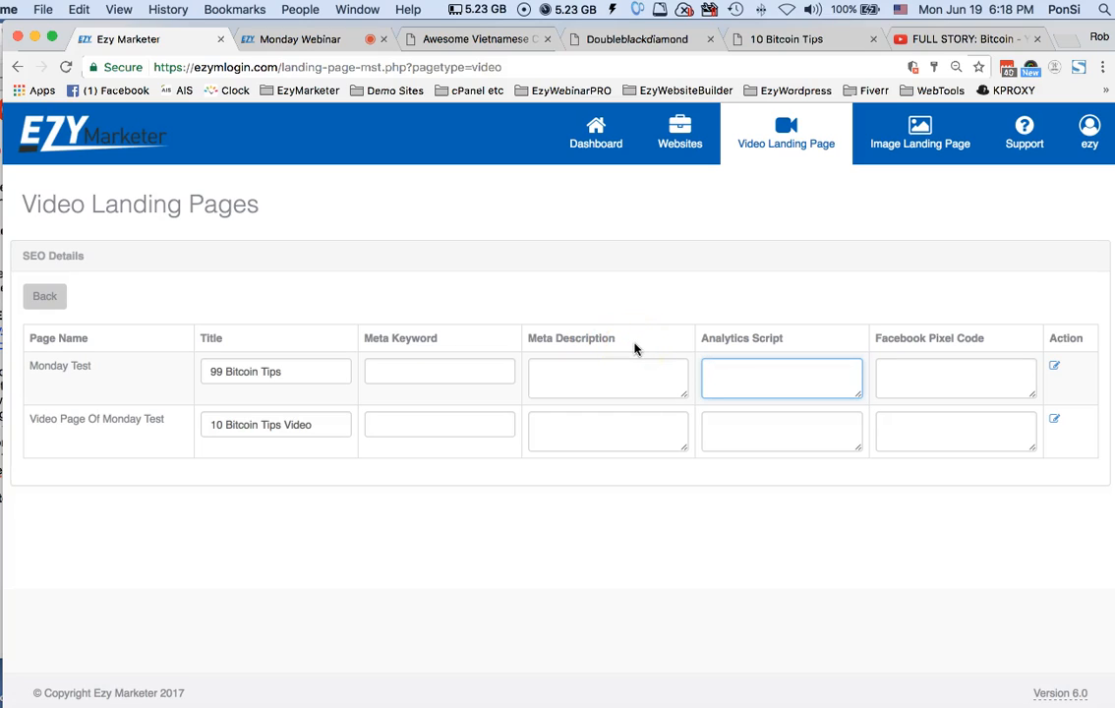
pyautogui.click(1053, 367)
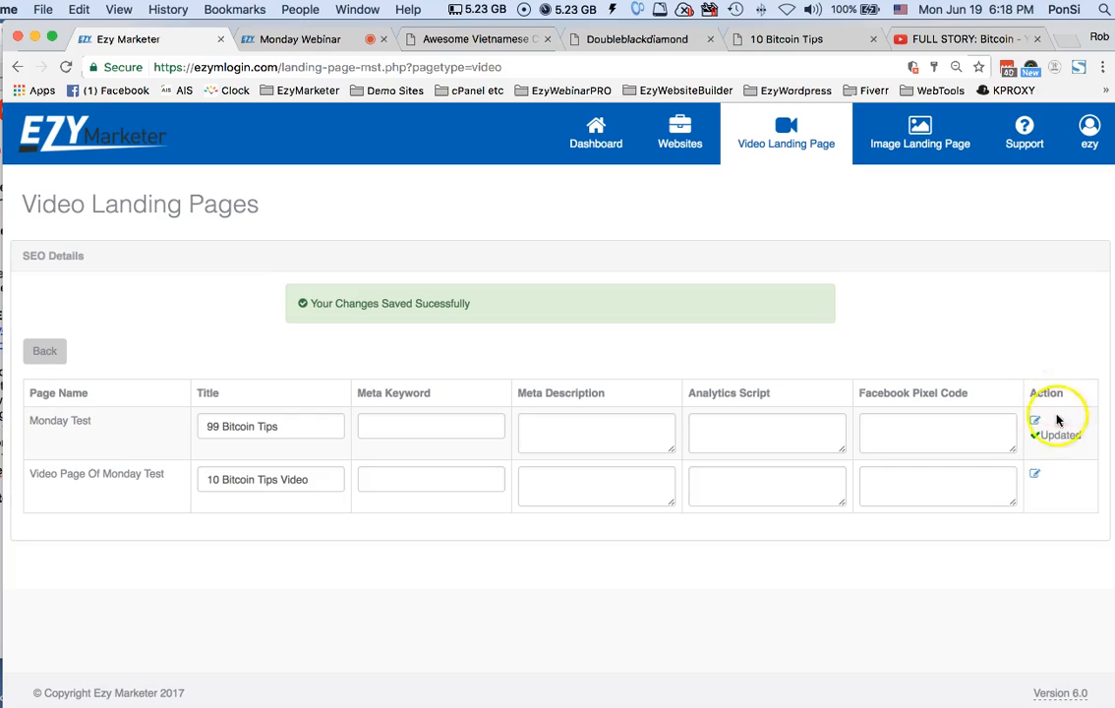
pyautogui.click(1035, 474)
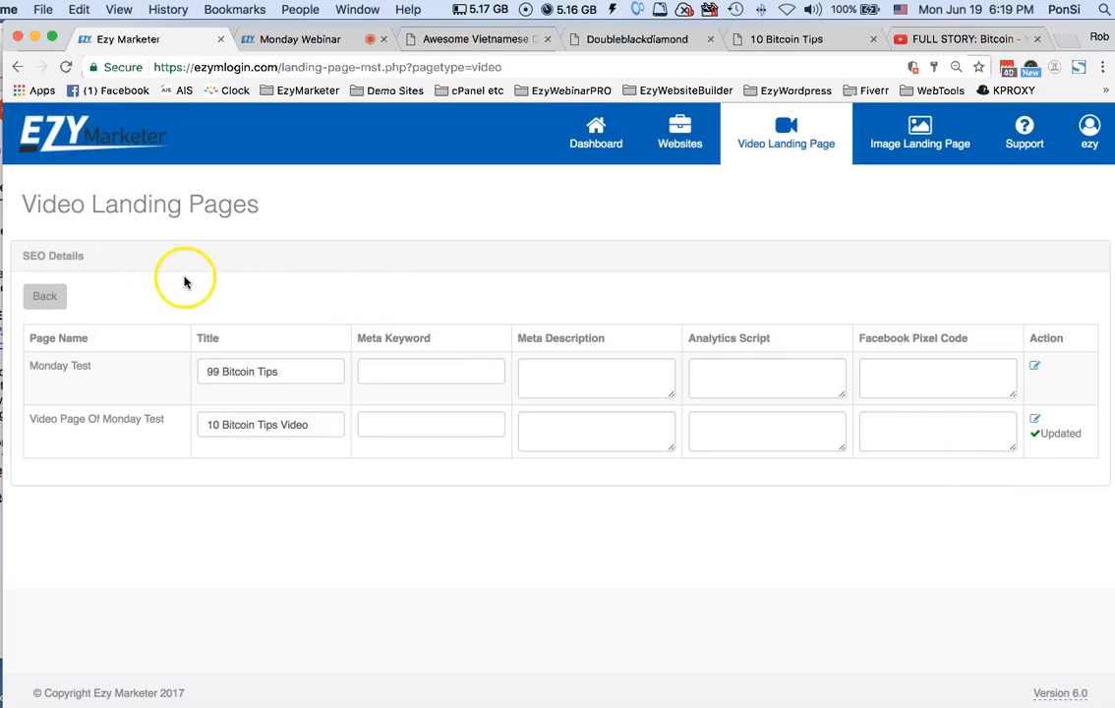
pyautogui.click(44, 296)
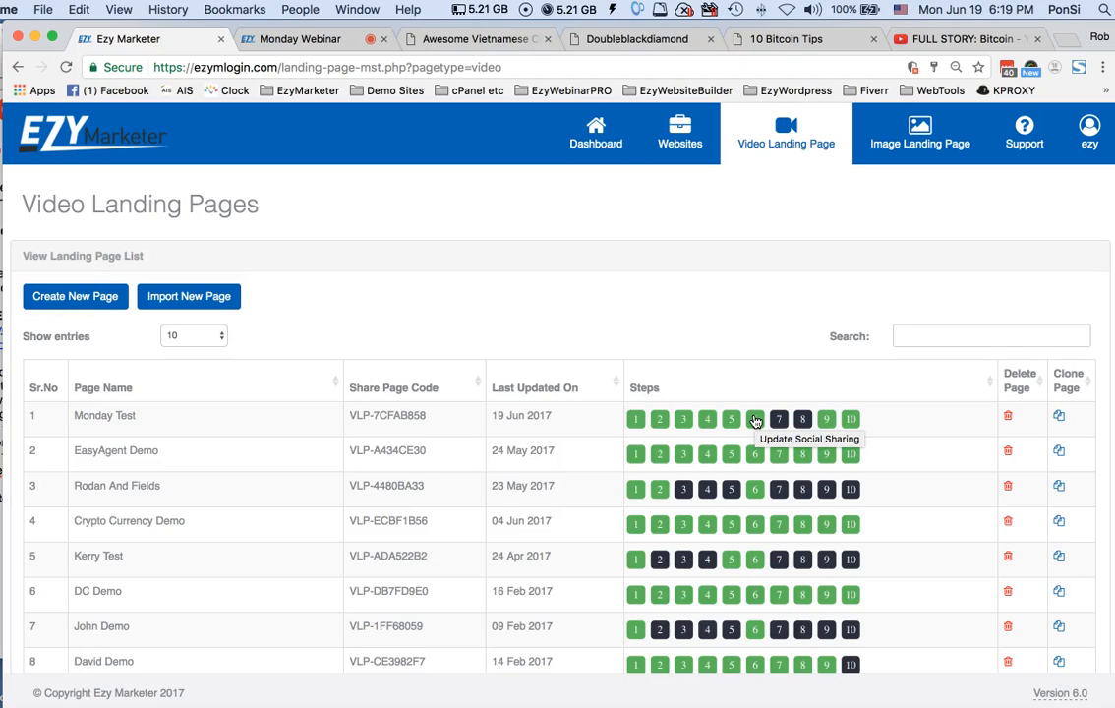
# Enable social sharing for the Monday Test page and submit the setting
pyautogui.click(755, 421)
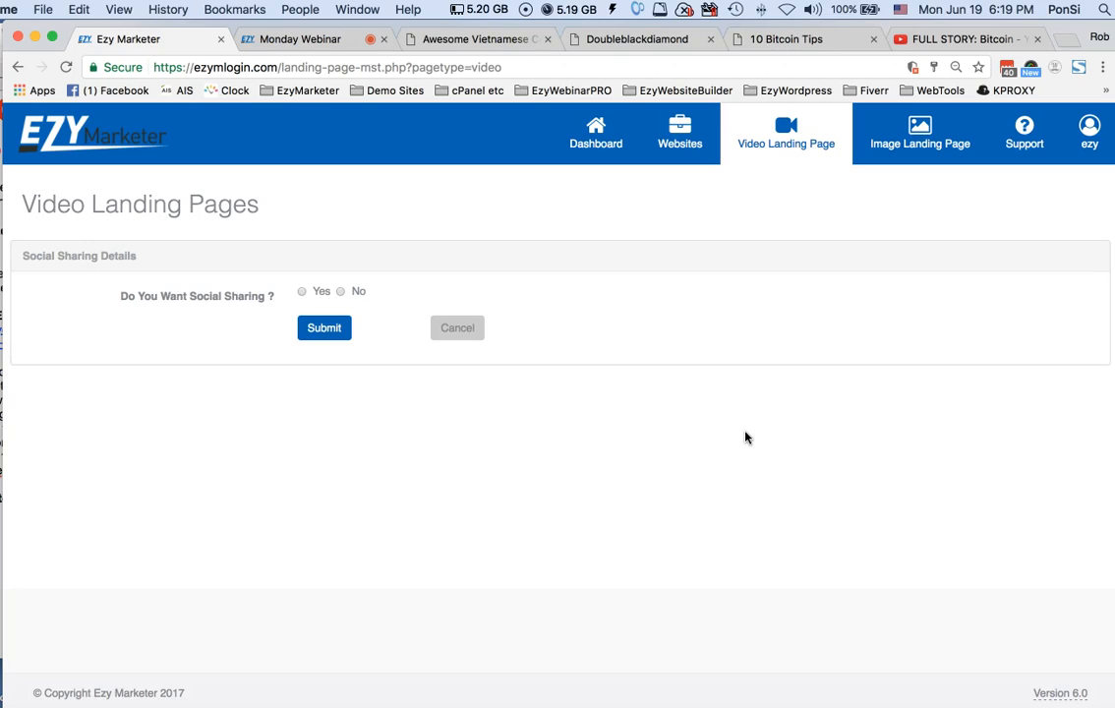
pyautogui.click(302, 293)
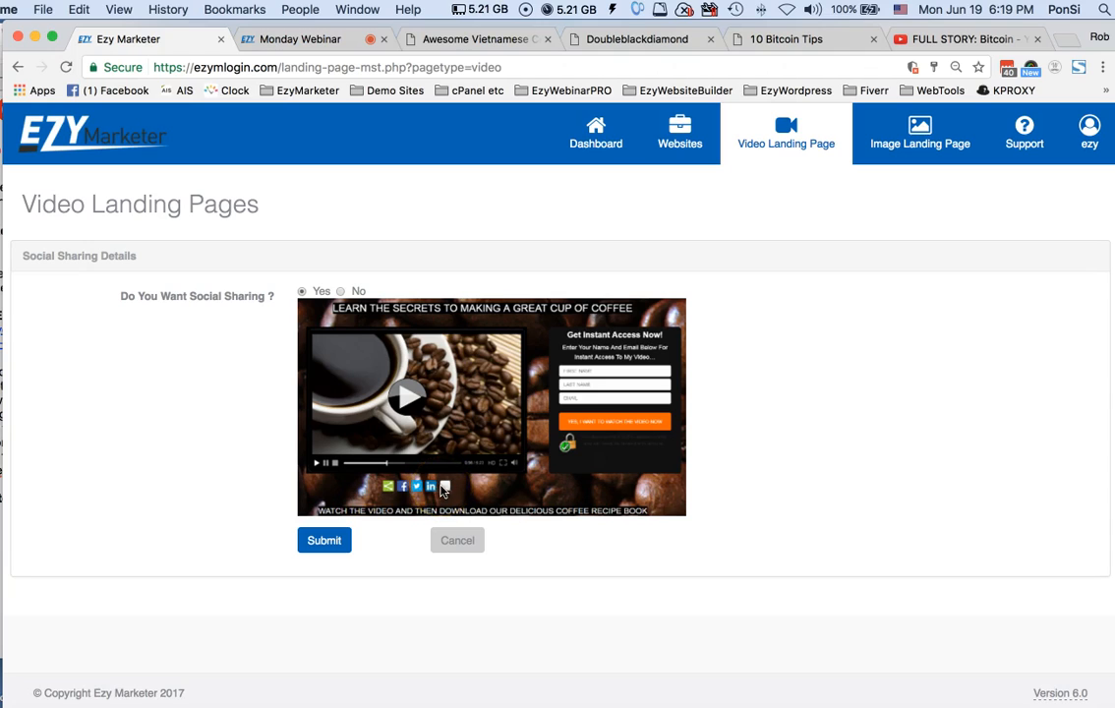
pyautogui.click(324, 541)
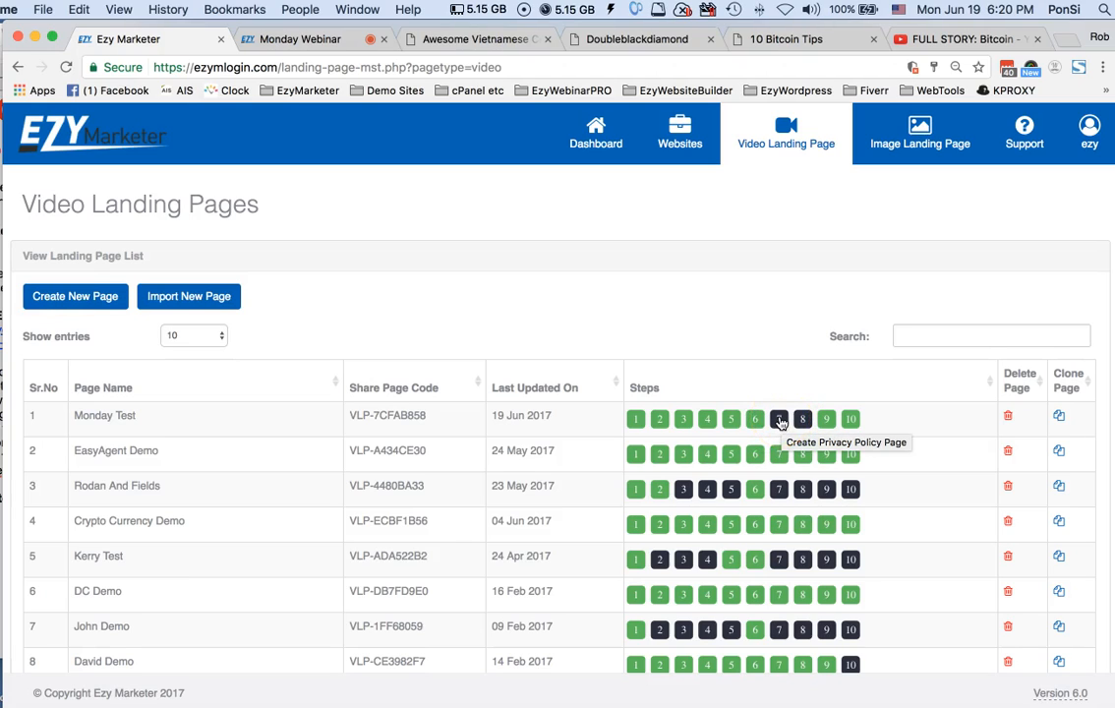
# Turn on the privacy policy page for Monday Test and review its prefilled text
pyautogui.click(779, 420)
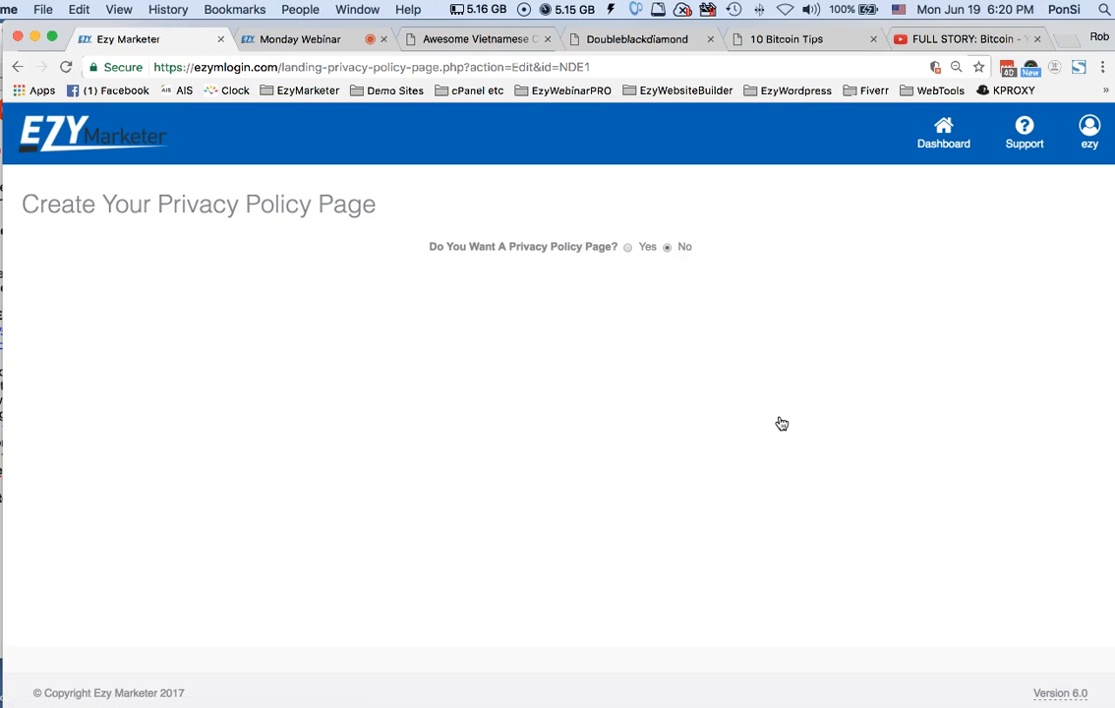
pyautogui.click(628, 250)
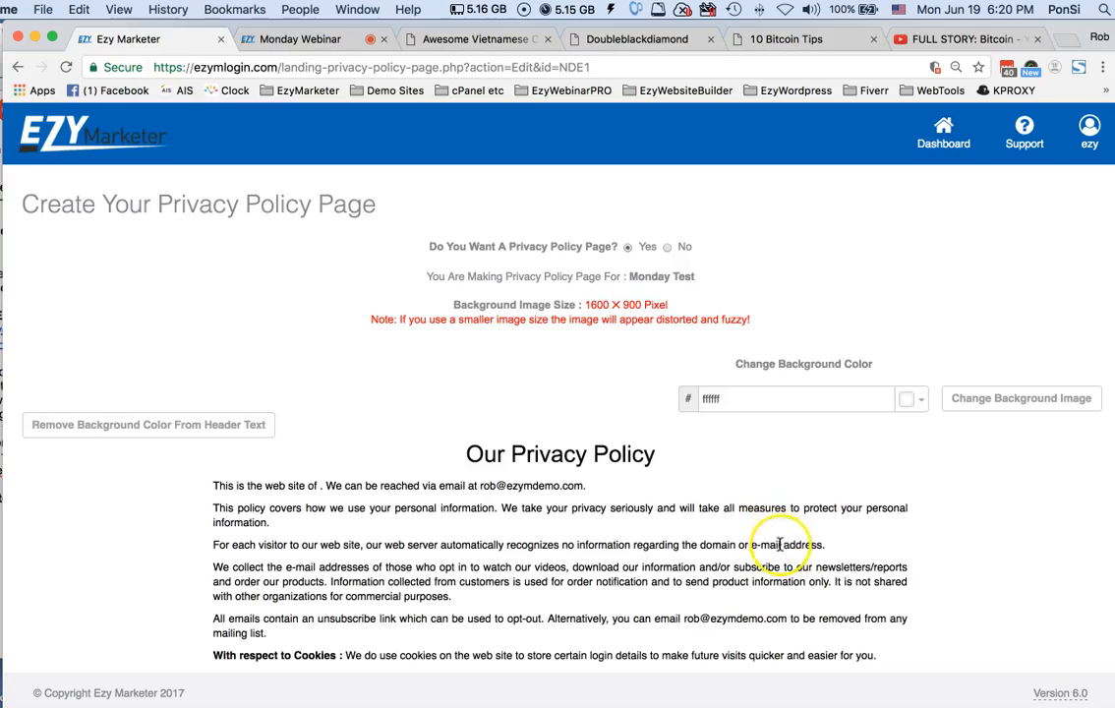
pyautogui.scroll(-5, 782, 462)
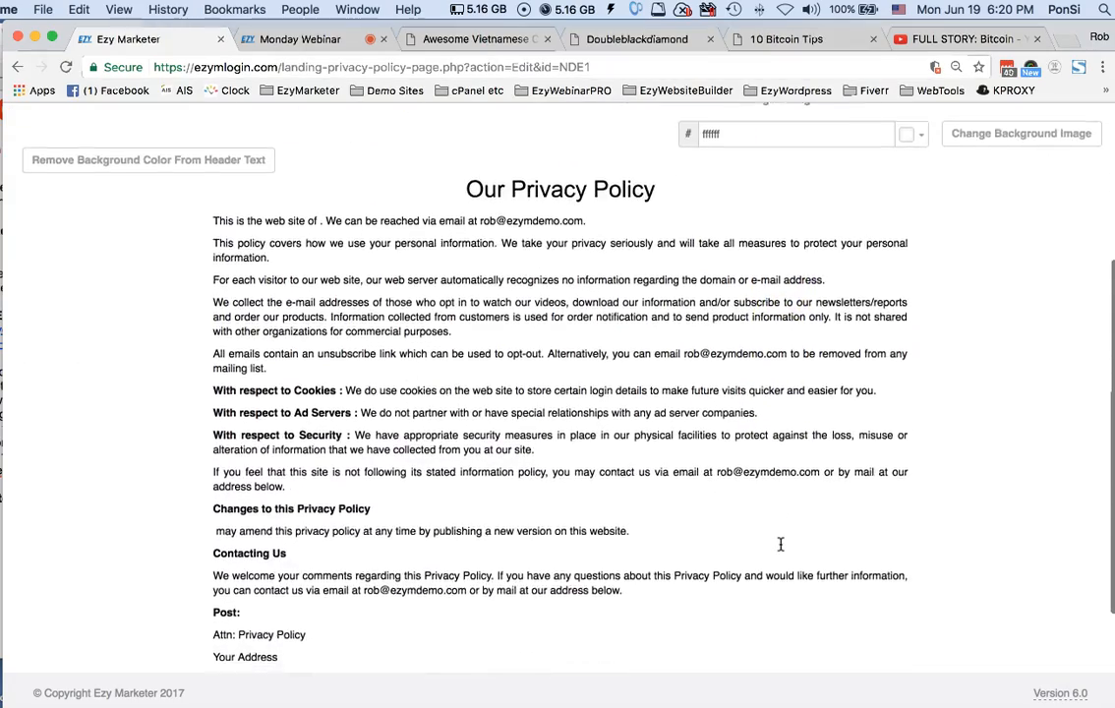
pyautogui.scroll(3, 780, 543)
pyautogui.scroll(-3, 780, 543)
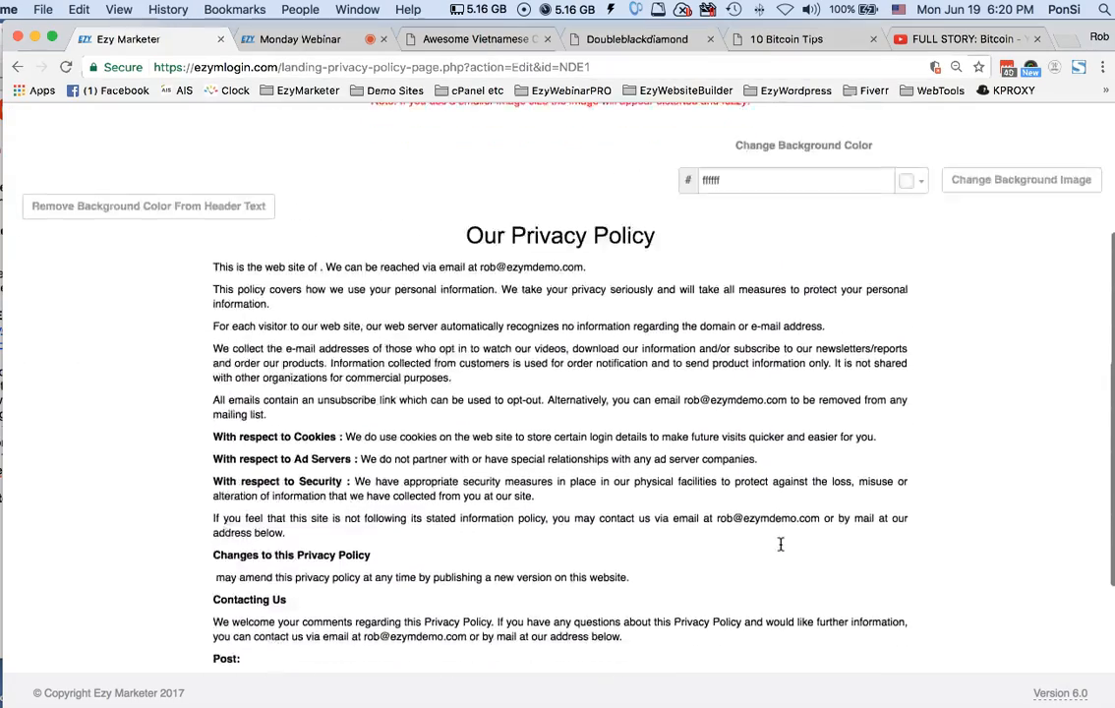
pyautogui.click(780, 544)
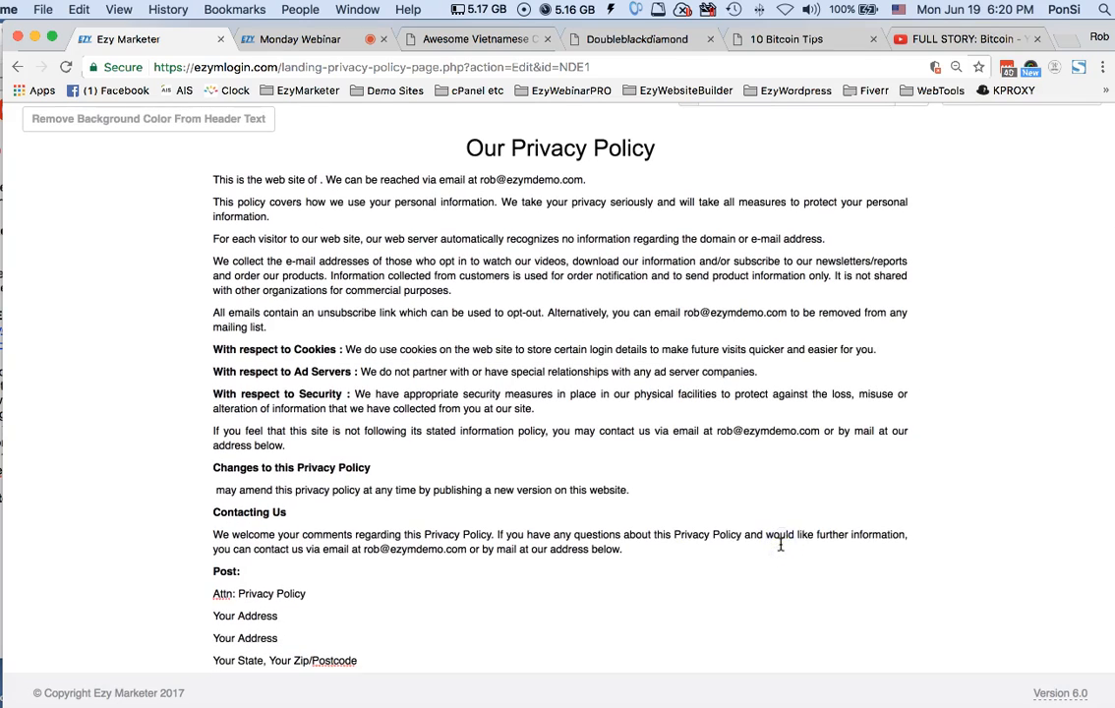
# Delete the "Post:" address block and the "or by mail at our address below" wording from the policy's Contacting Us section
pyautogui.scroll(-3, 780, 544)
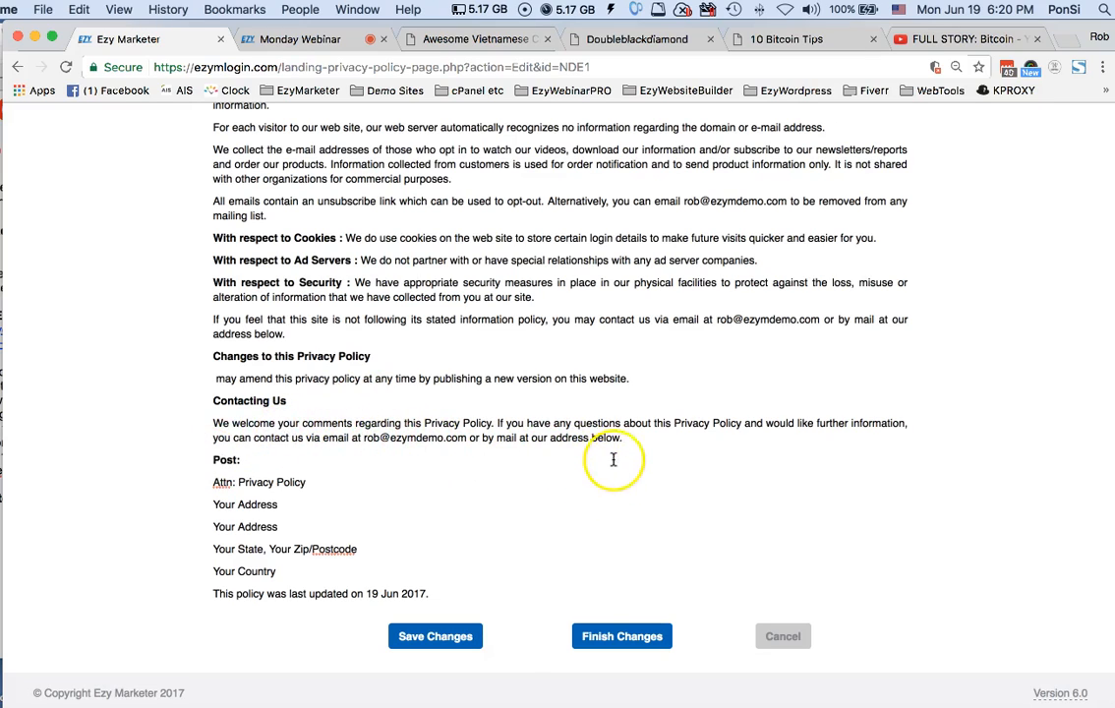
pyautogui.moveTo(206, 460); pyautogui.dragTo(178, 457)
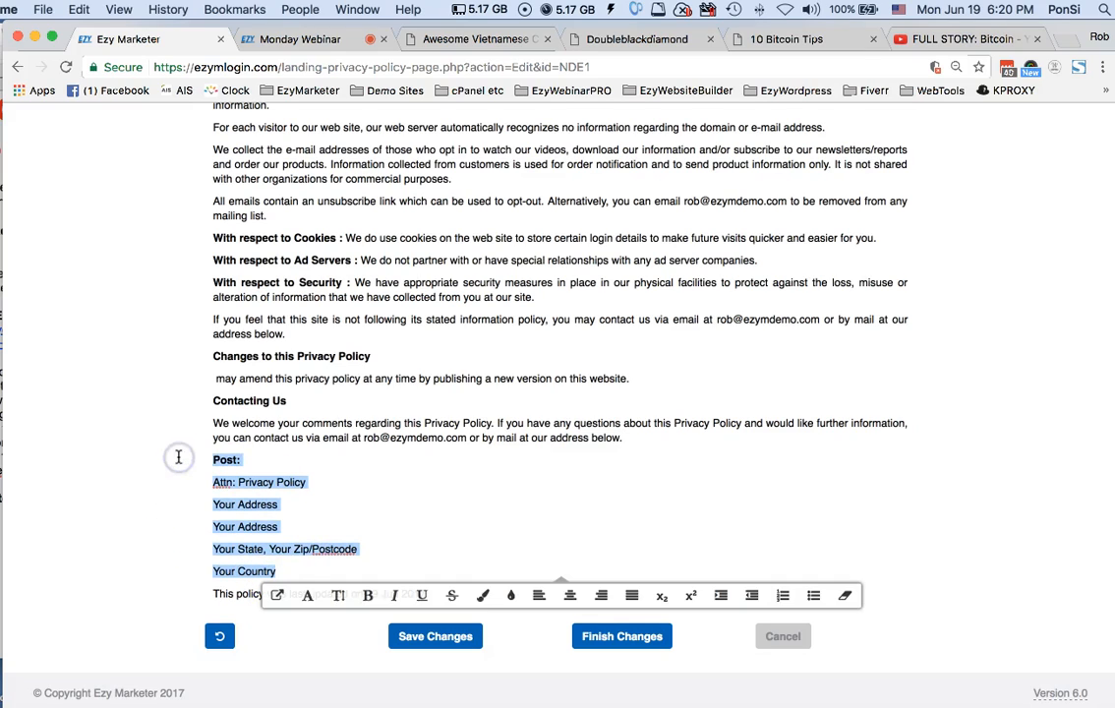
pyautogui.press('BackSpace')
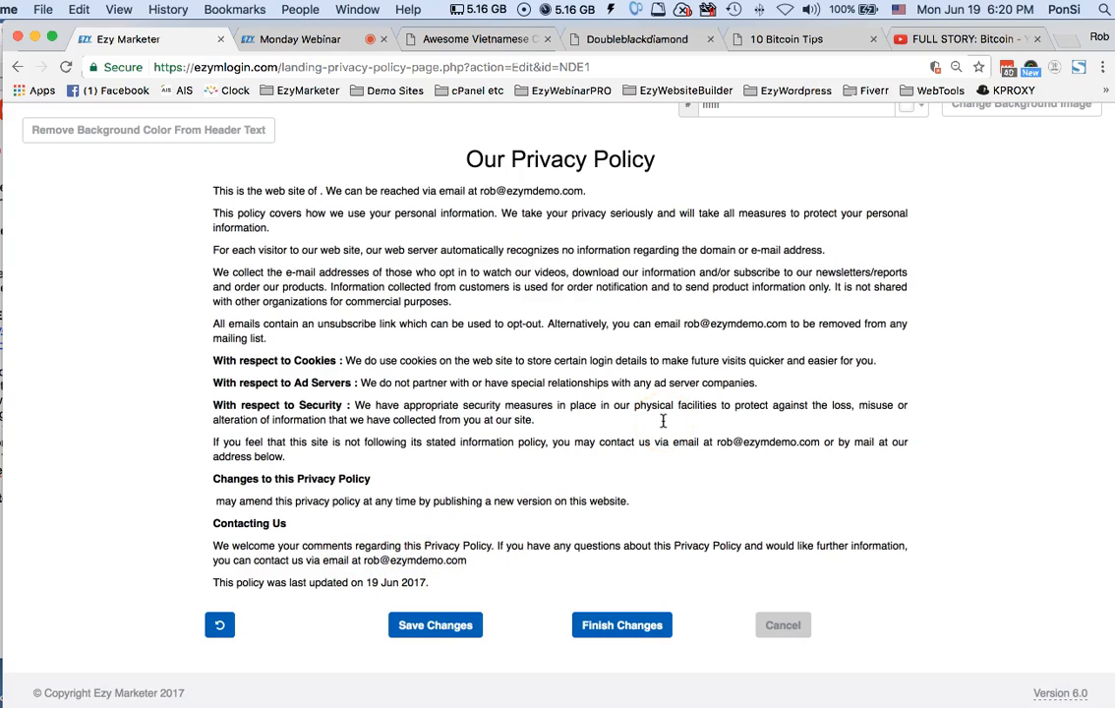
pyautogui.doubleClick(391, 562)
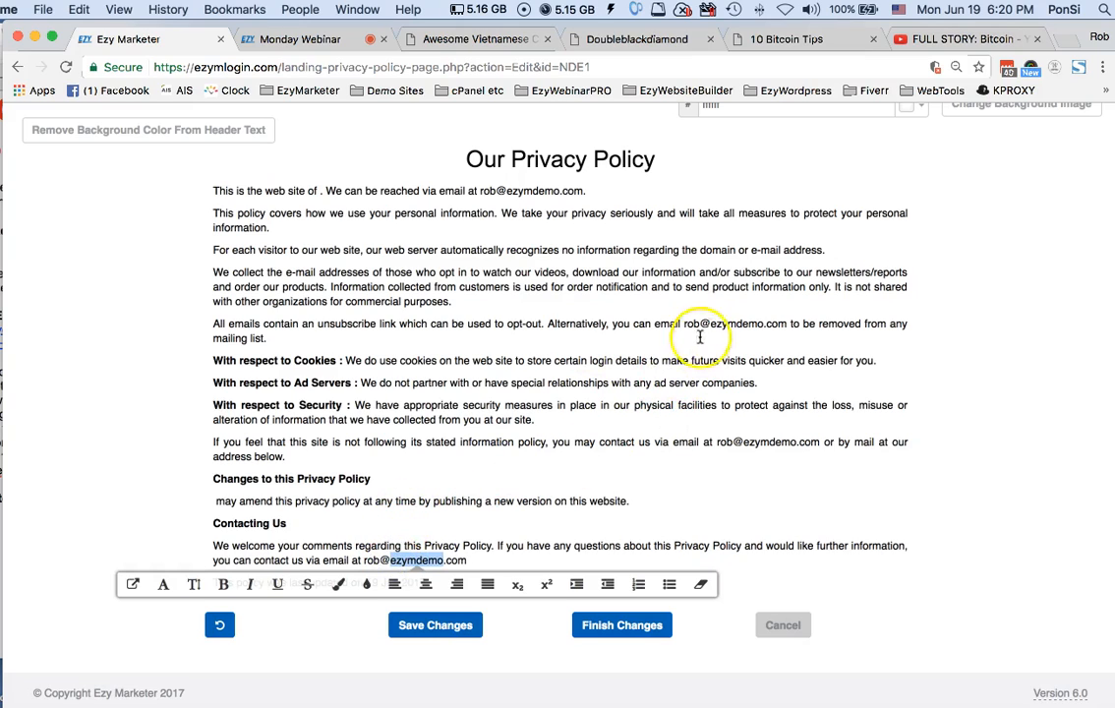
pyautogui.click(735, 324)
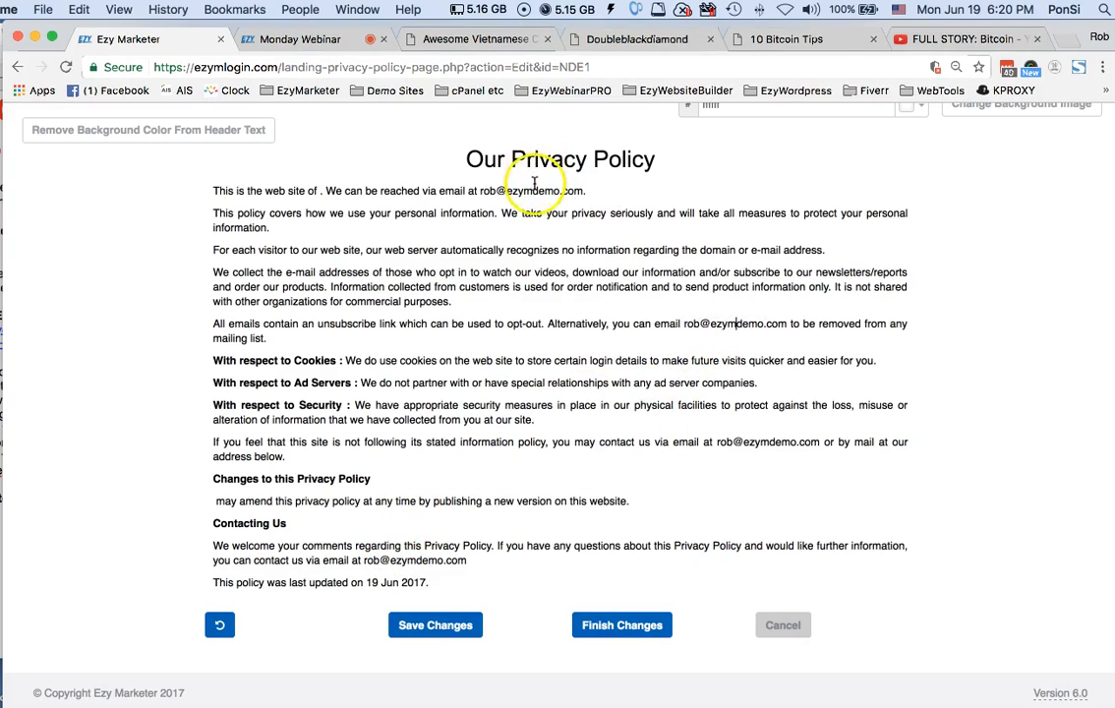
# Save the privacy policy changes and finish the page to return to the landing page list
pyautogui.scroll(5, 532, 190)
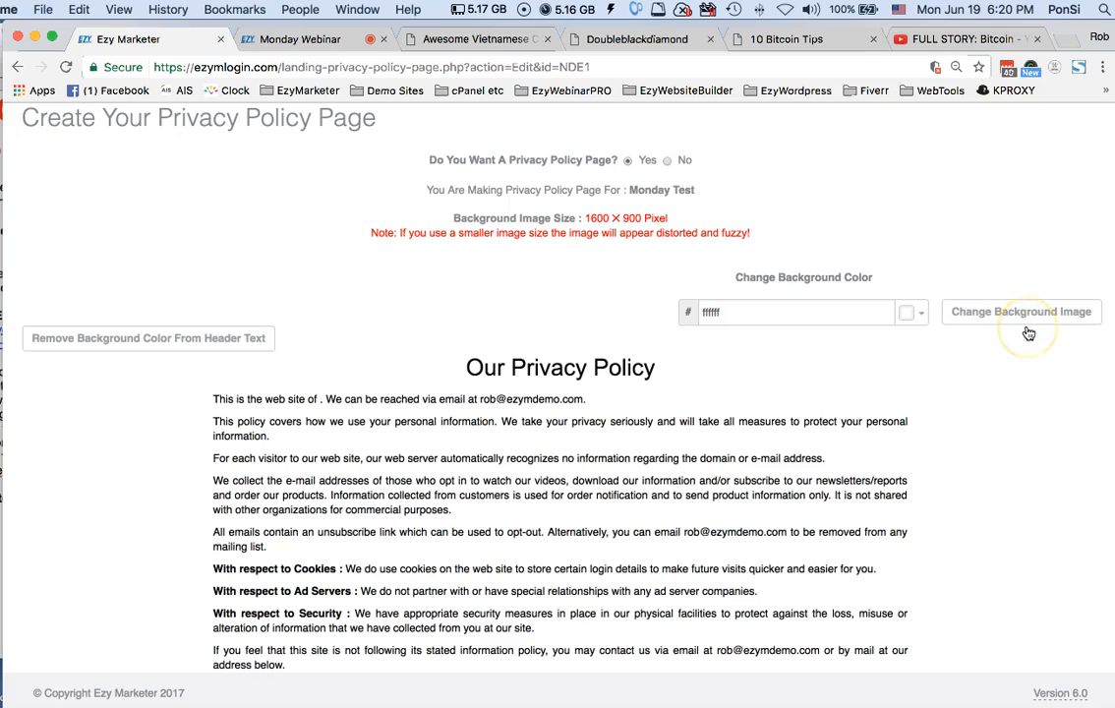
pyautogui.scroll(-1, 1028, 333)
pyautogui.scroll(2, 1028, 333)
pyautogui.scroll(-6, 1028, 334)
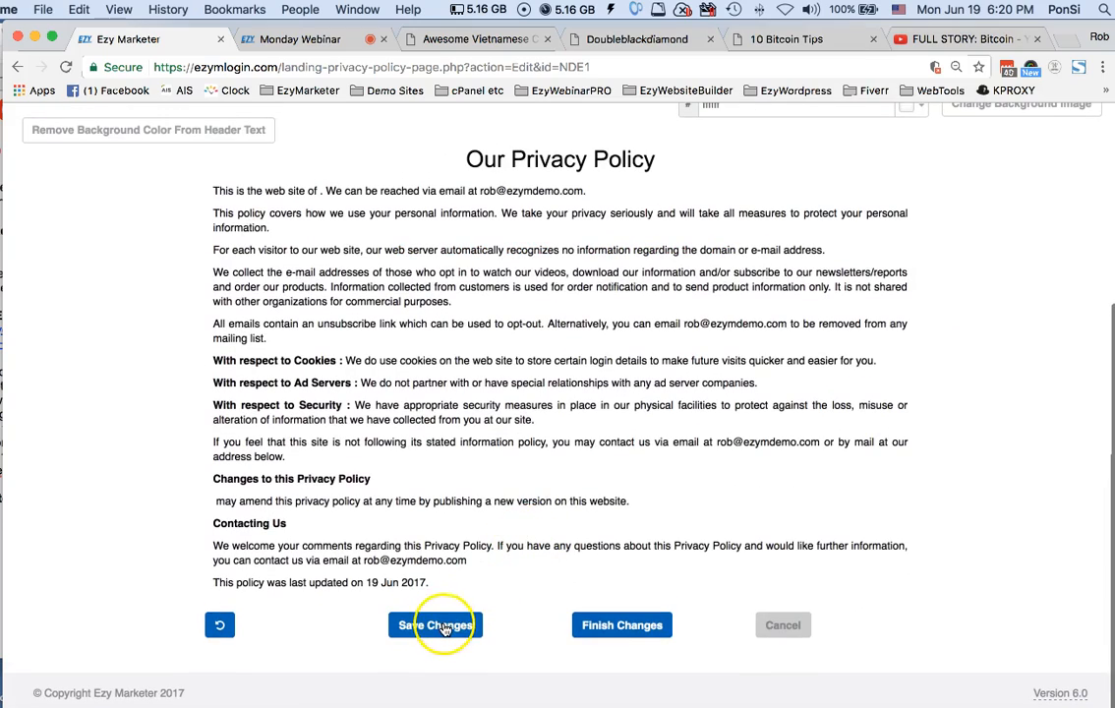
pyautogui.click(445, 629)
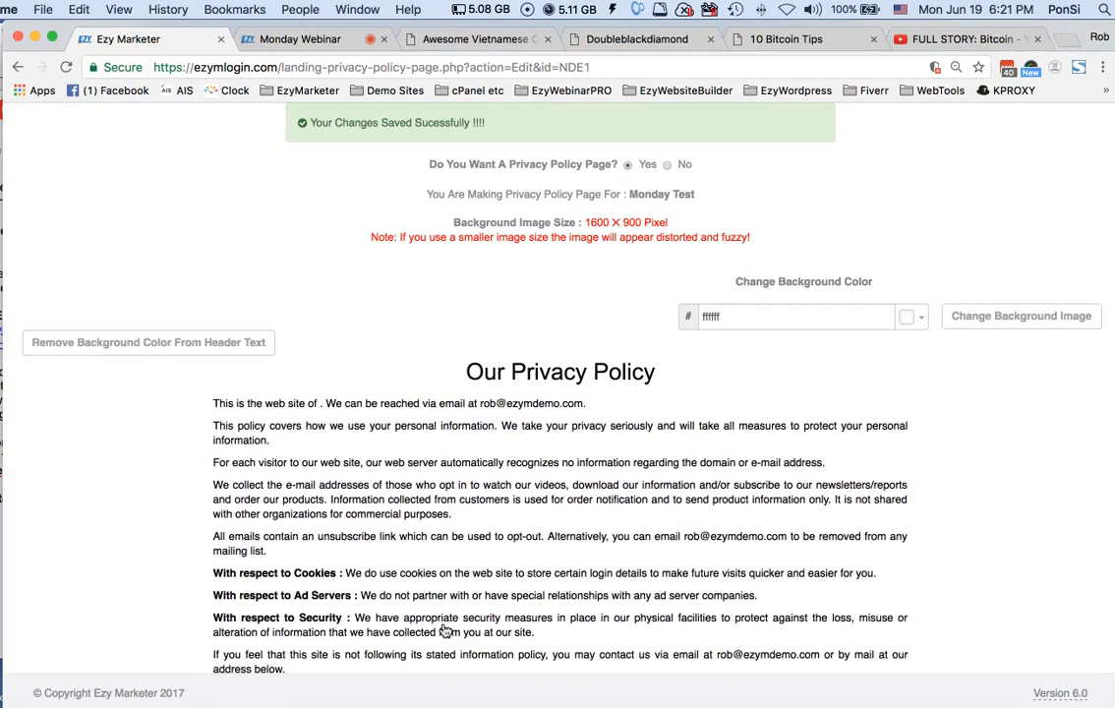
pyautogui.scroll(-2, 444, 630)
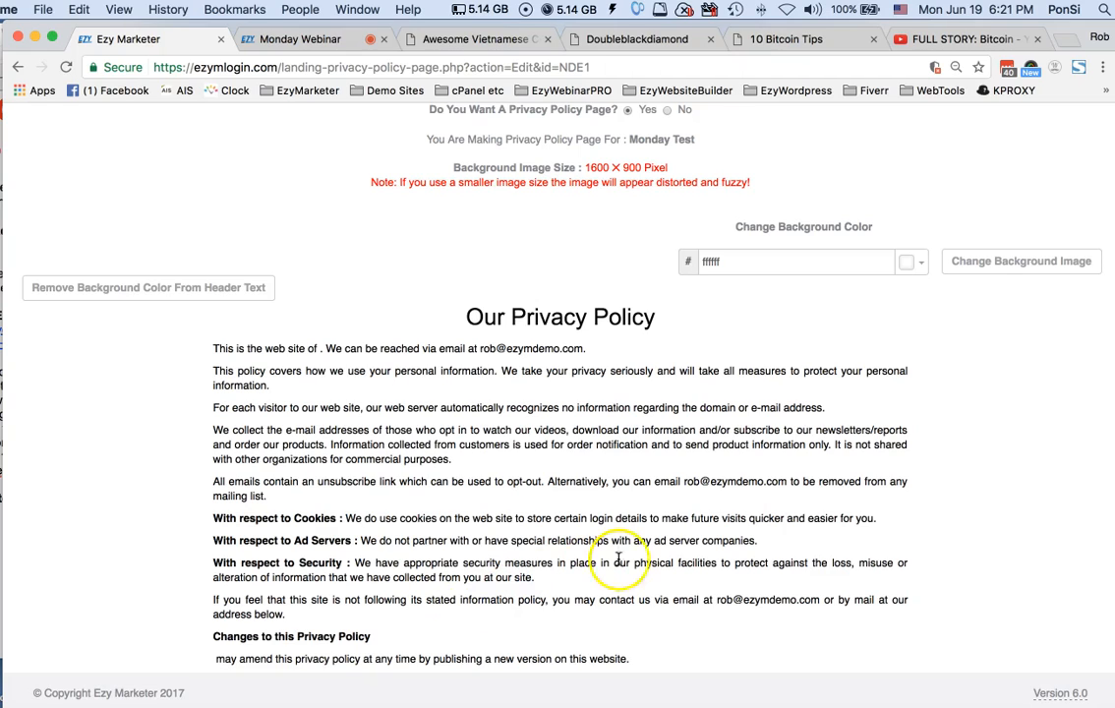
pyautogui.scroll(-5, 663, 541)
pyautogui.click(621, 627)
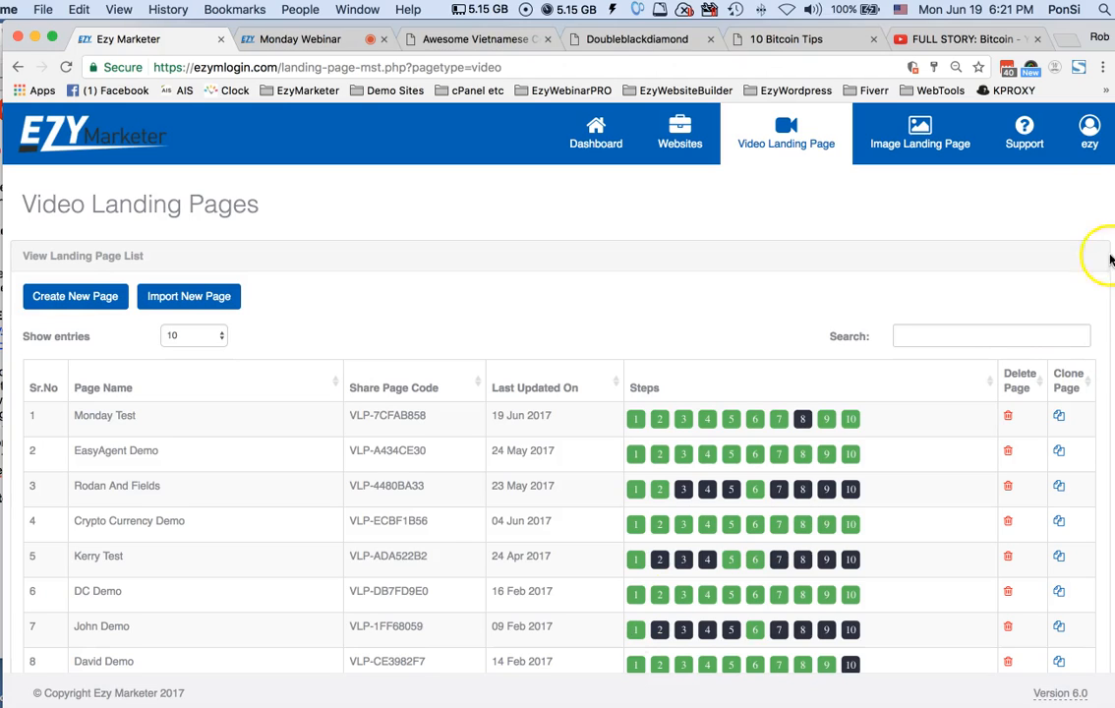
# Open the Contact Us step (8) of the Monday Test page and turn its contact page on
pyautogui.click(1089, 155)
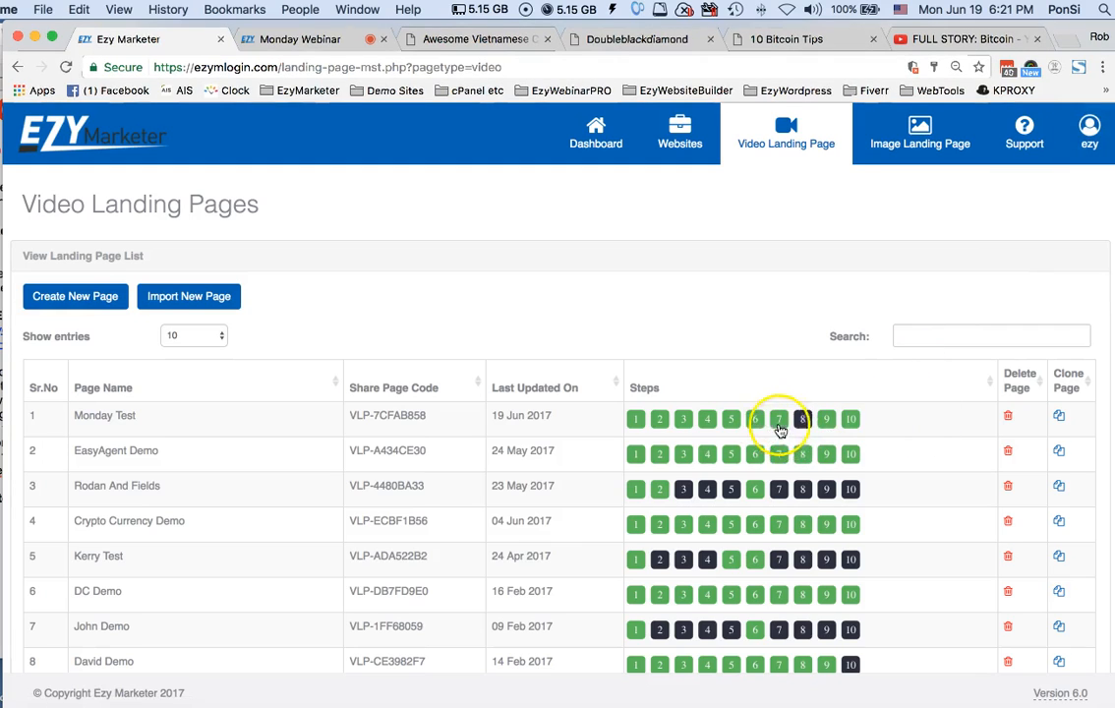
pyautogui.click(804, 421)
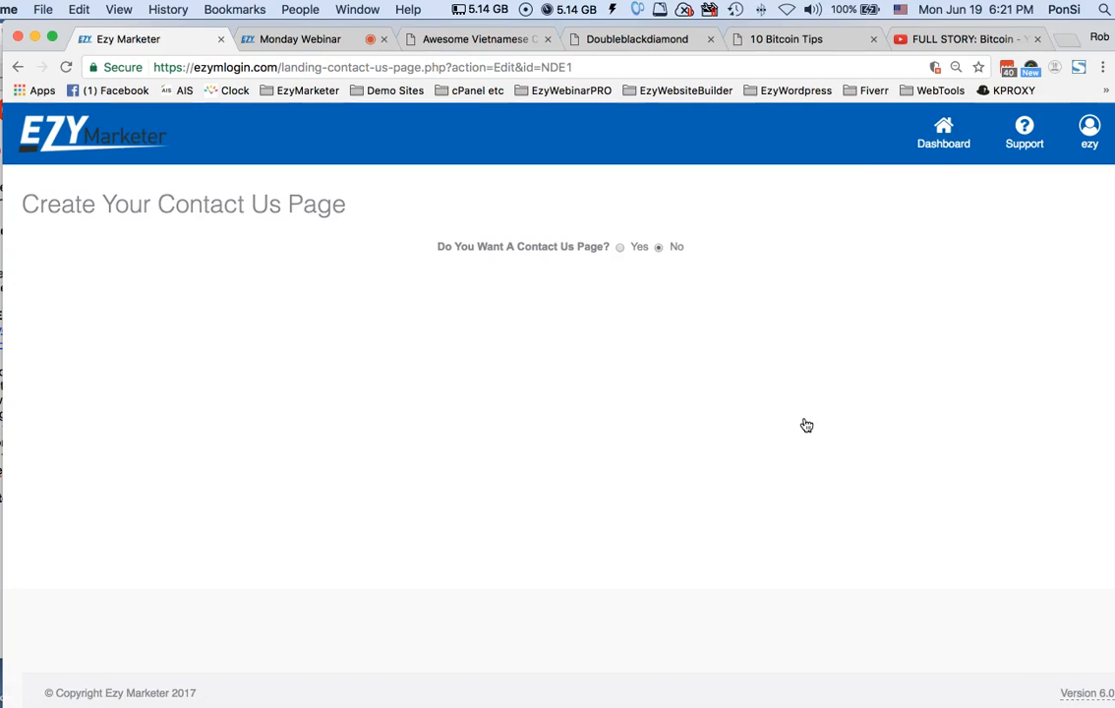
pyautogui.click(619, 248)
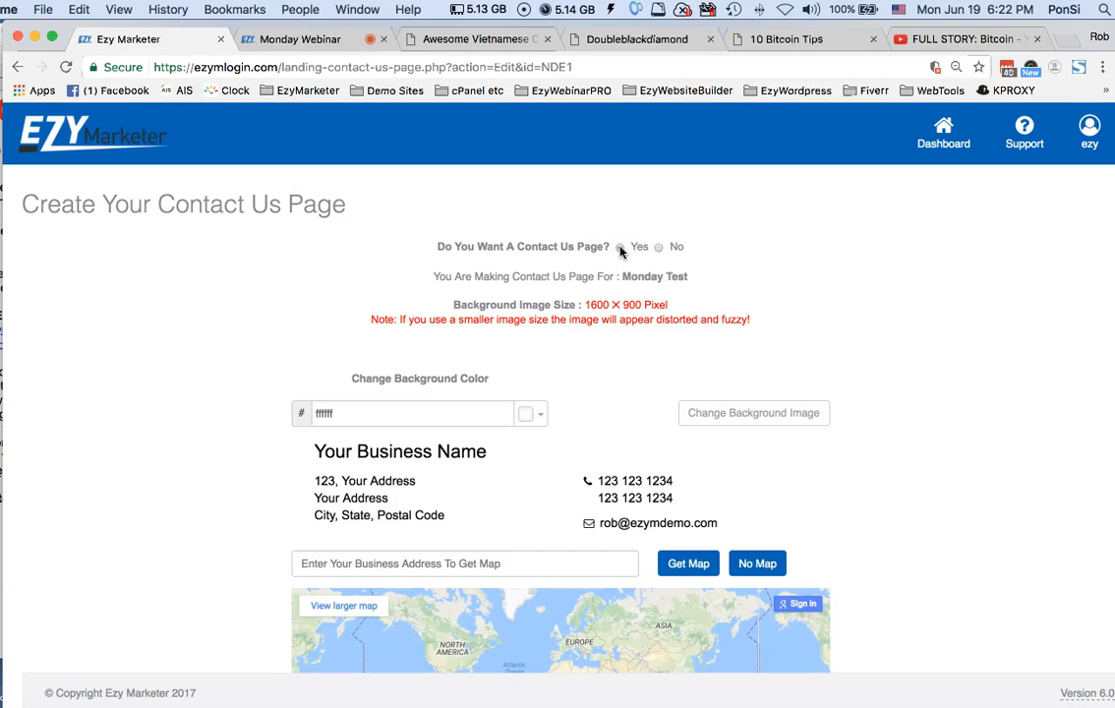
pyautogui.click(619, 249)
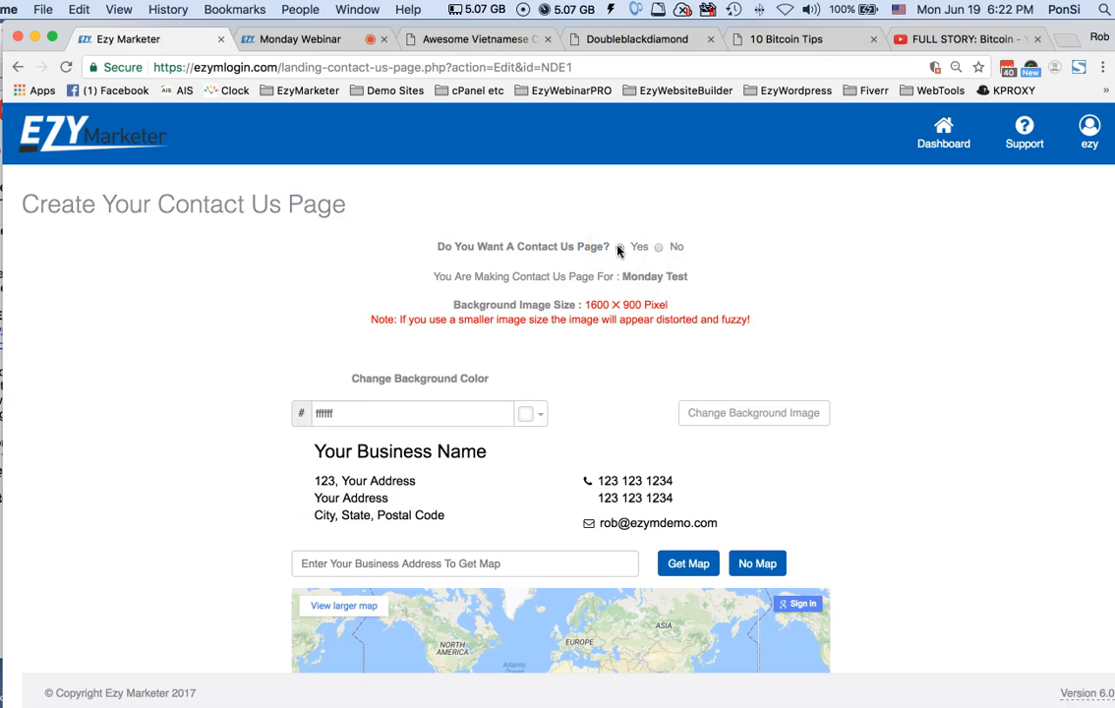
# Replace the placeholder business name on the Contact Us page with "Maria's Pizza"
pyautogui.click(404, 455)
pyautogui.tripleClick(404, 455)
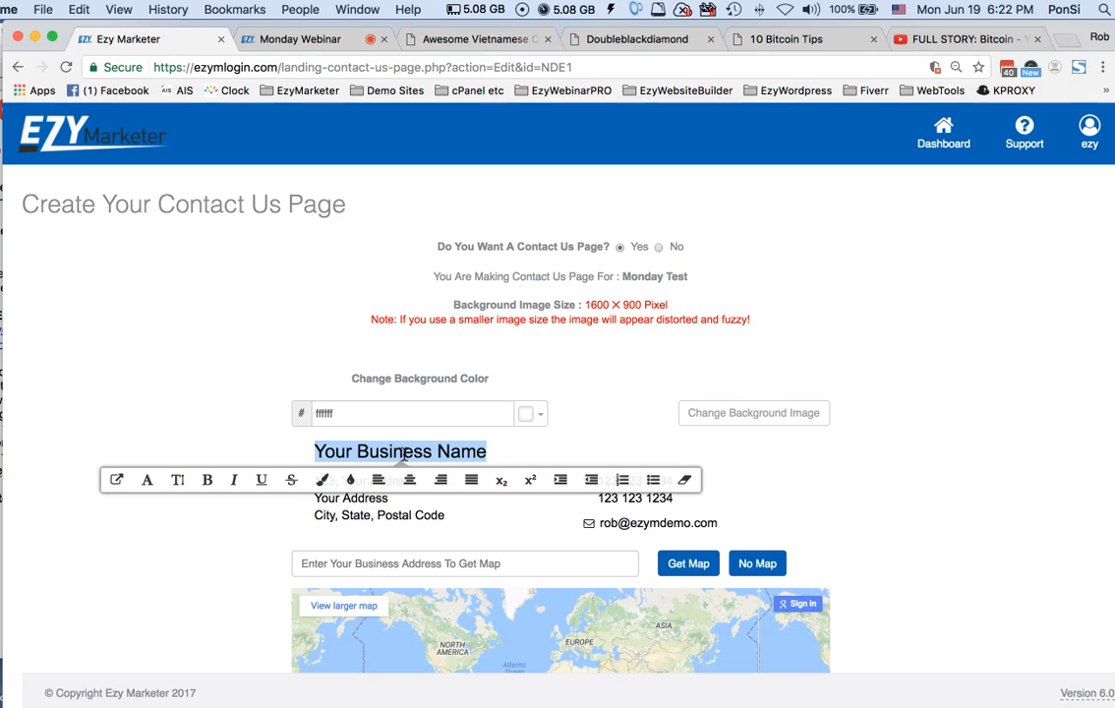
pyautogui.write("Maria's")
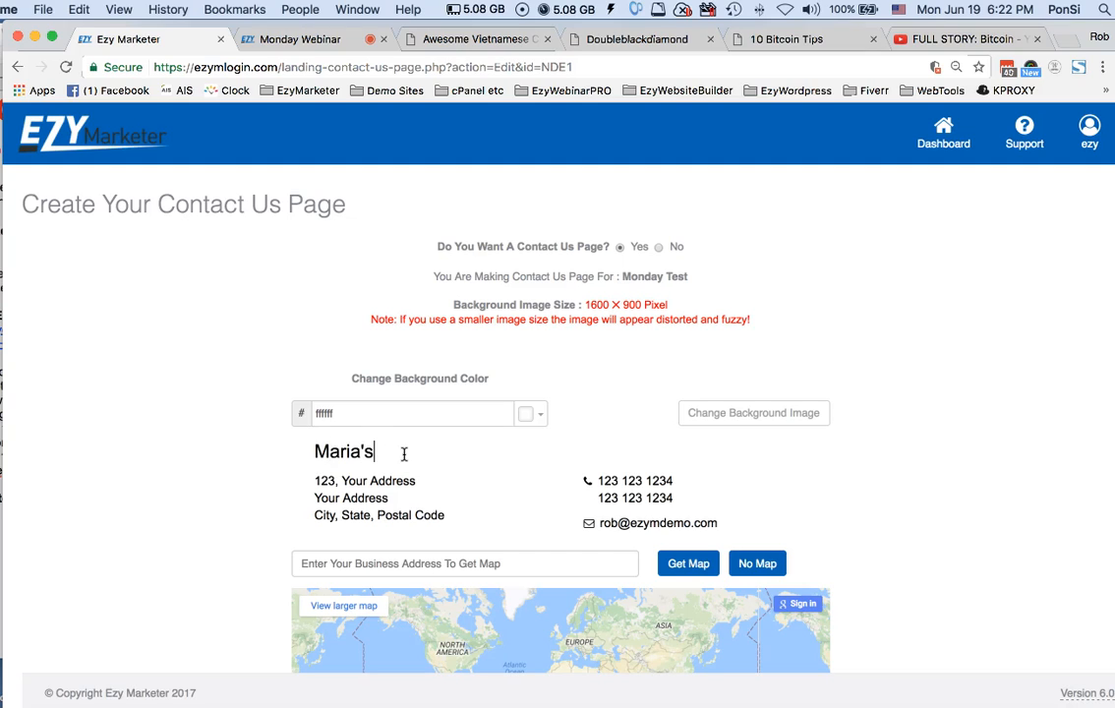
pyautogui.write('Pizza')
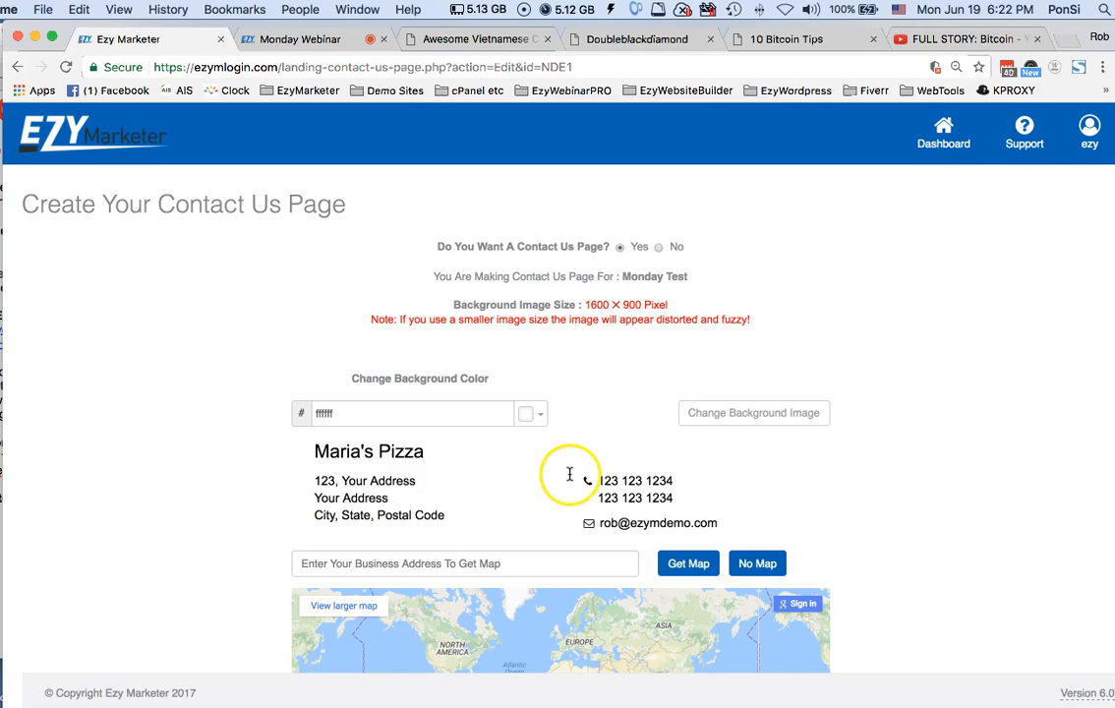
# Enter the business address on the Contact Us page and request its map
pyautogui.scroll(-2, 569, 474)
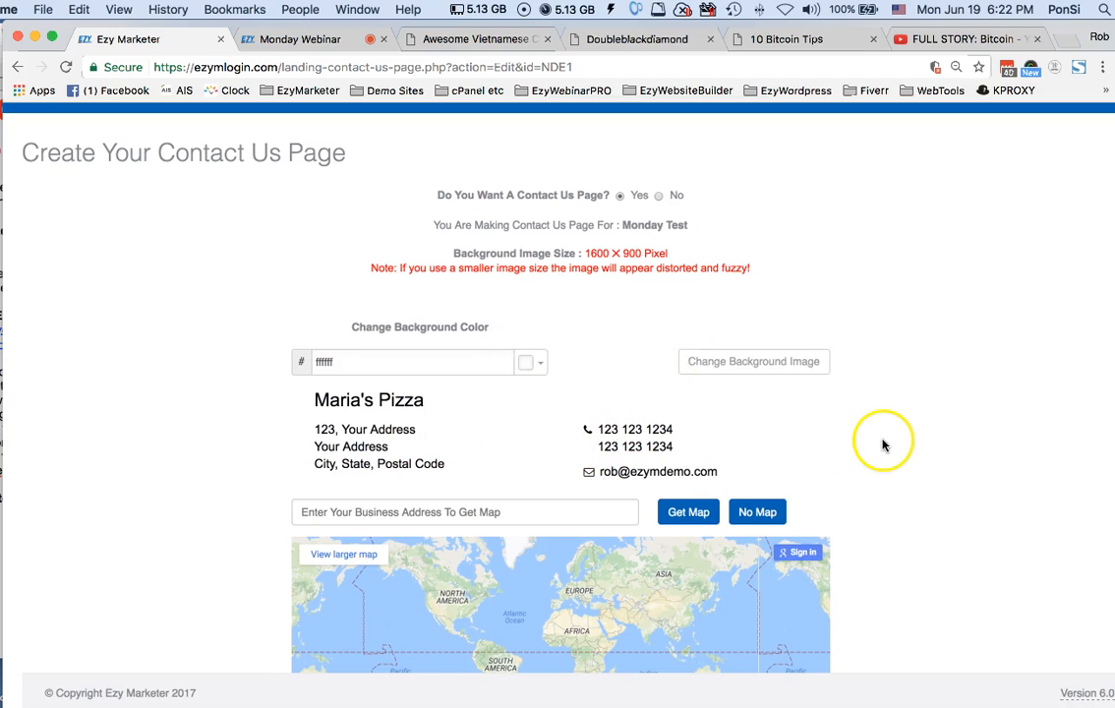
pyautogui.scroll(-3, 881, 445)
pyautogui.click(550, 402)
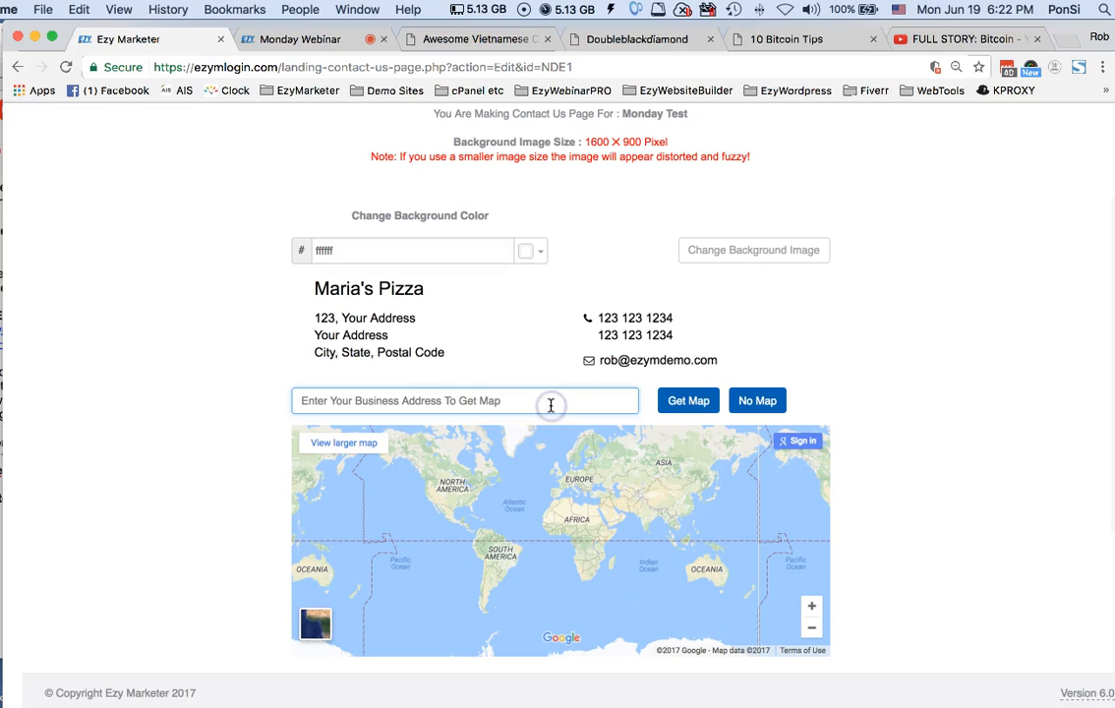
pyautogui.write('1 smith st southport')
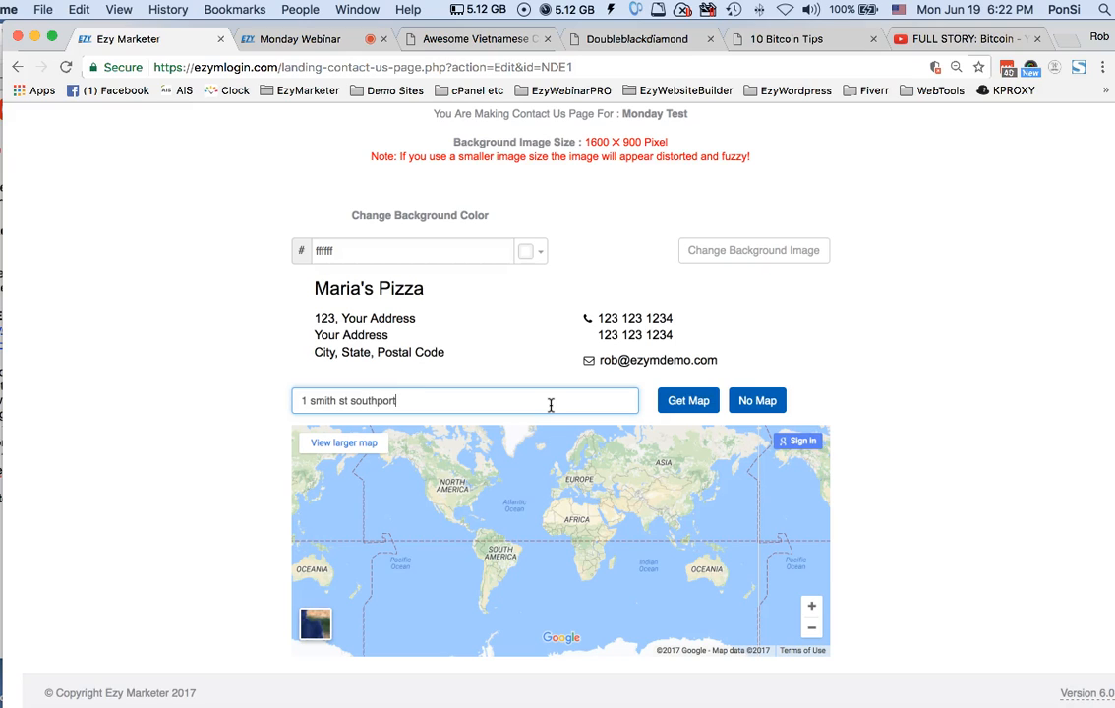
pyautogui.click(687, 400)
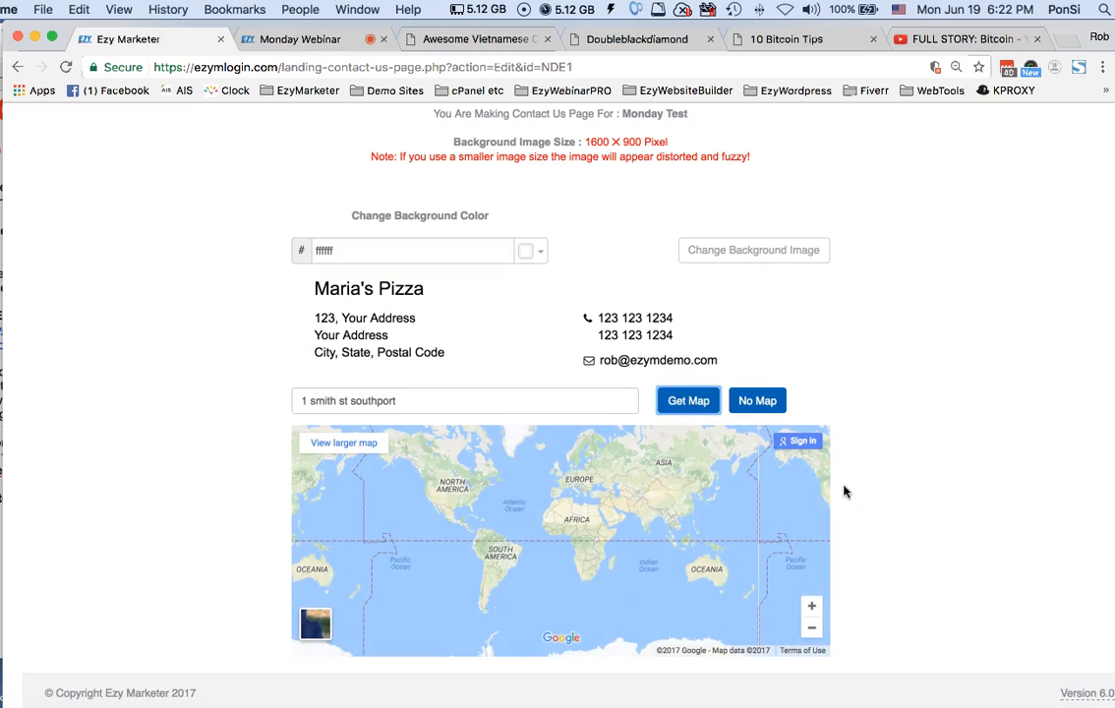
# Remove the map from the Contact Us page and look over the contact form fields
pyautogui.scroll(-2, 596, 424)
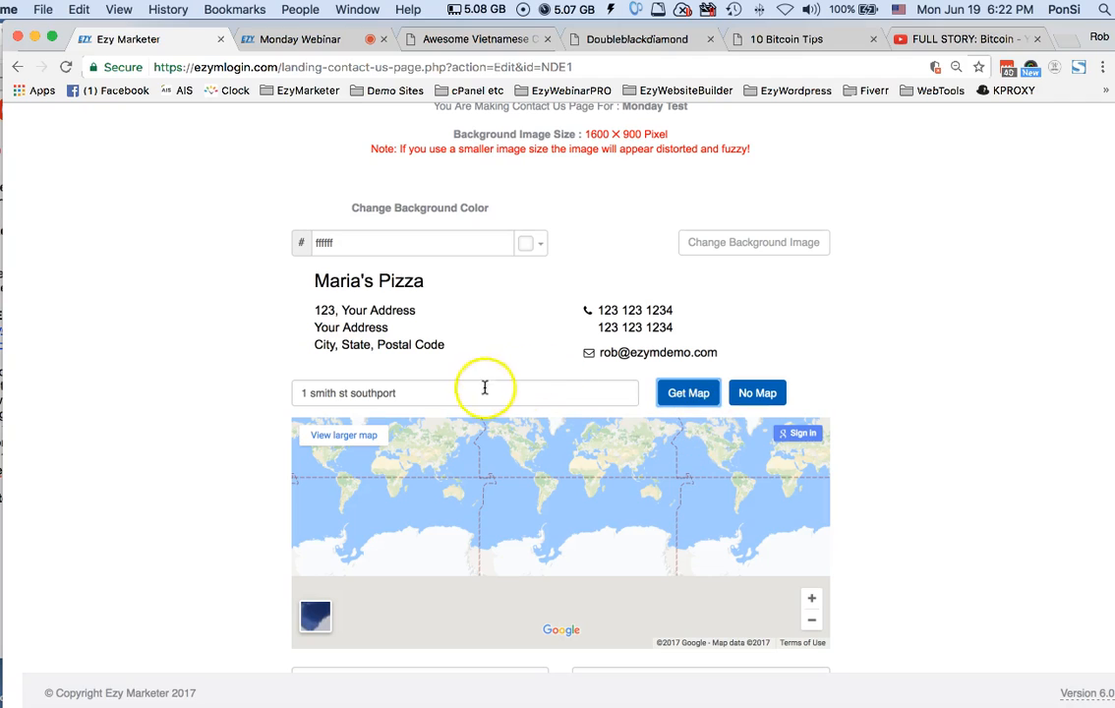
pyautogui.scroll(-2, 975, 512)
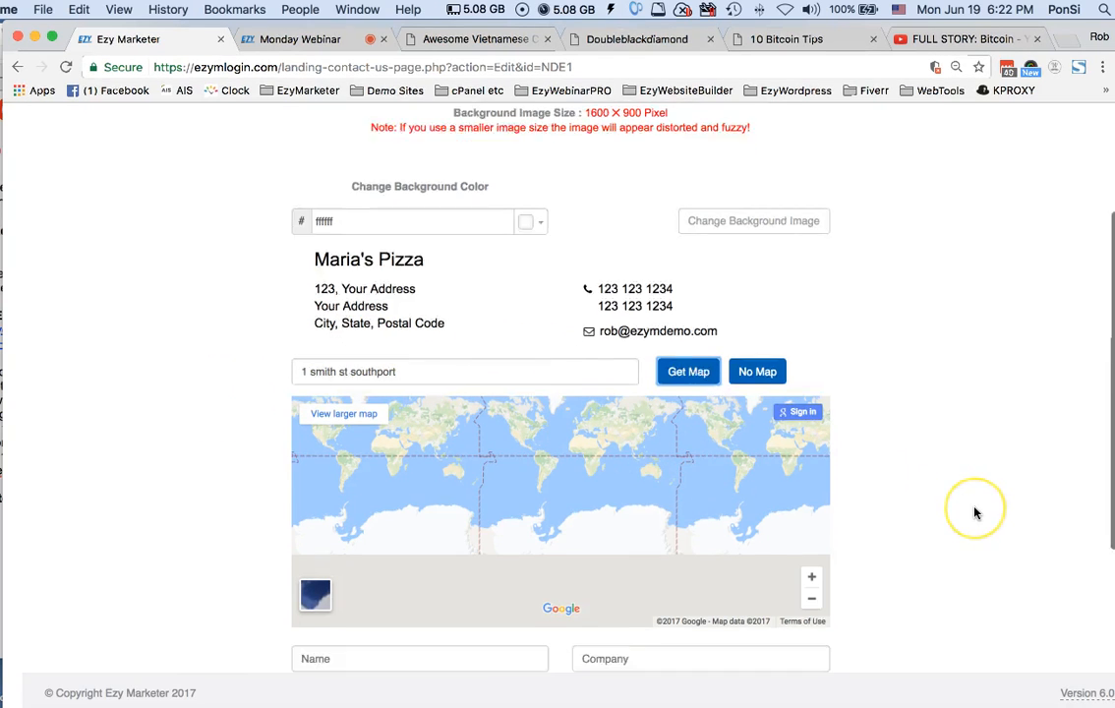
pyautogui.scroll(-5, 975, 512)
pyautogui.click(751, 264)
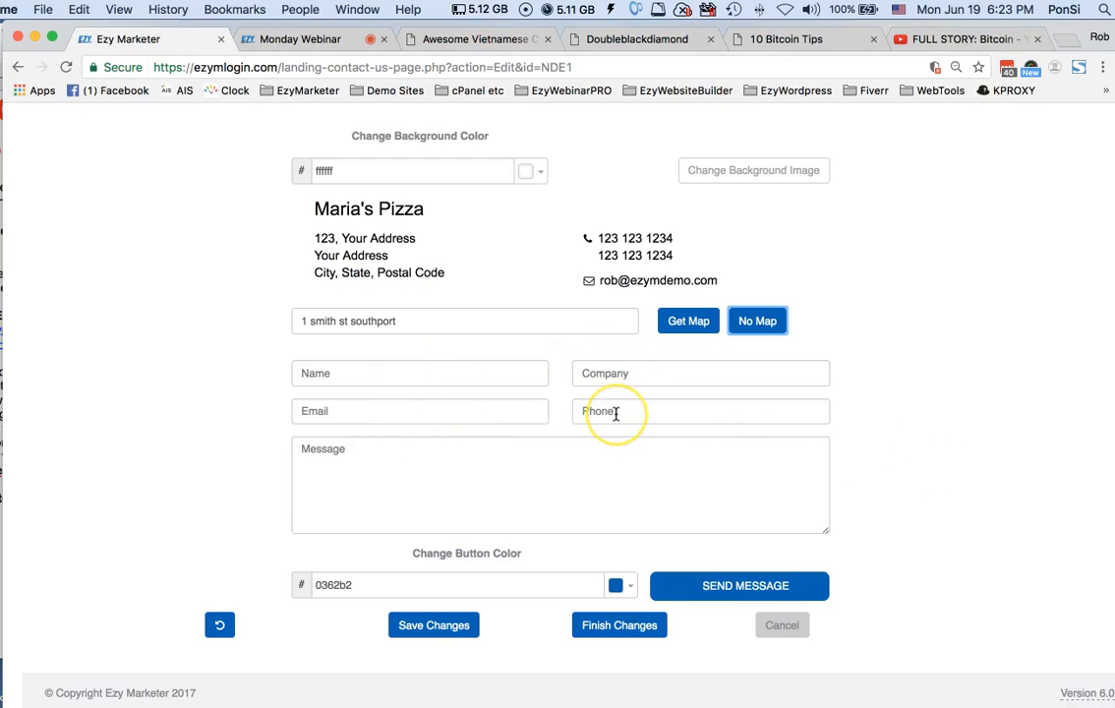
pyautogui.click(580, 465)
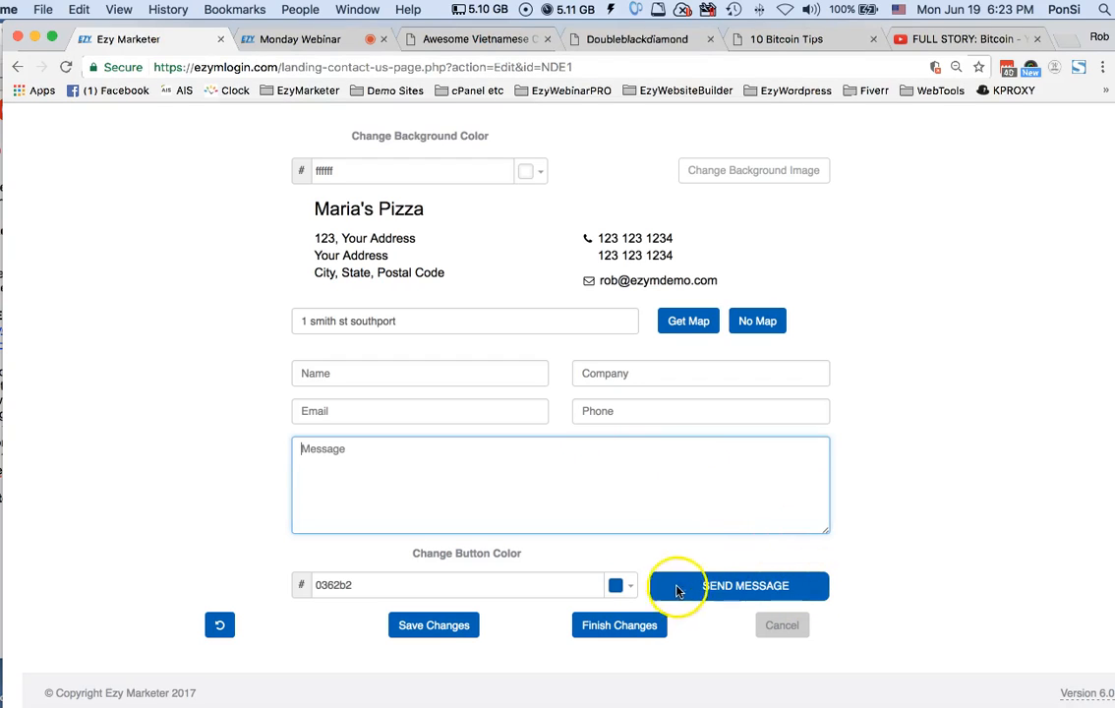
# Recolor the Send Message button to light orange ffb380, and cancel the Contact Us page without saving
pyautogui.click(621, 585)
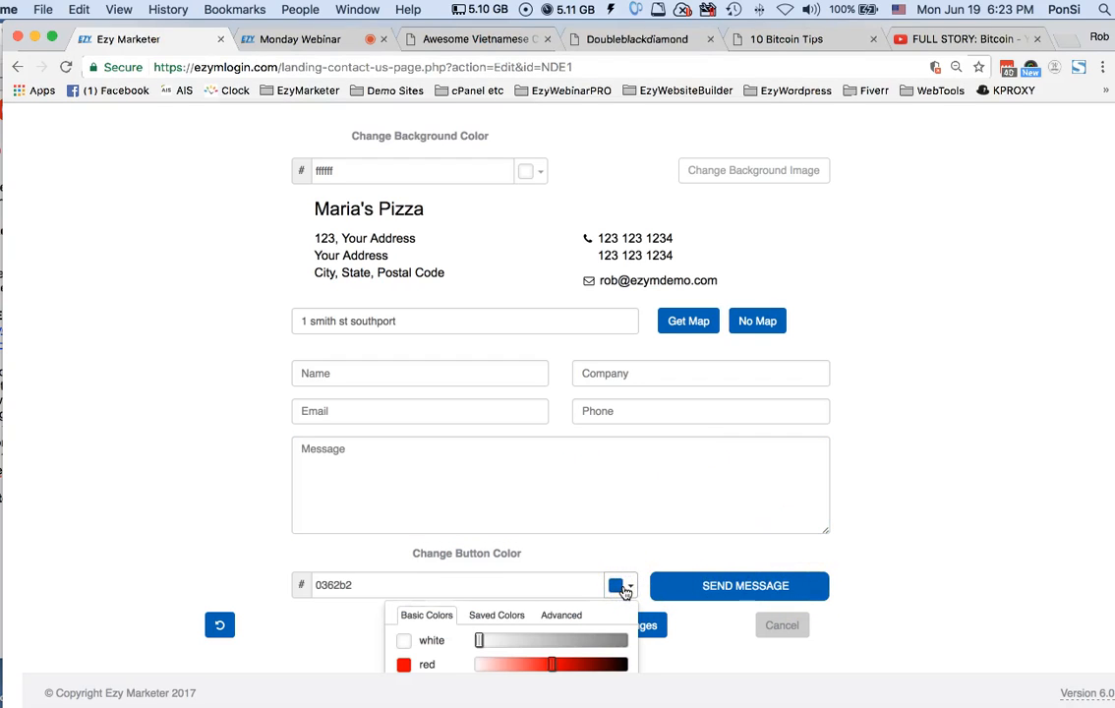
pyautogui.scroll(-2, 551, 590)
pyautogui.scroll(-2, 535, 601)
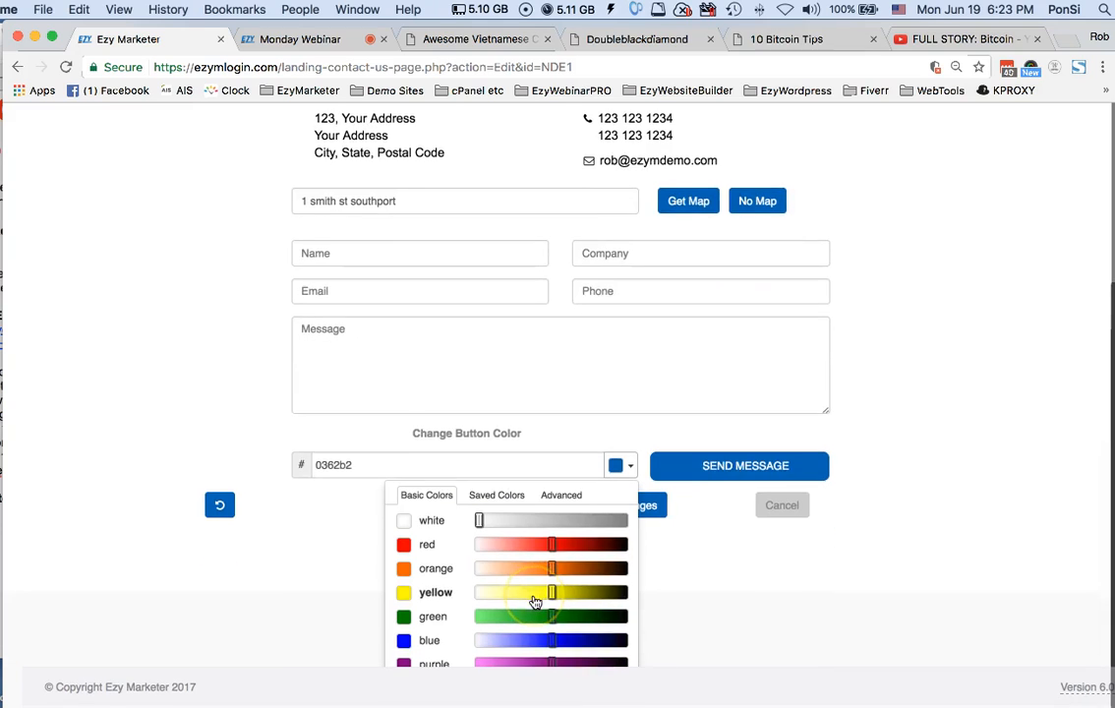
pyautogui.moveTo(551, 574); pyautogui.dragTo(515, 579)
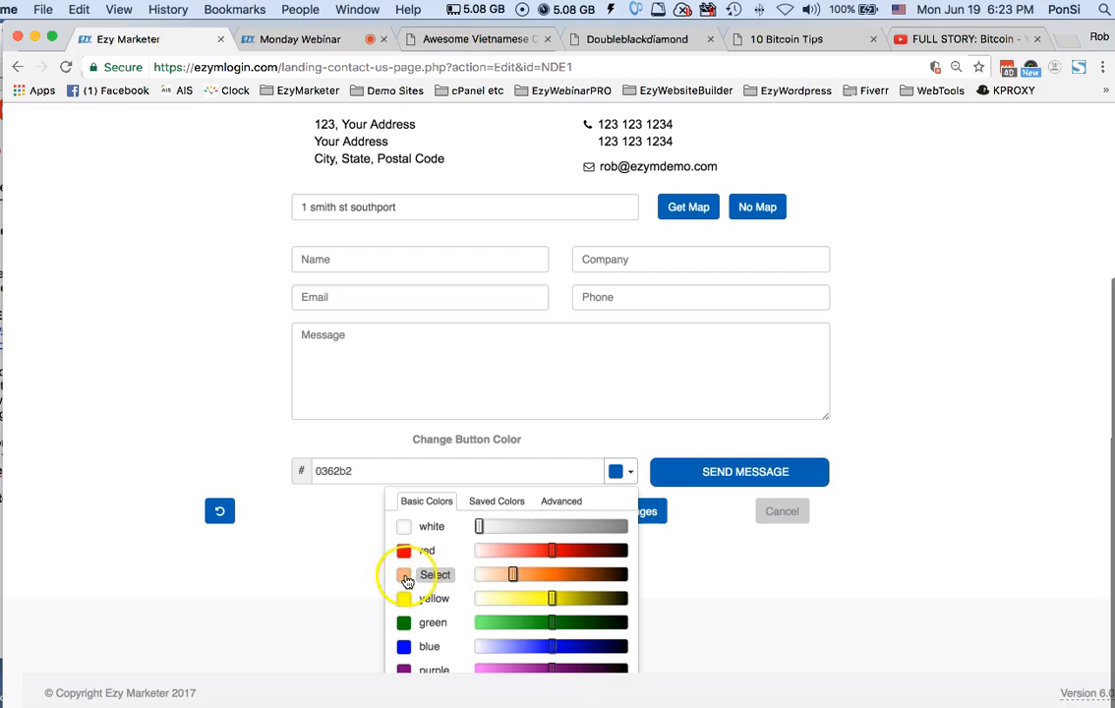
pyautogui.click(400, 574)
pyautogui.scroll(3, 412, 575)
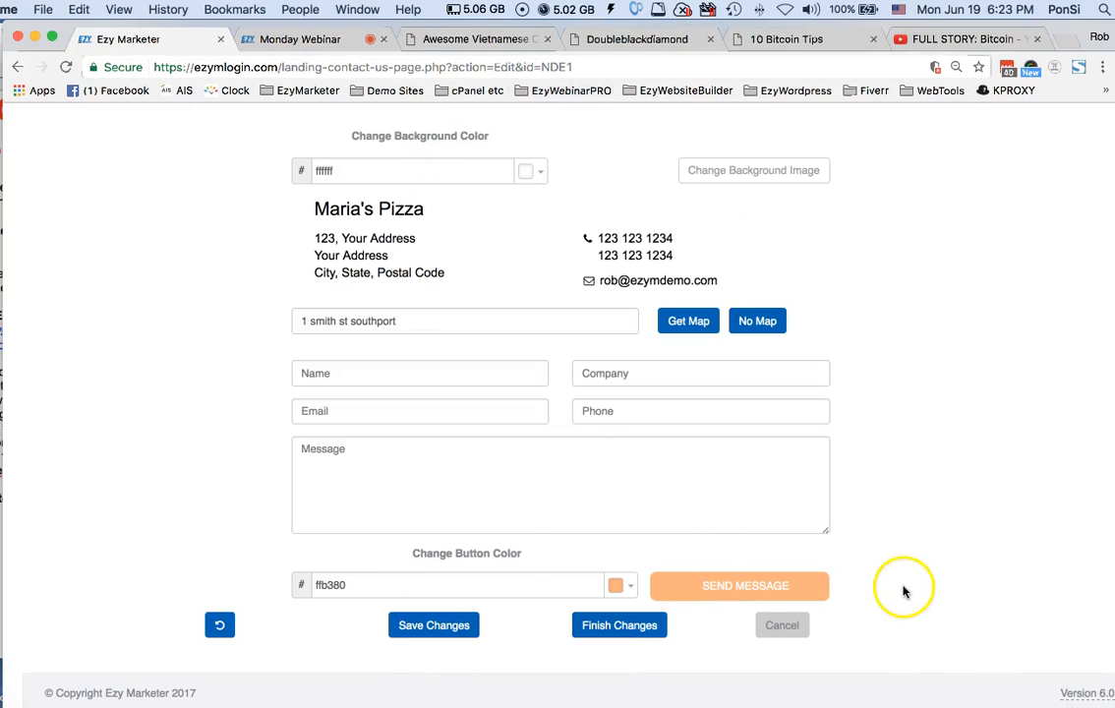
pyautogui.click(786, 625)
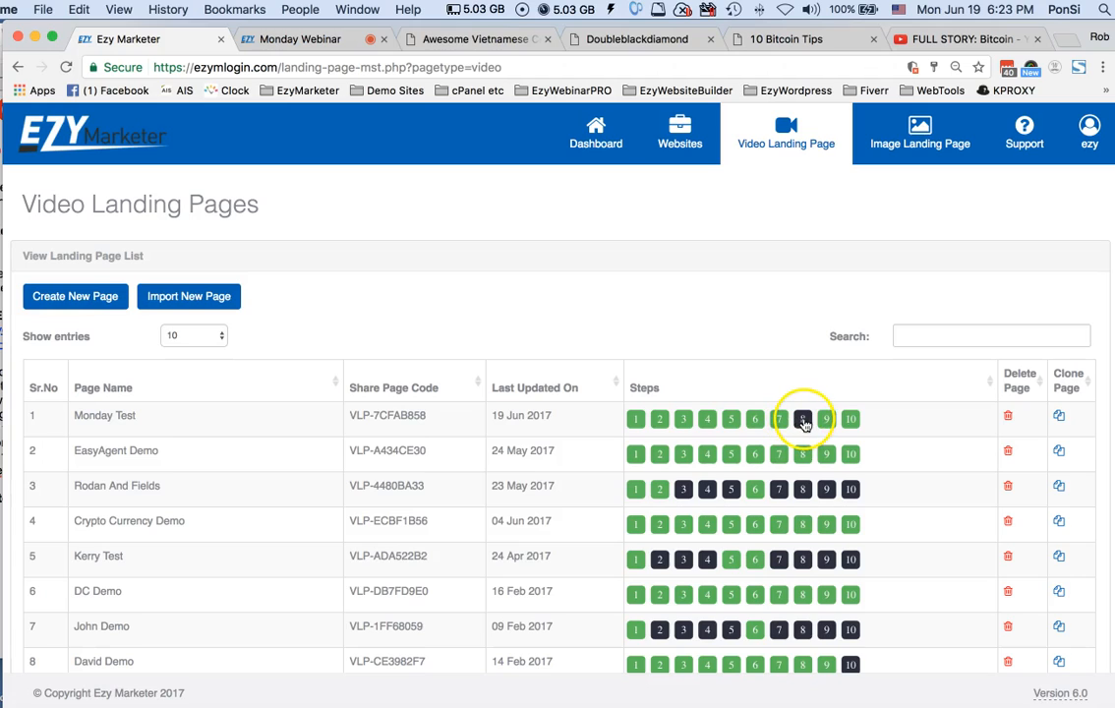
# Open Monday Test's FTP details (step 9) and set the folder to /mondaywebinar2 on the ezymdemo.com domain
pyautogui.click(826, 420)
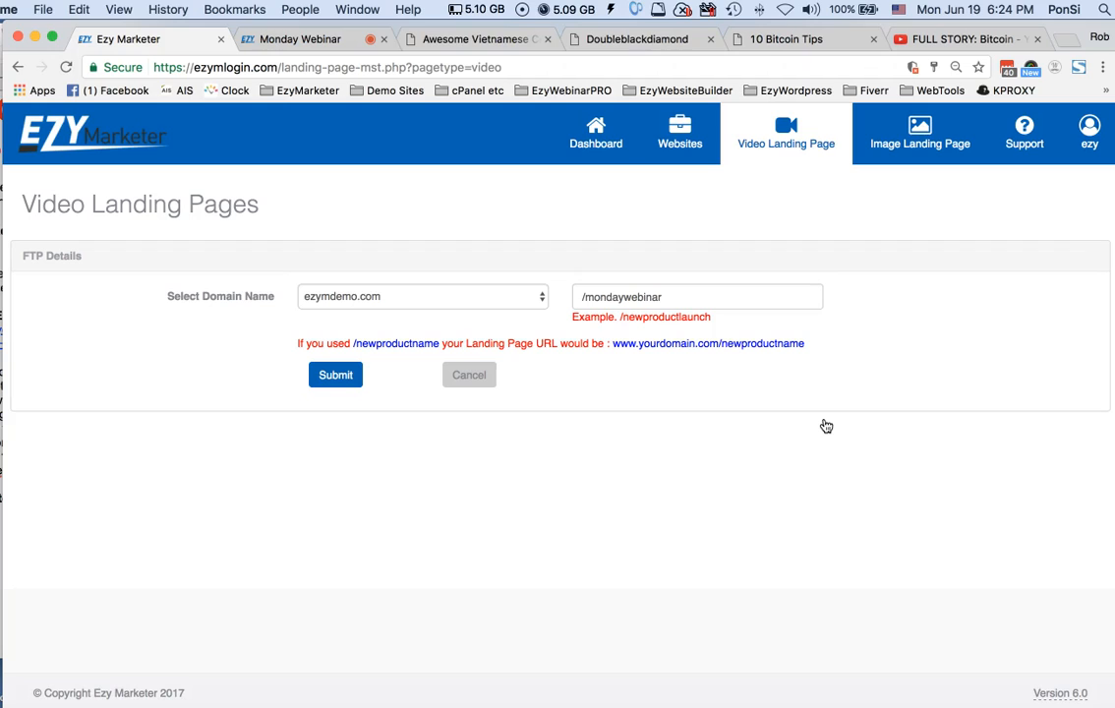
pyautogui.click(667, 294)
pyautogui.write('2')
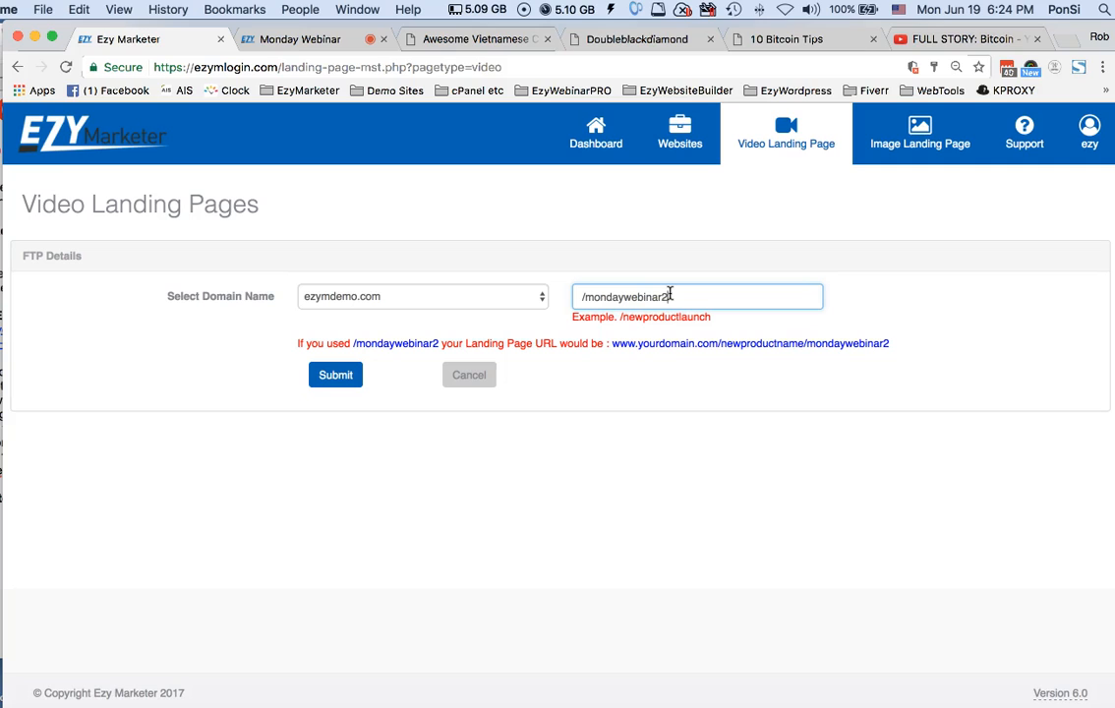
pyautogui.click(542, 301)
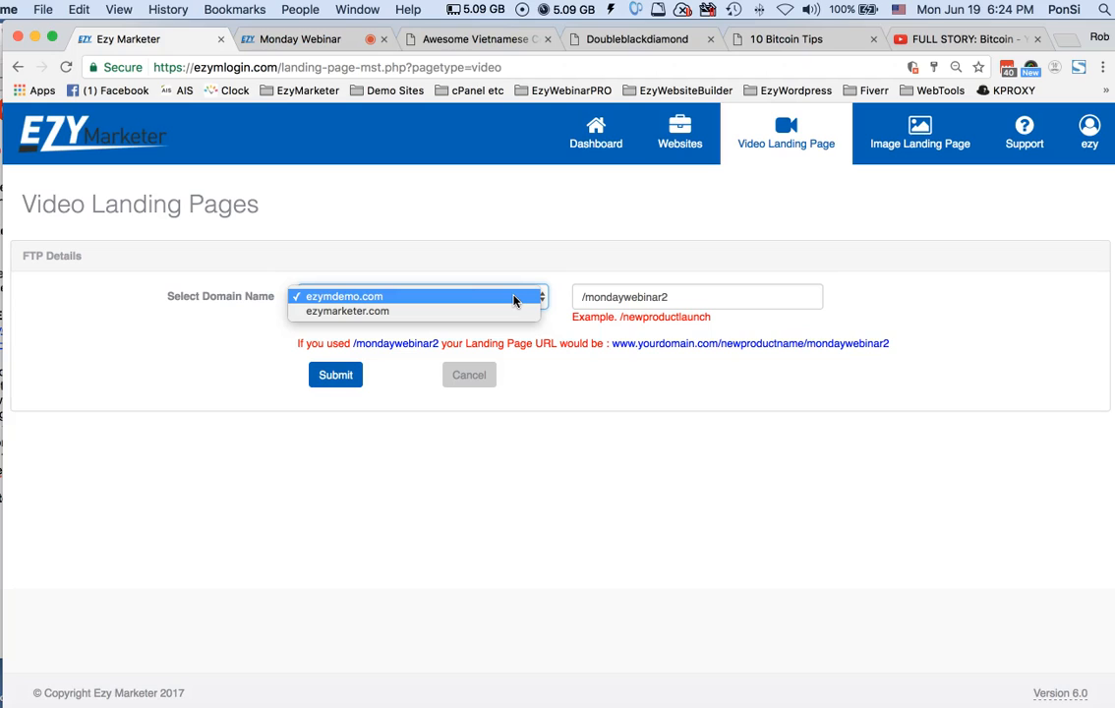
pyautogui.click(513, 296)
pyautogui.click(610, 296)
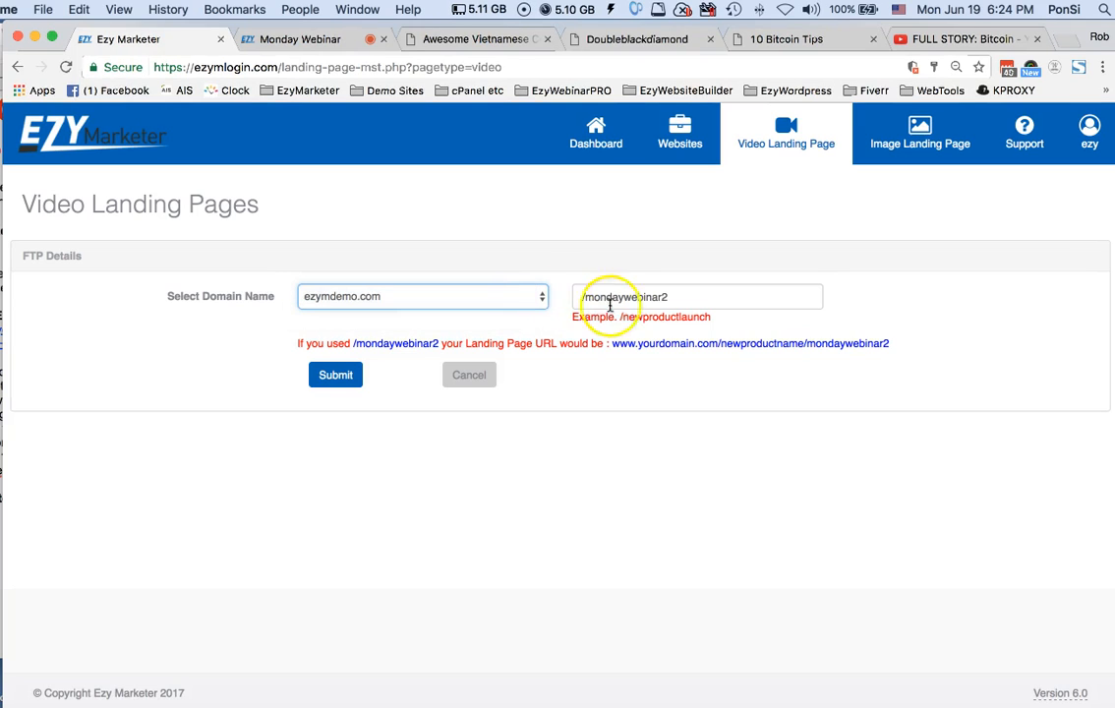
pyautogui.click(666, 297)
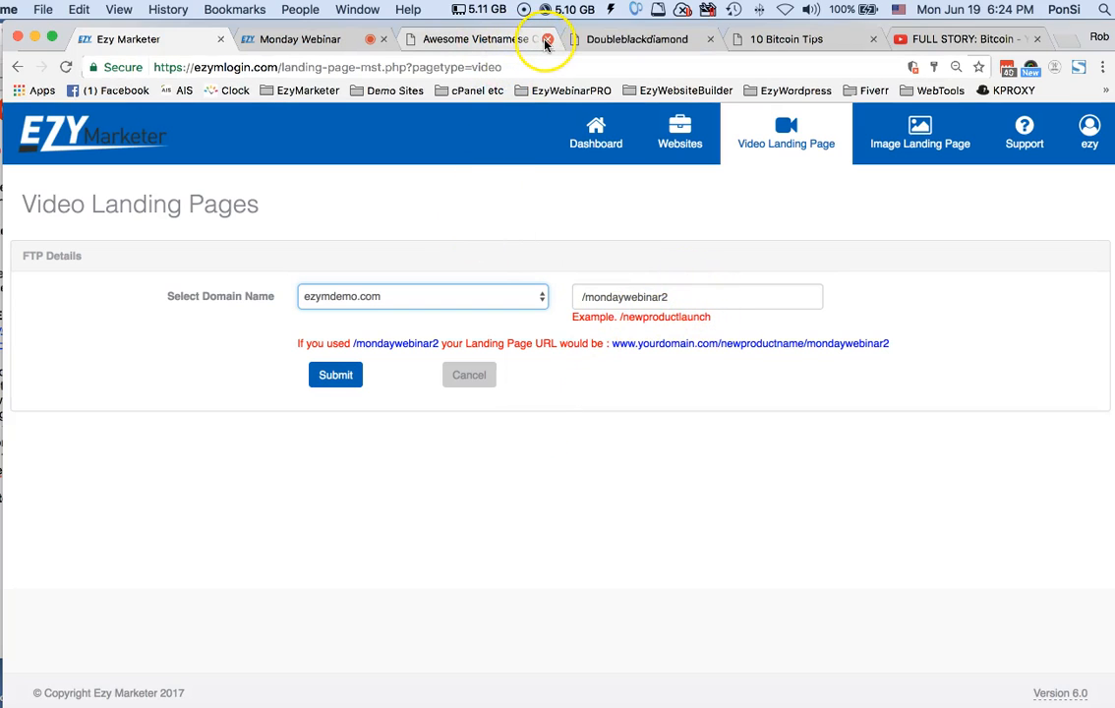
# Close the Awesome Vietnamese and Doubleblackdiamond browser tabs, and reload the live 10 Bitcoin Tips page at ezymdemo.com/mondaywebinar
pyautogui.click(546, 41)
pyautogui.click(541, 41)
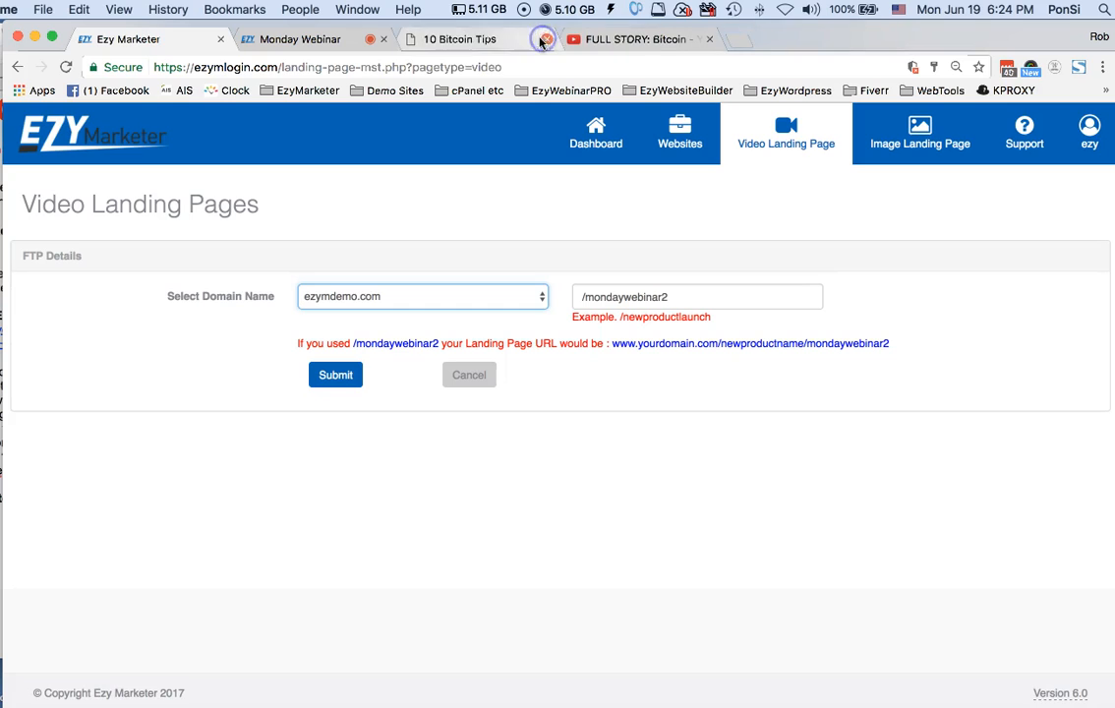
pyautogui.click(489, 40)
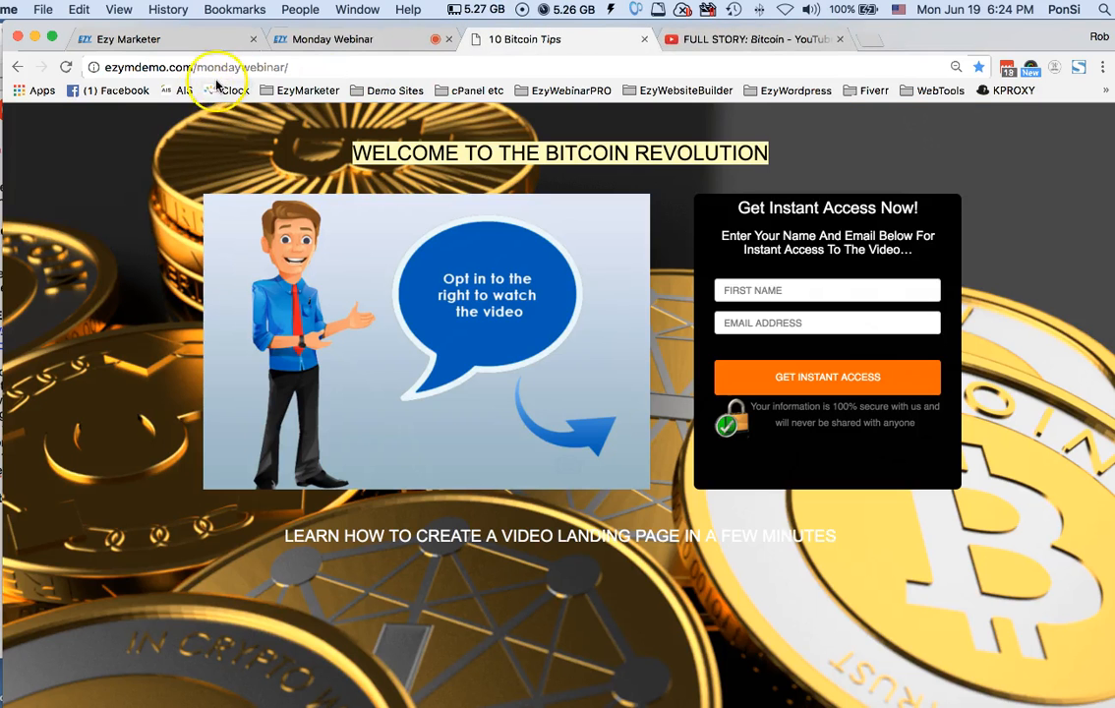
pyautogui.click(303, 66)
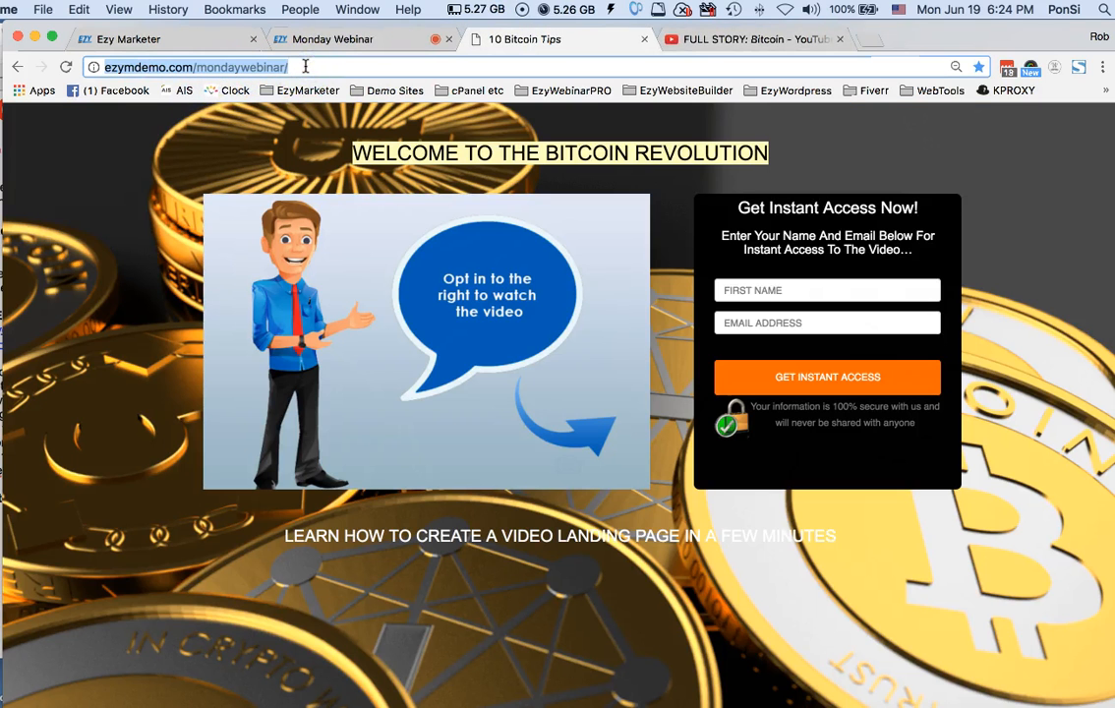
pyautogui.press('Return')
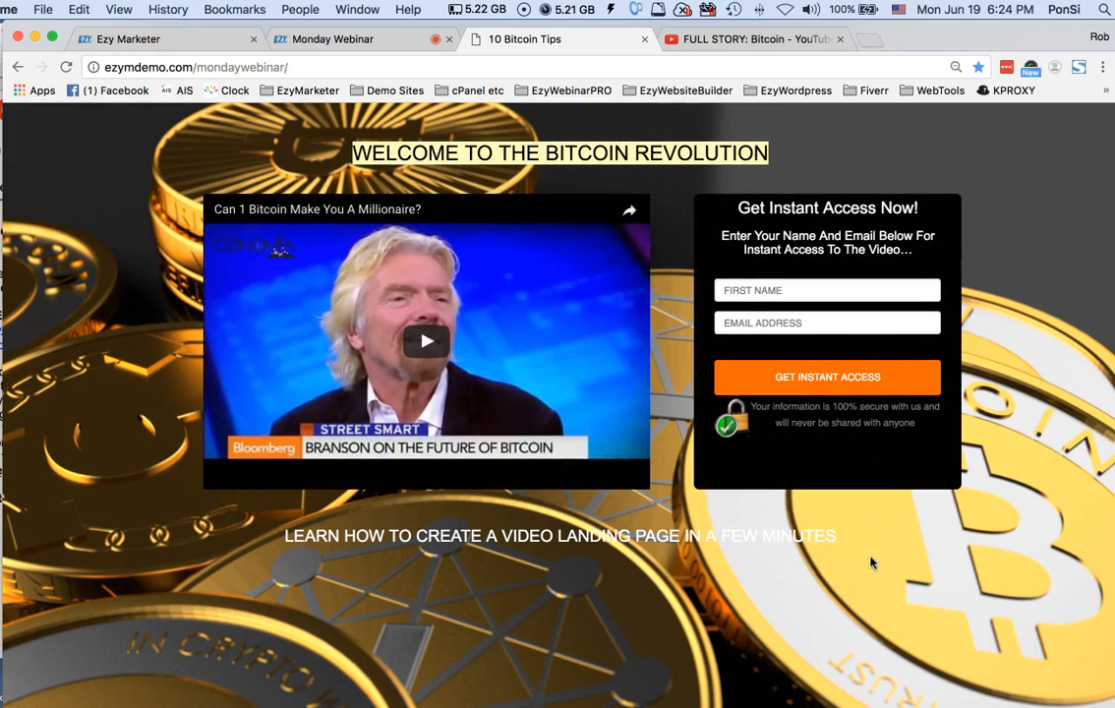
# Return to Ezy Marketer and submit the FTP details for Monday Test
pyautogui.click(161, 41)
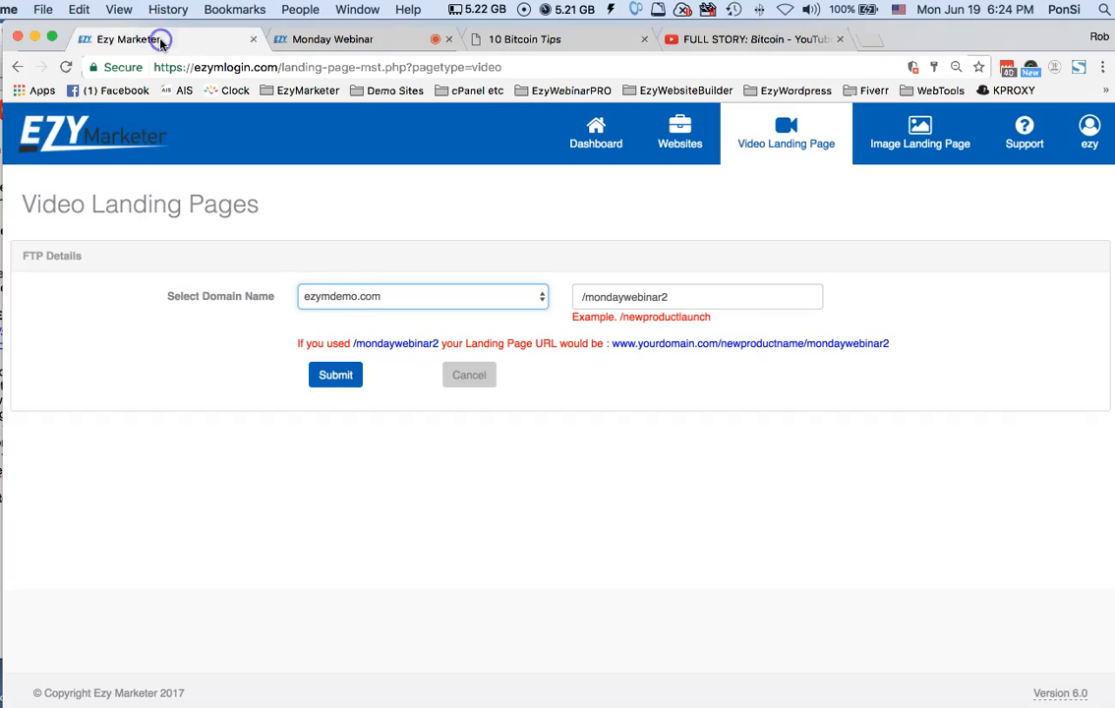
pyautogui.click(335, 377)
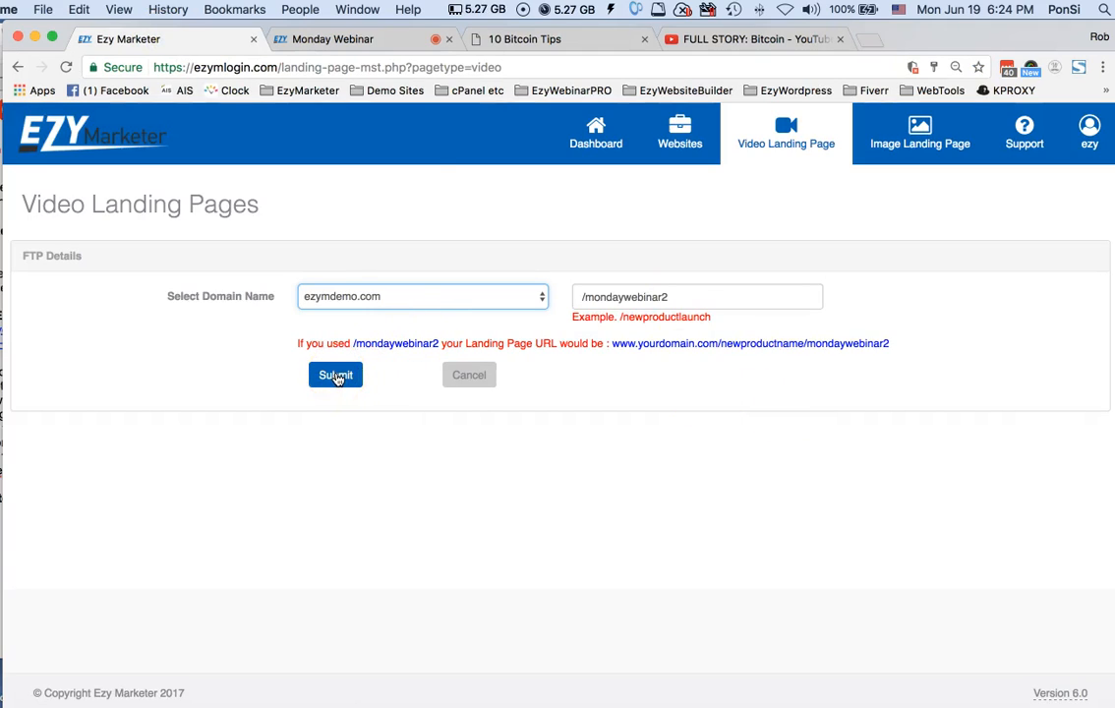
pyautogui.click(335, 375)
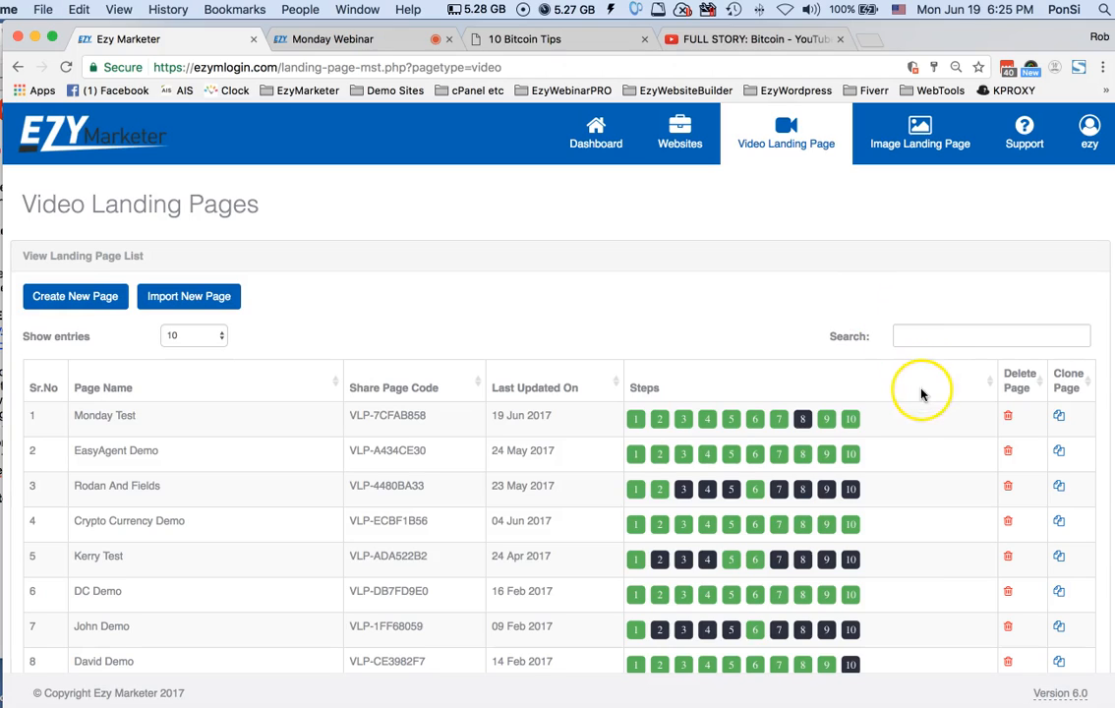
# Open step 10 of Monday Test, follow its link to the live landing page and reload that page
pyautogui.click(852, 421)
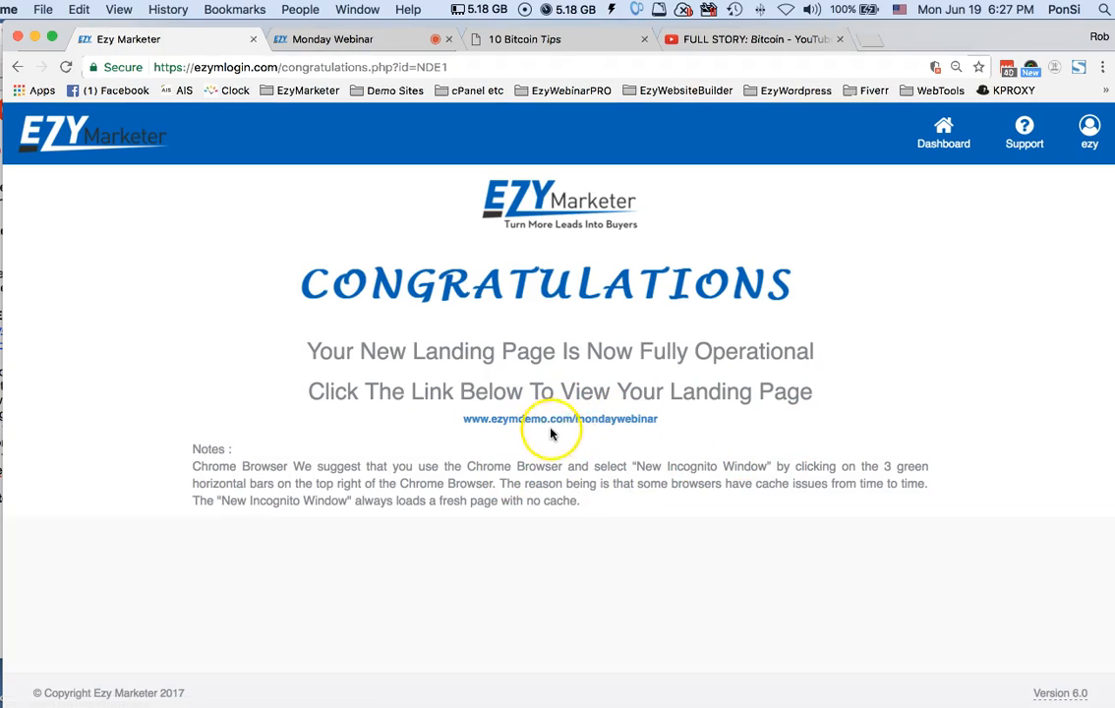
pyautogui.click(617, 419)
pyautogui.click(613, 420)
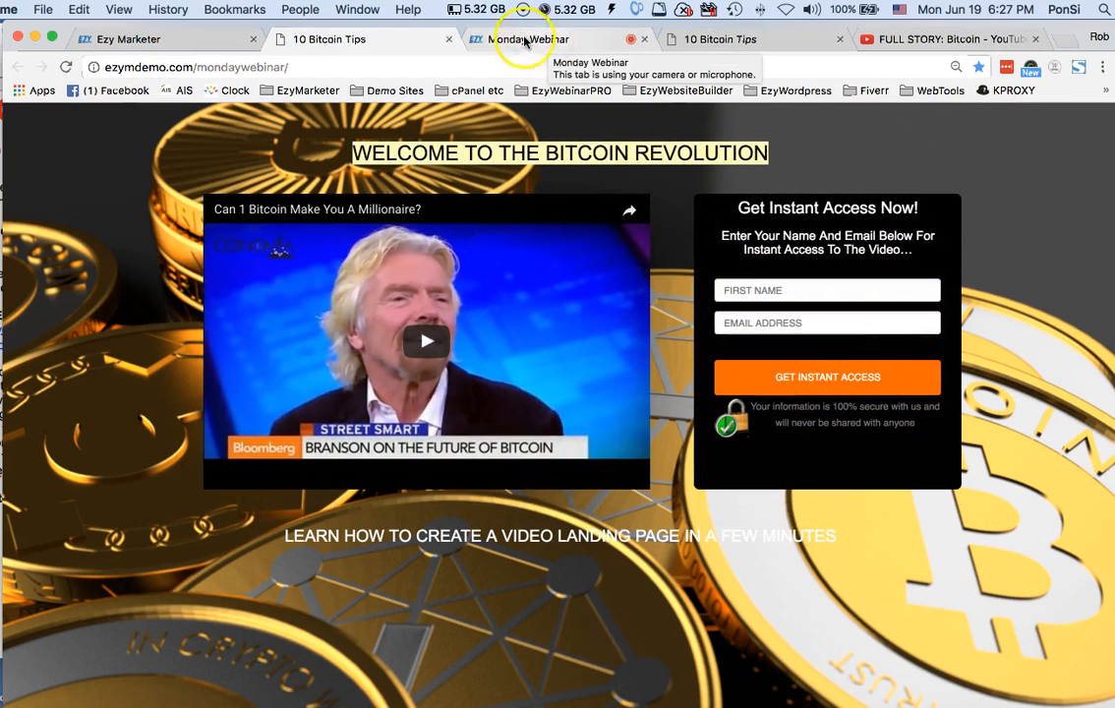
pyautogui.click(396, 66)
pyautogui.press('Return')
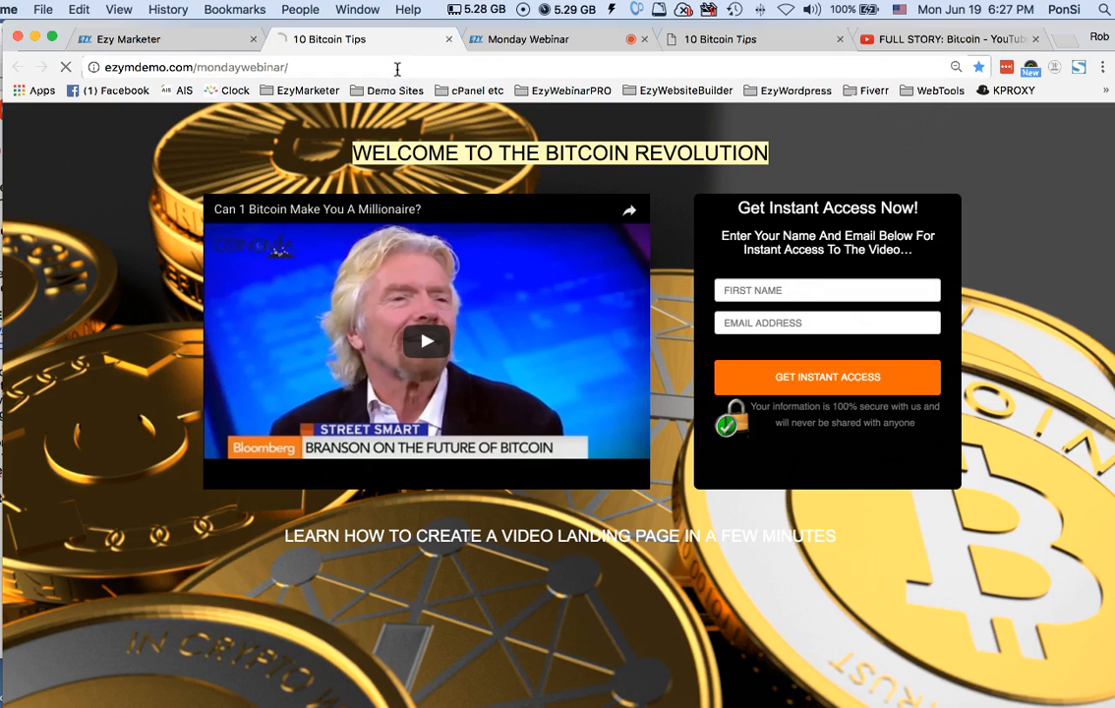
# Change the live page's address to ezymdemo.com/mondaywebinar2/ and load the 99 Bitcoin Tips landing page
pyautogui.click(284, 67)
pyautogui.click(284, 67)
pyautogui.write('2/')
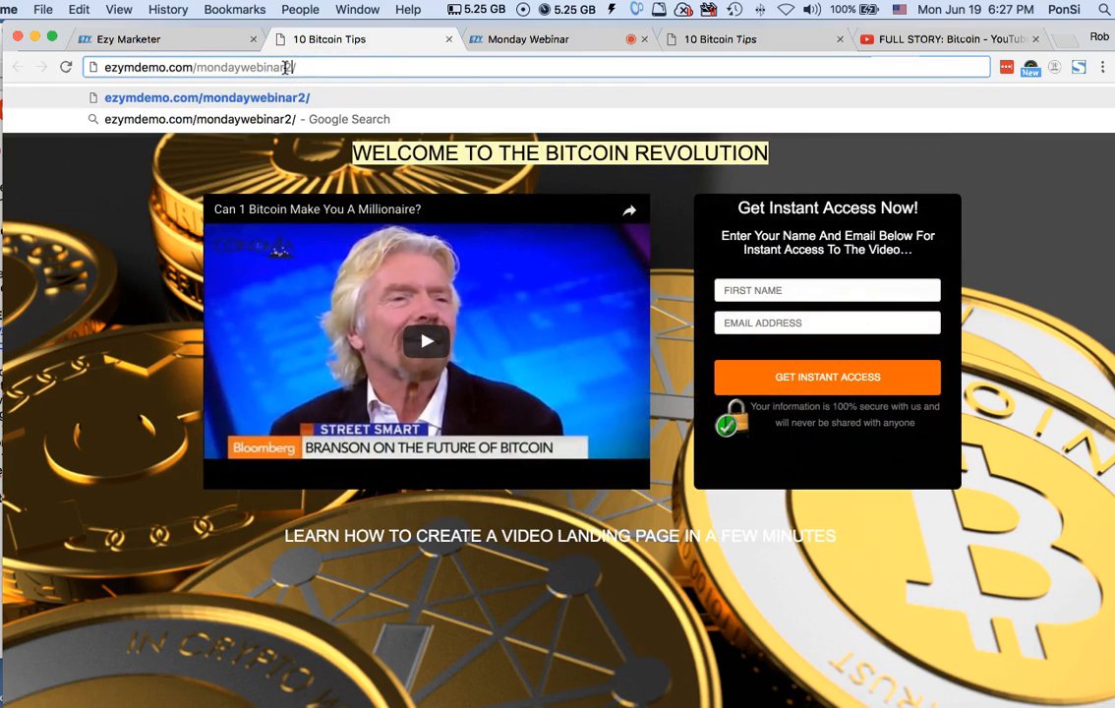
pyautogui.press('Return')
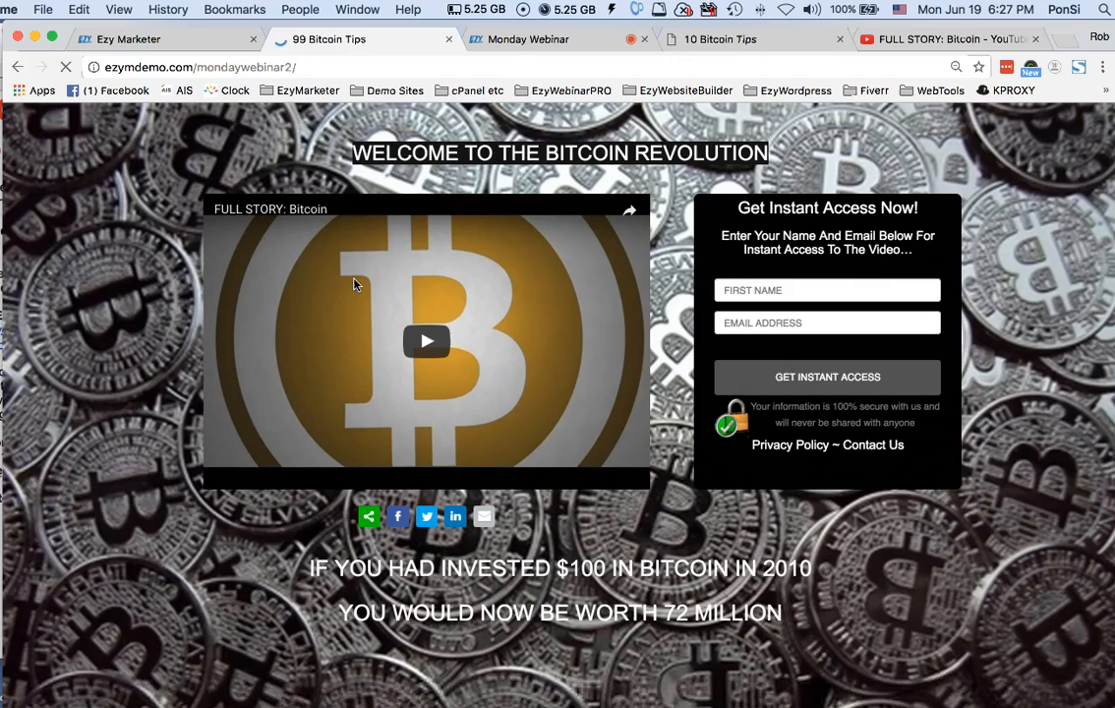
pyautogui.click(311, 65)
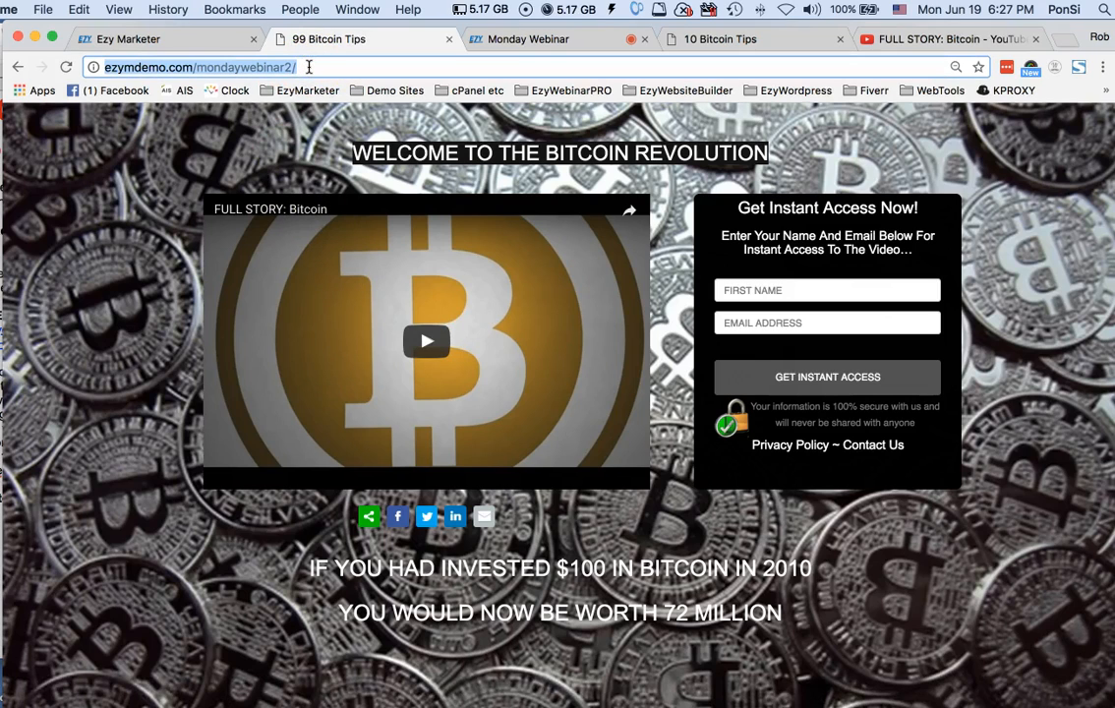
# Check the Monday Webinar meeting room, and compare the live 10 Bitcoin Tips page with the 99 Bitcoin Tips page
pyautogui.click(501, 39)
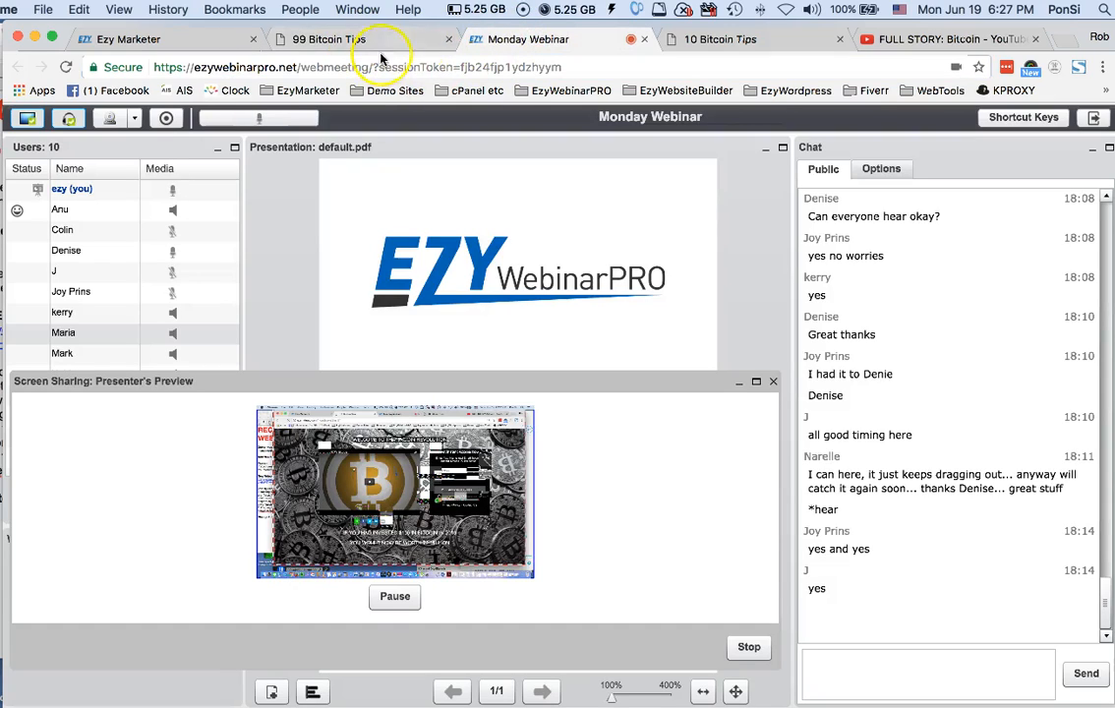
pyautogui.click(752, 39)
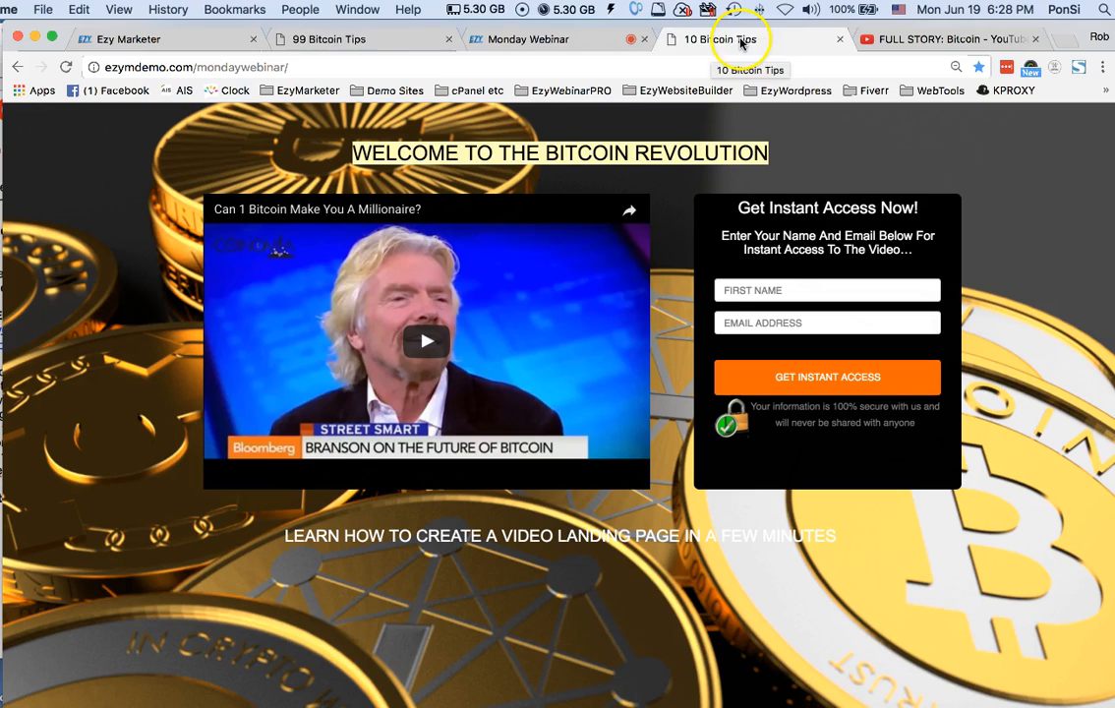
pyautogui.click(392, 42)
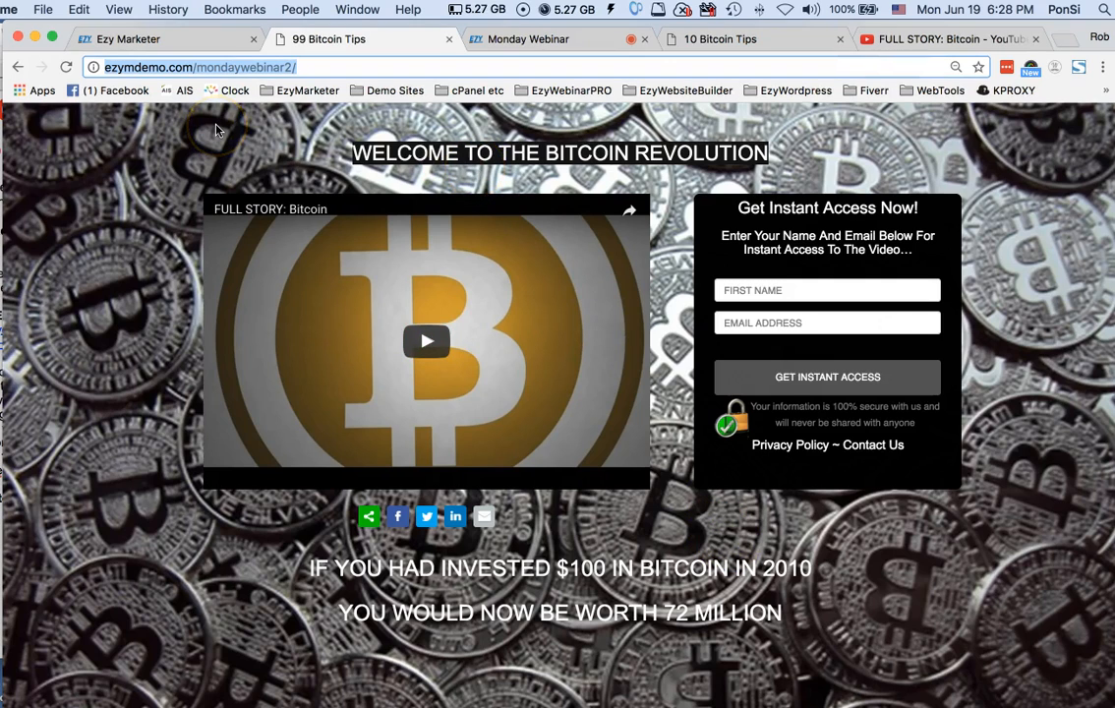
# Check the landing page link on Ezy Marketer's Congratulations page against the address of the live 99 Bitcoin Tips page
pyautogui.click(185, 40)
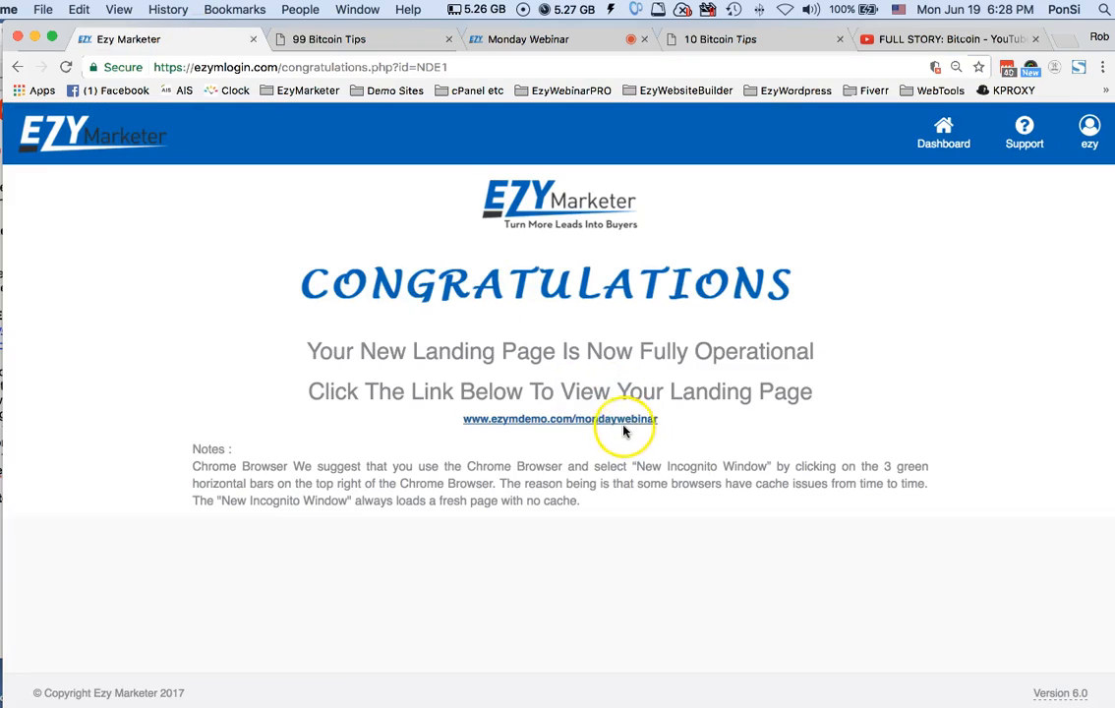
pyautogui.click(340, 40)
pyautogui.click(313, 66)
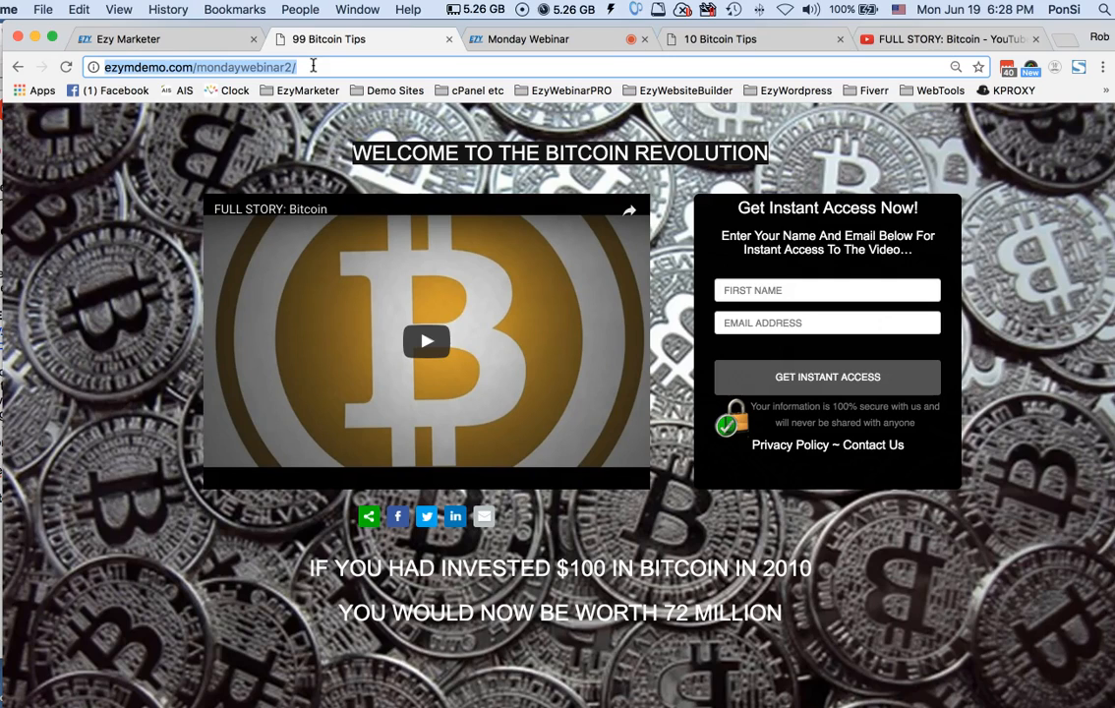
# Return to Ezy Marketer's dashboard, dismiss the Ezy Website Builder announcement and open the Video Landing Pages list
pyautogui.click(169, 41)
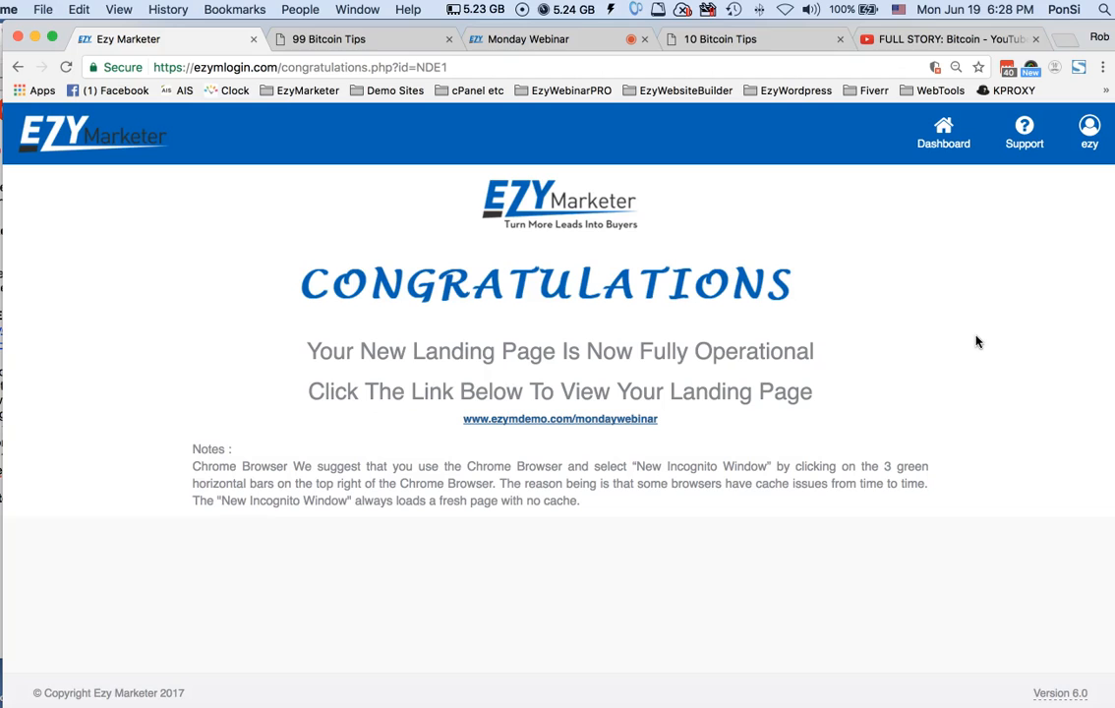
pyautogui.click(948, 150)
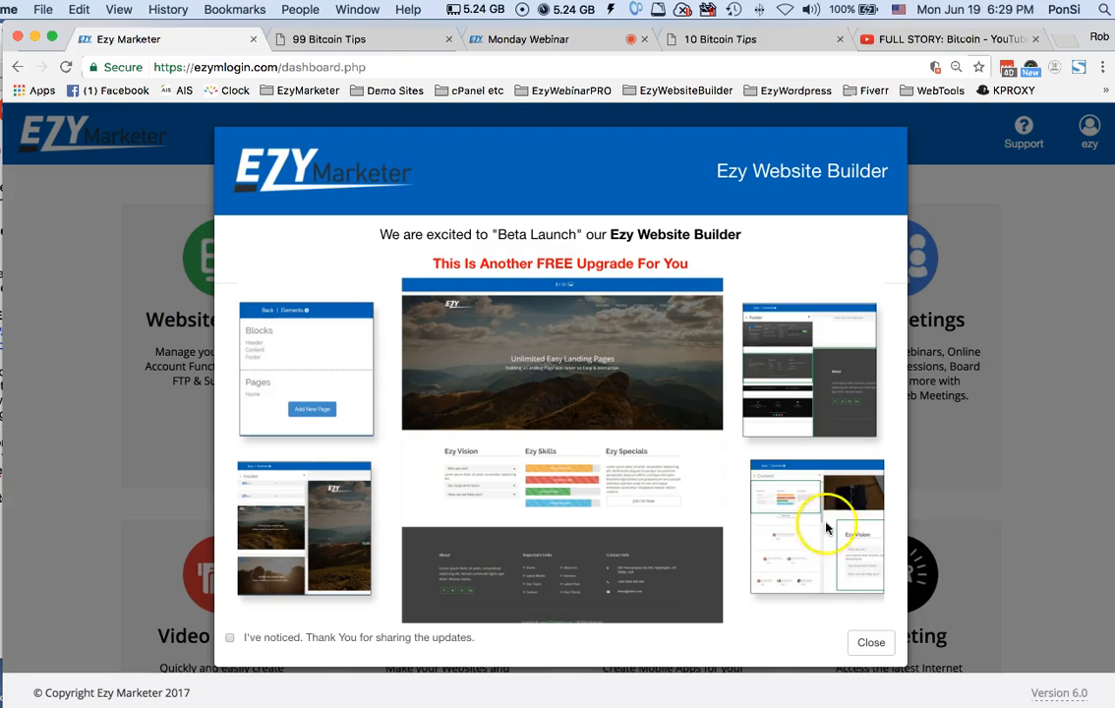
pyautogui.click(872, 642)
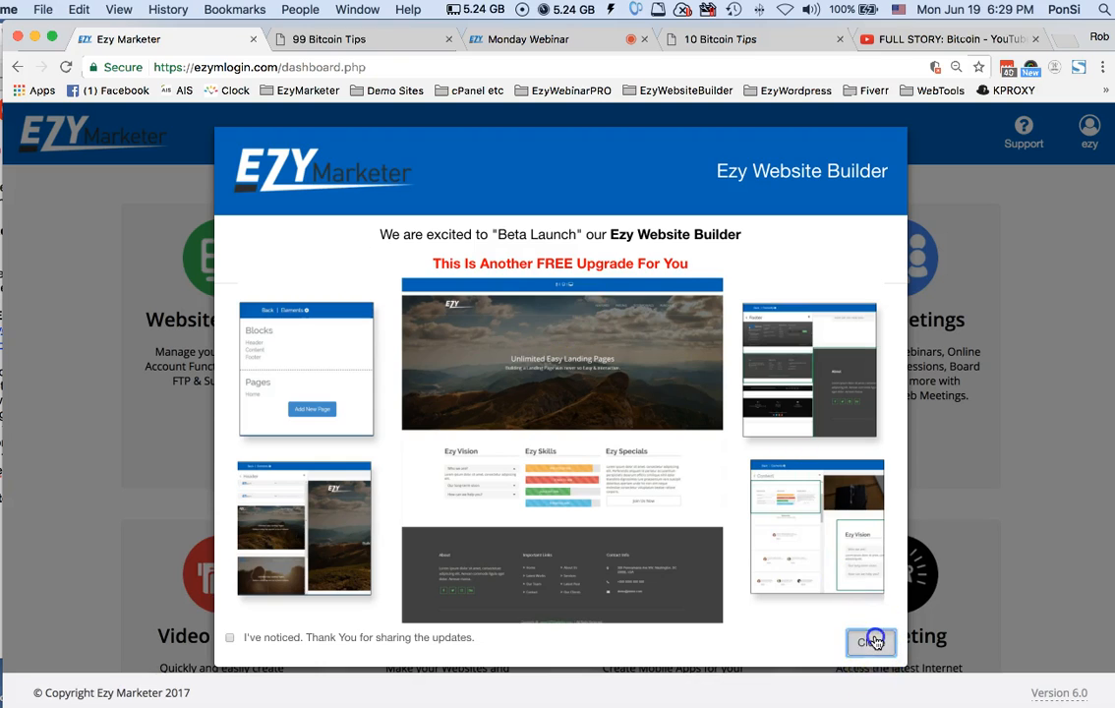
pyautogui.click(410, 376)
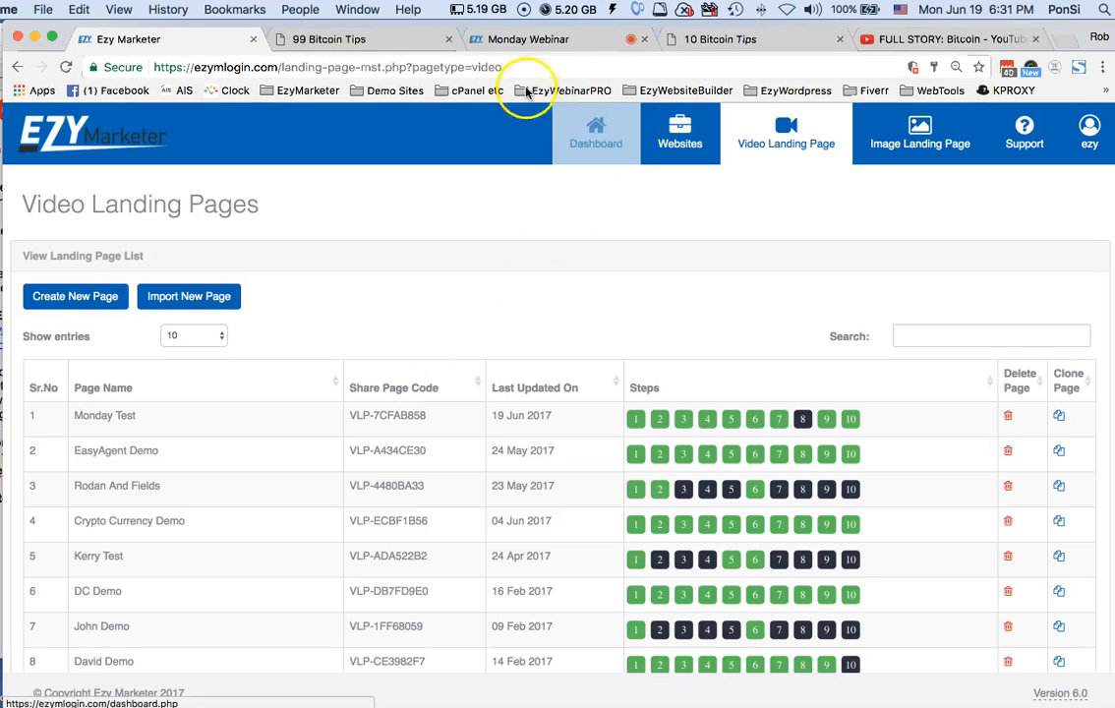
# Review the live pages at ezymdemo.com/mondaywebinar2 and ezymdemo.com/mondaywebinar, and return to the Video Landing Pages list
pyautogui.click(329, 40)
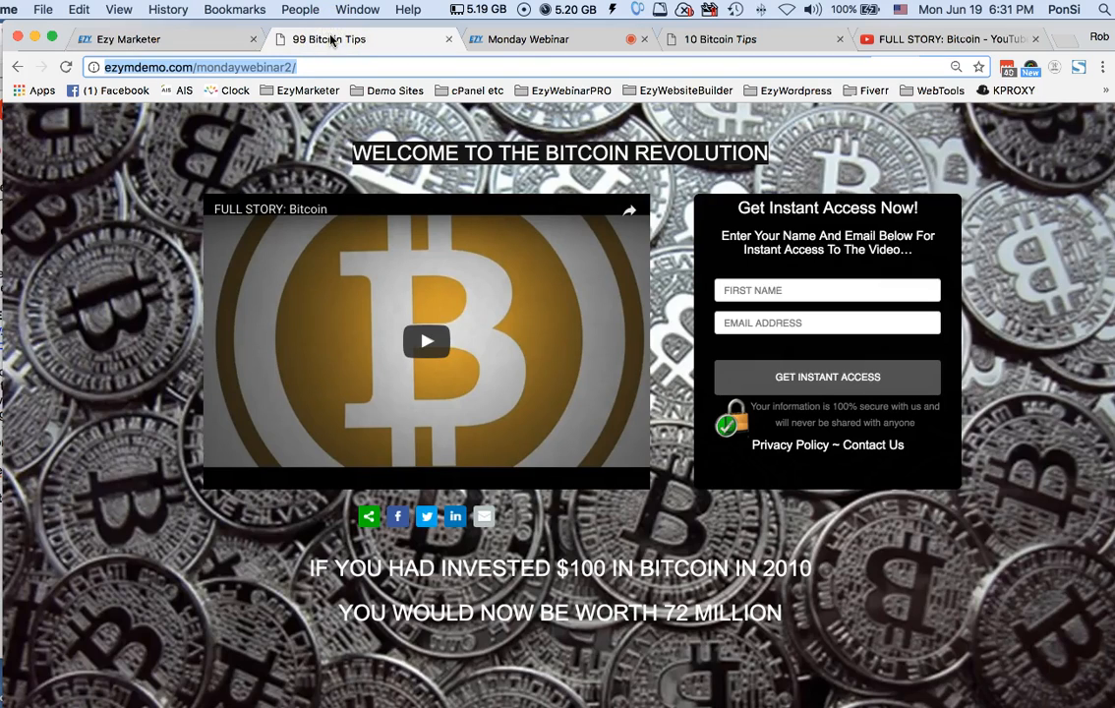
pyautogui.click(193, 67)
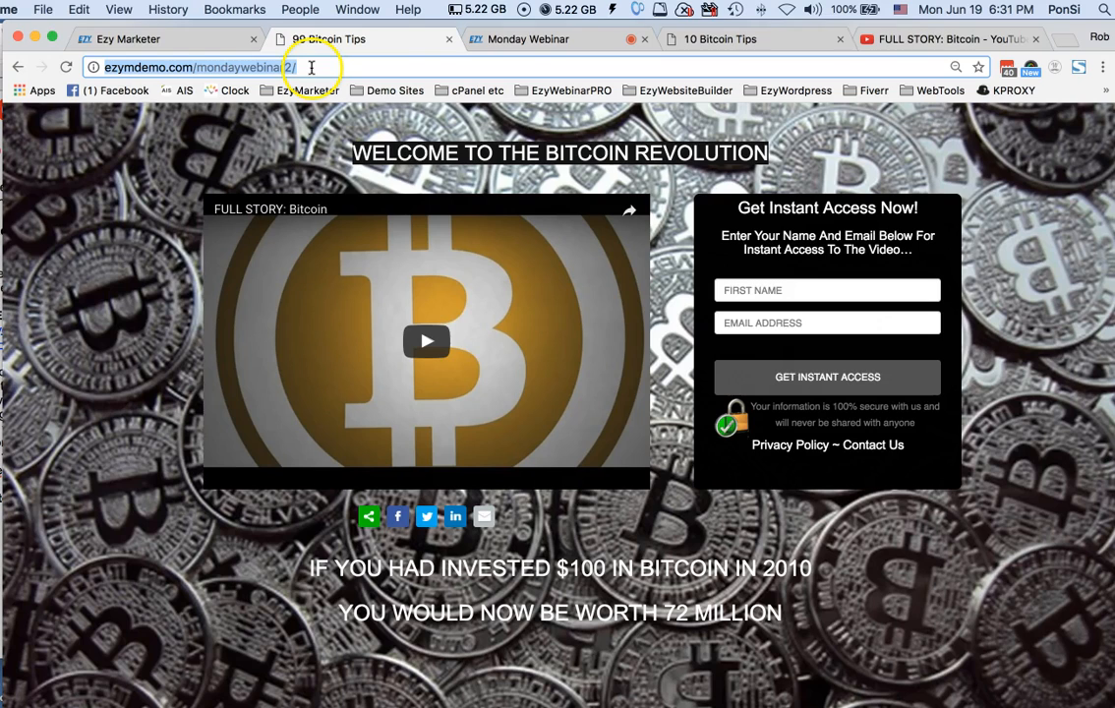
pyautogui.click(739, 39)
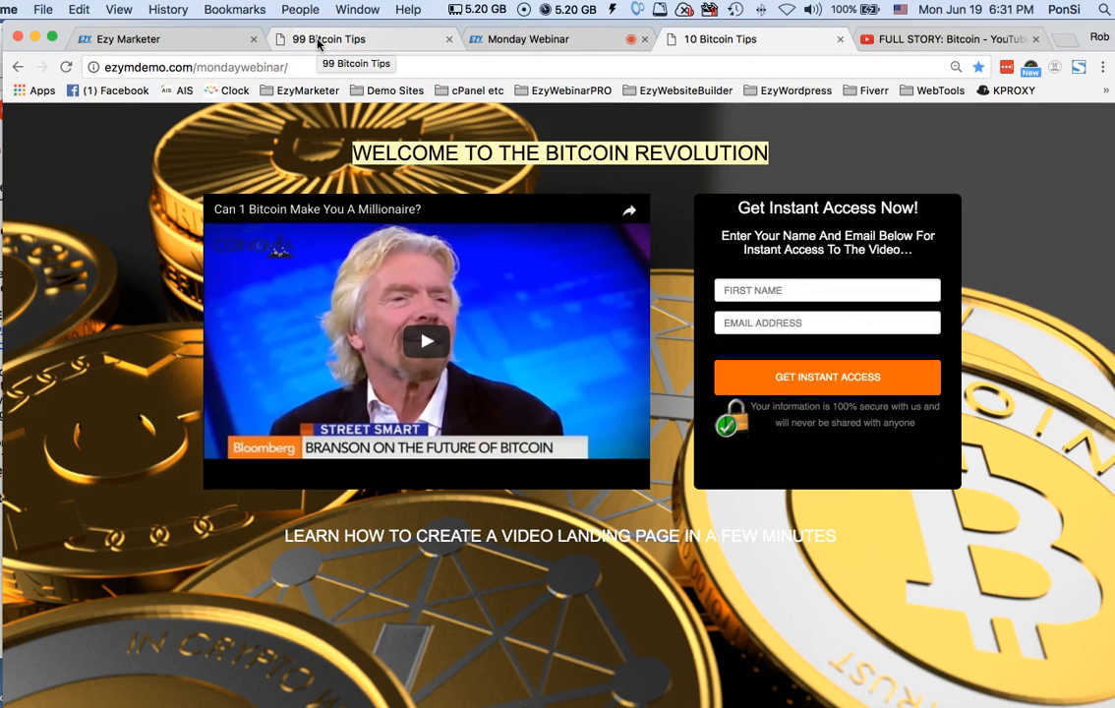
pyautogui.click(187, 44)
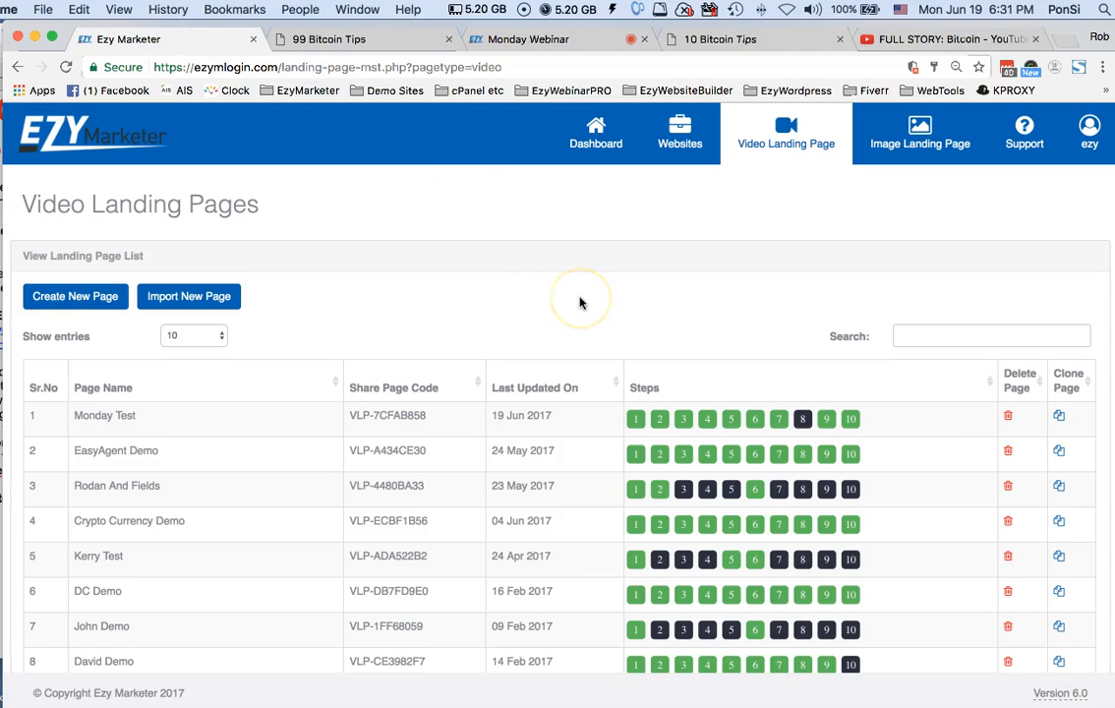